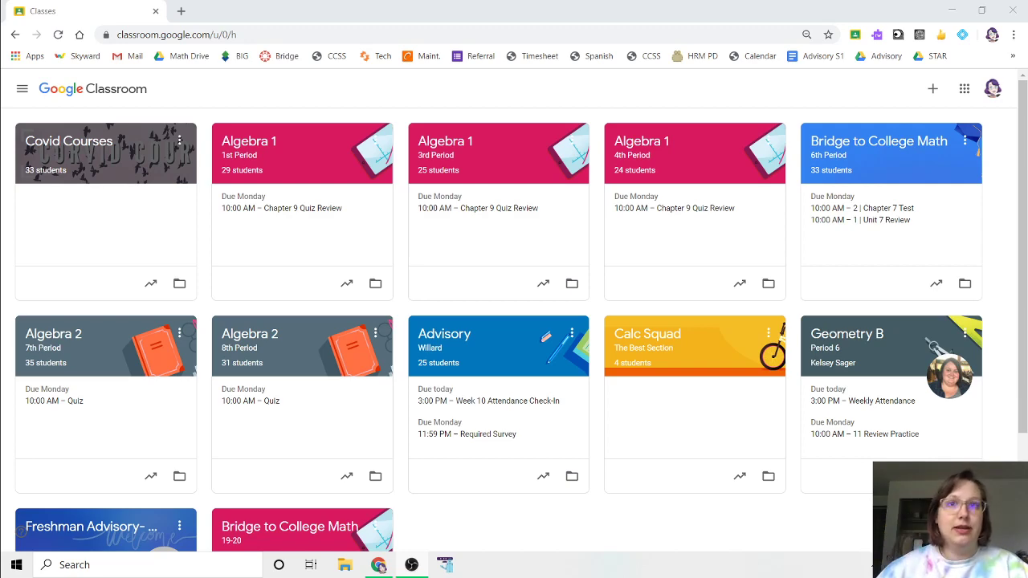
# Switch to the personal browser profile and open Google Classroom there.
pyautogui.click(992, 38)
pyautogui.click(860, 278)
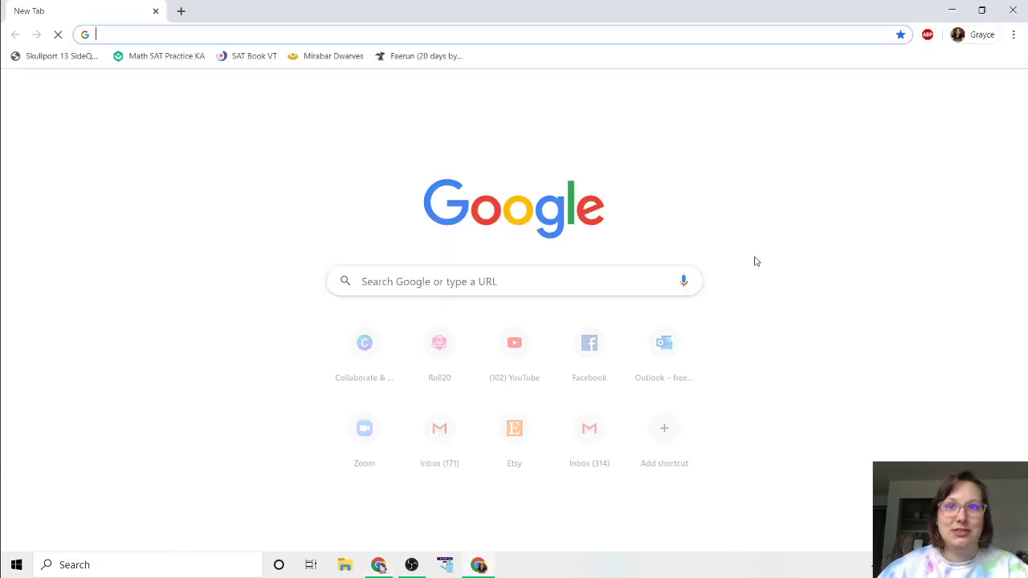
pyautogui.write('cl')
pyautogui.press('Return')
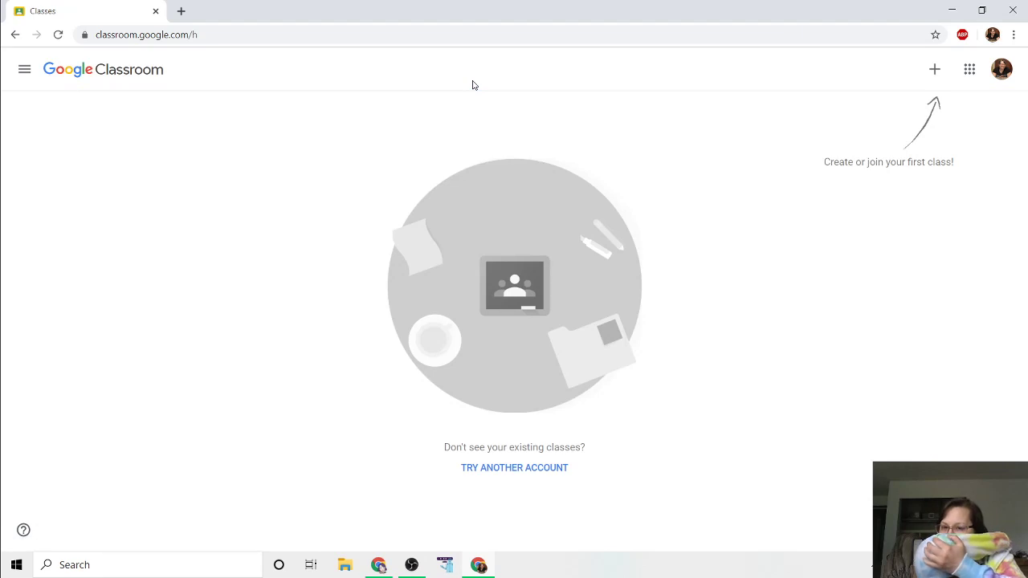
# Start creating a class and accept the notice about not using Classroom at a school with students.
pyautogui.click(934, 69)
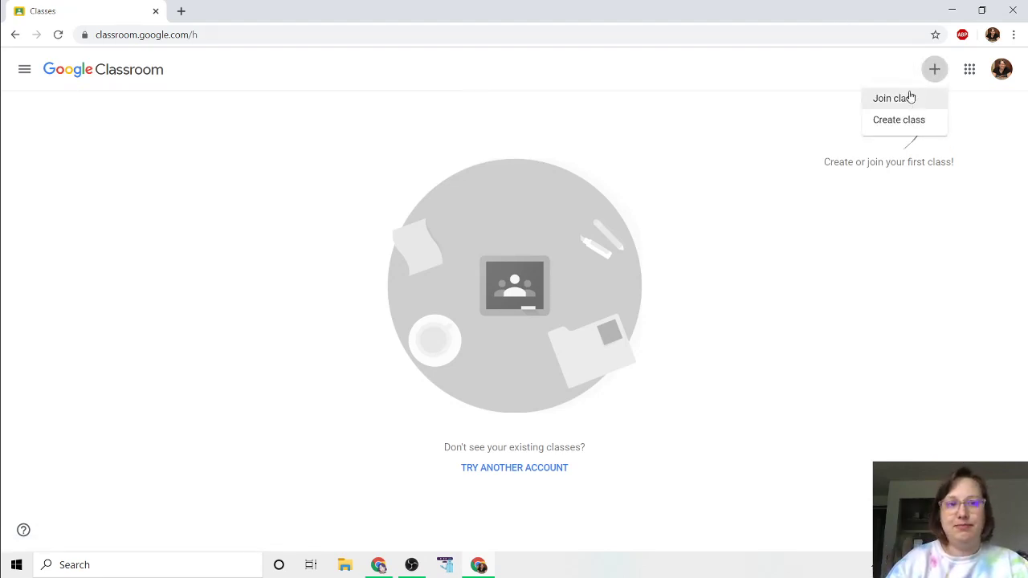
pyautogui.click(906, 121)
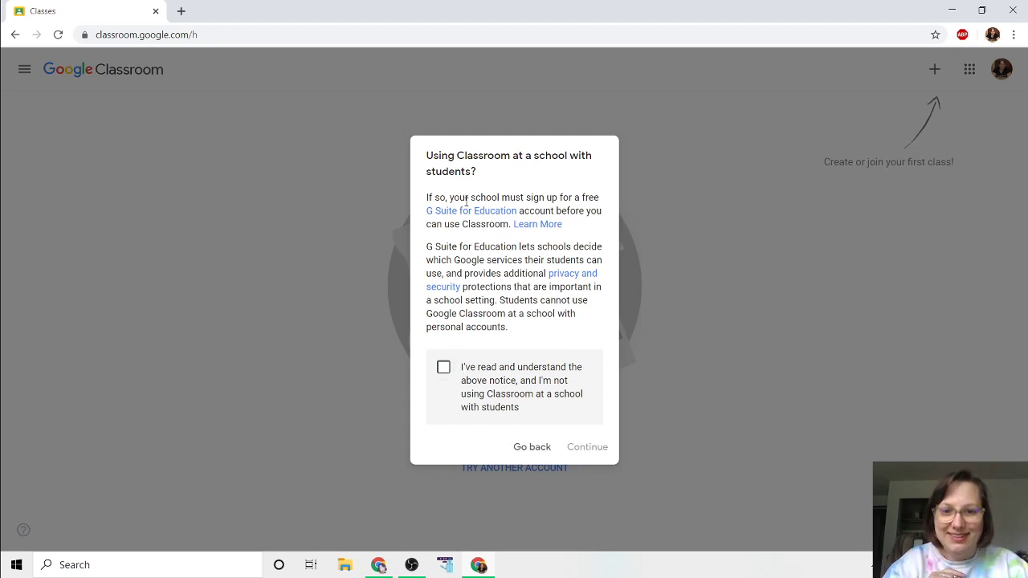
pyautogui.click(444, 367)
pyautogui.click(587, 447)
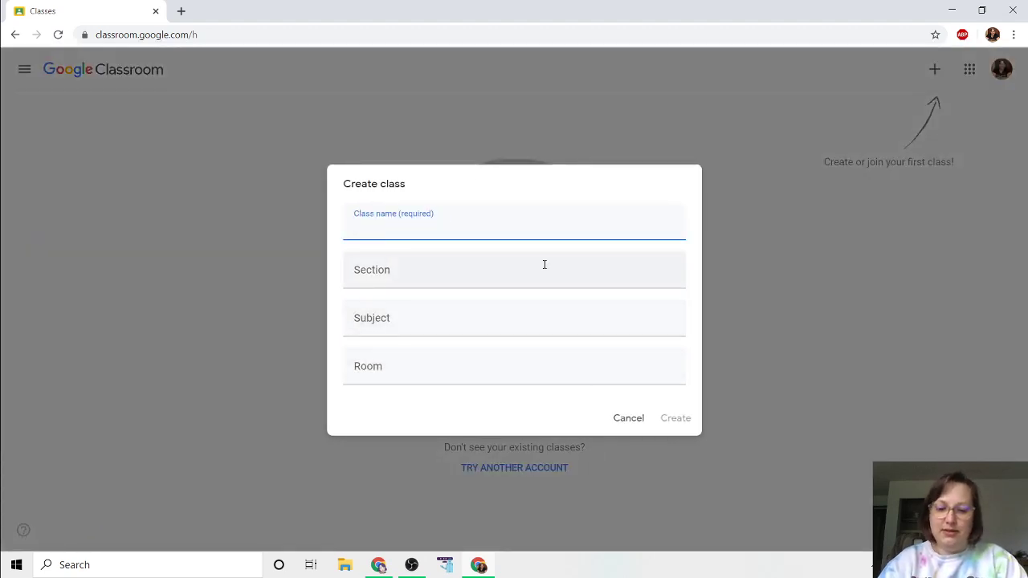
# Name the new class TOG Teaching and enter Period 7 as its section.
pyautogui.write('TOG Teach')
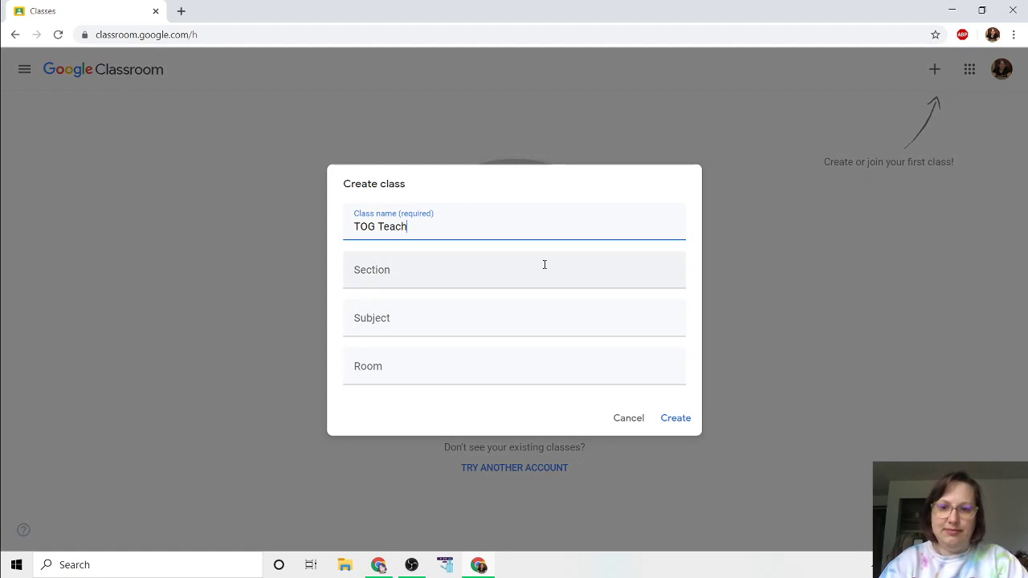
pyautogui.write('ing')
pyautogui.click(544, 265)
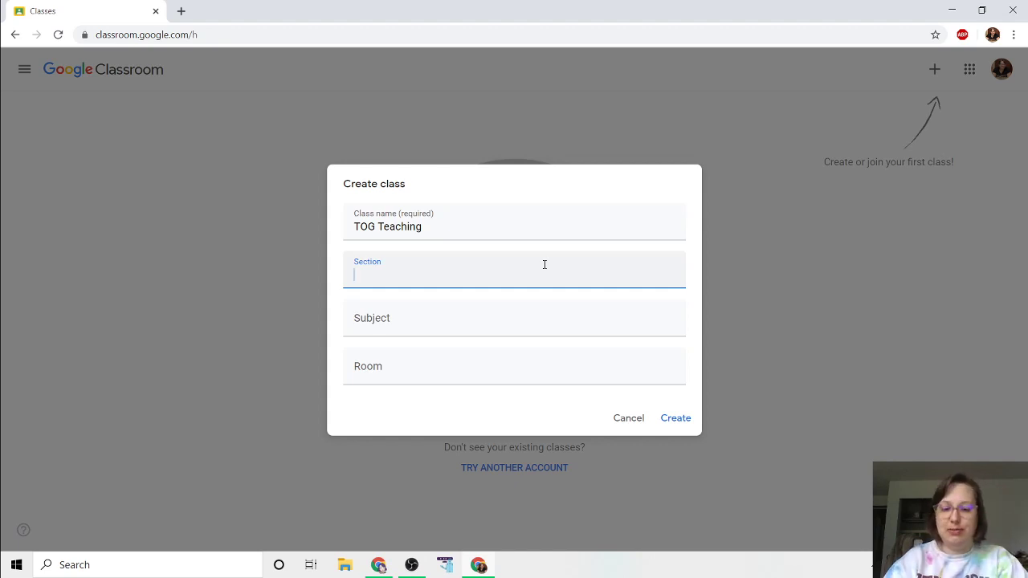
pyautogui.write('Period 7')
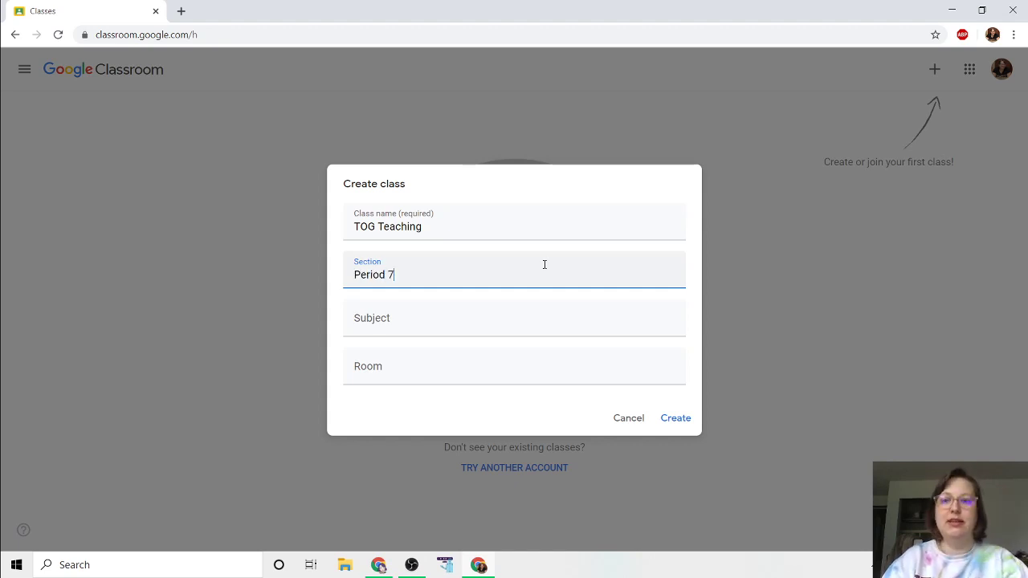
# Set the class subject to the suggested Algebra 1.
pyautogui.click(410, 308)
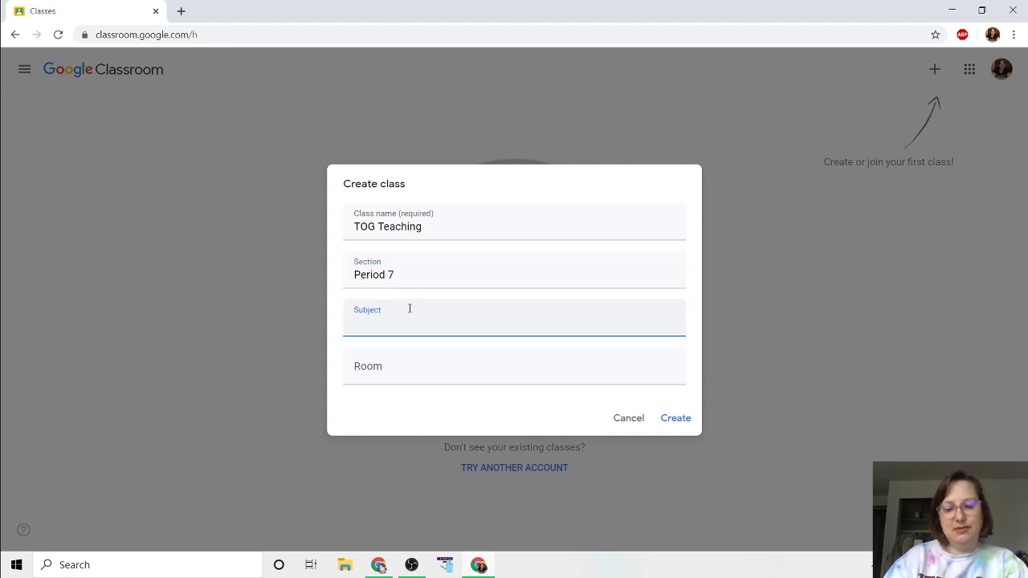
pyautogui.write('Teache')
pyautogui.press('BackSpace')
pyautogui.press('BackSpace')
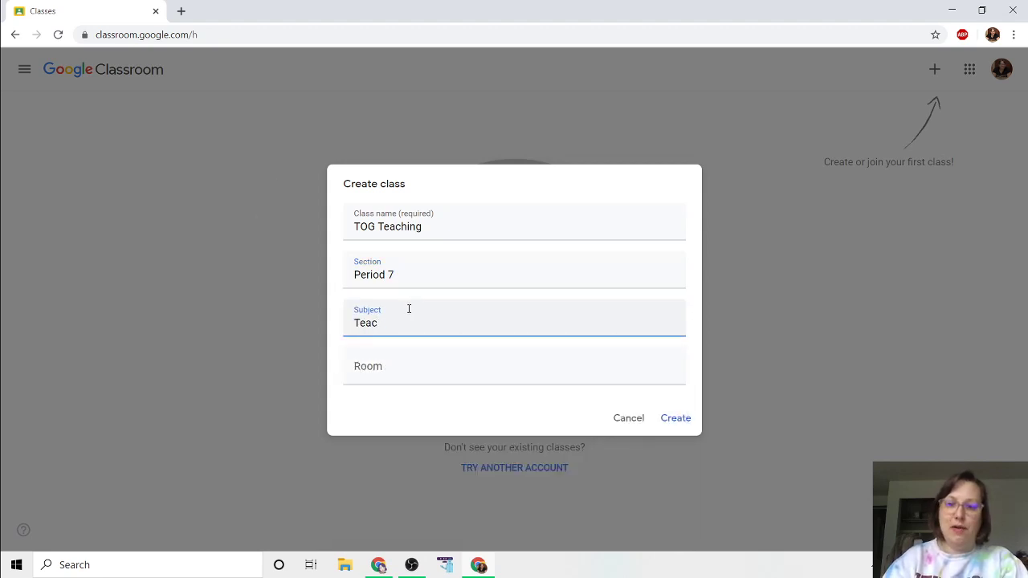
pyautogui.write('hing')
pyautogui.doubleClick(413, 313)
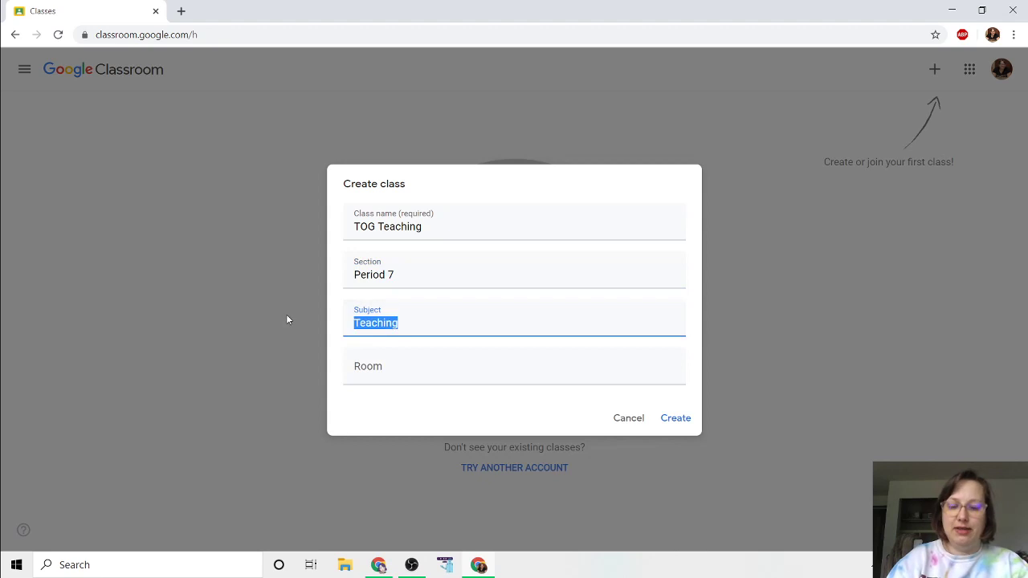
pyautogui.write('Algebra')
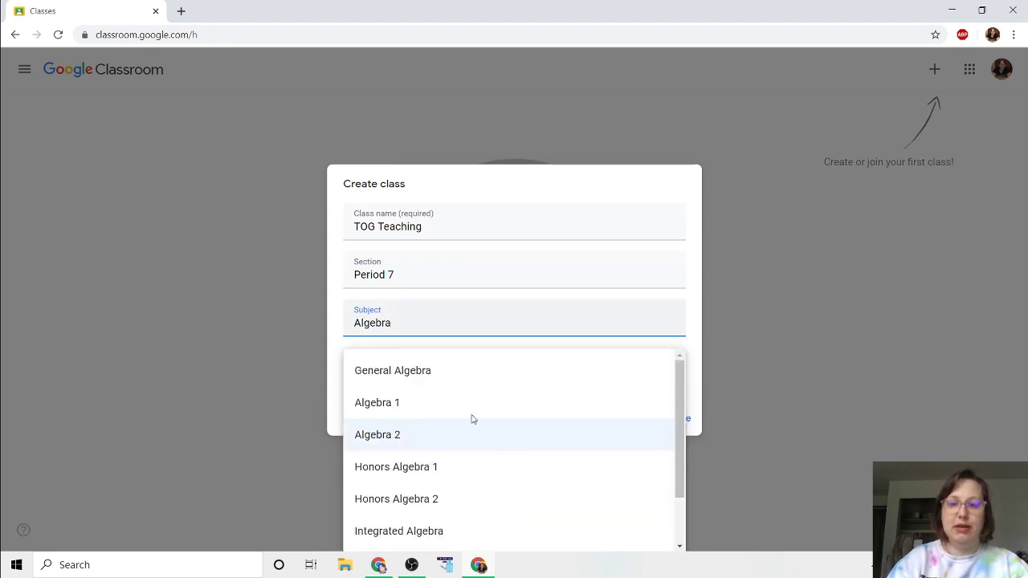
pyautogui.click(442, 402)
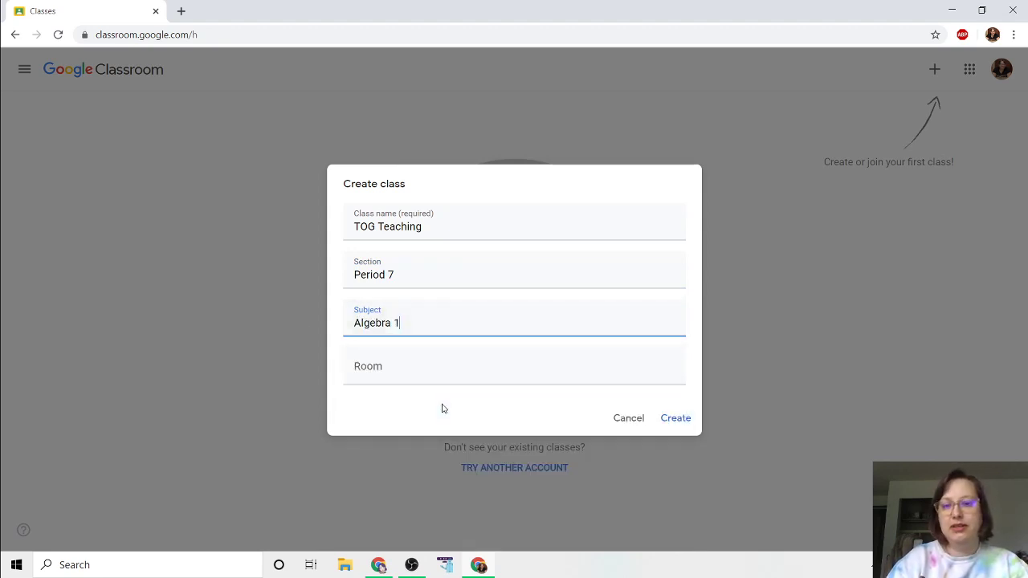
# Enter 107 as the room, create the class and dismiss the notice about new Classroom features.
pyautogui.click(418, 361)
pyautogui.write('107')
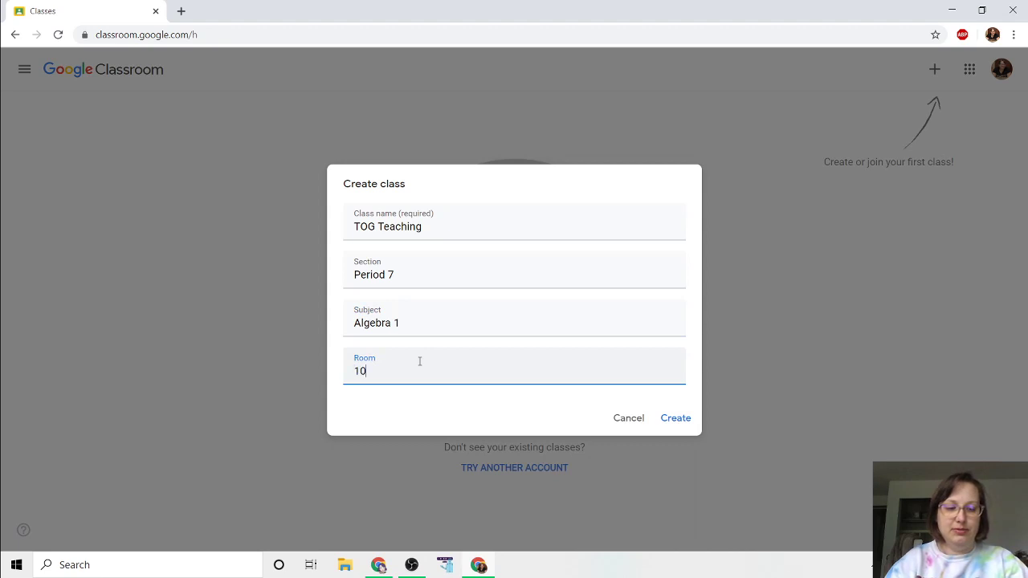
pyautogui.click(675, 417)
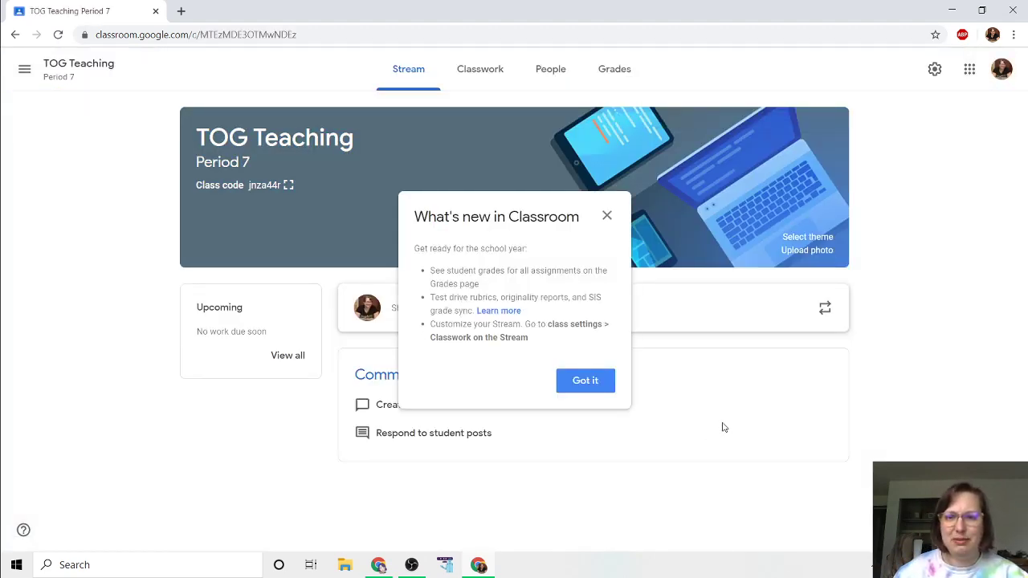
pyautogui.click(591, 384)
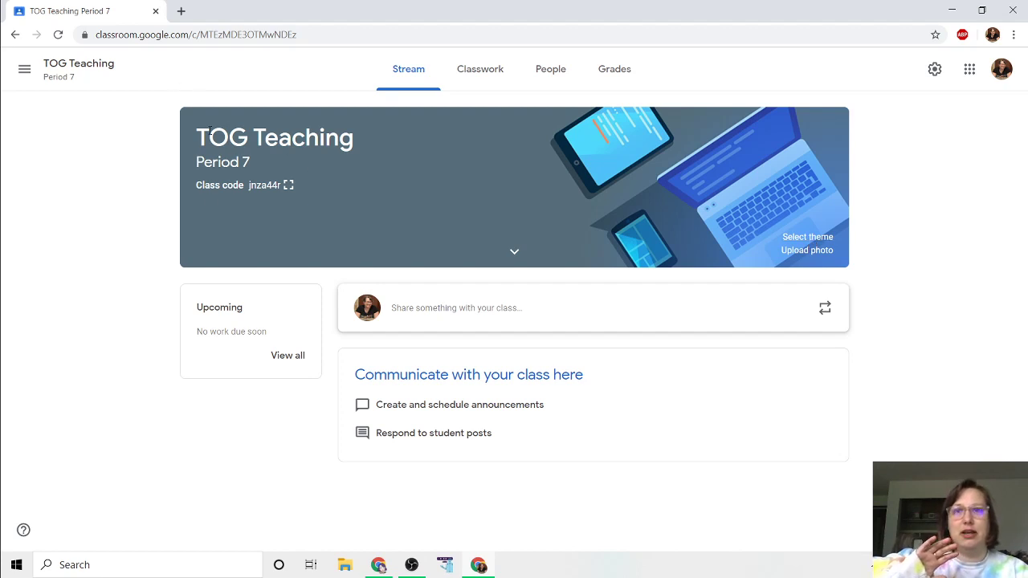
# Change the class theme to the green image with notebooks from the General gallery.
pyautogui.click(808, 237)
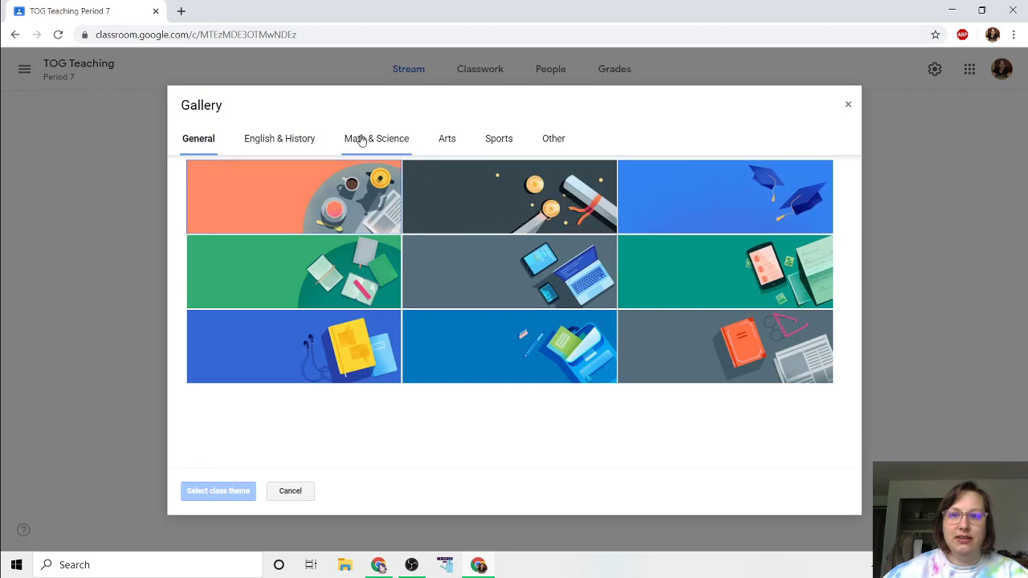
pyautogui.click(509, 285)
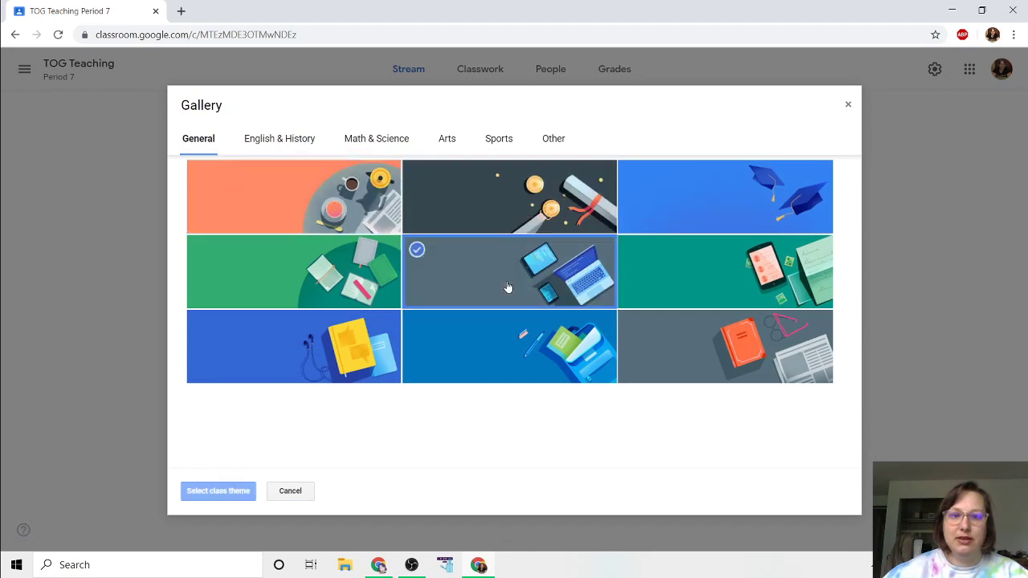
pyautogui.click(265, 273)
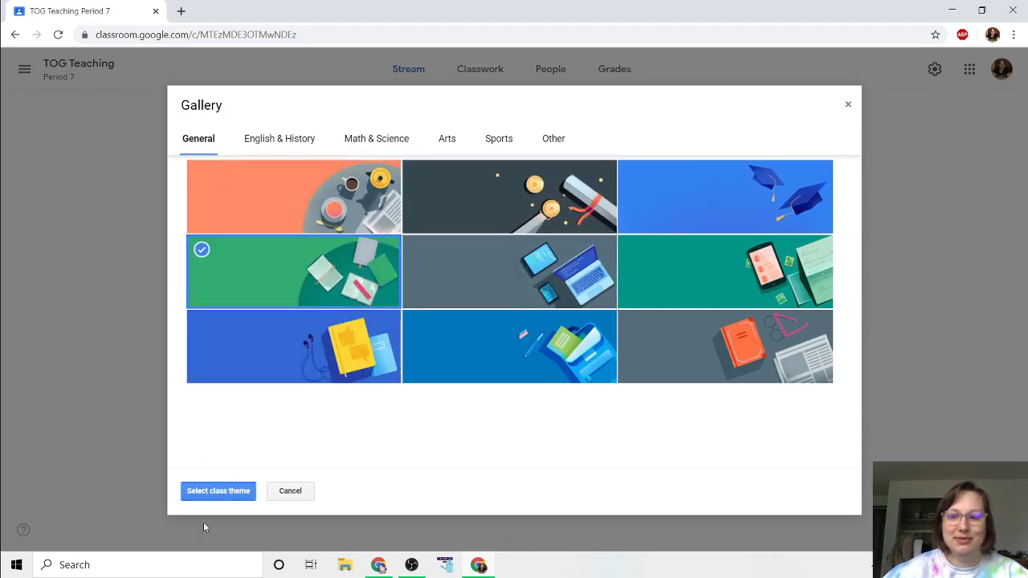
pyautogui.click(232, 493)
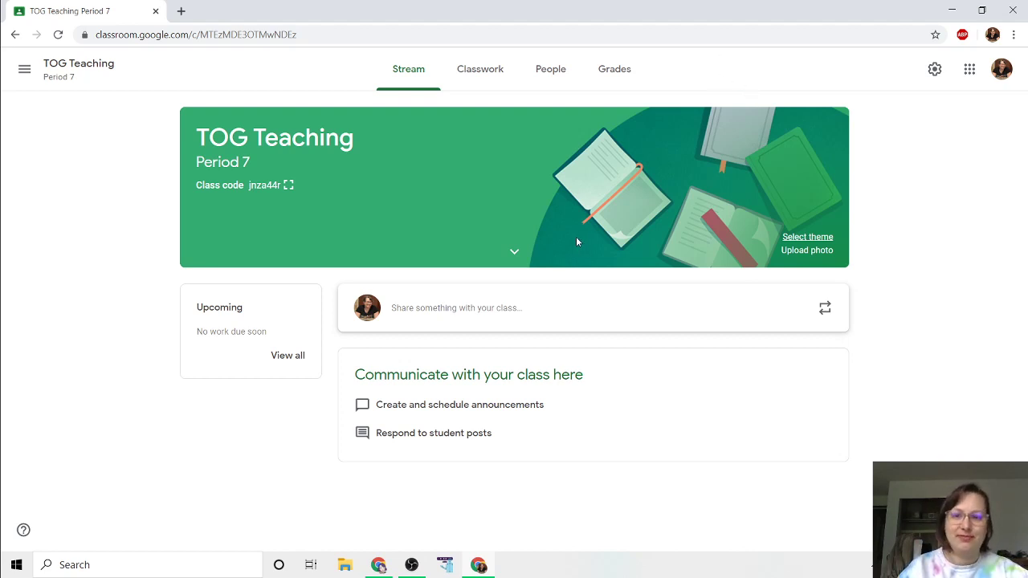
# Begin an announcement for all students in the class stream with the text "Welcome to Session 1!".
pyautogui.click(511, 306)
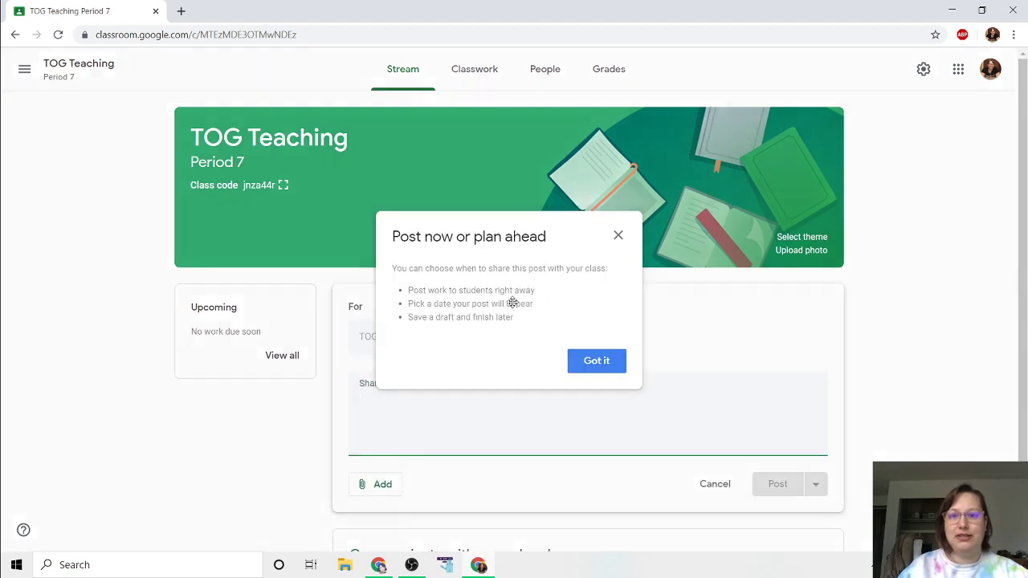
pyautogui.click(619, 236)
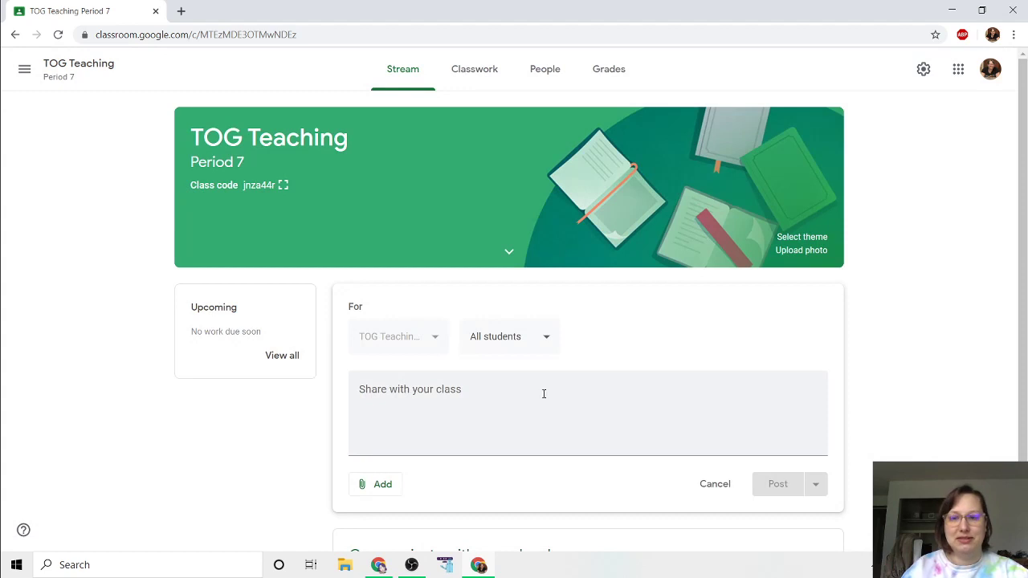
pyautogui.click(410, 389)
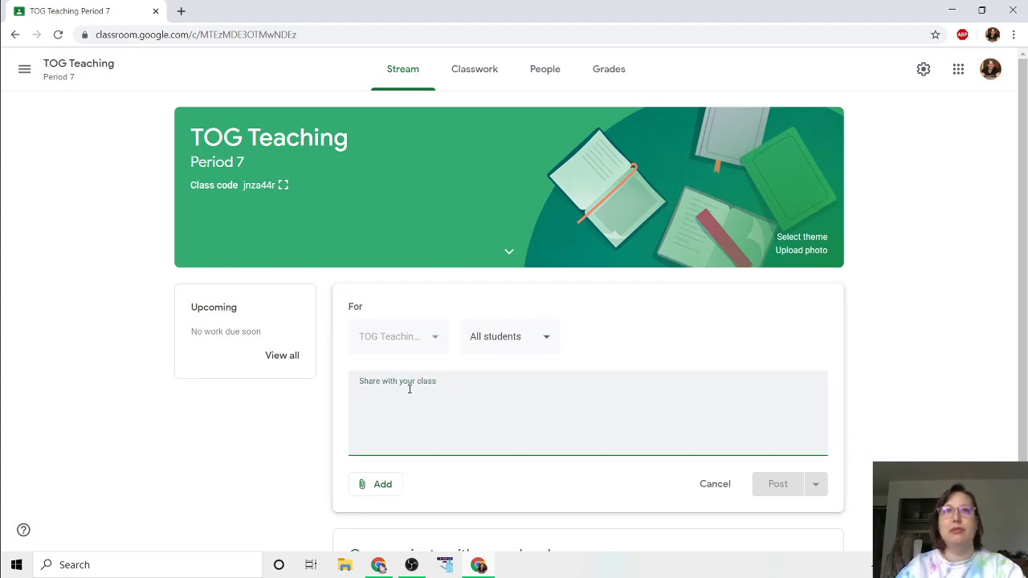
pyautogui.write('Welcome')
pyautogui.press('BackSpace')
pyautogui.press('BackSpace')
pyautogui.press('BackSpace')
pyautogui.press('BackSpace')
pyautogui.press('BackSpace')
pyautogui.press('BackSpace')
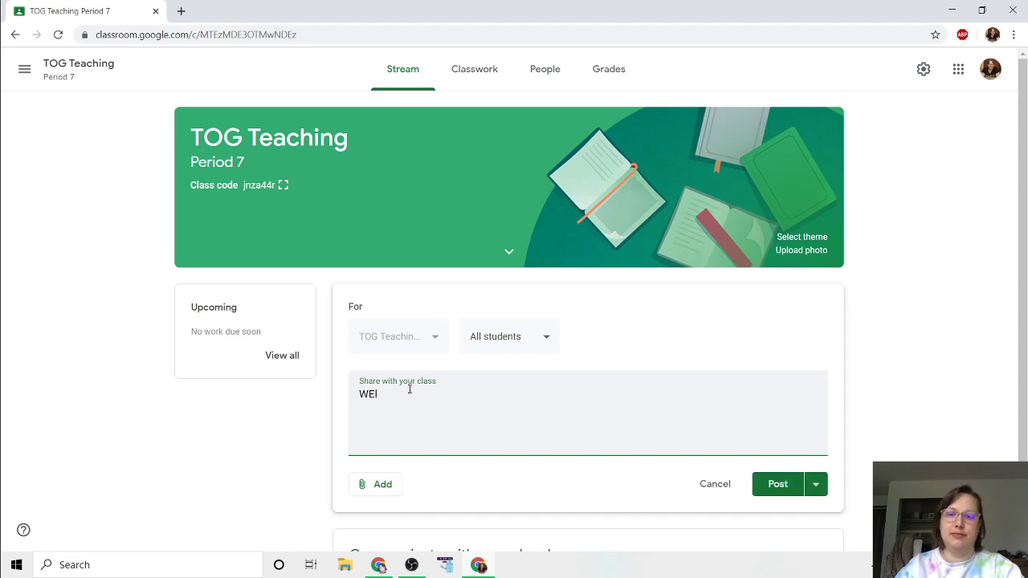
pyautogui.write('elcome to Ses')
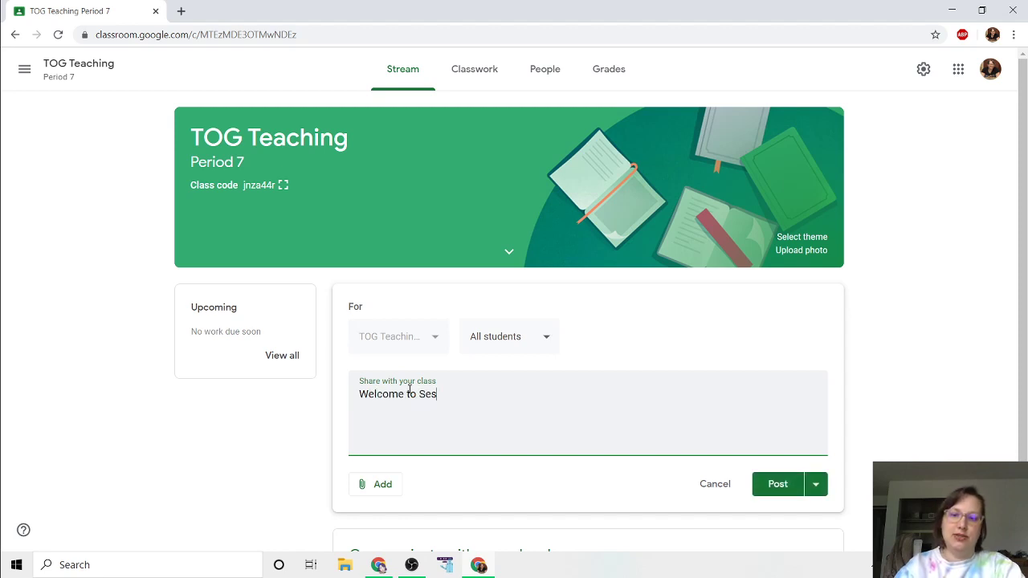
pyautogui.write('sion 1')
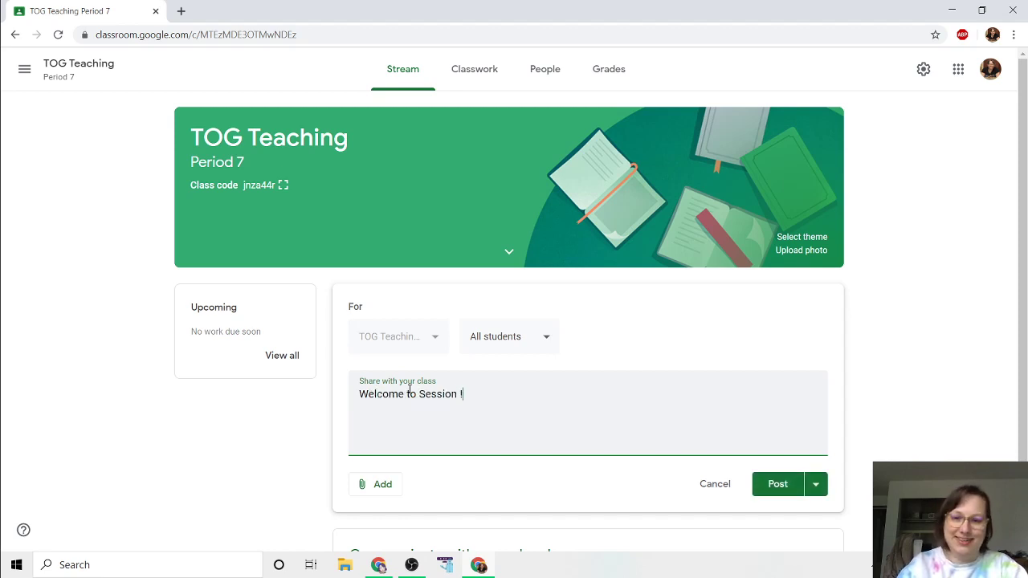
pyautogui.write('!')
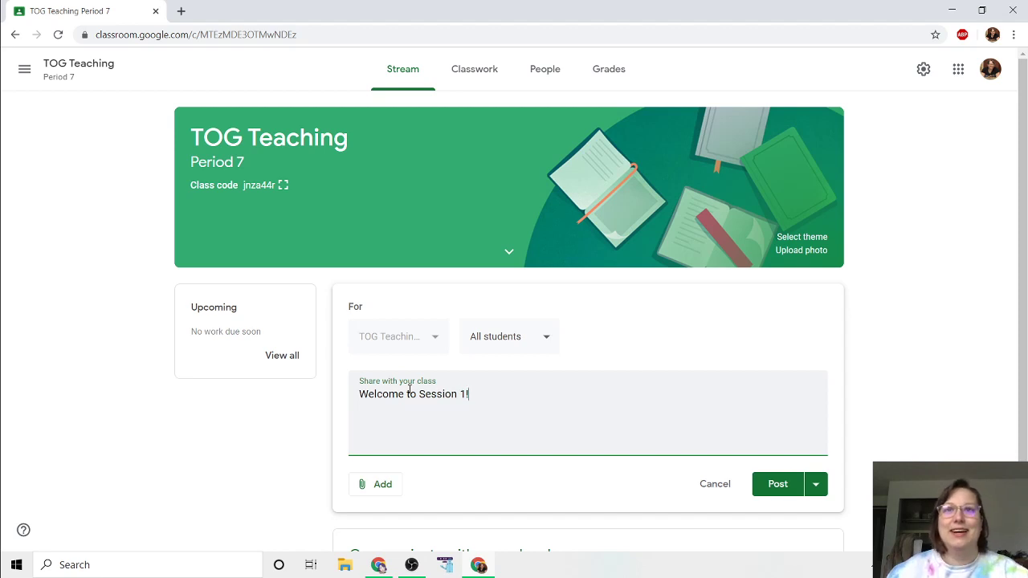
pyautogui.click(412, 338)
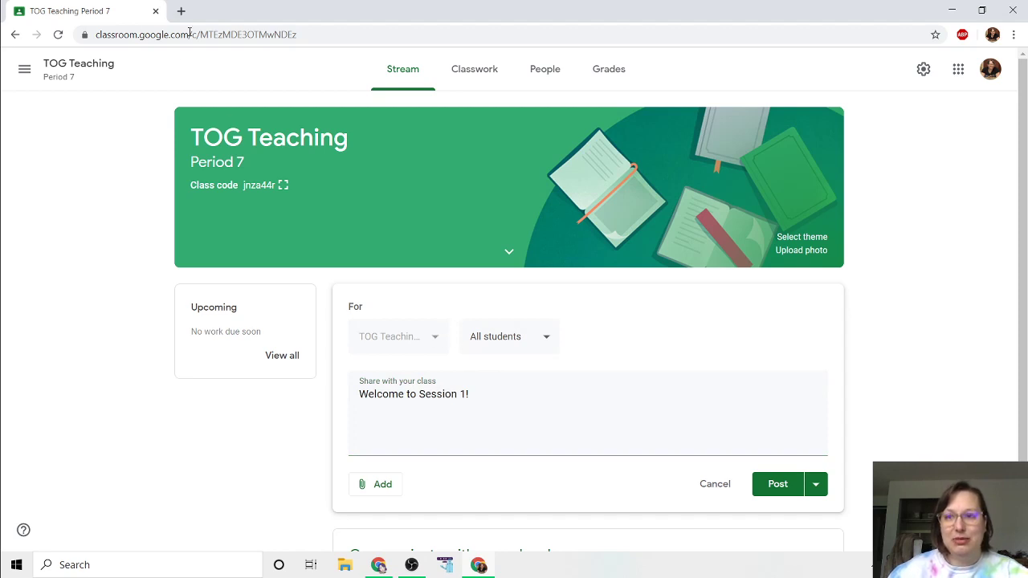
pyautogui.click(24, 69)
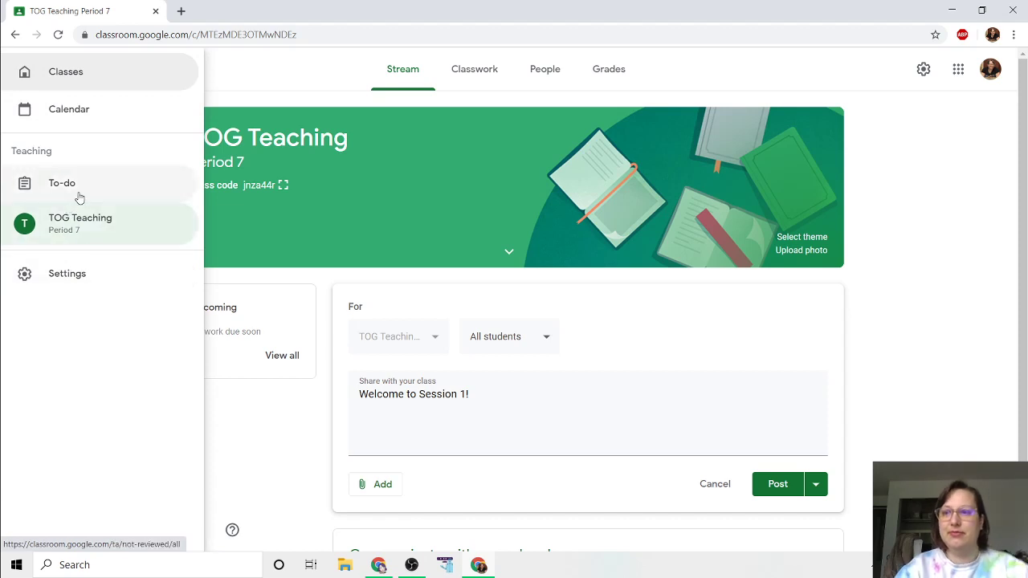
pyautogui.click(85, 106)
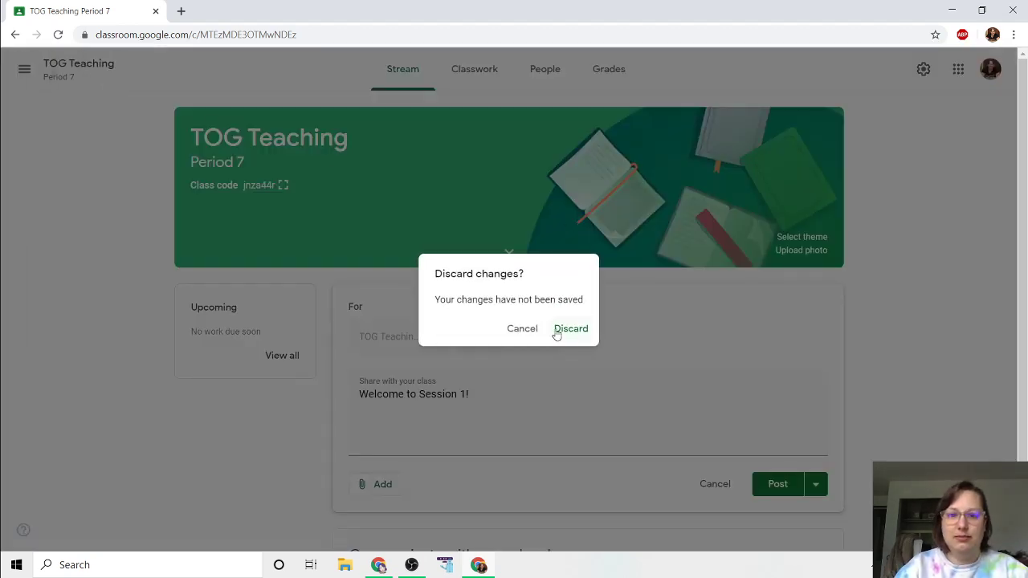
pyautogui.press('Escape')
# Save the announcement as a draft and return to the overview of classes.
pyautogui.click(815, 484)
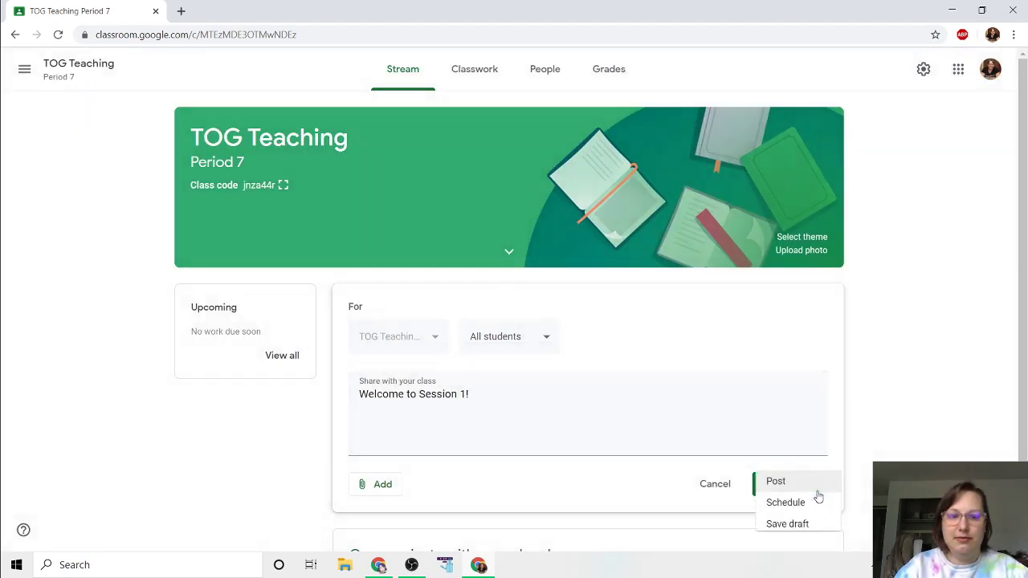
pyautogui.click(783, 523)
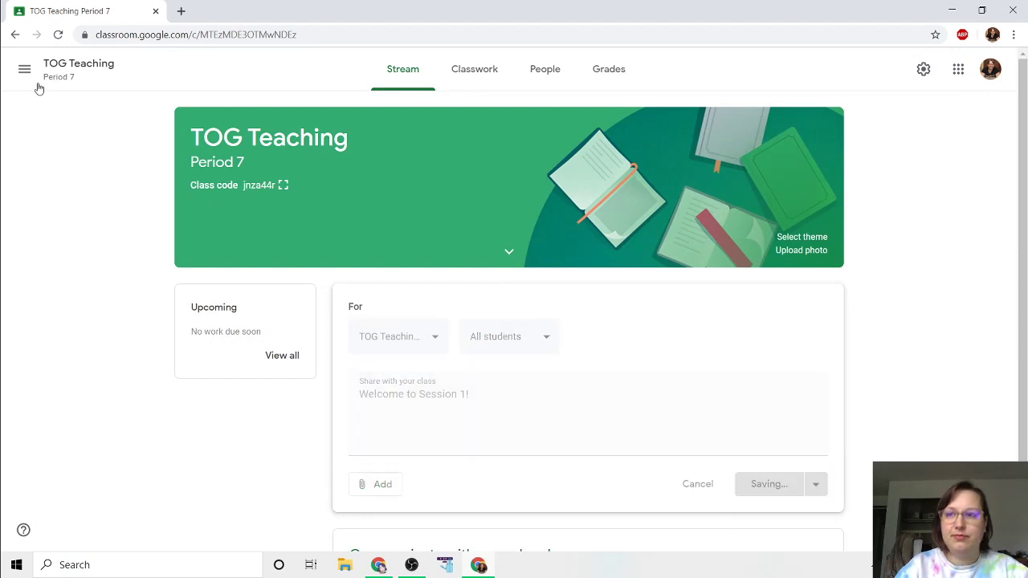
pyautogui.click(26, 71)
pyautogui.click(46, 85)
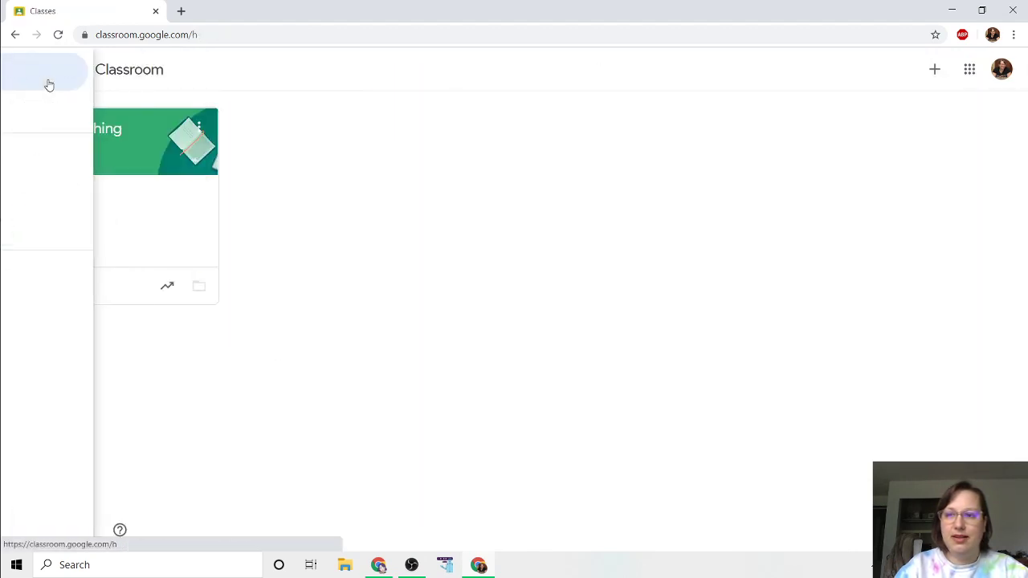
# Start creating another class and accept the notice about not using Classroom at a school with students.
pyautogui.click(932, 71)
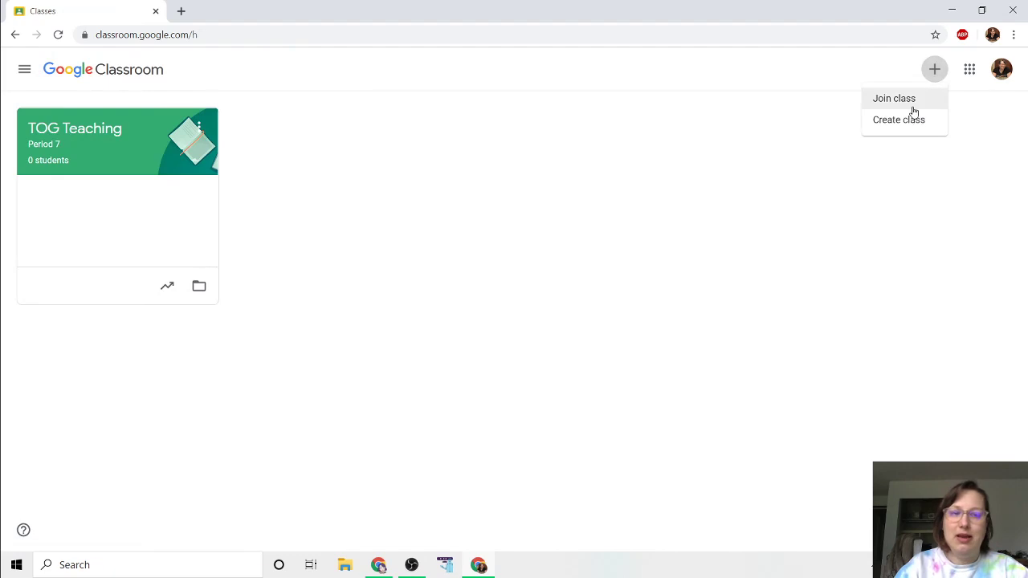
pyautogui.click(913, 120)
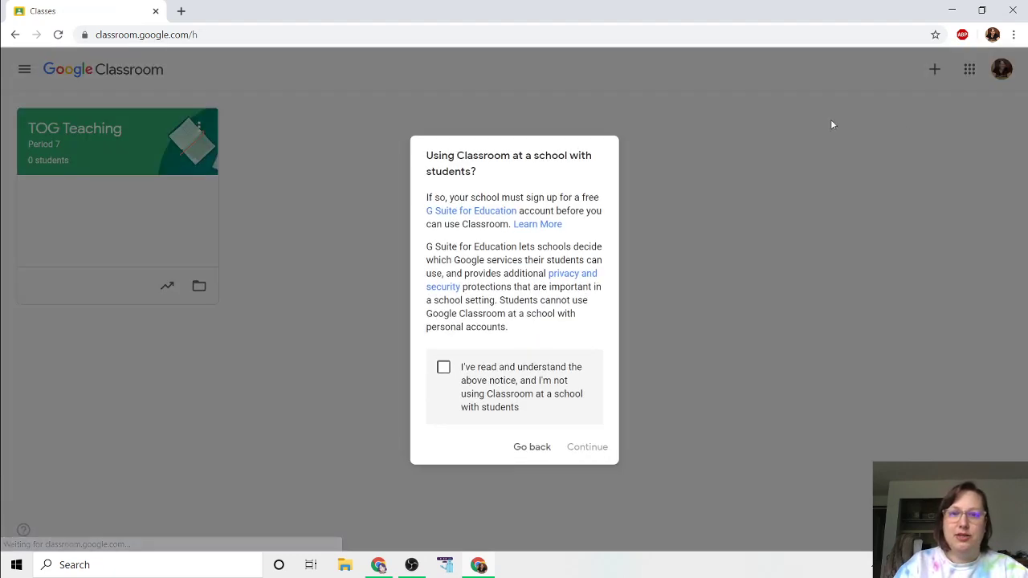
pyautogui.click(464, 379)
pyautogui.click(586, 448)
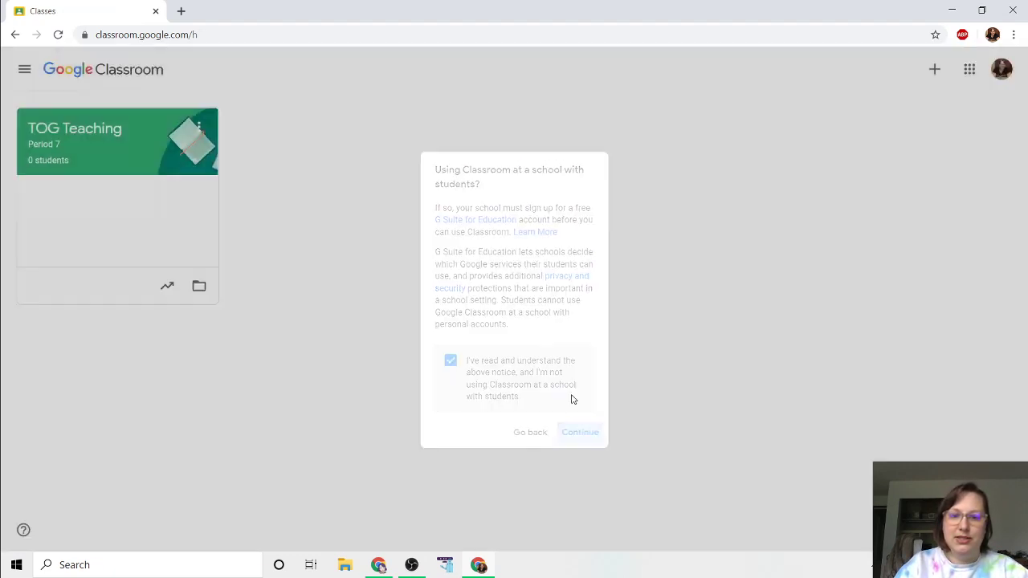
# Enter "TOG Teaching" as the new class's name and "Period 3" as its section.
pyautogui.click(461, 232)
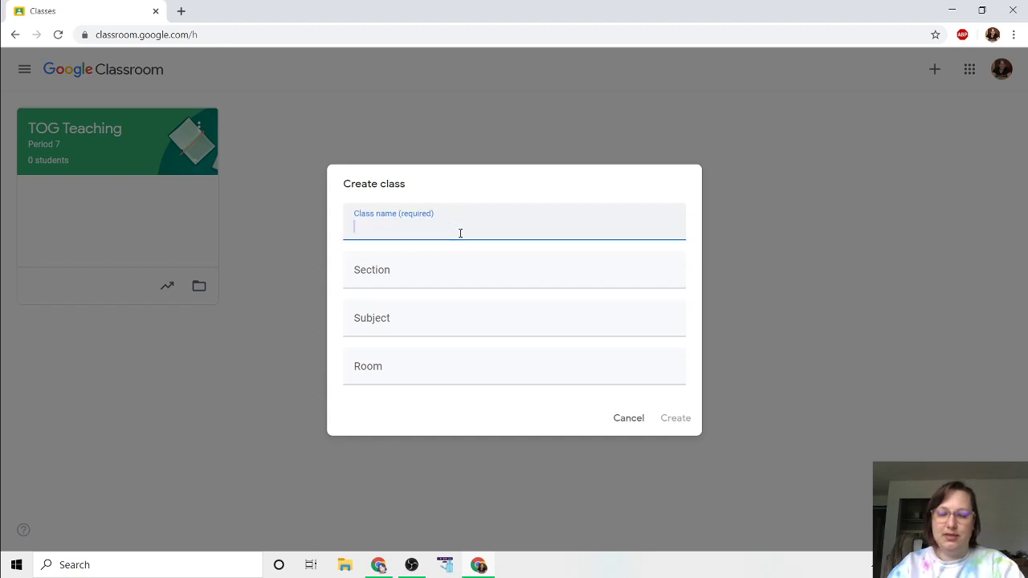
pyautogui.write('Teaching')
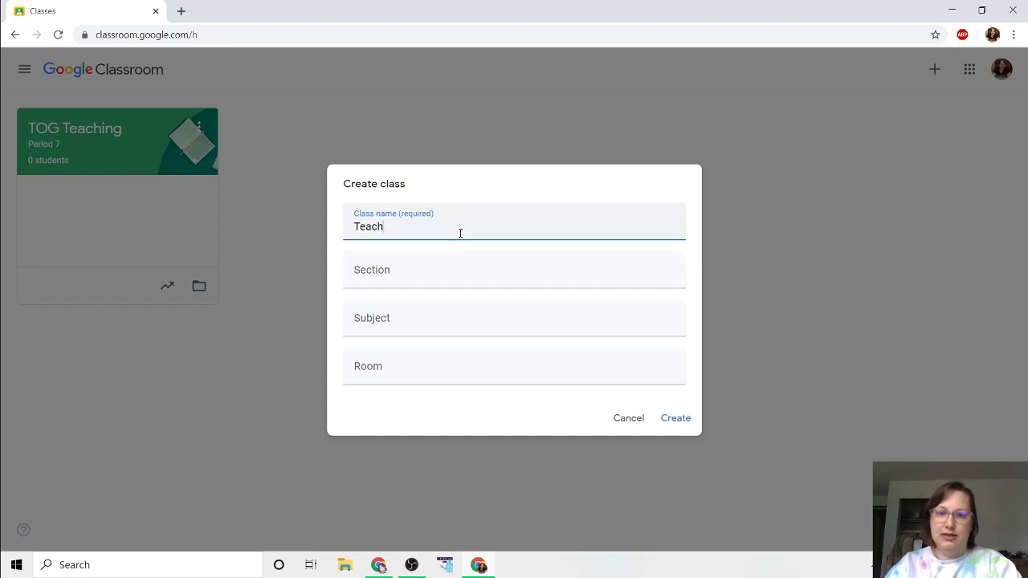
pyautogui.press('BackSpace')
pyautogui.press('BackSpace')
pyautogui.press('BackSpace')
pyautogui.press('BackSpace')
pyautogui.press('BackSpace')
pyautogui.press('BackSpace')
pyautogui.press('BackSpace')
pyautogui.press('BackSpace')
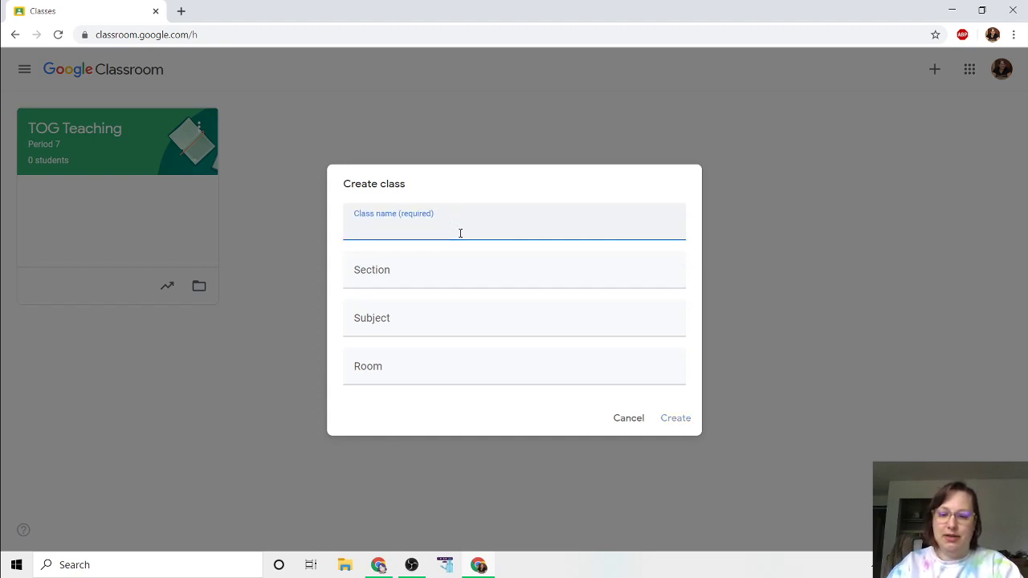
pyautogui.write('TOG Teaching')
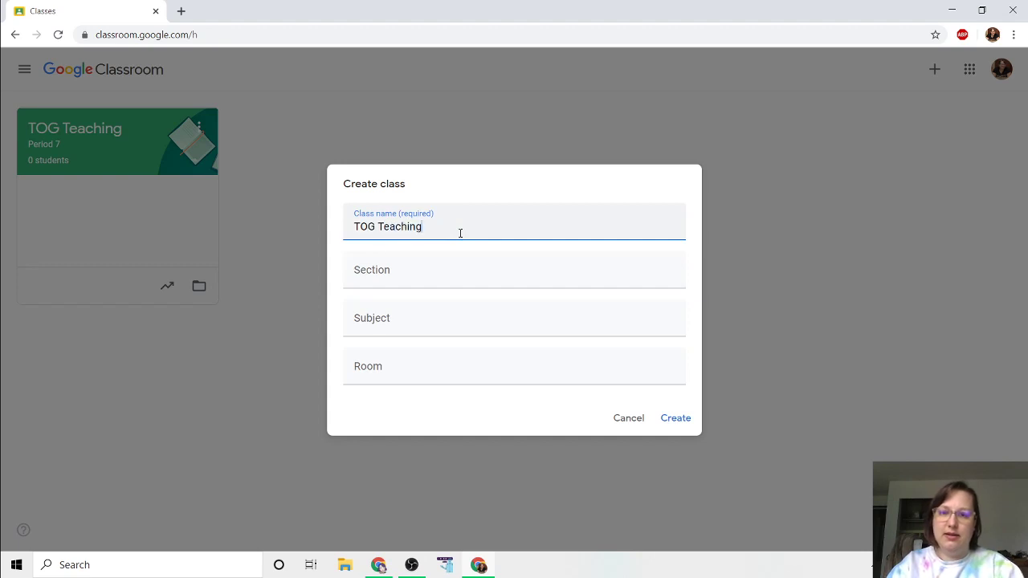
pyautogui.press('Tab')
pyautogui.write('Period 3')
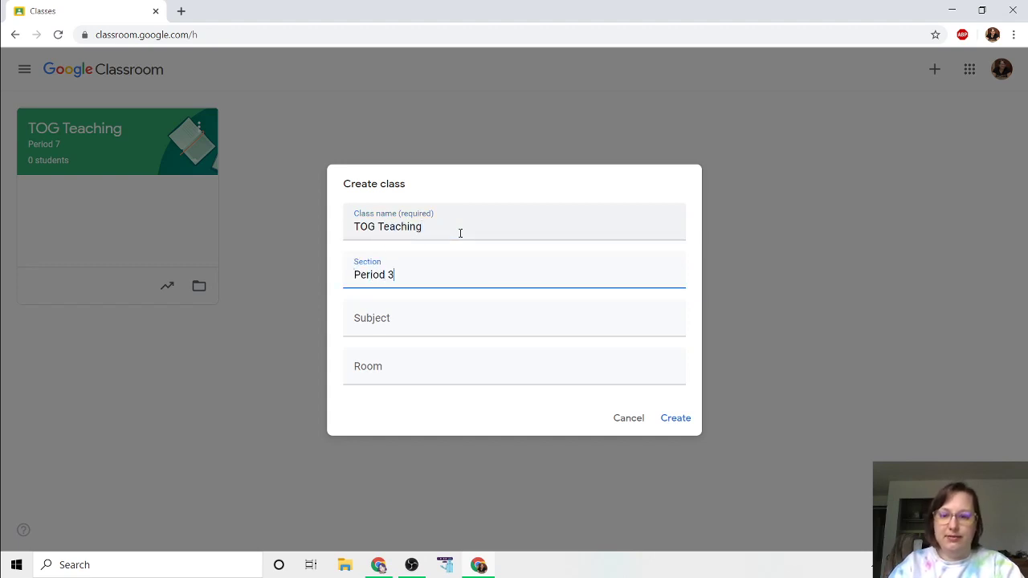
# Set the new class's subject to the suggested Algebra 1.
pyautogui.press('Tab')
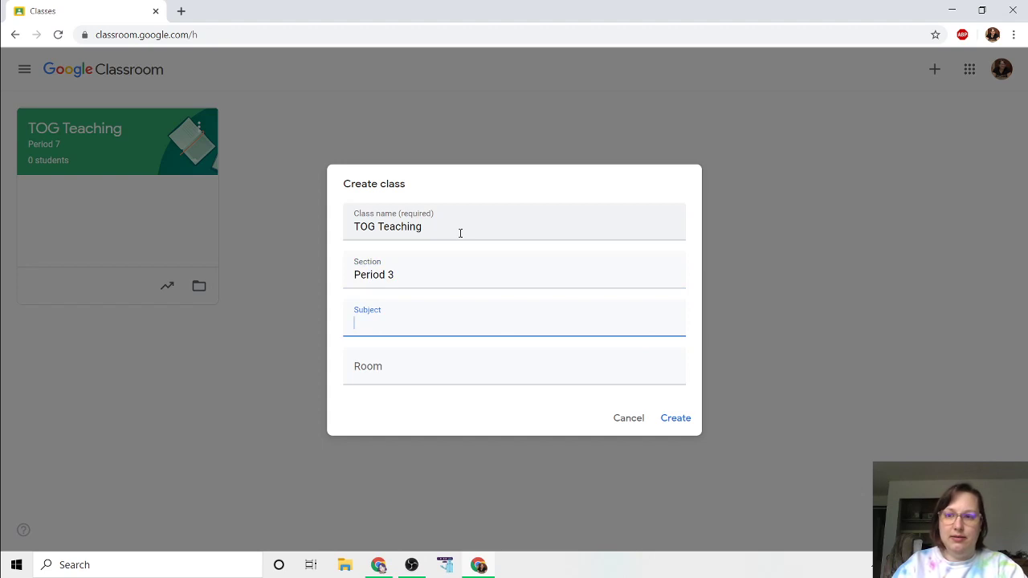
pyautogui.write('Algra')
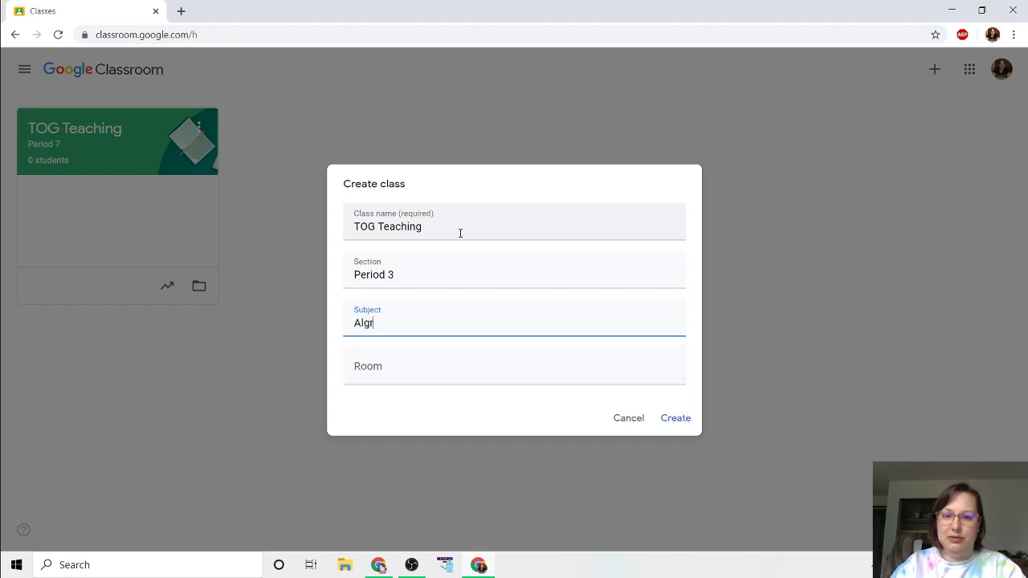
pyautogui.press('BackSpace')
pyautogui.press('BackSpace')
pyautogui.write('ebra')
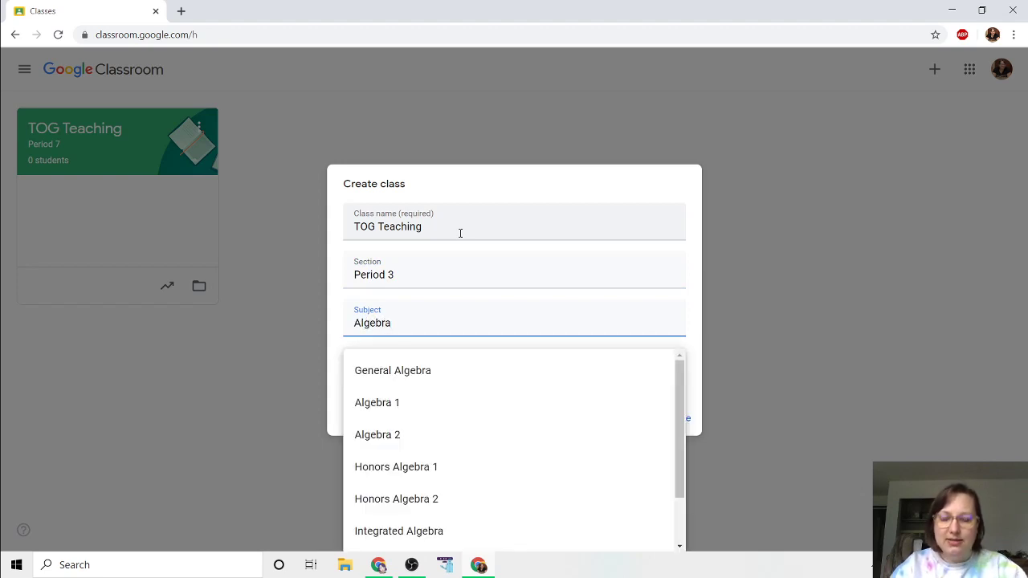
pyautogui.click(457, 411)
# Enter 107 as the room, create the Period 3 class and dismiss the tip about inviting students.
pyautogui.click(446, 367)
pyautogui.write('1')
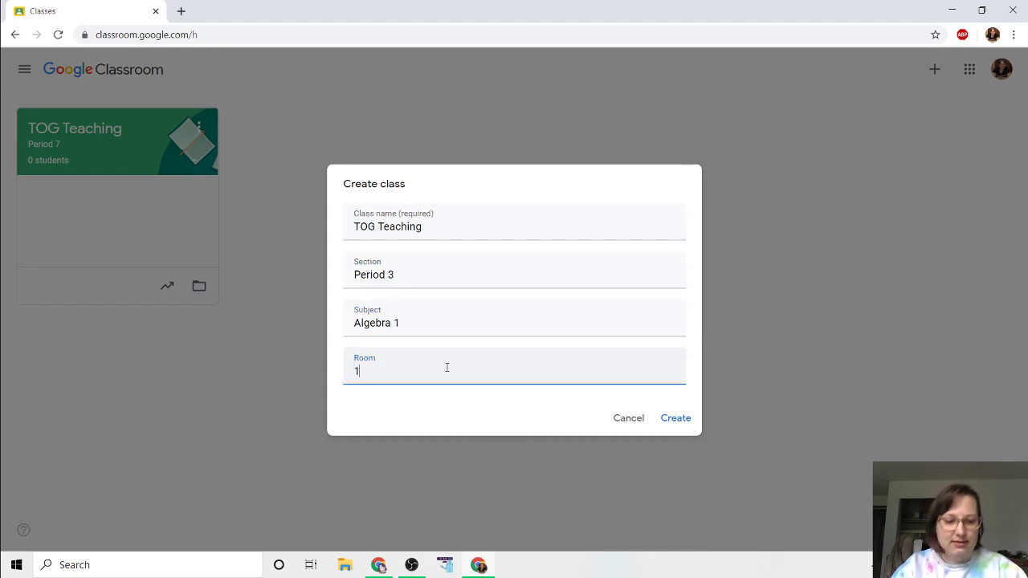
pyautogui.write('07')
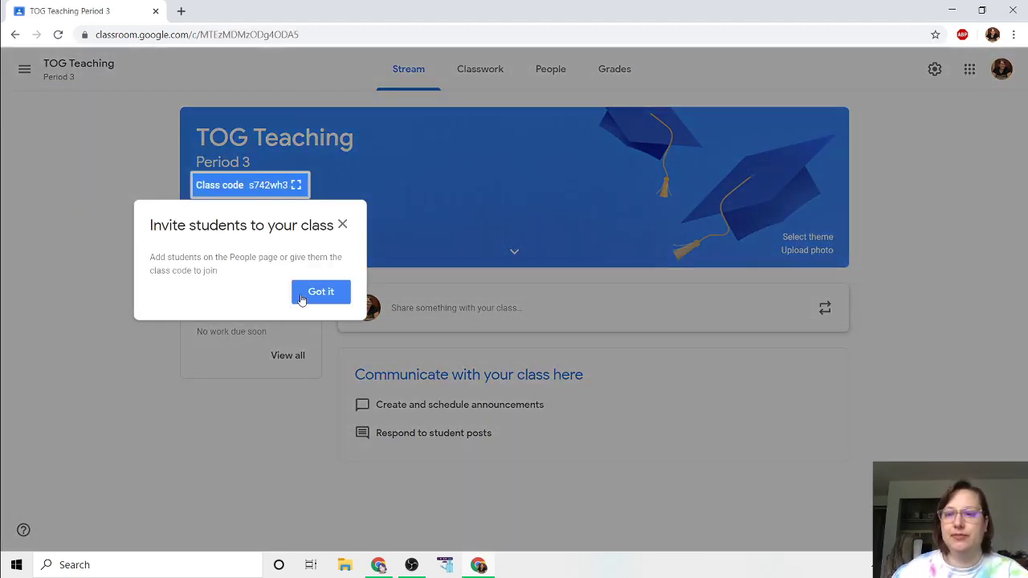
pyautogui.click(302, 298)
# Go to the TOG Teaching Period 7 class and open its saved draft announcement "Welcome to Session 1!".
pyautogui.click(24, 69)
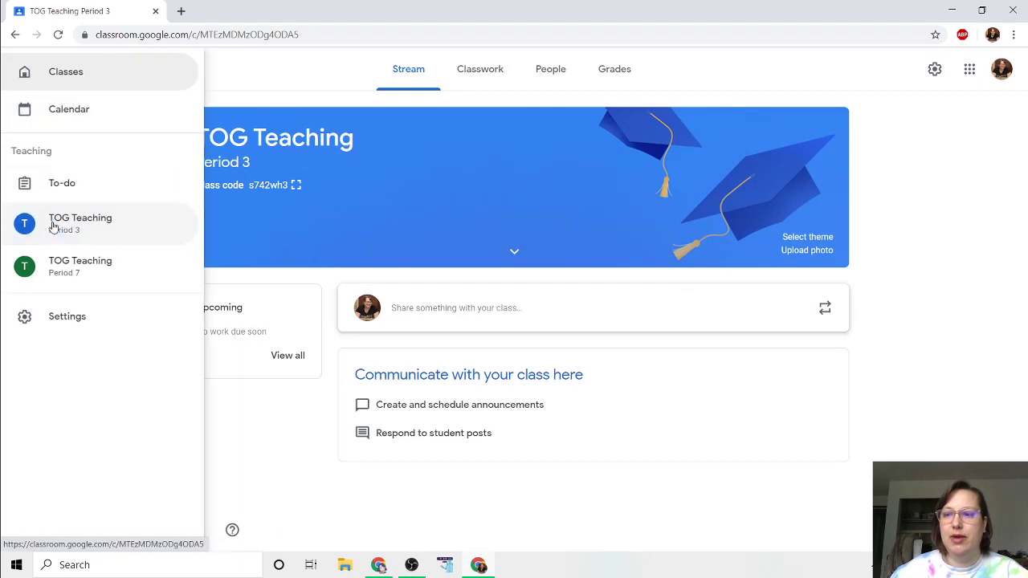
pyautogui.click(78, 269)
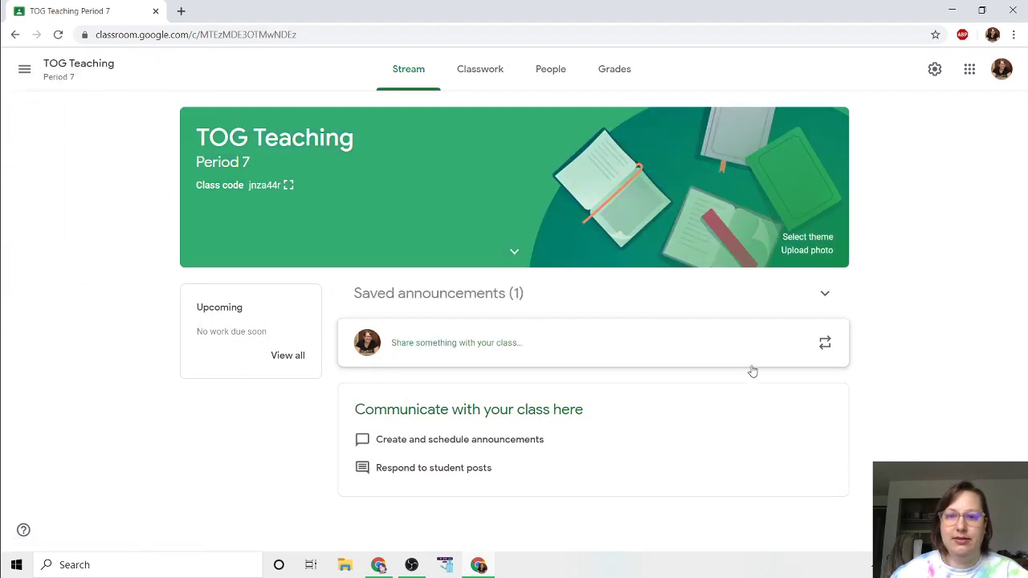
pyautogui.click(825, 294)
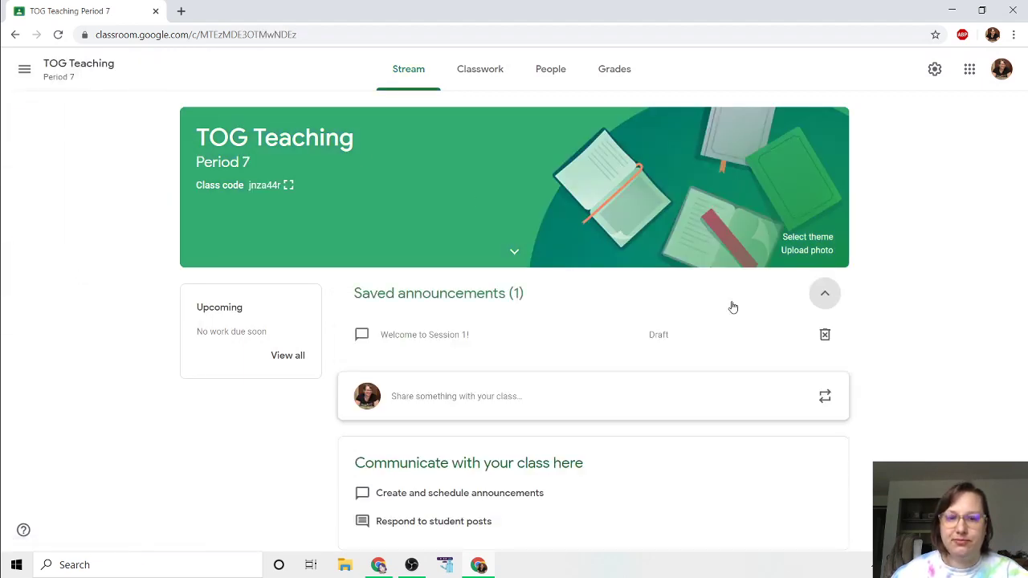
pyautogui.click(385, 335)
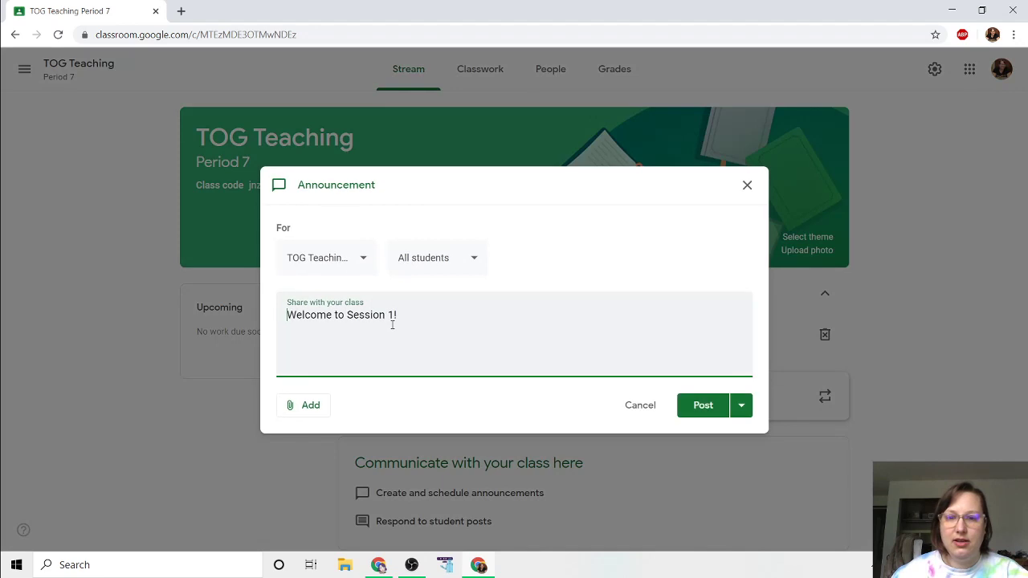
# Add the Period 3 class to the draft announcement's recipients and try to schedule it for both classes.
pyautogui.click(337, 259)
pyautogui.click(294, 338)
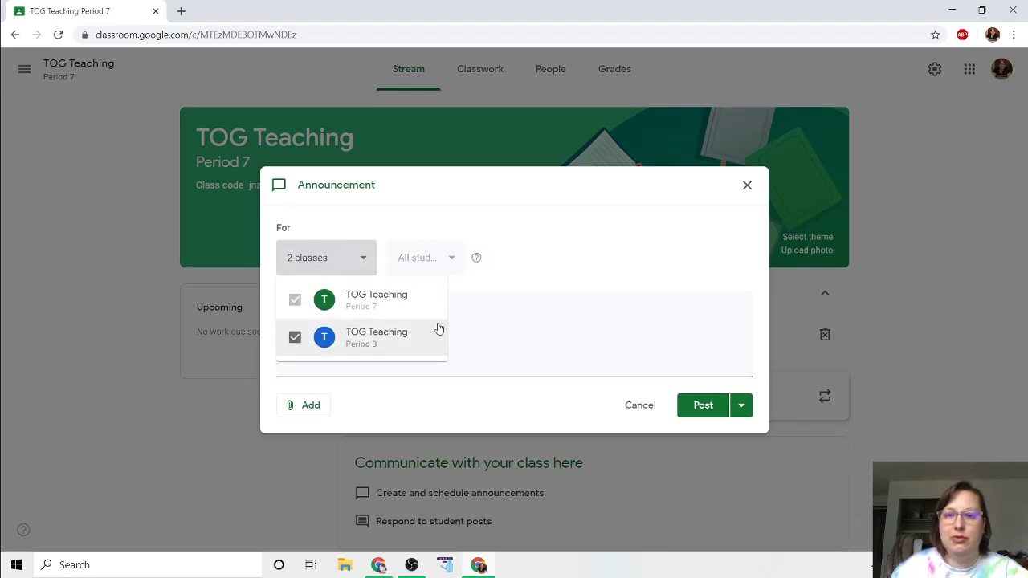
pyautogui.click(583, 261)
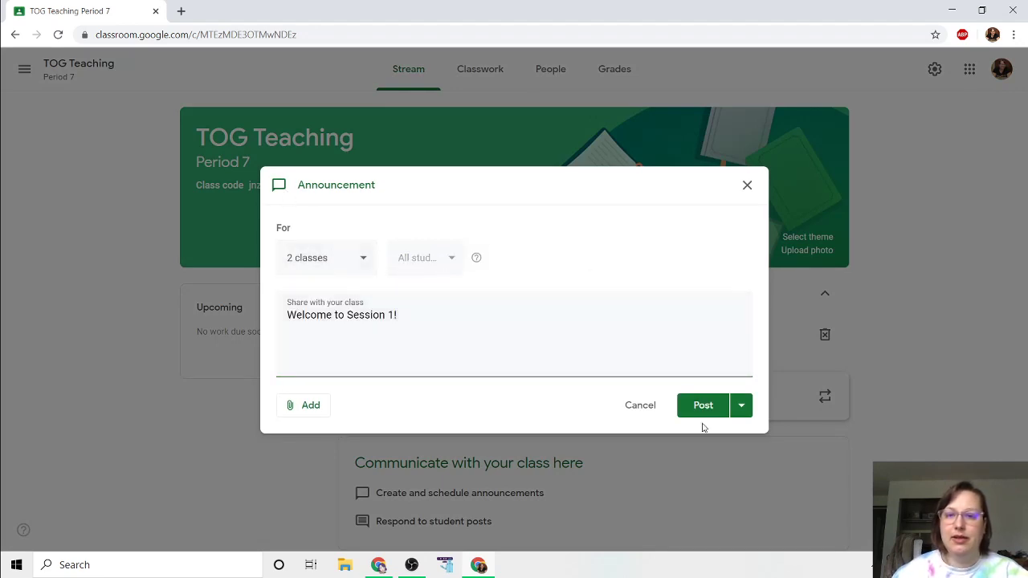
pyautogui.click(740, 410)
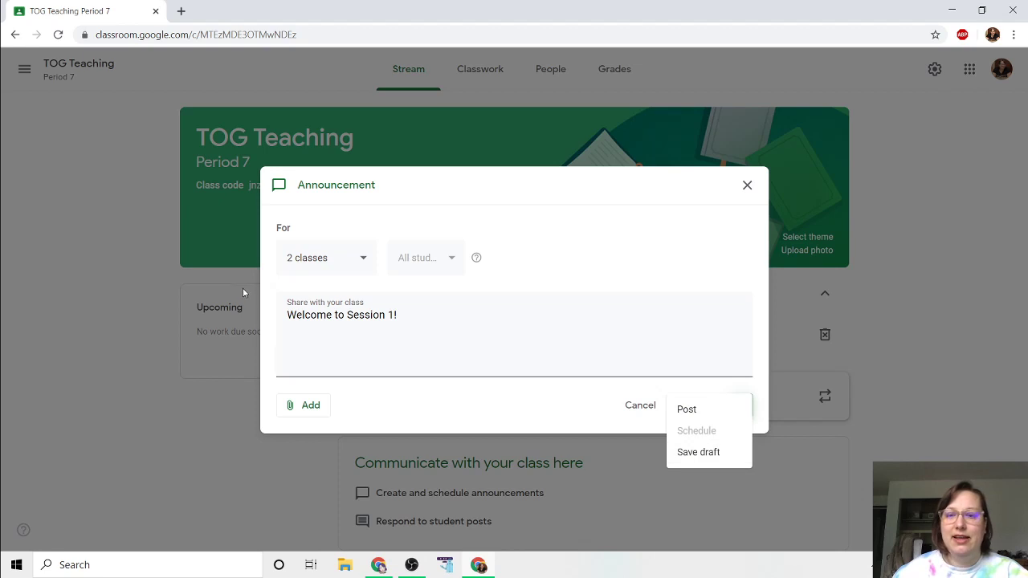
# Remove Period 3 from the announcement's recipients, open the scheduling settings and cancel them.
pyautogui.click(348, 266)
pyautogui.click(296, 258)
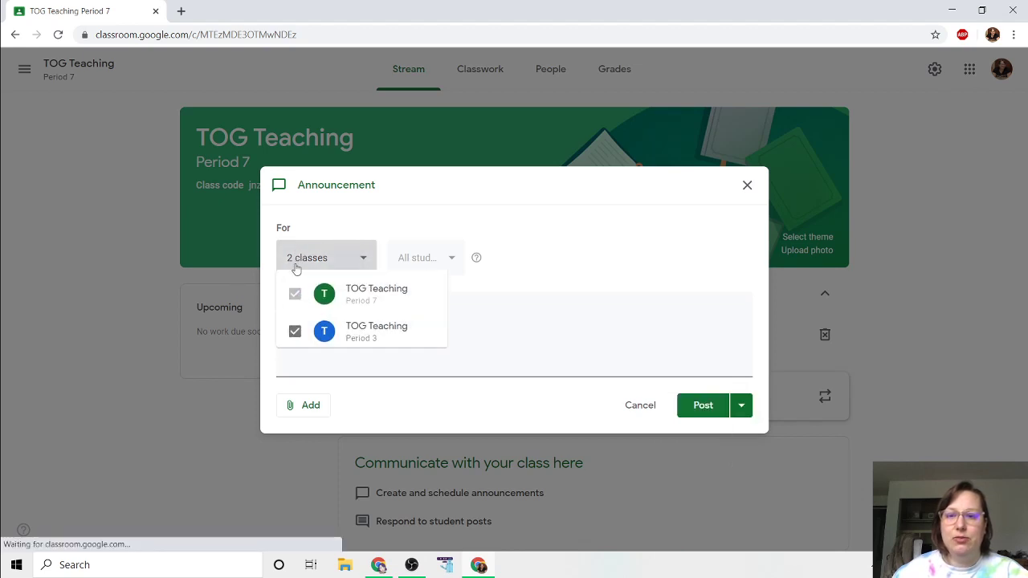
pyautogui.click(295, 337)
pyautogui.click(747, 410)
pyautogui.click(741, 405)
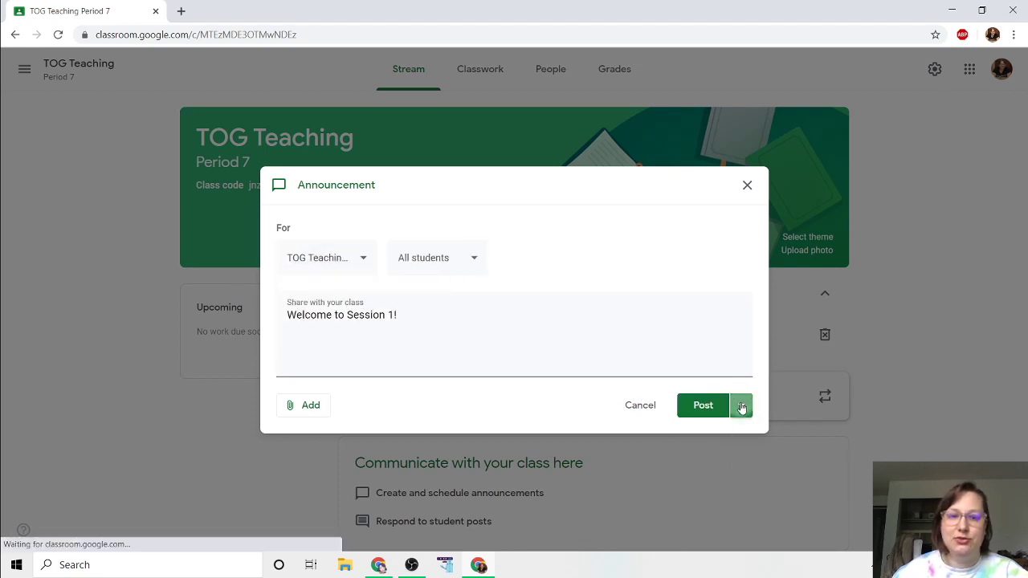
pyautogui.click(697, 431)
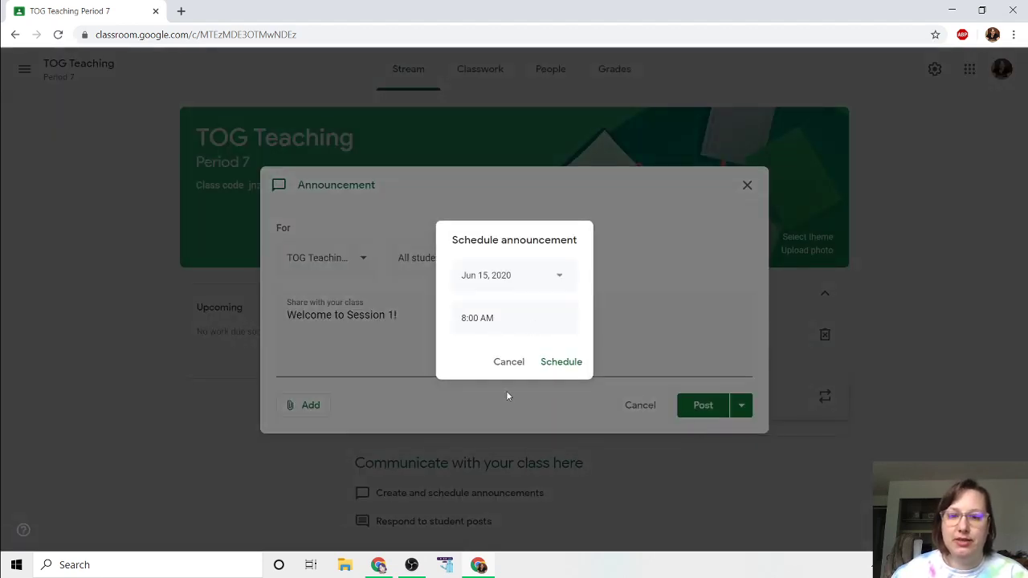
pyautogui.click(507, 362)
# Include the Period 3 class in the announcement again, and deselect it so only Period 7 is addressed.
pyautogui.click(330, 270)
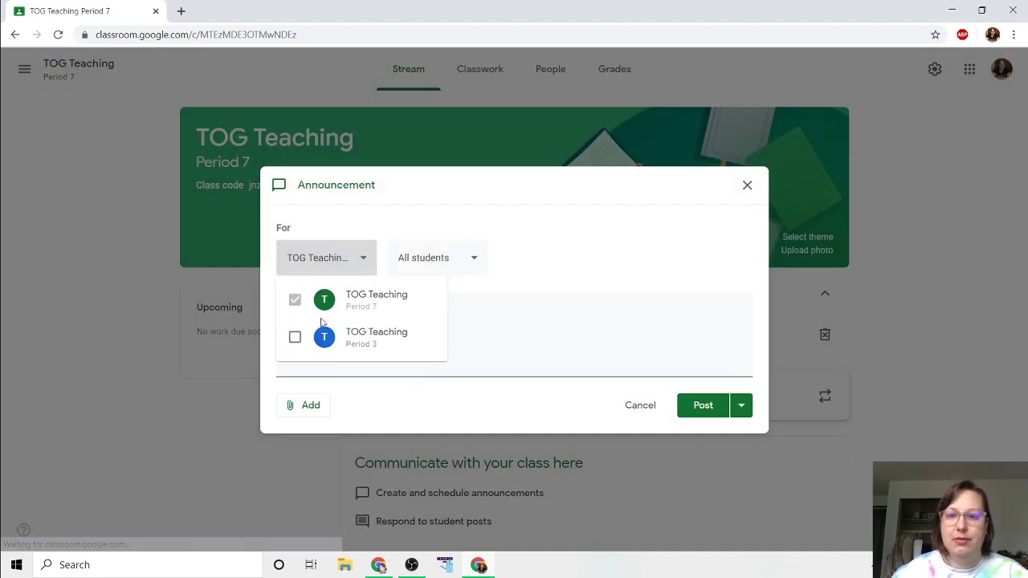
pyautogui.click(297, 336)
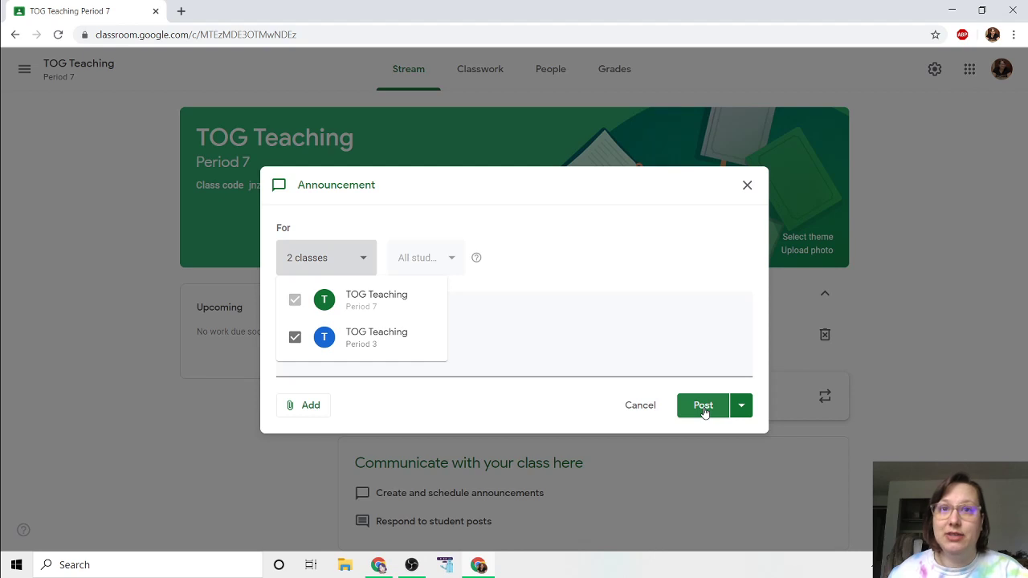
pyautogui.click(295, 337)
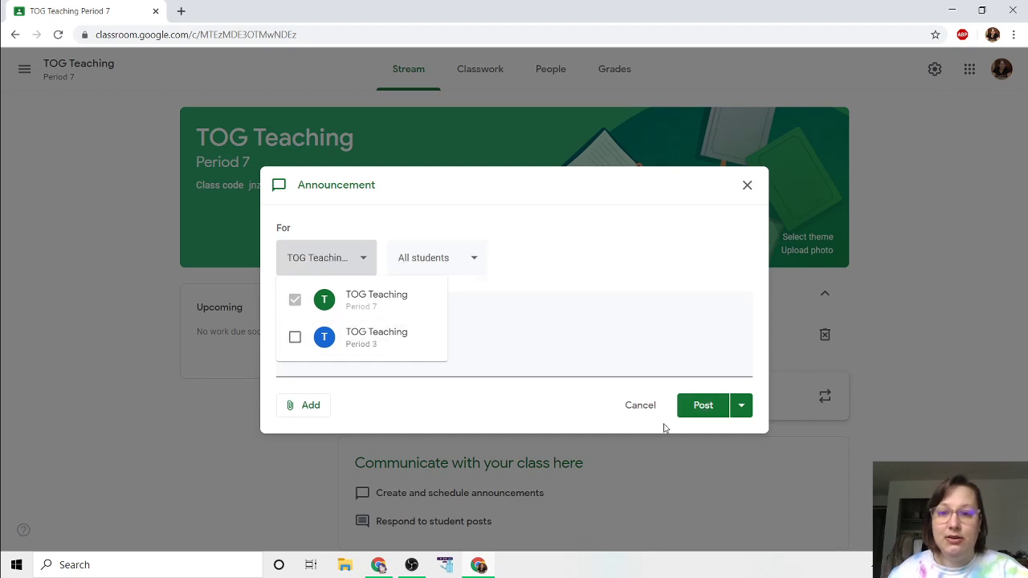
# Schedule the welcome announcement in the Period 7 class for Jun 15, 2020 at 8:00 AM.
pyautogui.click(741, 406)
pyautogui.click(741, 405)
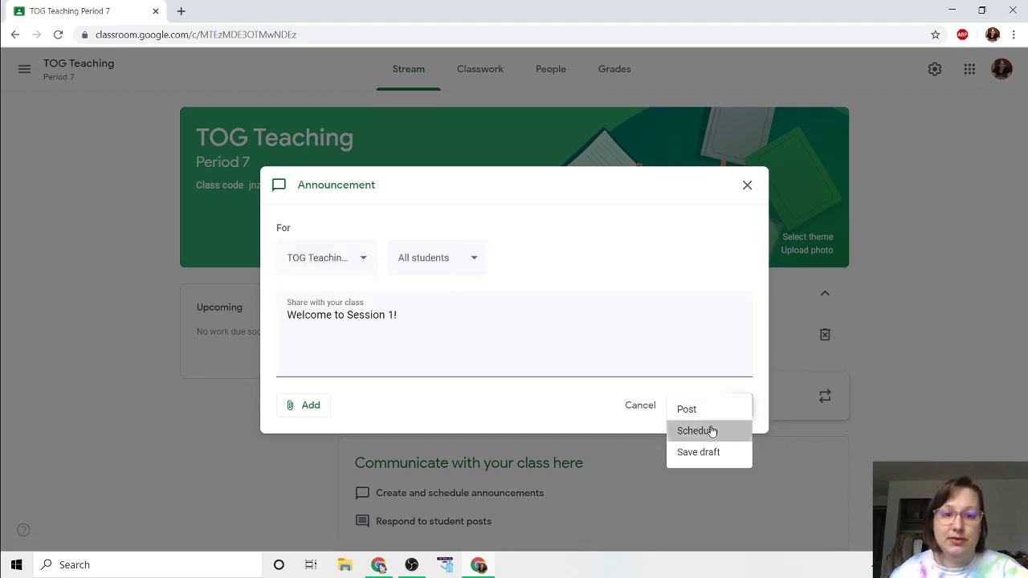
pyautogui.click(695, 431)
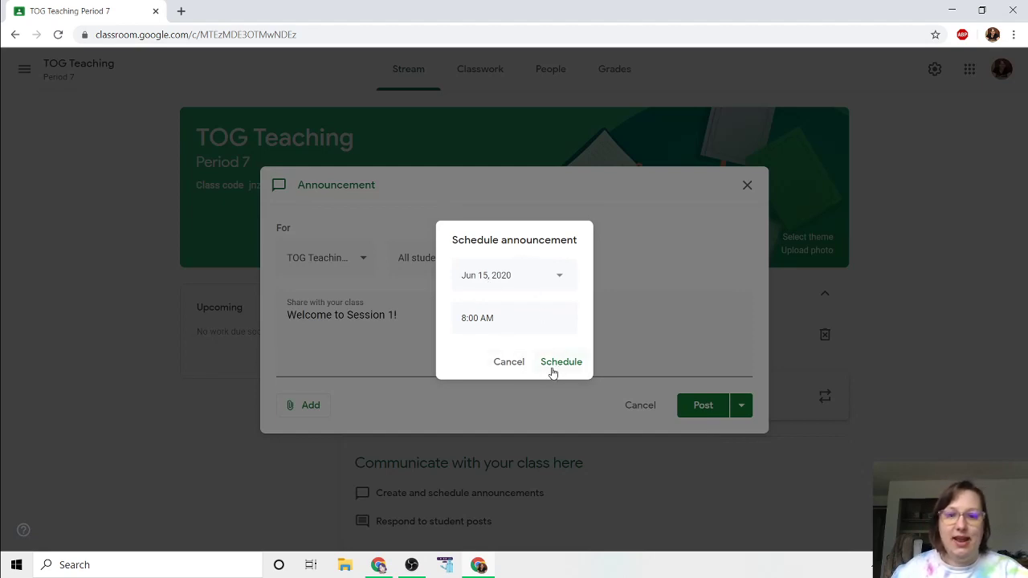
pyautogui.click(554, 363)
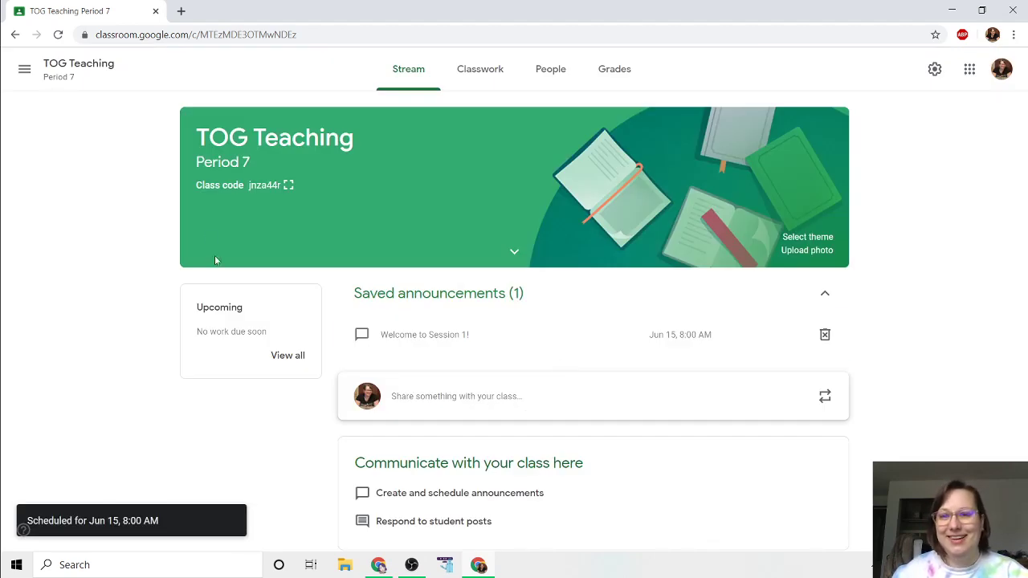
# Go to the Period 3 class and reuse the "Welcome to Session 1!" post from TOG Teaching Period 7.
pyautogui.click(19, 69)
pyautogui.click(69, 225)
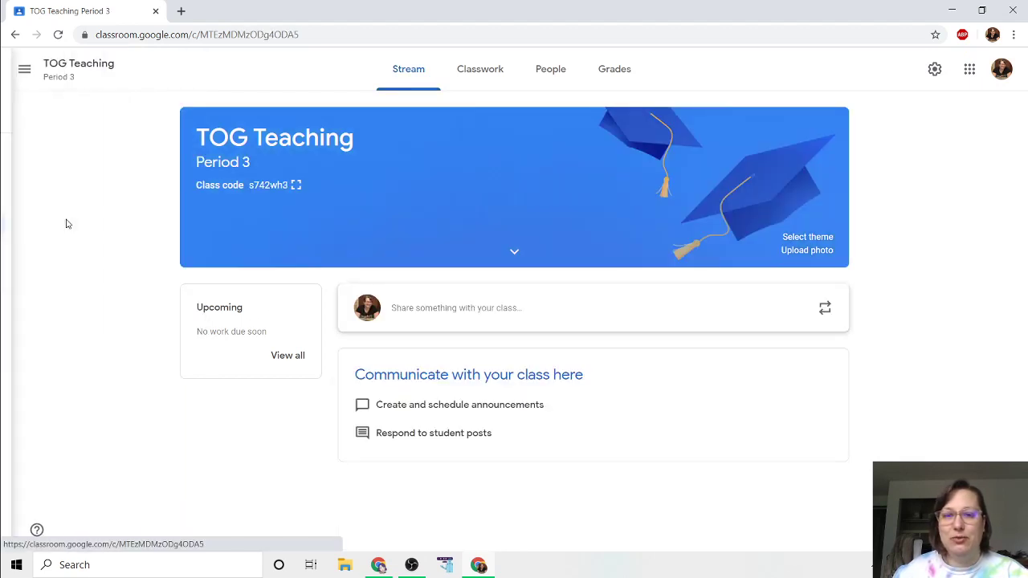
pyautogui.click(828, 311)
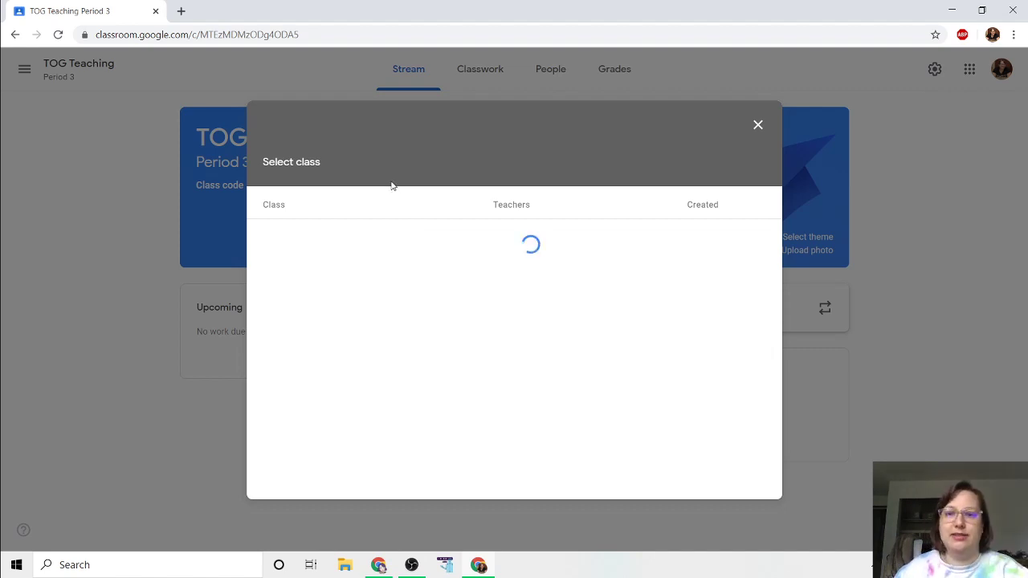
pyautogui.click(759, 123)
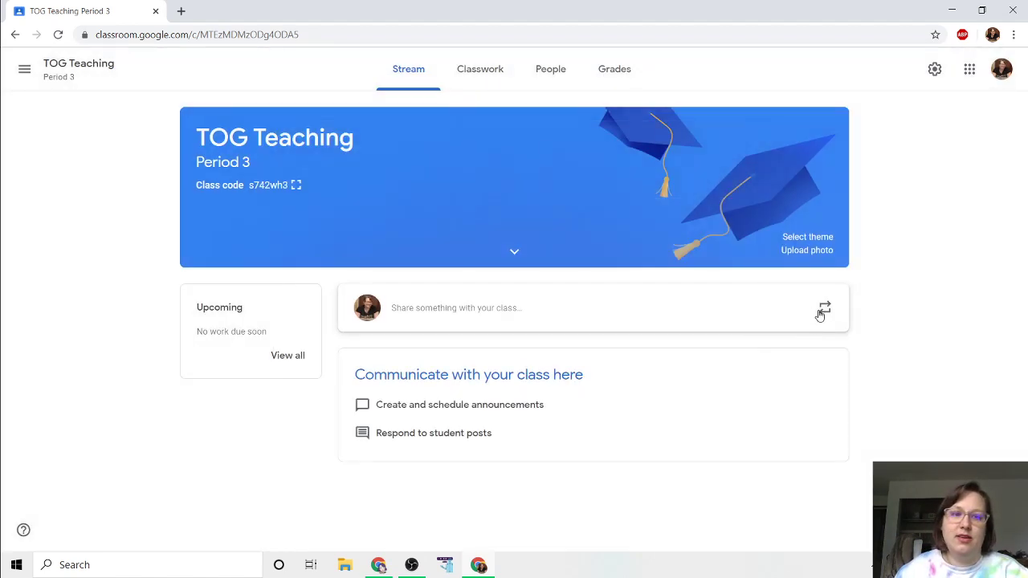
pyautogui.click(824, 308)
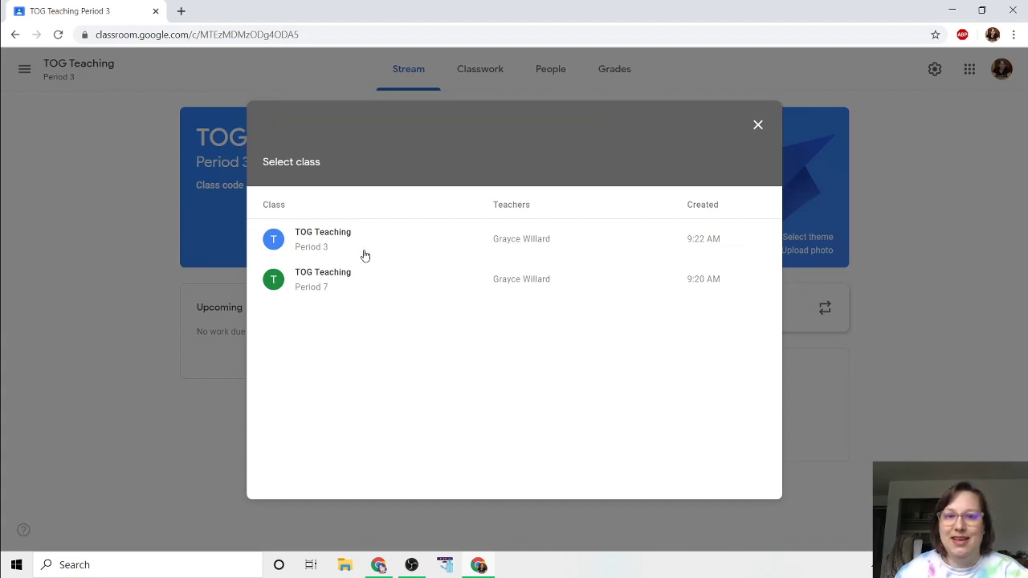
pyautogui.click(319, 283)
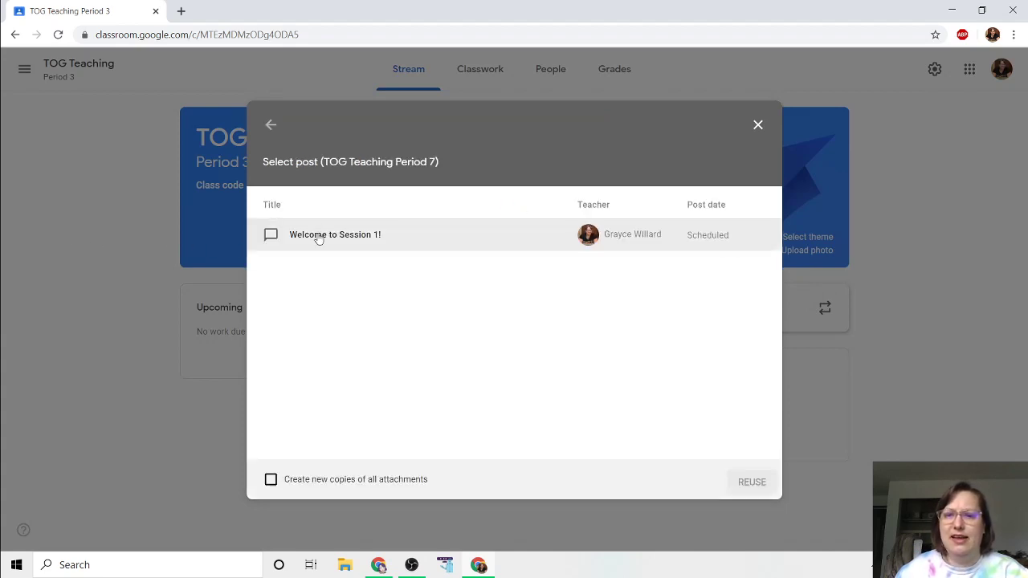
pyautogui.click(762, 490)
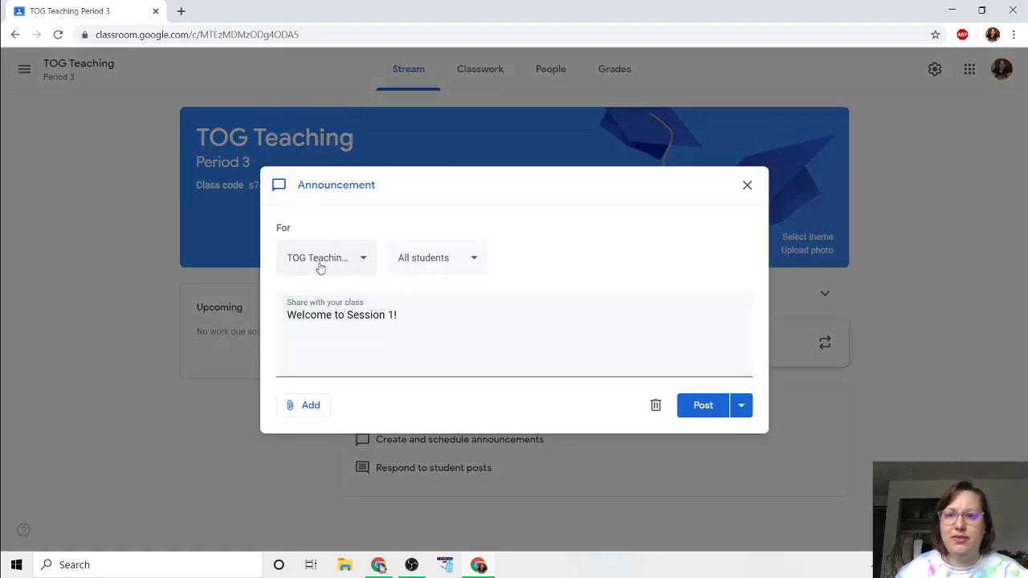
# Schedule the reused welcome announcement in the Period 3 class for Jun 15, 2020 at 8:00 AM.
pyautogui.click(743, 406)
pyautogui.click(717, 438)
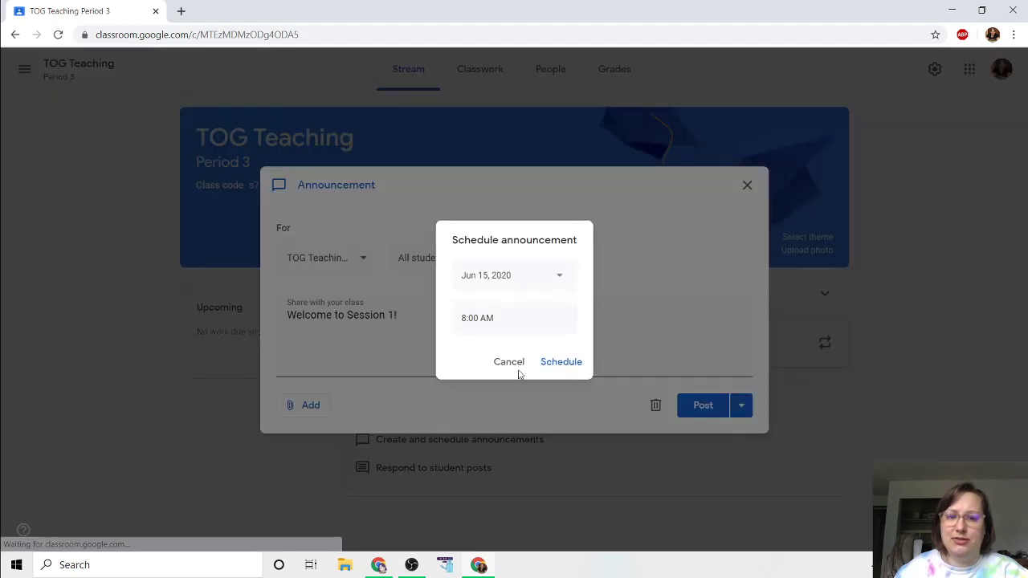
pyautogui.click(567, 359)
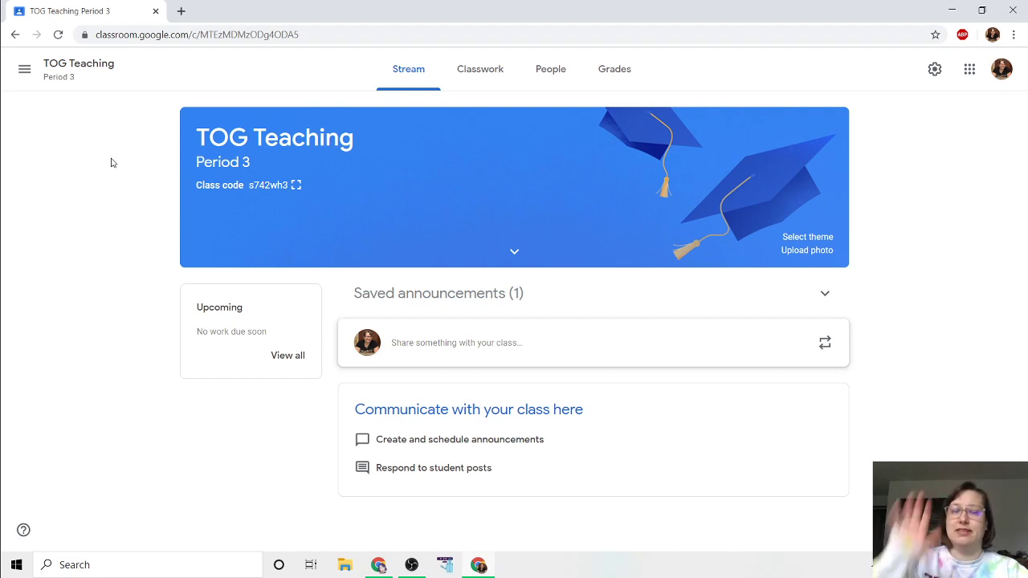
# Add a topic named "Week 1 | Introductions" to the Period 3 classwork.
pyautogui.click(471, 72)
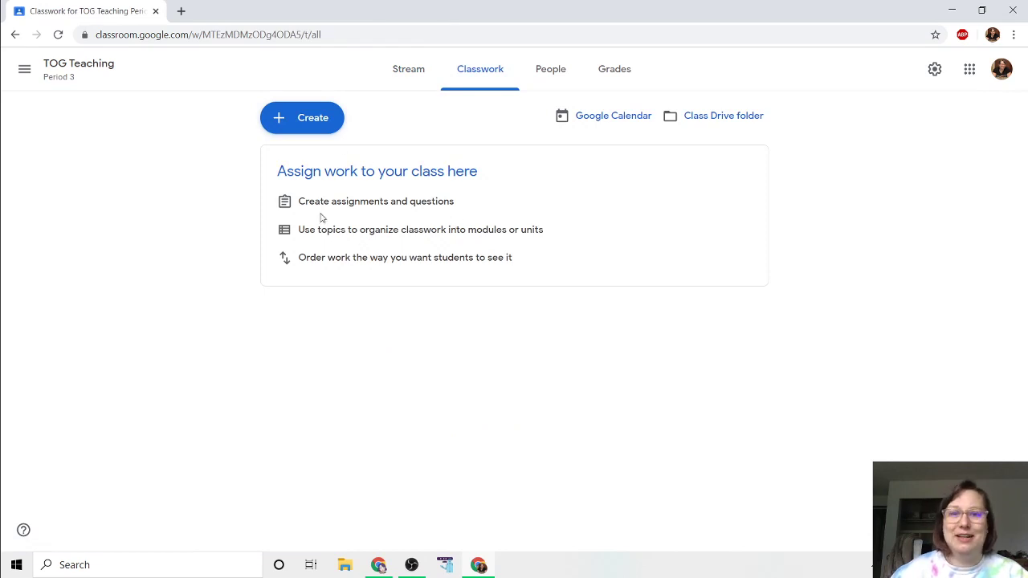
pyautogui.click(289, 118)
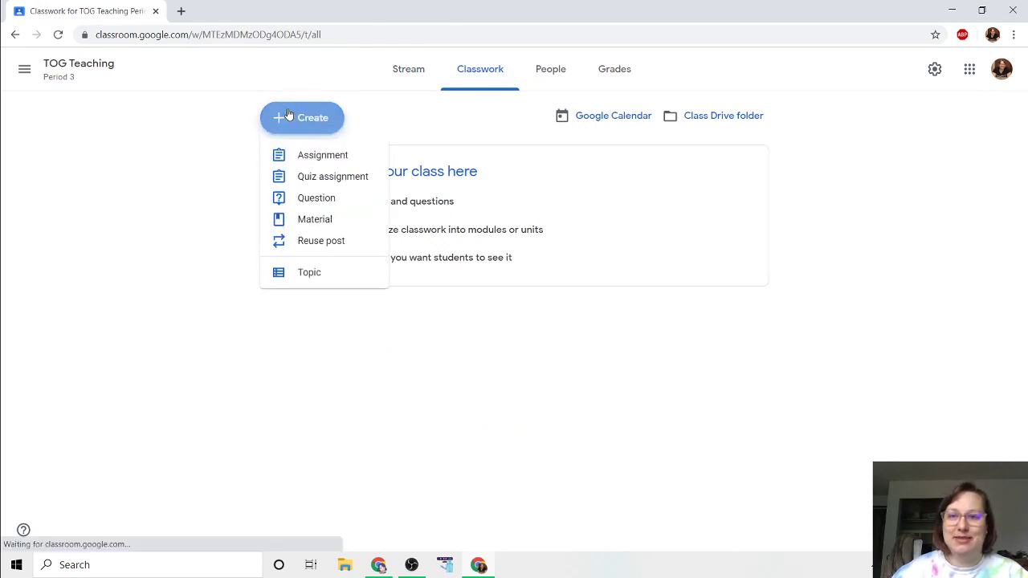
pyautogui.click(305, 273)
pyautogui.write('W')
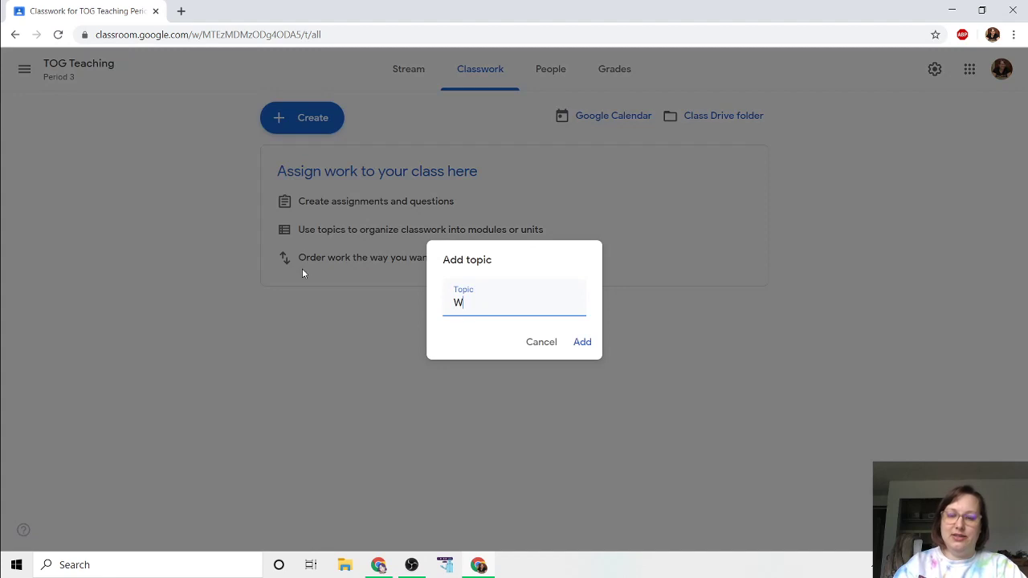
pyautogui.write('eek 1 | Int')
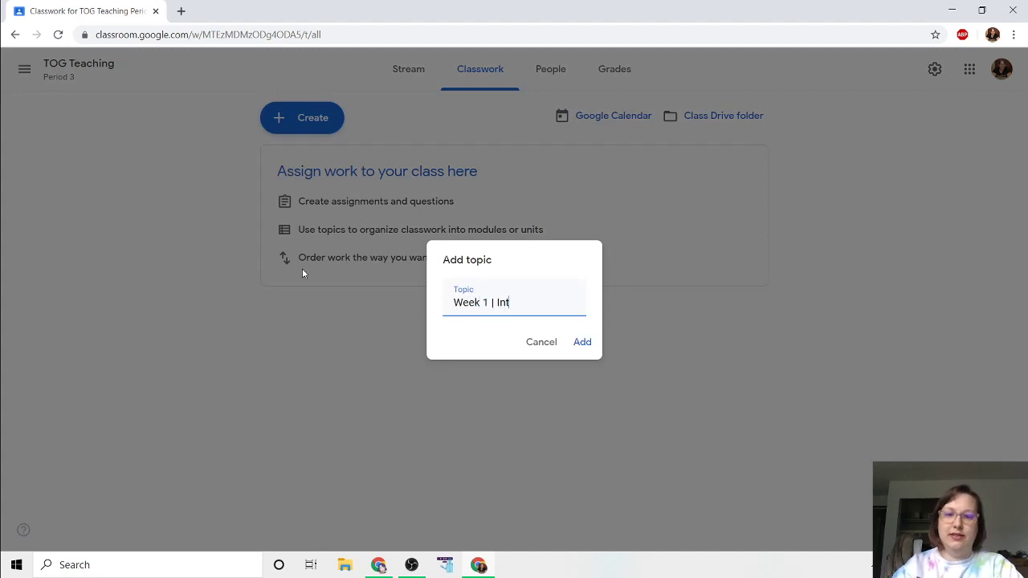
pyautogui.write('roductions')
pyautogui.press('Return')
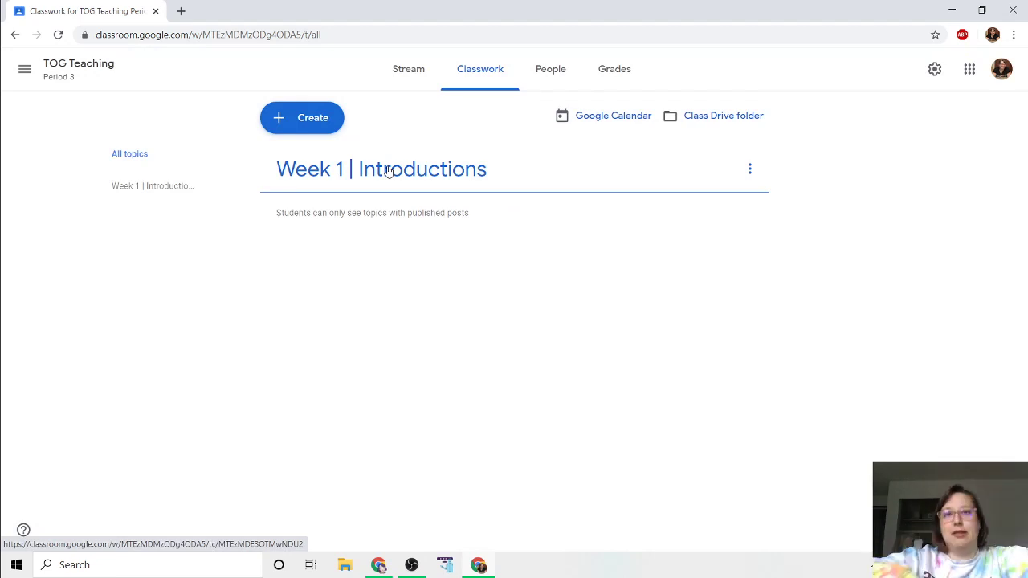
# Start a new classwork material titled "Lesson 1", dismissing the introductory tip.
pyautogui.click(321, 126)
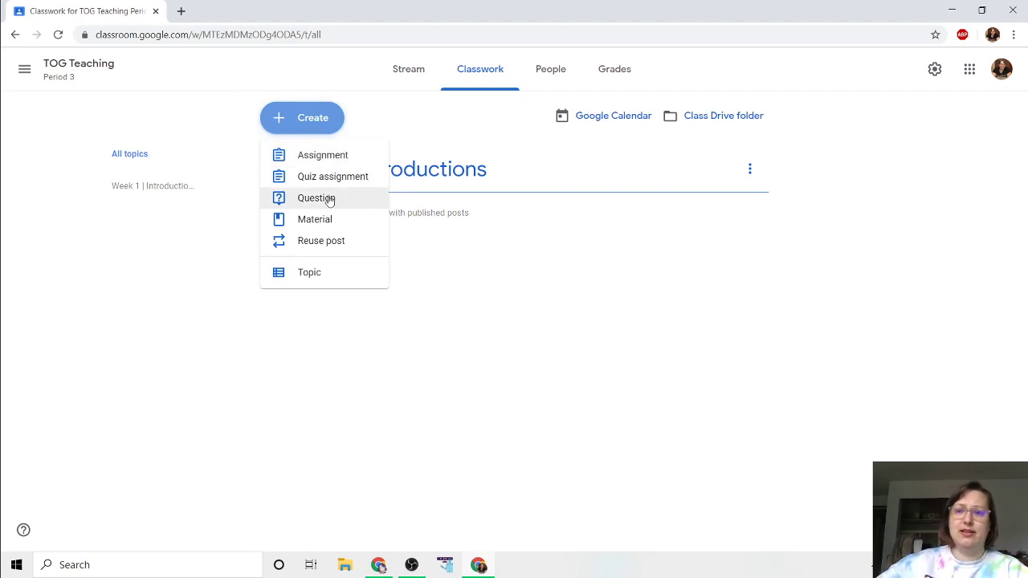
pyautogui.click(333, 220)
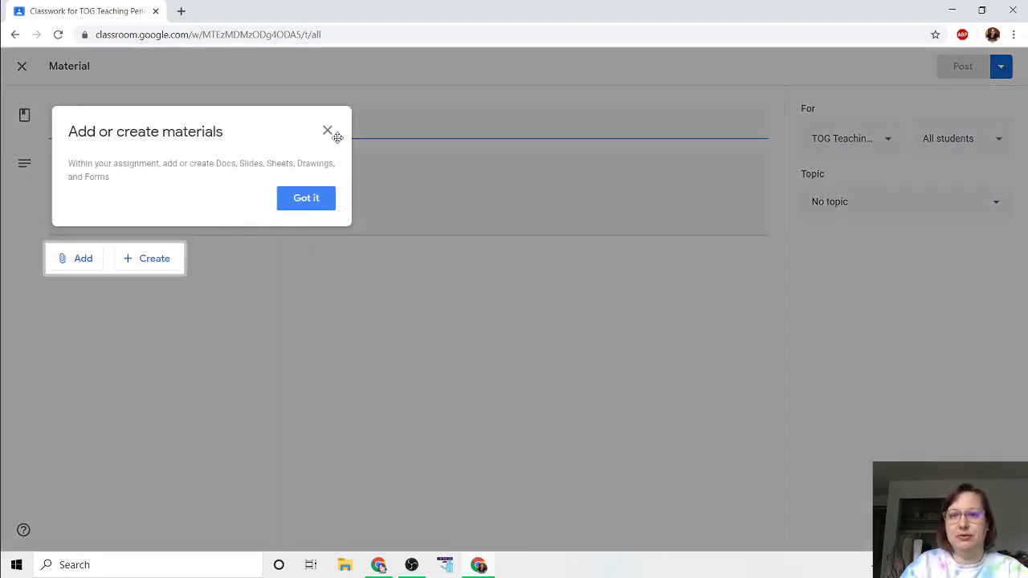
pyautogui.click(332, 134)
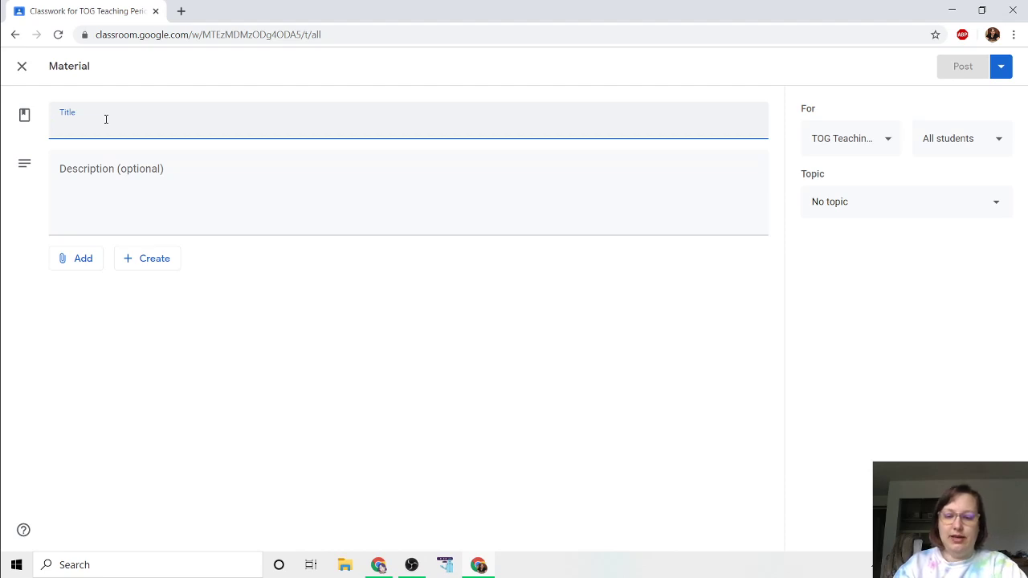
pyautogui.write('Lesson 1')
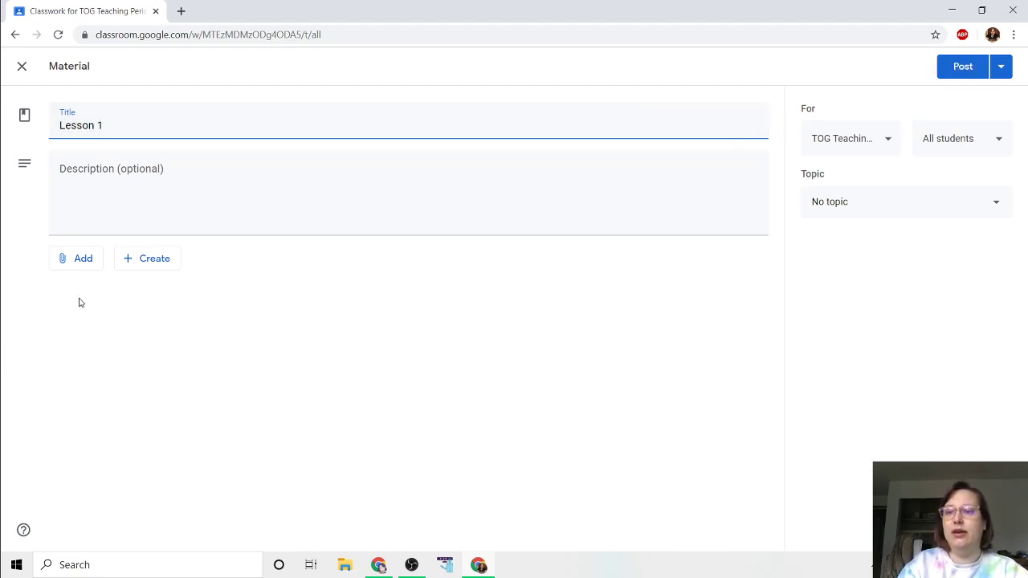
# Attach the link youtube.com/whwehuiht to the Lesson 1 material.
pyautogui.click(80, 258)
pyautogui.click(95, 311)
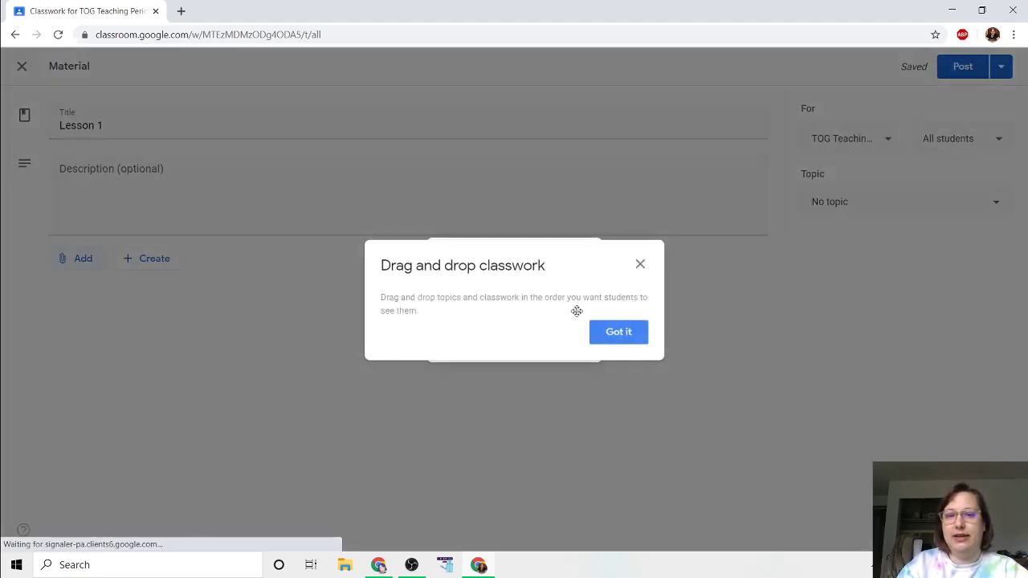
pyautogui.click(640, 265)
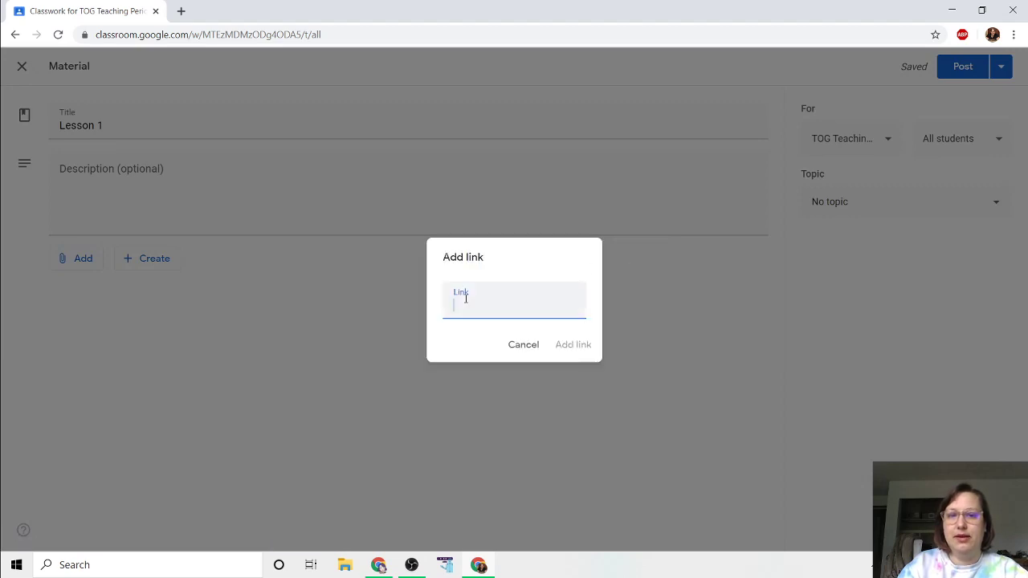
pyautogui.write('youtub')
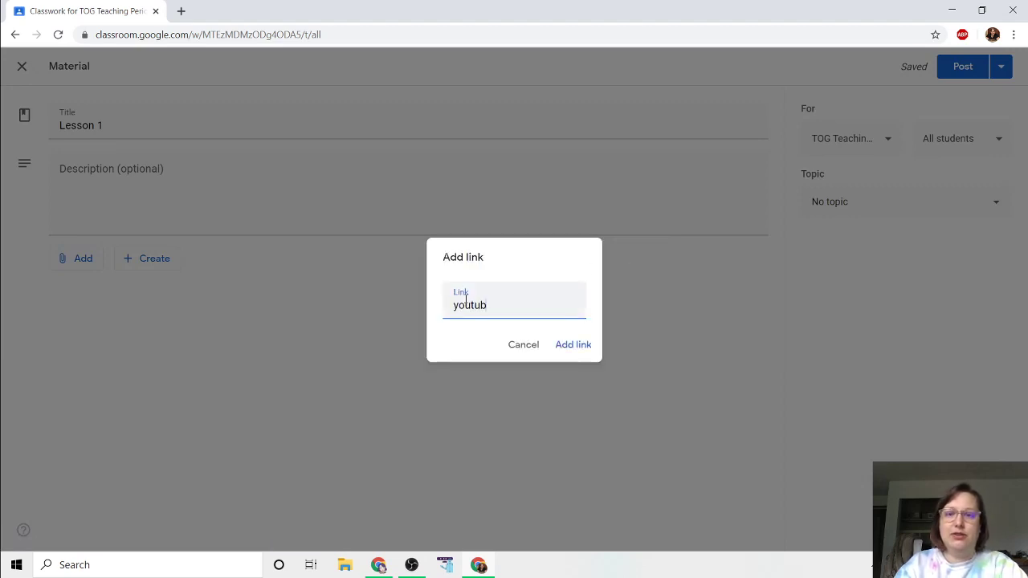
pyautogui.write('e.com/')
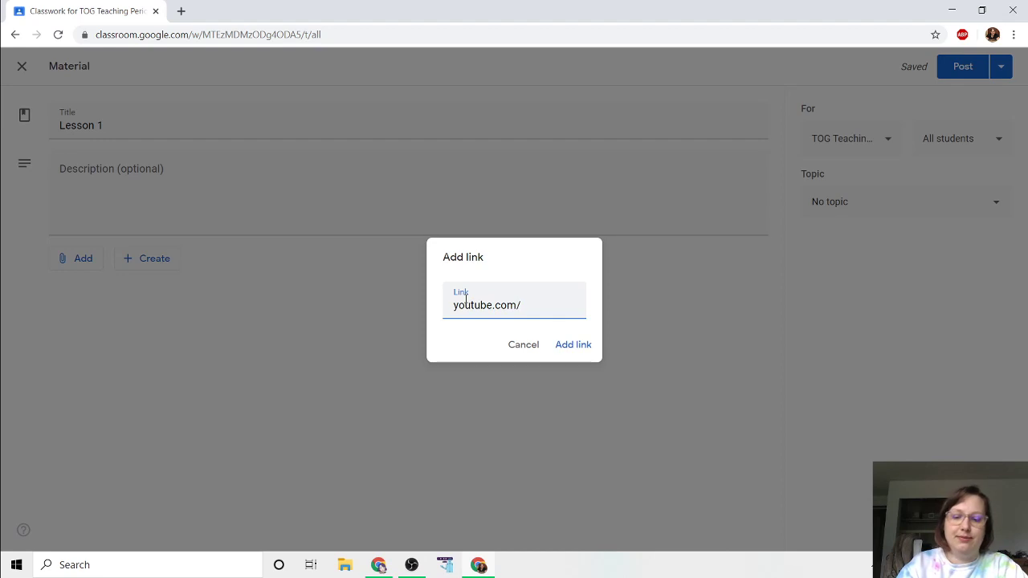
pyautogui.write('whwehuiht')
pyautogui.press('Return')
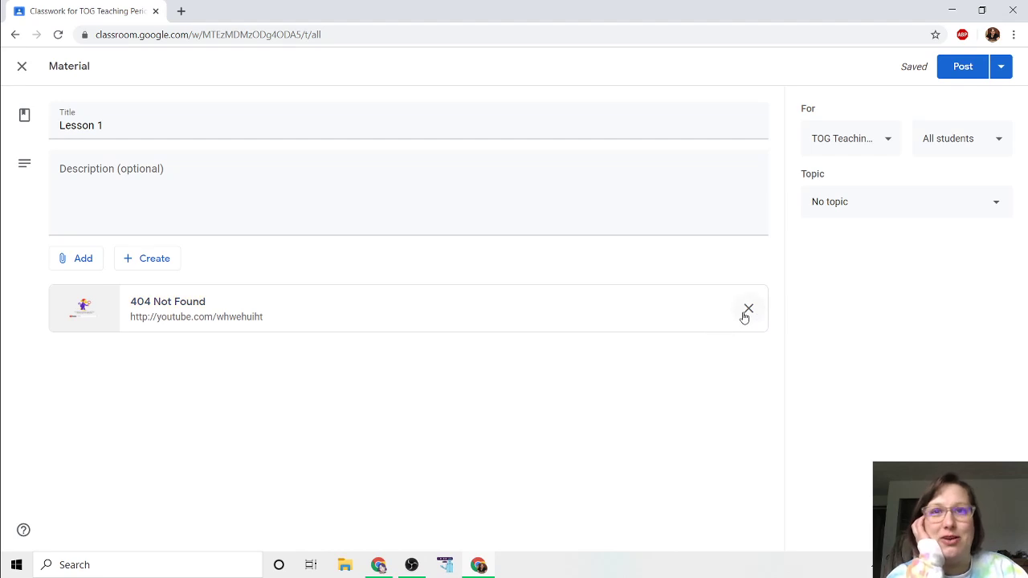
# Enter "Today we're talking about ____" as the description of the Lesson 1 material.
pyautogui.click(114, 183)
pyautogui.write('To')
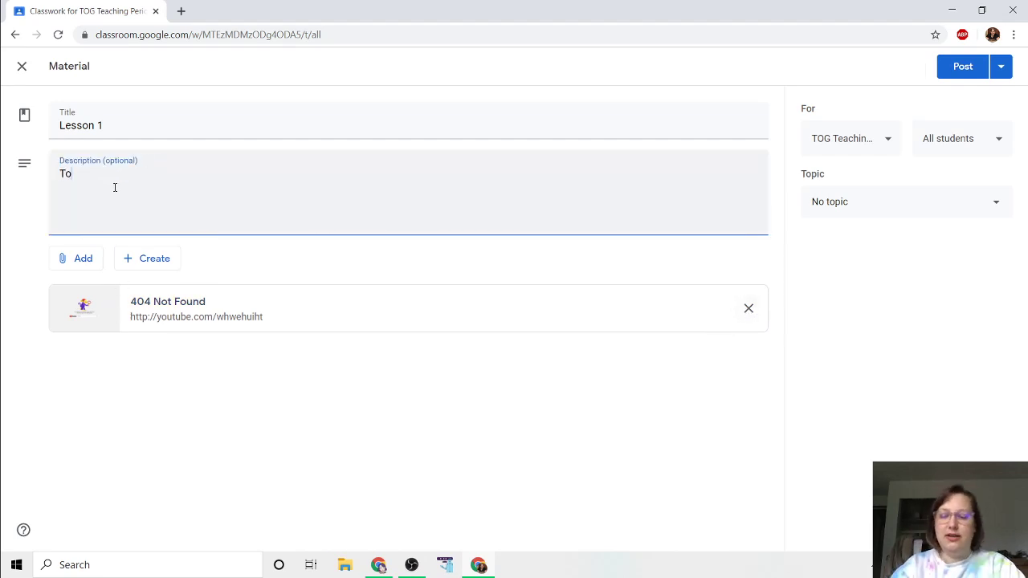
pyautogui.write("day we're talkgi")
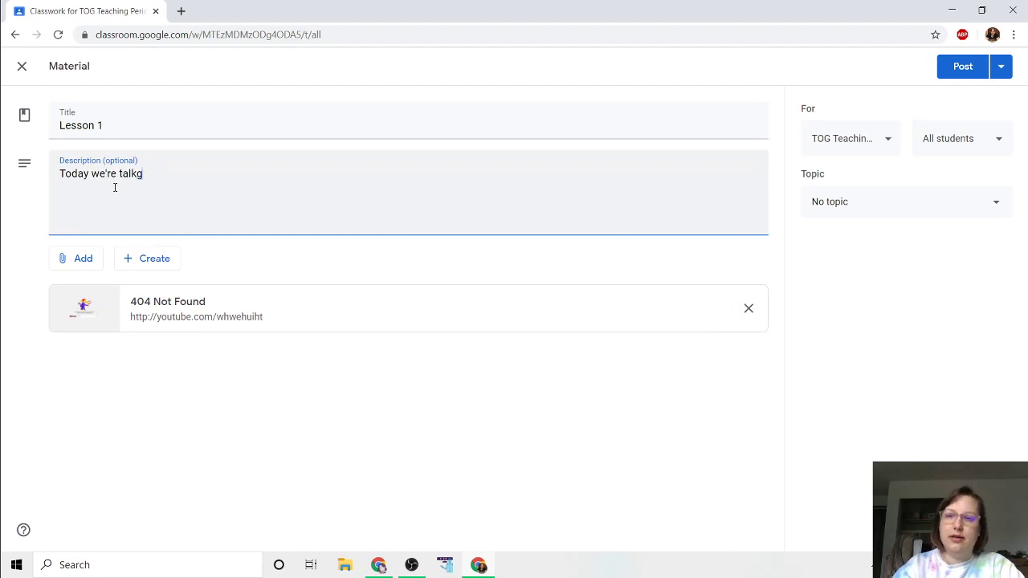
pyautogui.press('BackSpace')
pyautogui.write('ing about ____')
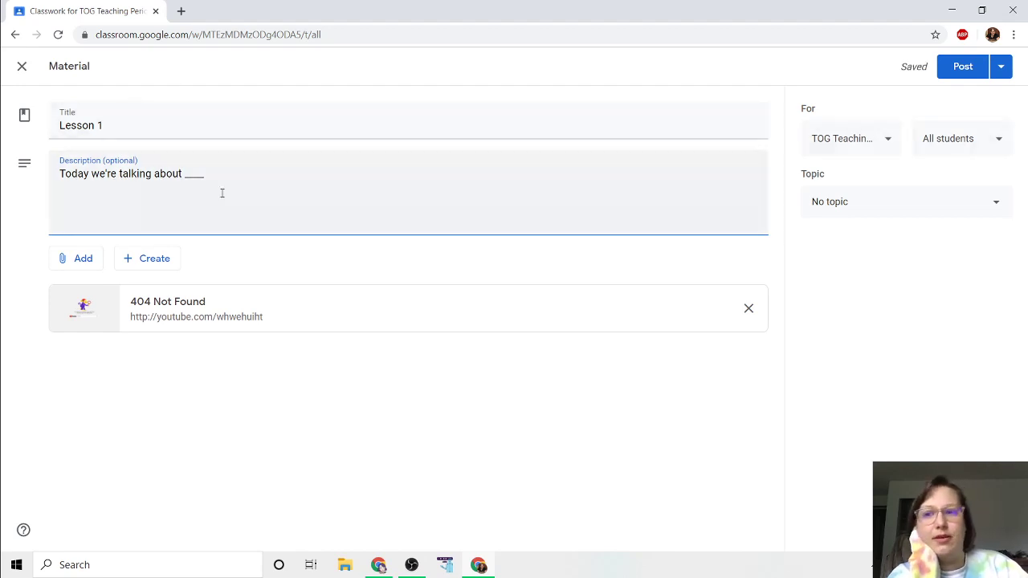
# Include the Period 7 class in the Lesson 1 material's recipients and check whether scheduling is available for both classes.
pyautogui.click(873, 141)
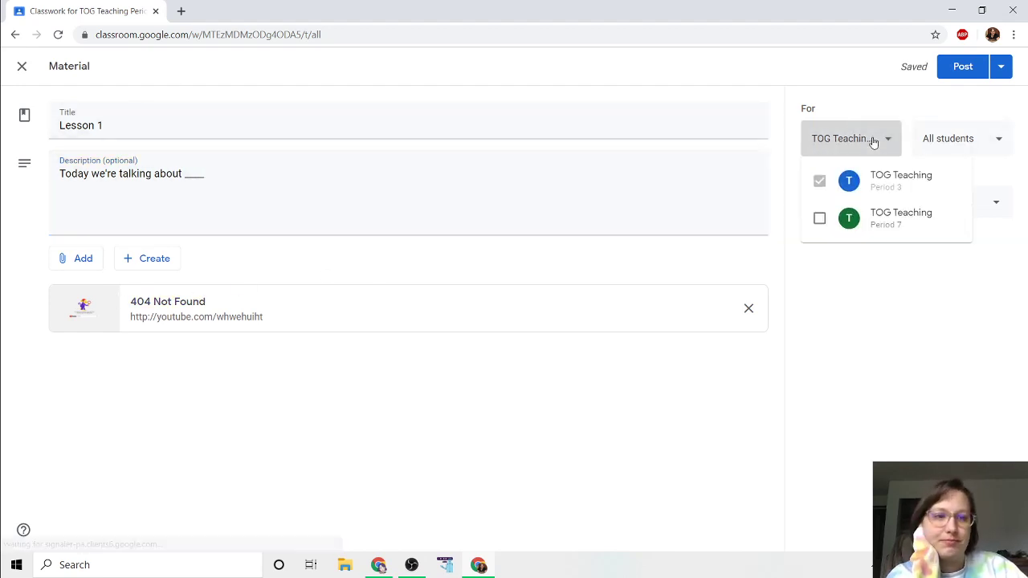
pyautogui.click(819, 219)
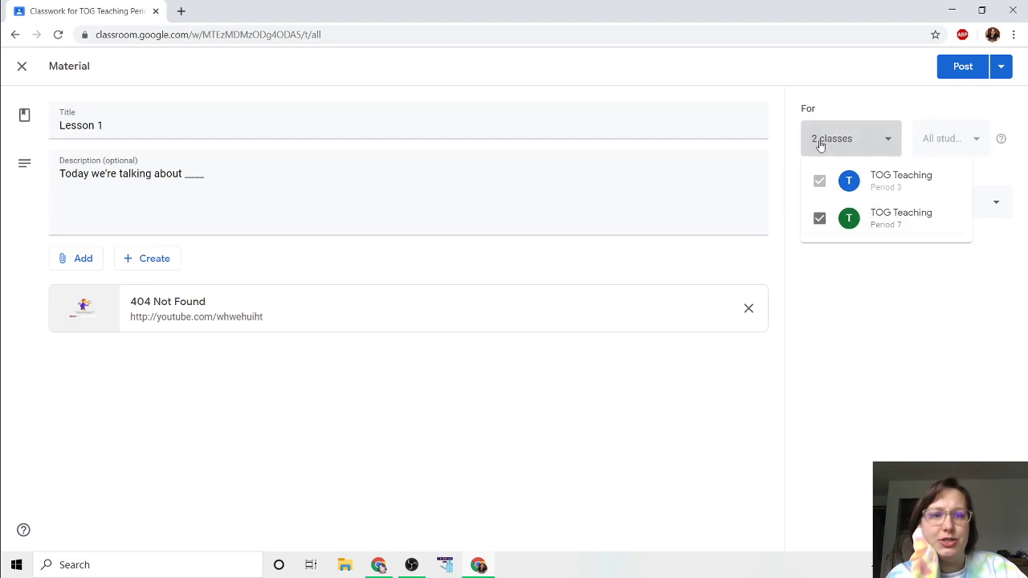
pyautogui.click(819, 220)
pyautogui.click(820, 218)
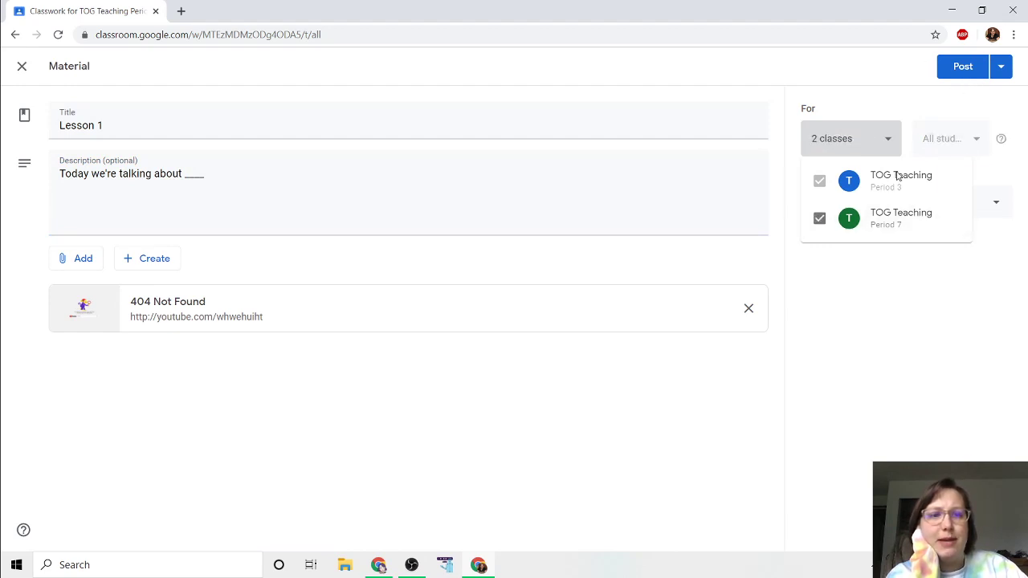
pyautogui.click(994, 85)
pyautogui.click(1001, 67)
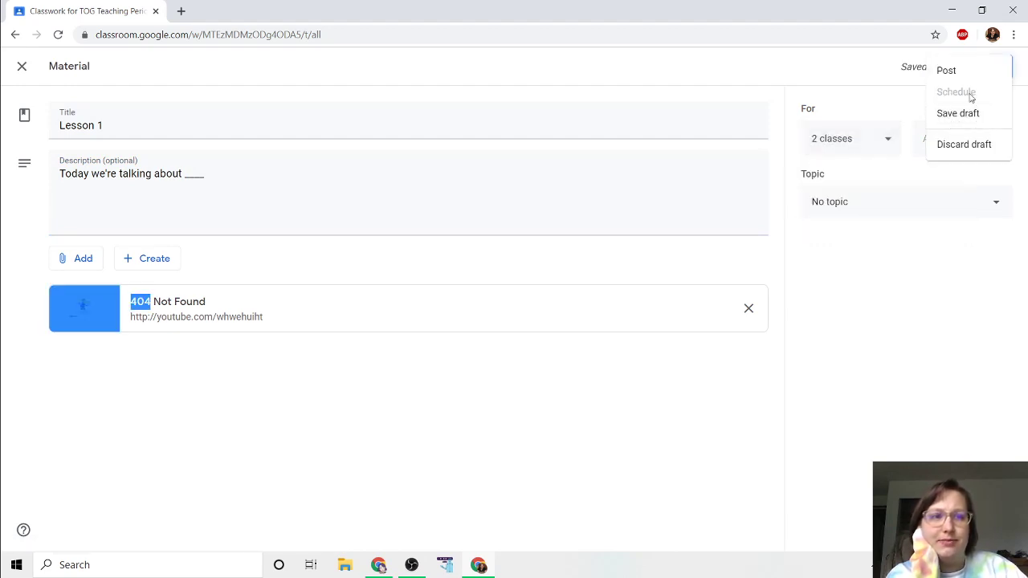
pyautogui.click(912, 286)
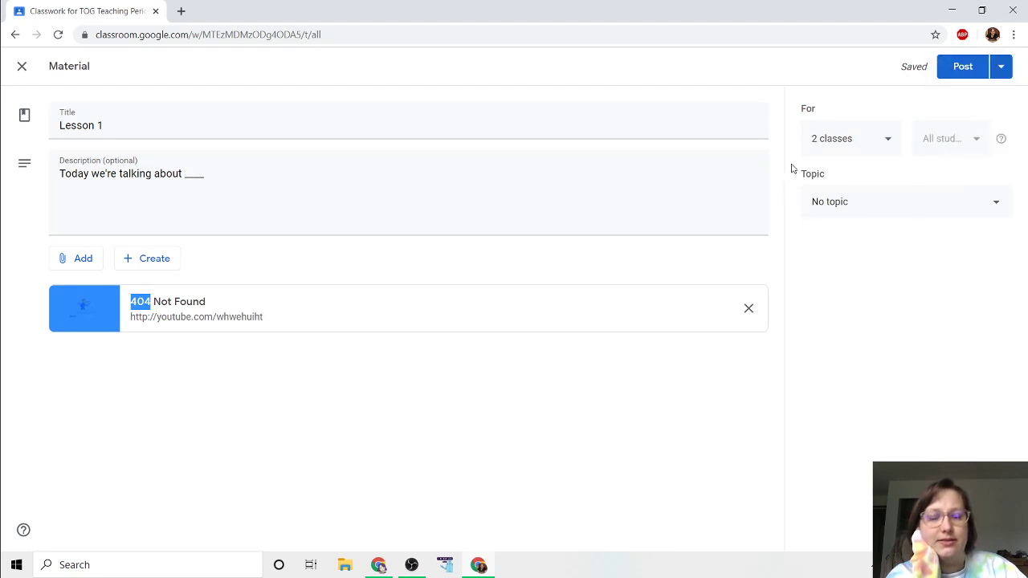
# Remove Period 7 from the material's recipients so only Period 3 is addressed.
pyautogui.click(126, 392)
pyautogui.click(893, 142)
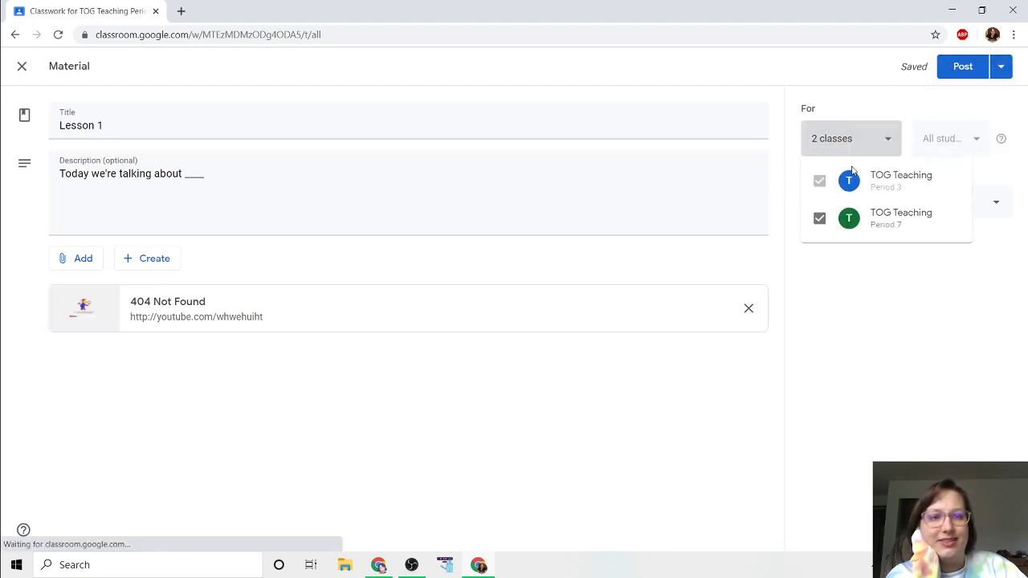
pyautogui.click(819, 218)
pyautogui.click(846, 280)
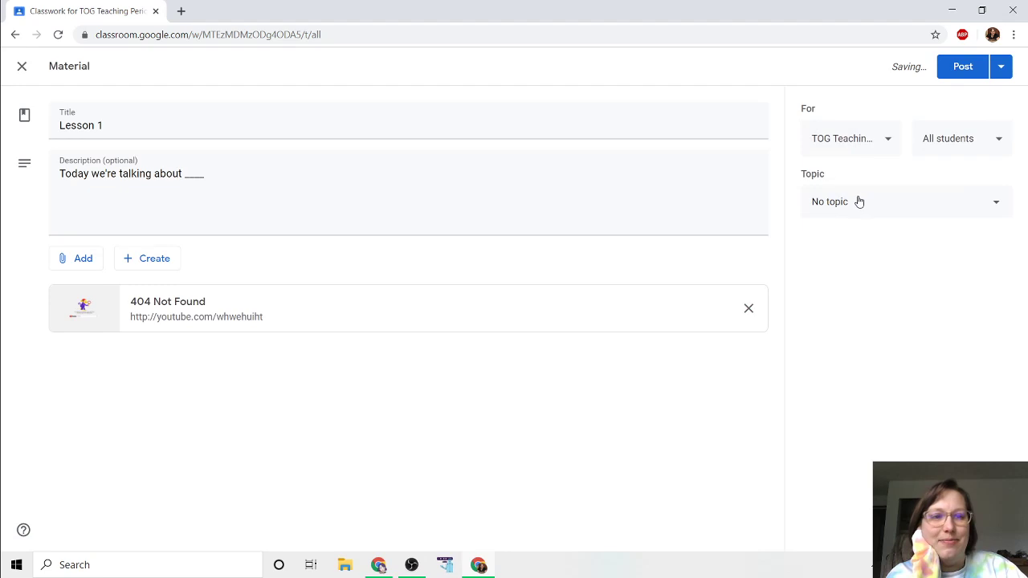
# Set the material's topic to "Week 1 | Introductions" and switch it back to No topic.
pyautogui.click(858, 201)
pyautogui.click(854, 283)
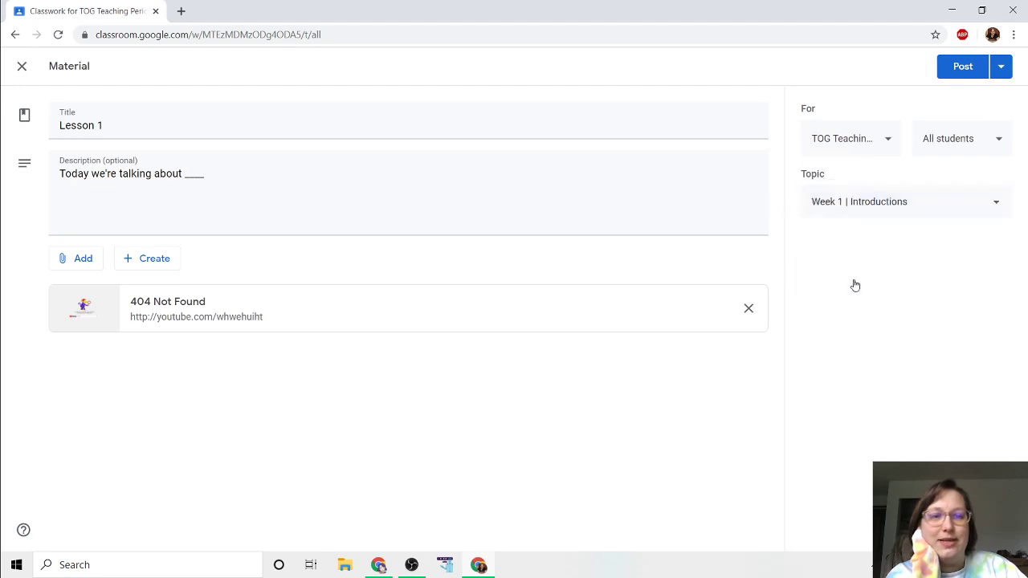
pyautogui.click(853, 202)
pyautogui.click(838, 127)
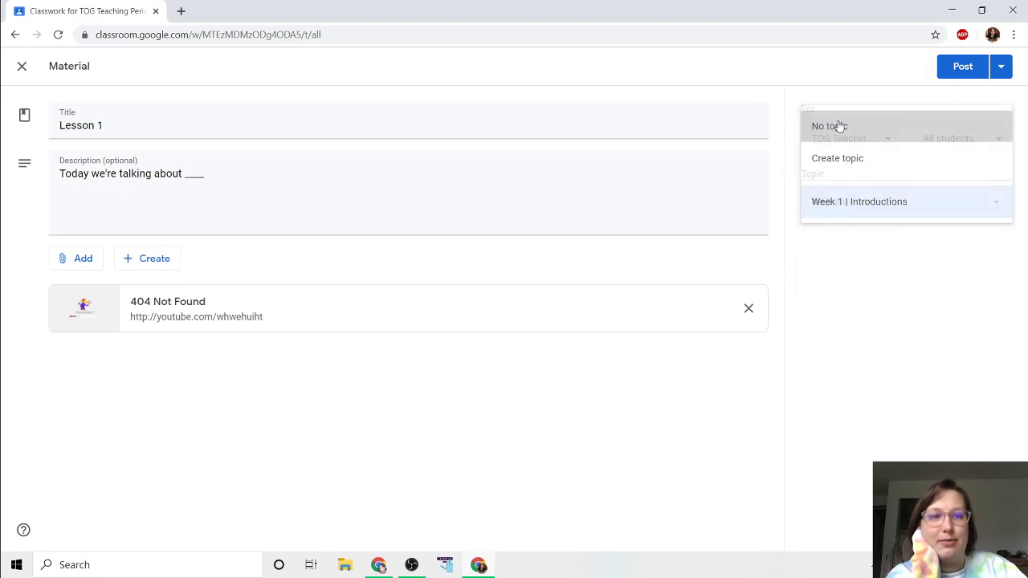
# Post the Lesson 1 material and move it under the "Week 1 | Introductions" topic in the classwork list.
pyautogui.click(963, 68)
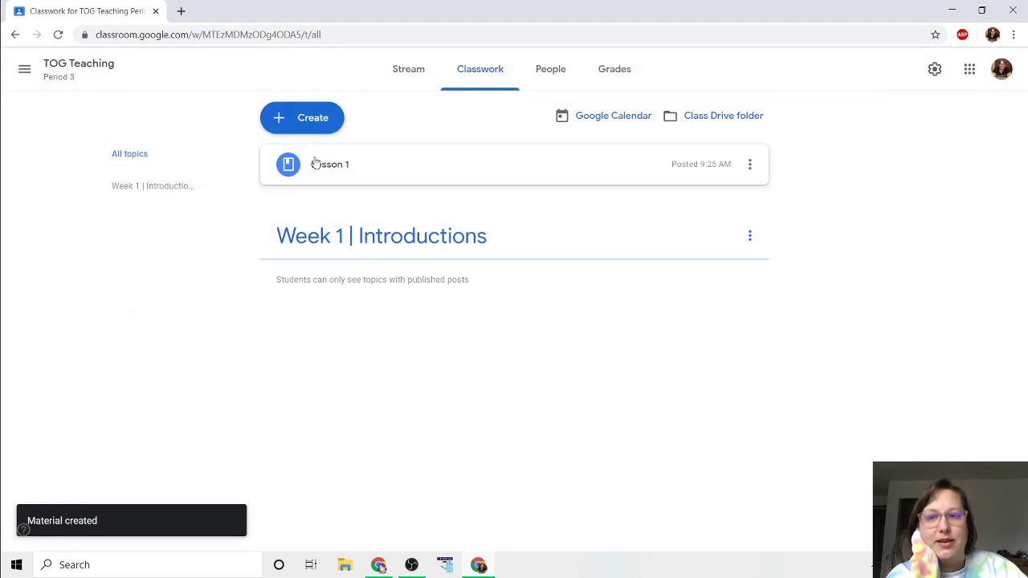
pyautogui.moveTo(484, 165); pyautogui.dragTo(495, 229)
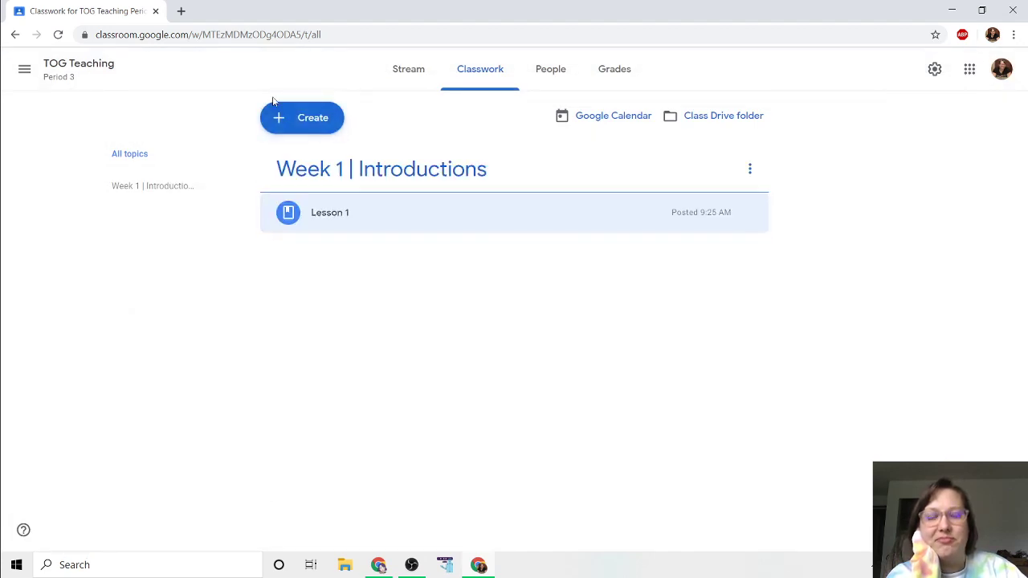
# Start a new assignment titled "Assignment 1" and go to its instructions field.
pyautogui.click(291, 124)
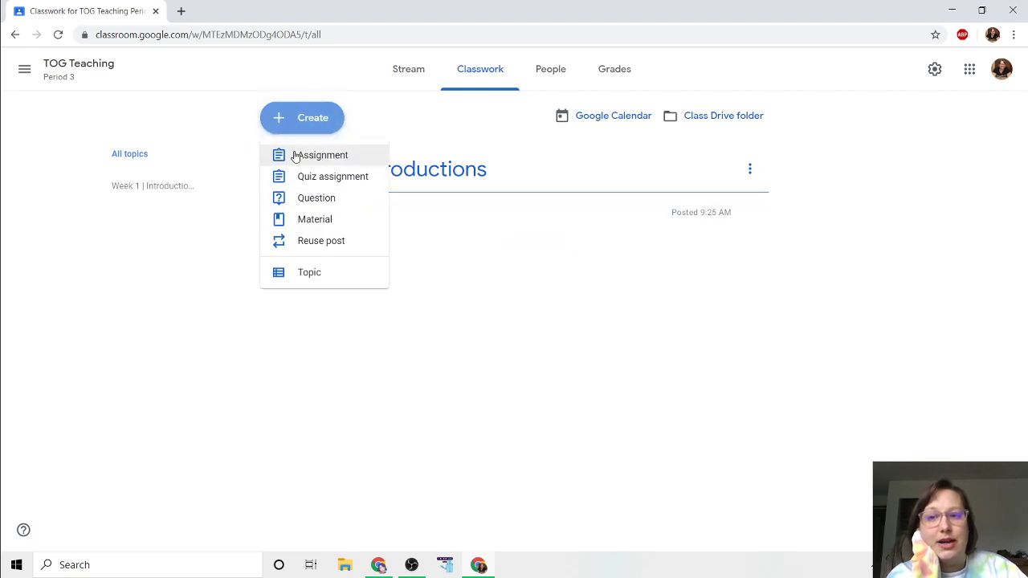
pyautogui.click(295, 156)
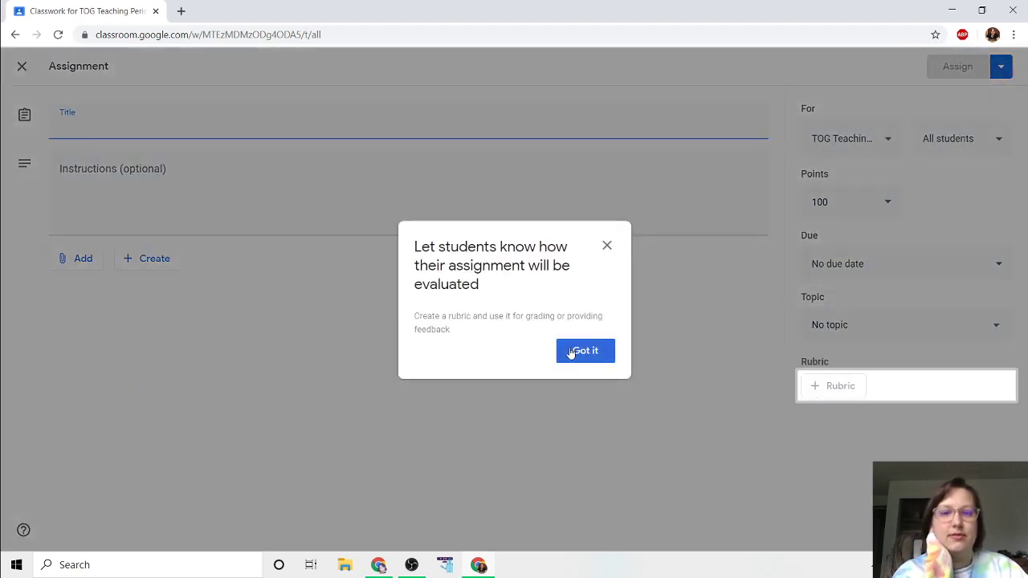
pyautogui.click(584, 351)
pyautogui.write('Assi')
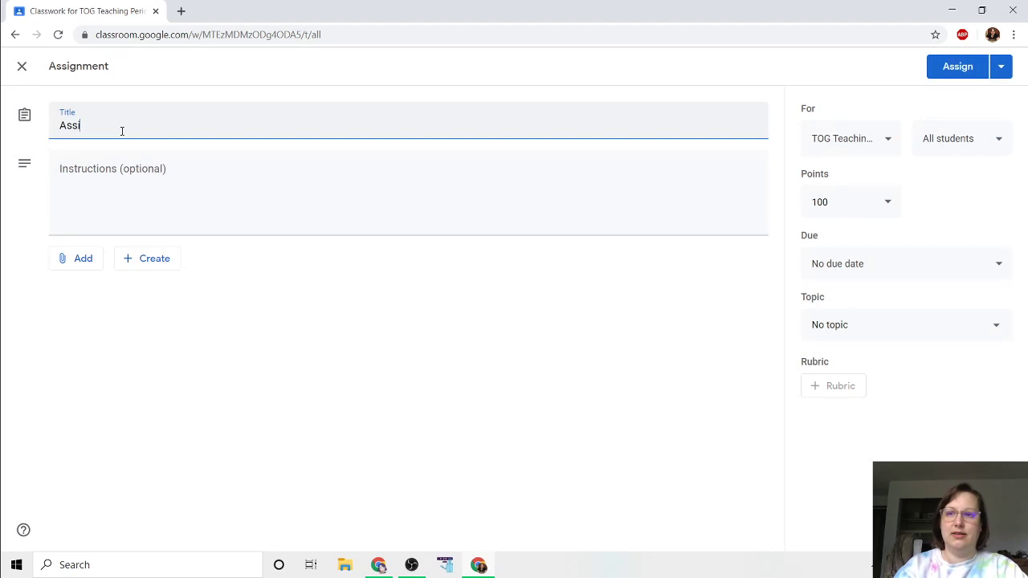
pyautogui.write('gnment 1')
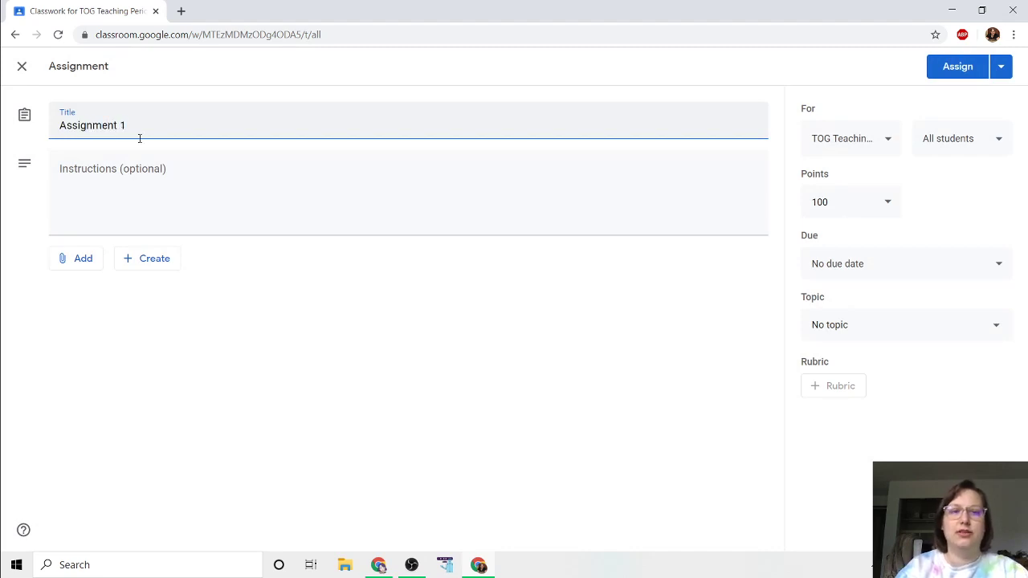
pyautogui.click(670, 206)
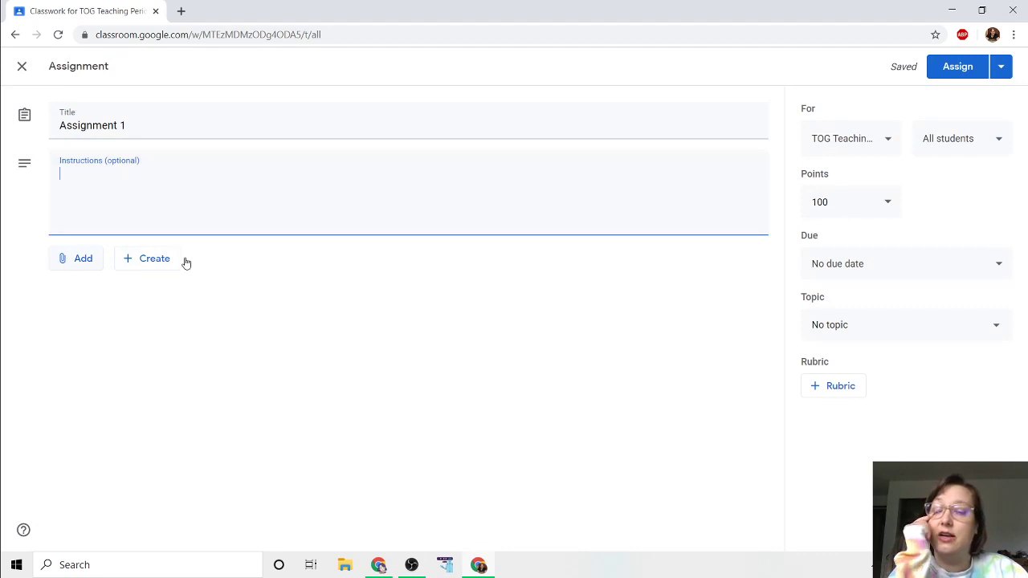
# Create a blank document in Google Docs and enter "Asdkhfasldfj asdflj" as item 1) of a numbered list.
pyautogui.click(81, 262)
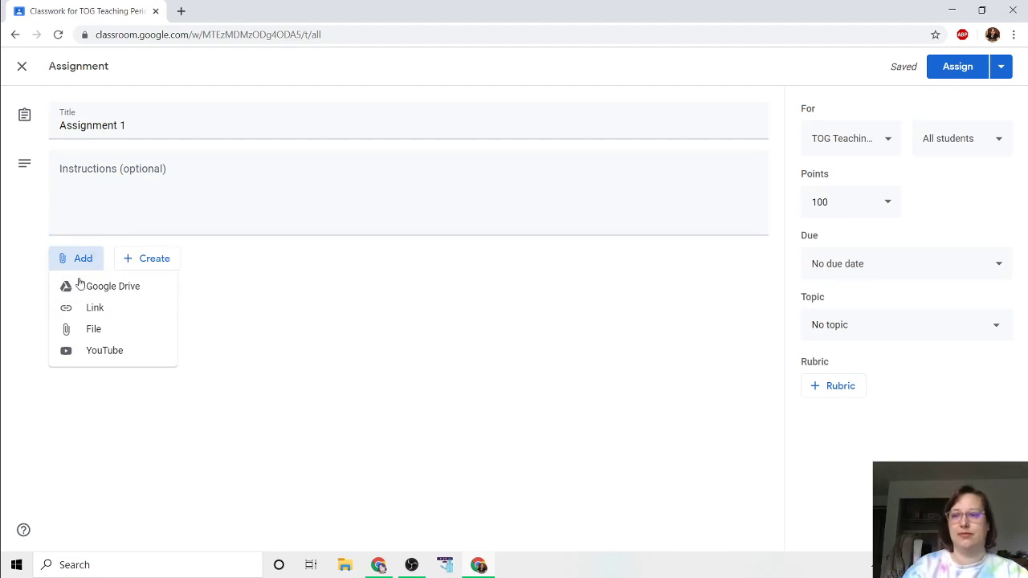
pyautogui.click(181, 10)
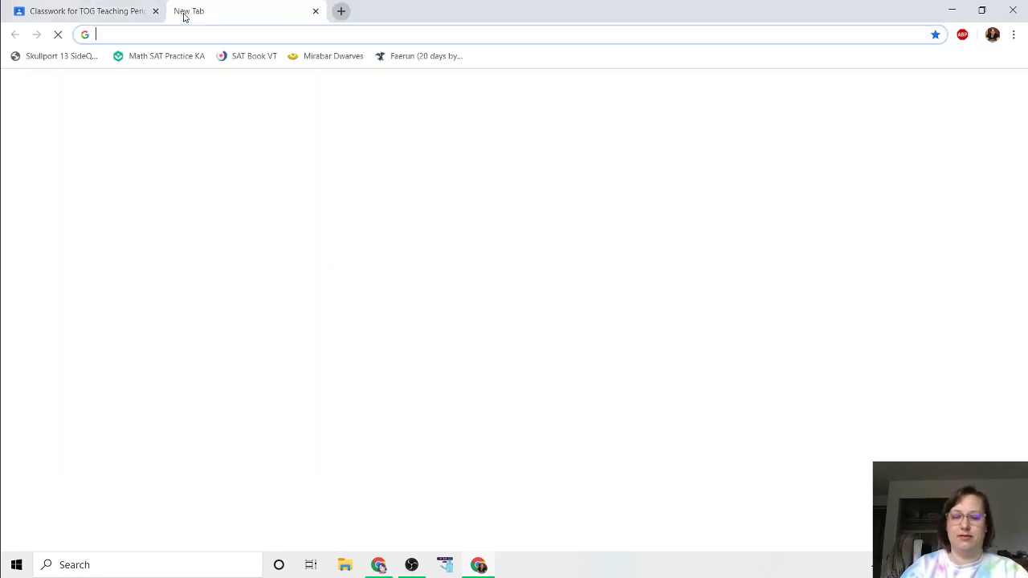
pyautogui.write('docs')
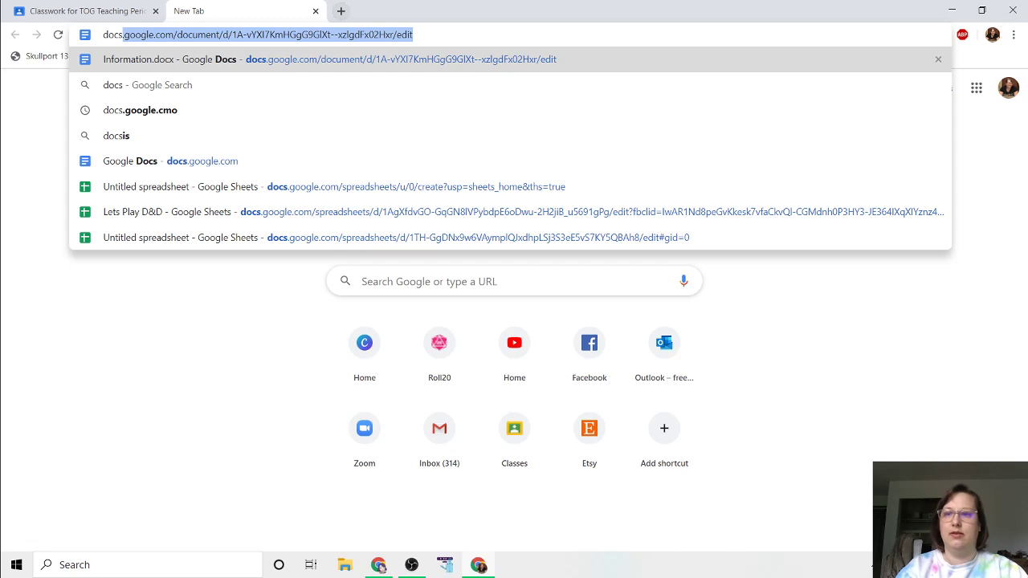
pyautogui.click(164, 160)
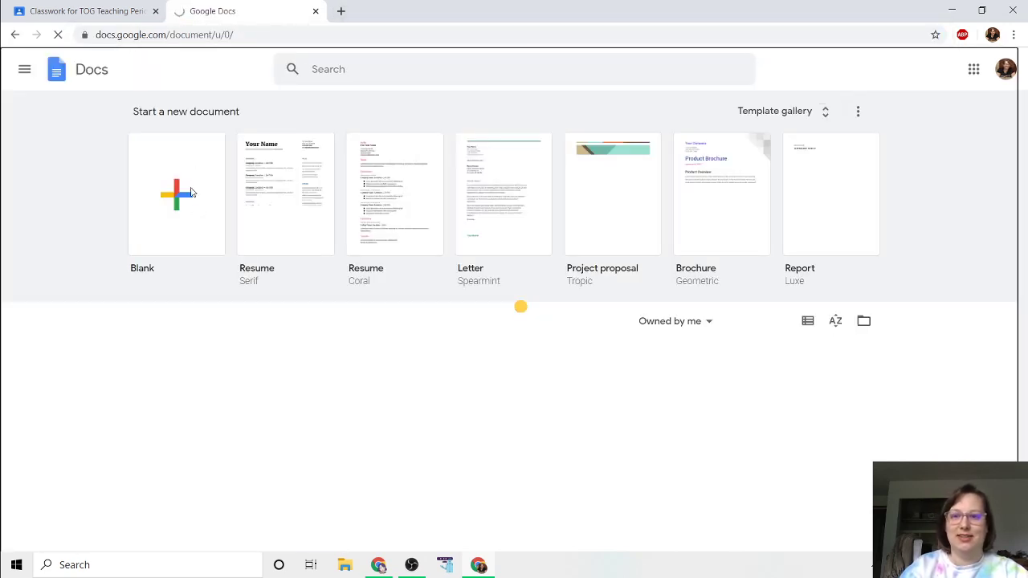
pyautogui.click(208, 226)
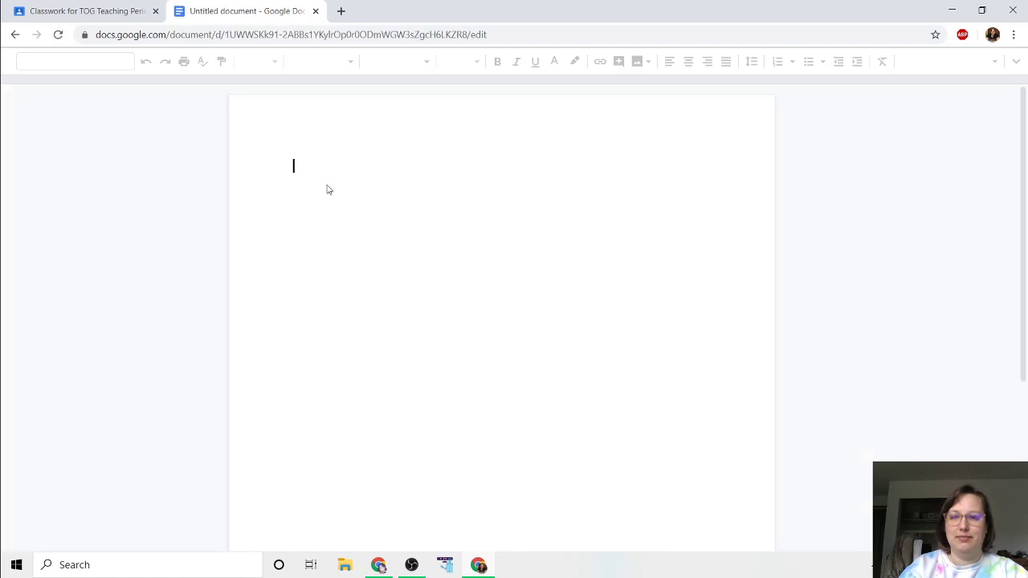
pyautogui.write('1) a')
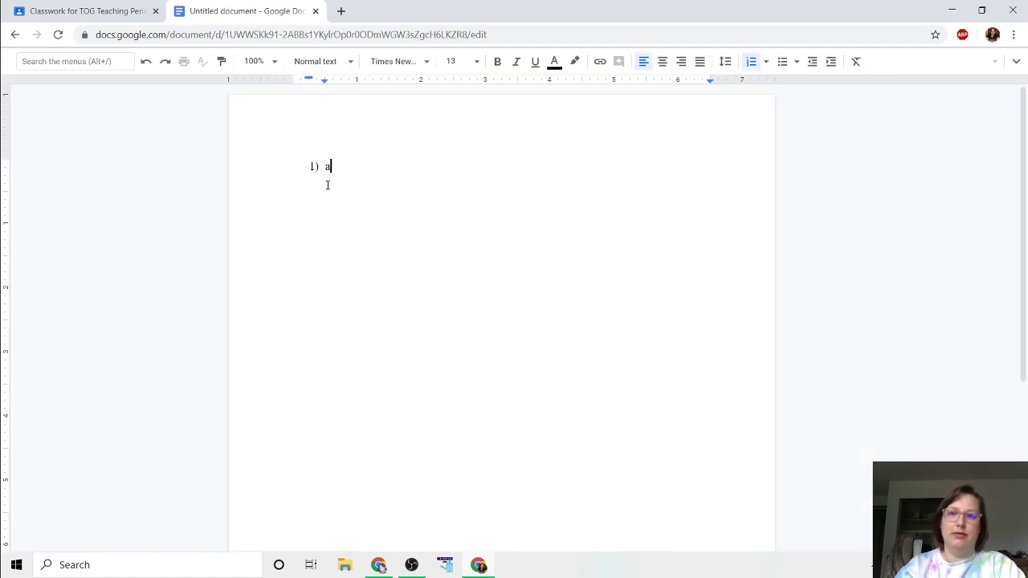
pyautogui.write('sdkhfasldfj asdflj')
pyautogui.press('Return')
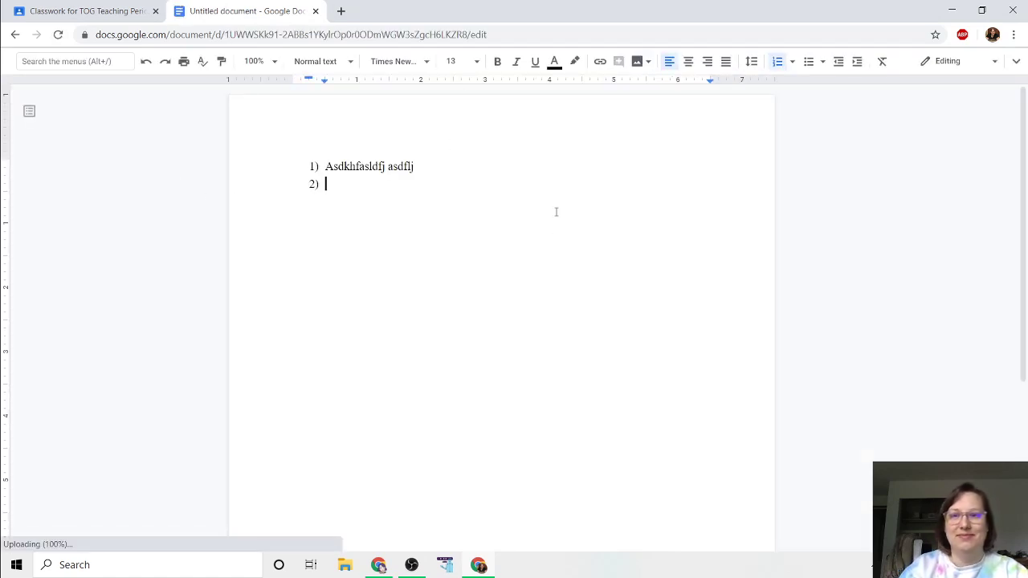
# Back in Google Classroom, attach the new untitled document from Google Drive to Assignment 1 and make a copy for each student.
pyautogui.click(88, 11)
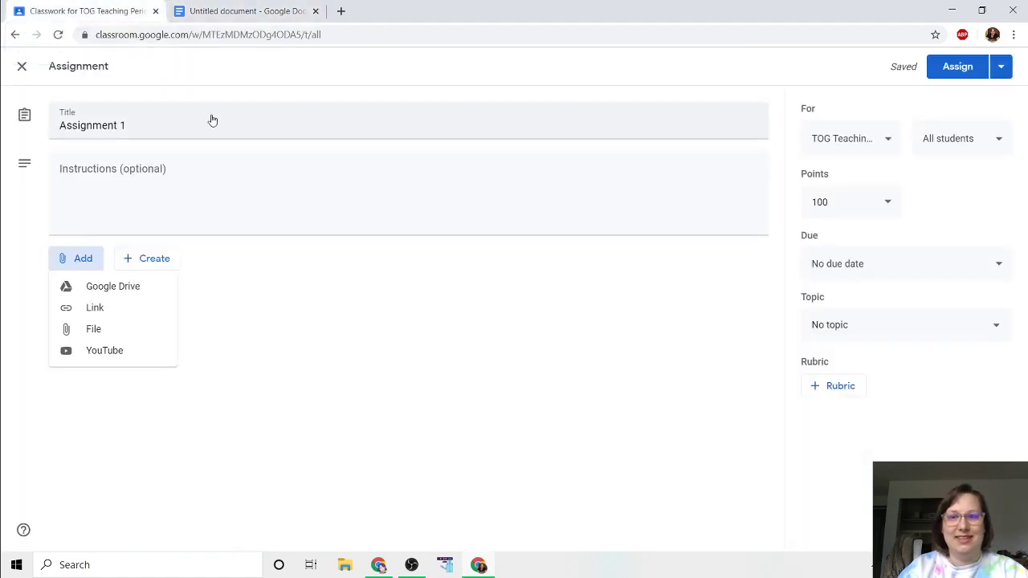
pyautogui.click(97, 291)
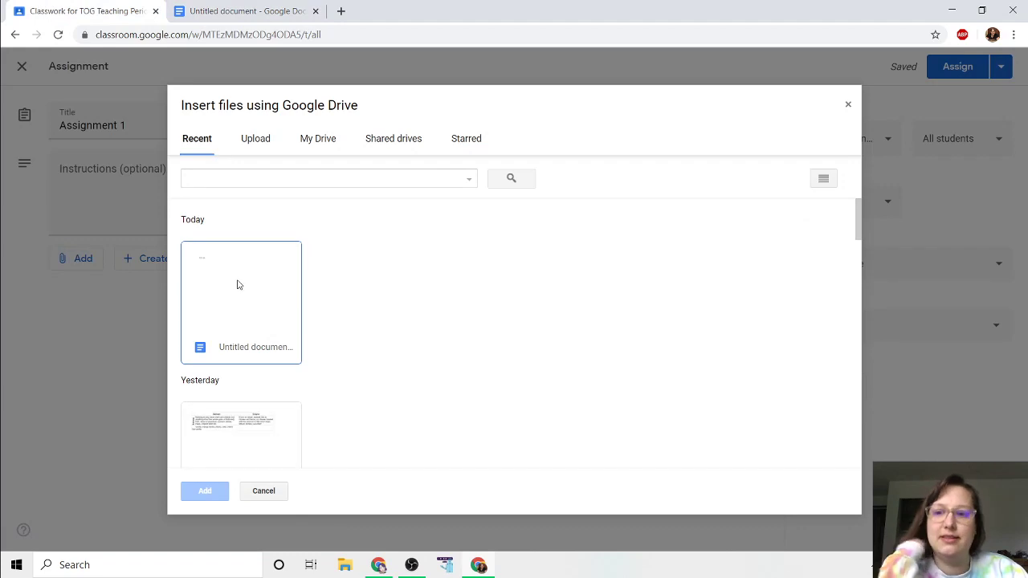
pyautogui.doubleClick(236, 285)
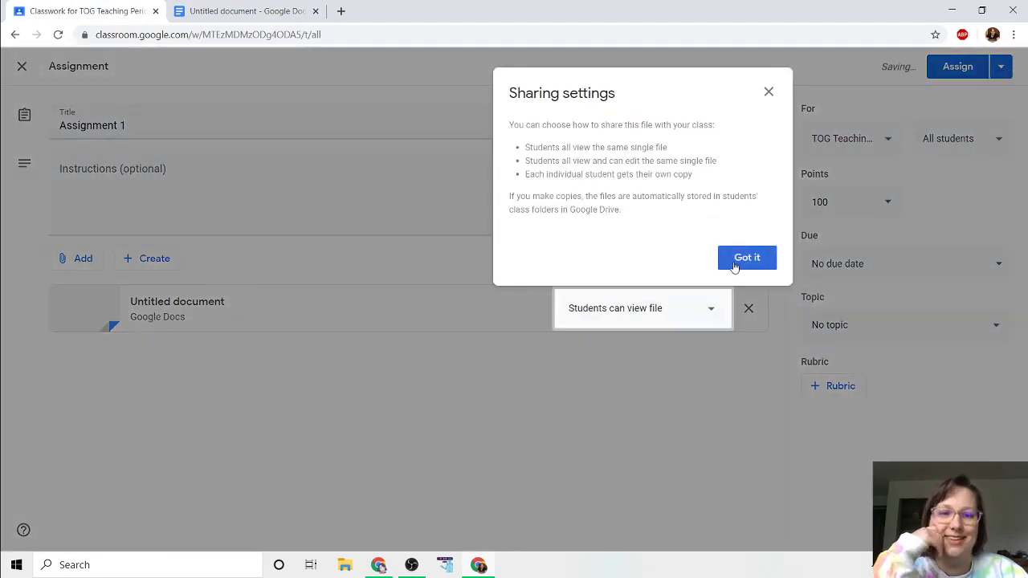
pyautogui.click(746, 258)
pyautogui.click(642, 314)
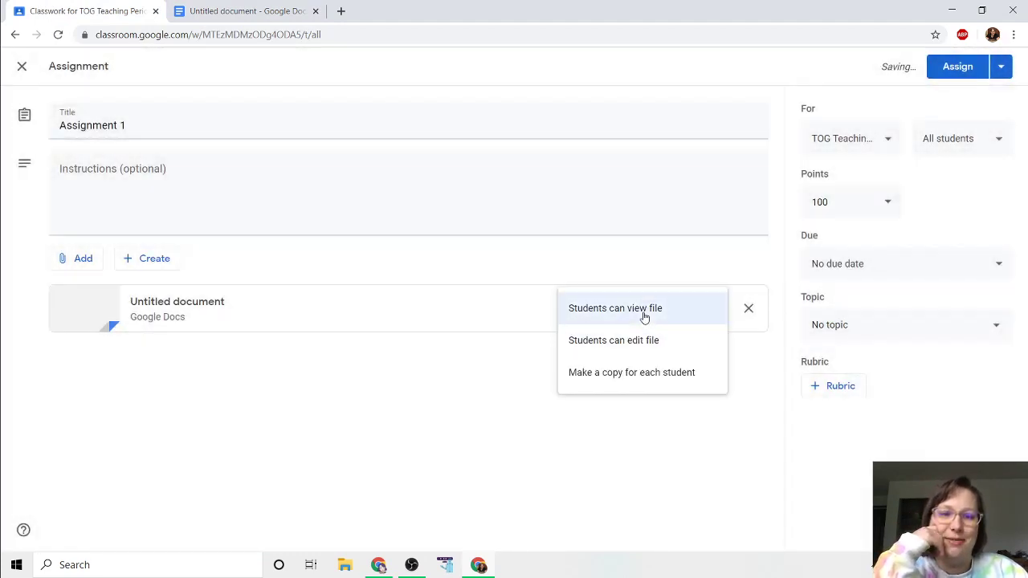
pyautogui.click(644, 375)
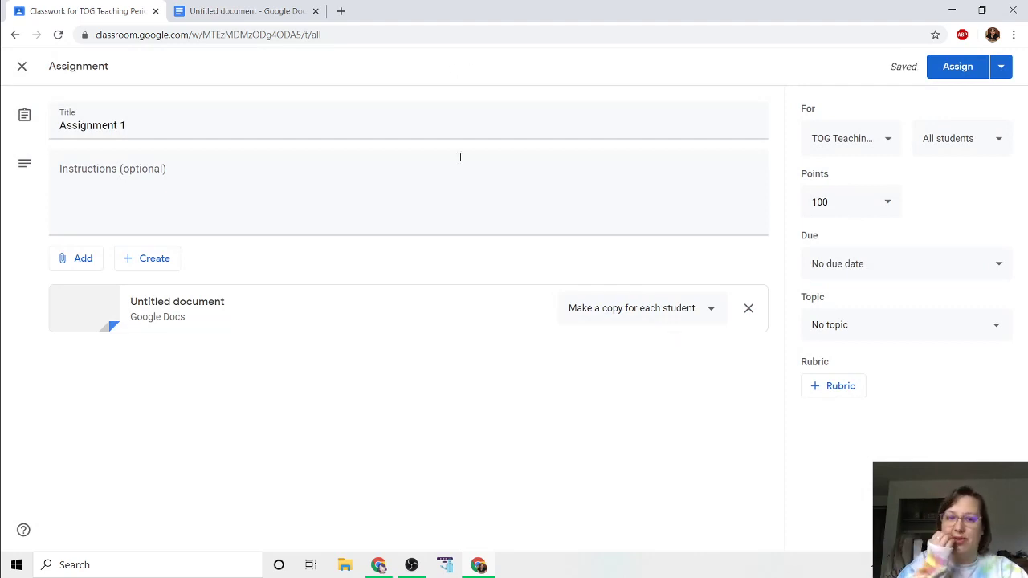
# Review the attachment's view, edit and copy sharing options, keeping "Make a copy for each student".
pyautogui.click(614, 310)
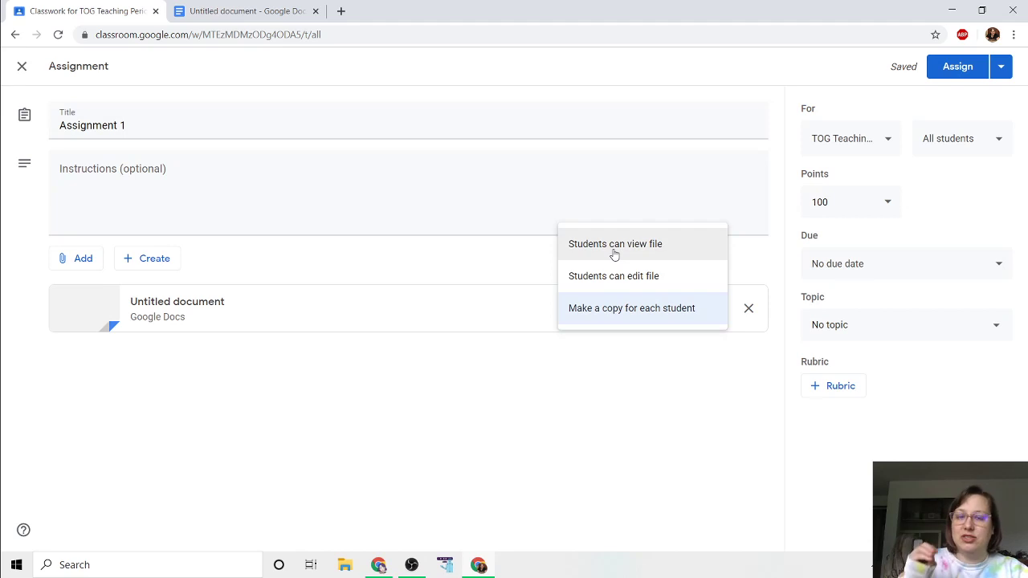
pyautogui.click(208, 176)
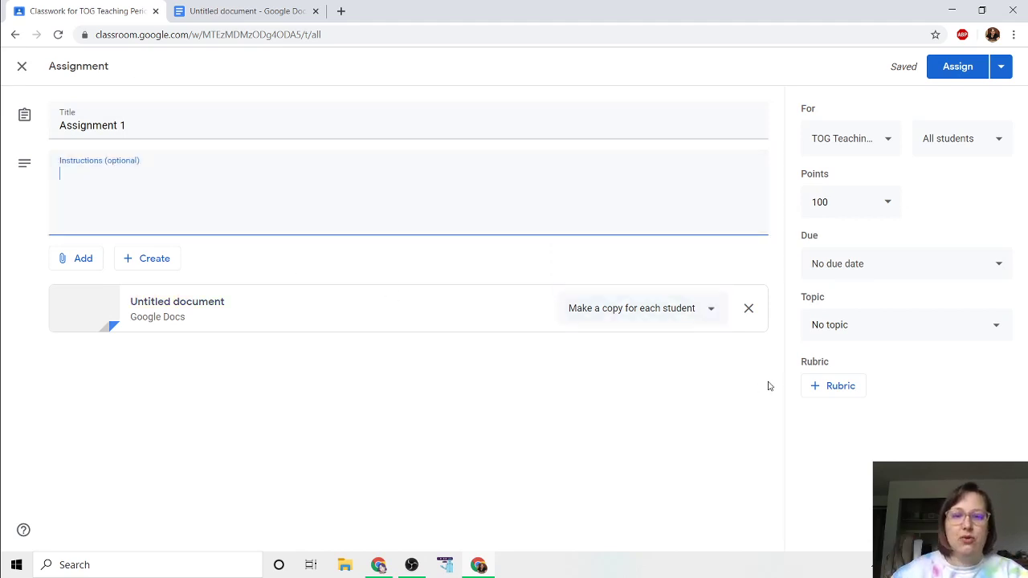
pyautogui.click(586, 308)
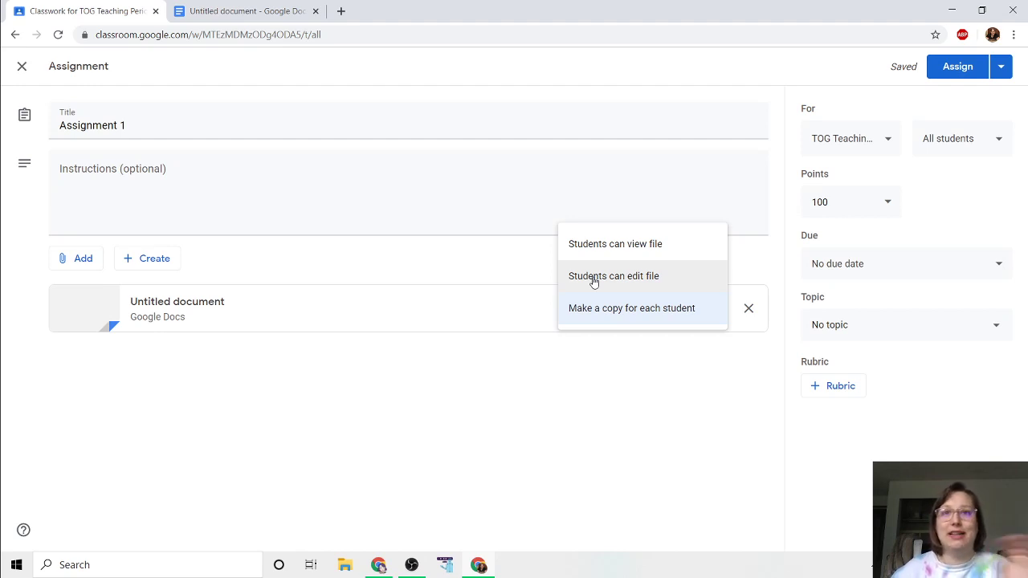
pyautogui.click(615, 313)
# Set Assignment 1 to 10 points, due June 22, 2020 at 11:59 PM.
pyautogui.click(836, 202)
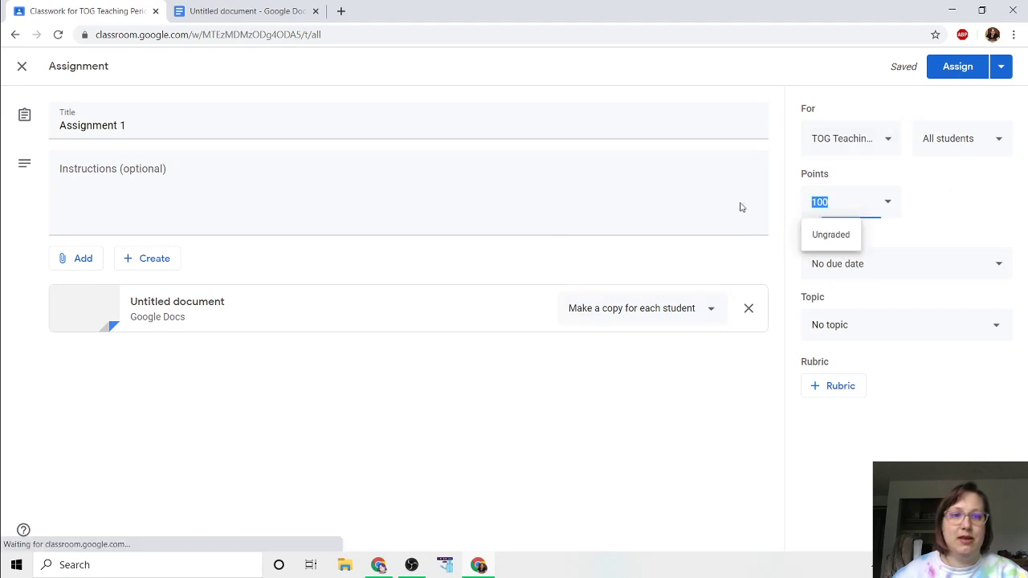
pyautogui.write('10')
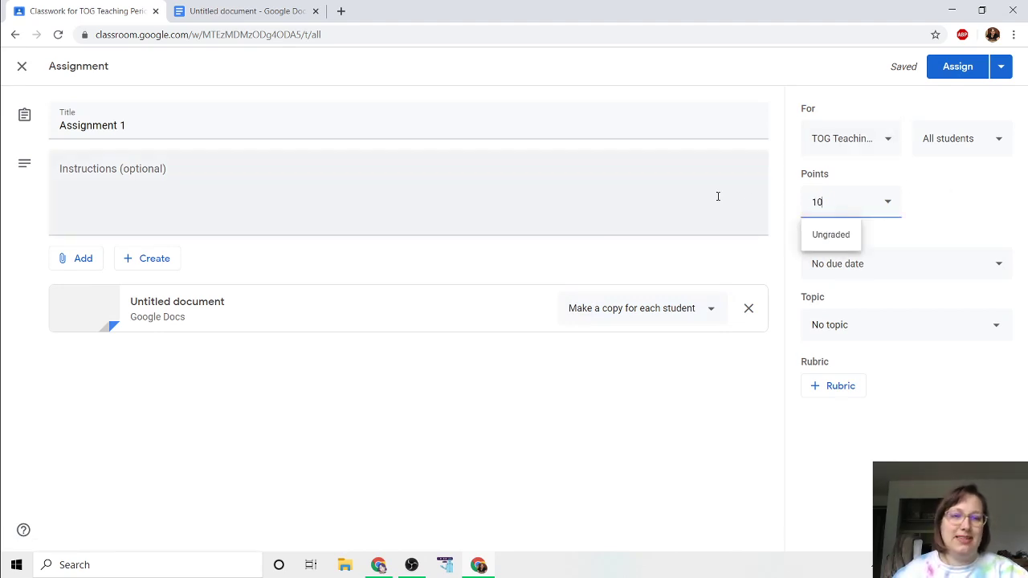
pyautogui.click(874, 263)
pyautogui.click(873, 316)
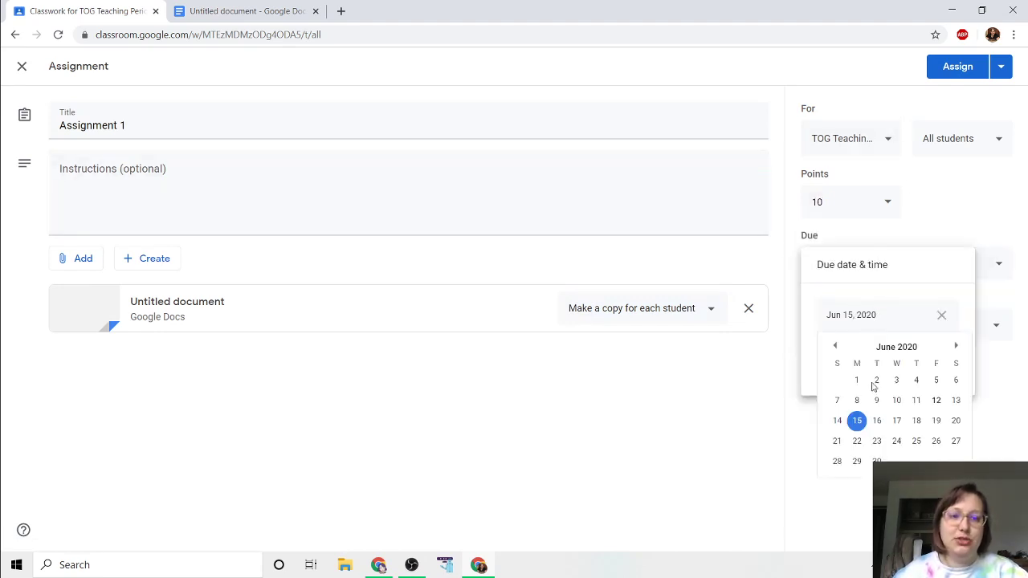
pyautogui.click(854, 442)
pyautogui.click(953, 223)
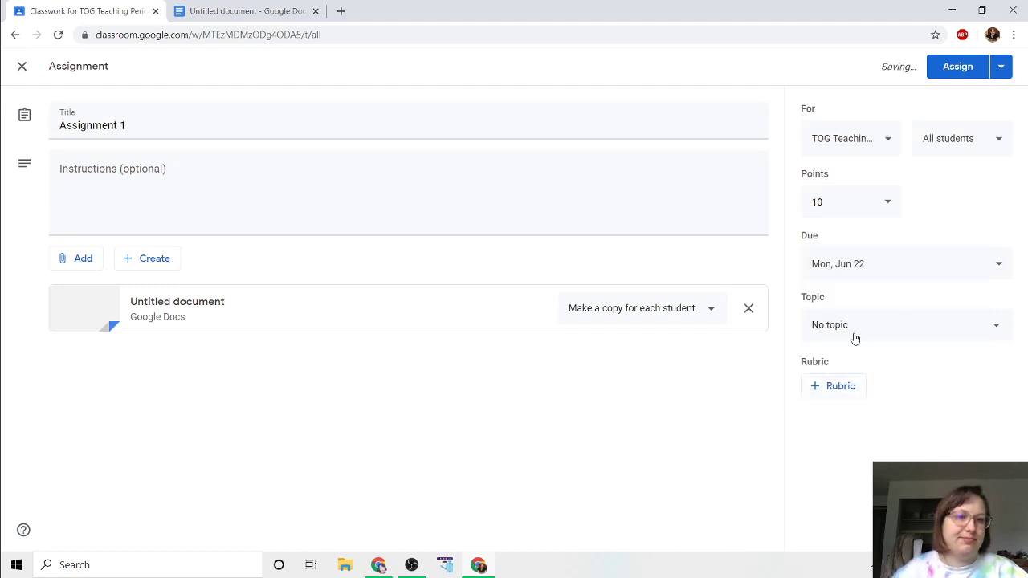
pyautogui.click(876, 264)
pyautogui.click(854, 367)
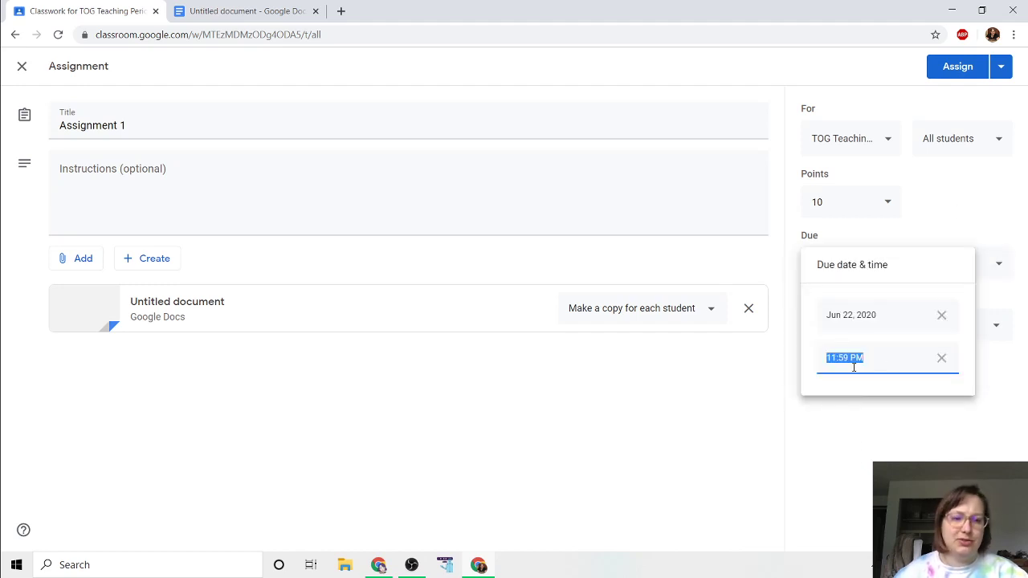
pyautogui.click(884, 422)
# File Assignment 1 under the topic "Week 1 | Introductions" and assign it to the class.
pyautogui.click(868, 327)
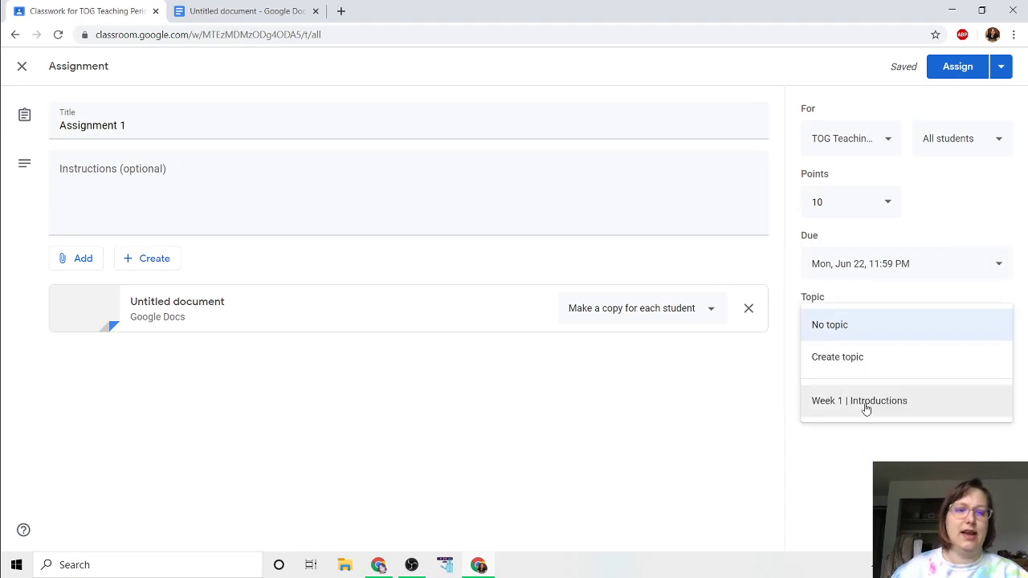
pyautogui.click(865, 409)
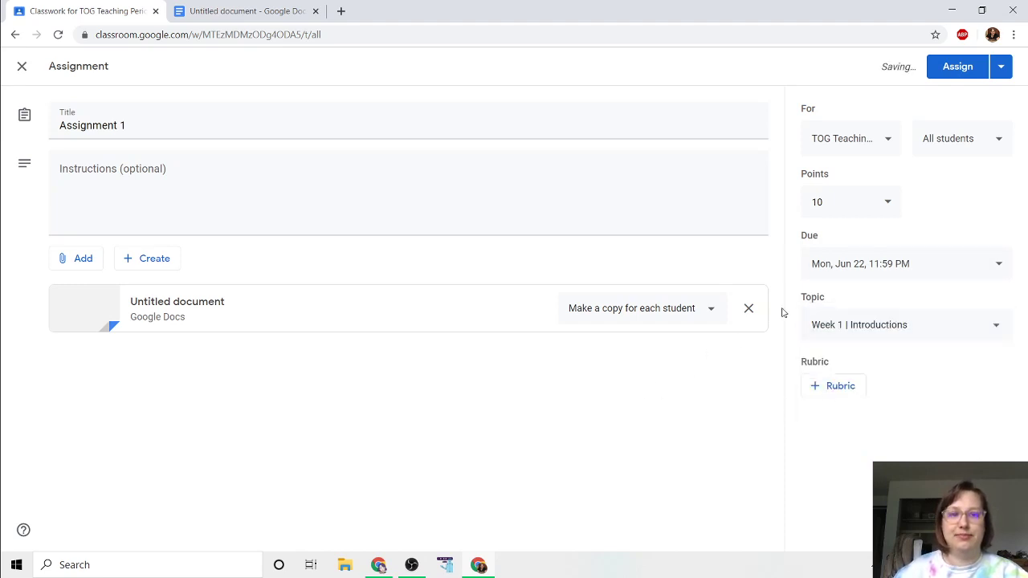
pyautogui.click(971, 66)
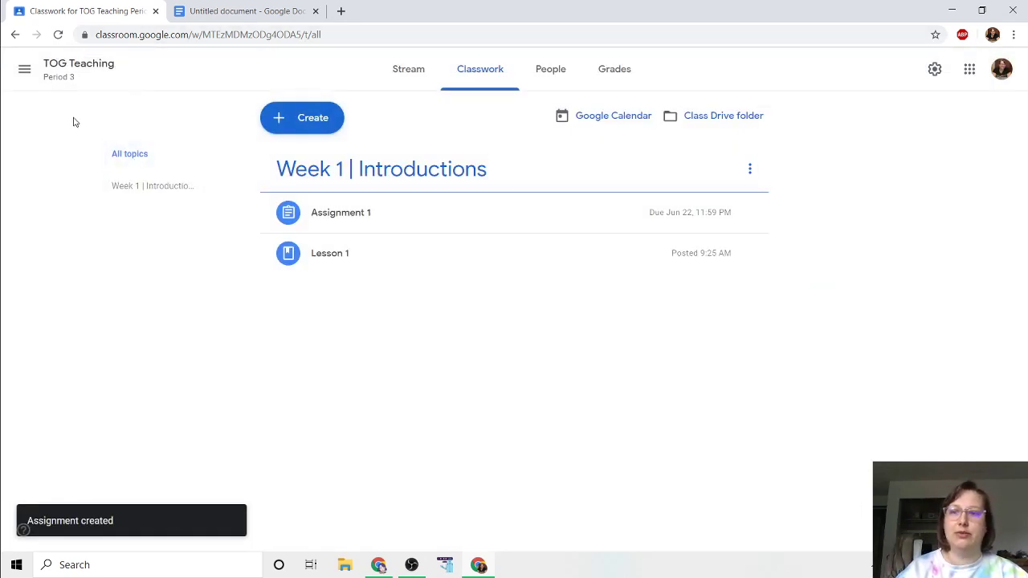
# Start a new classwork question titled "Question 1", leaving its instructions empty.
pyautogui.click(331, 128)
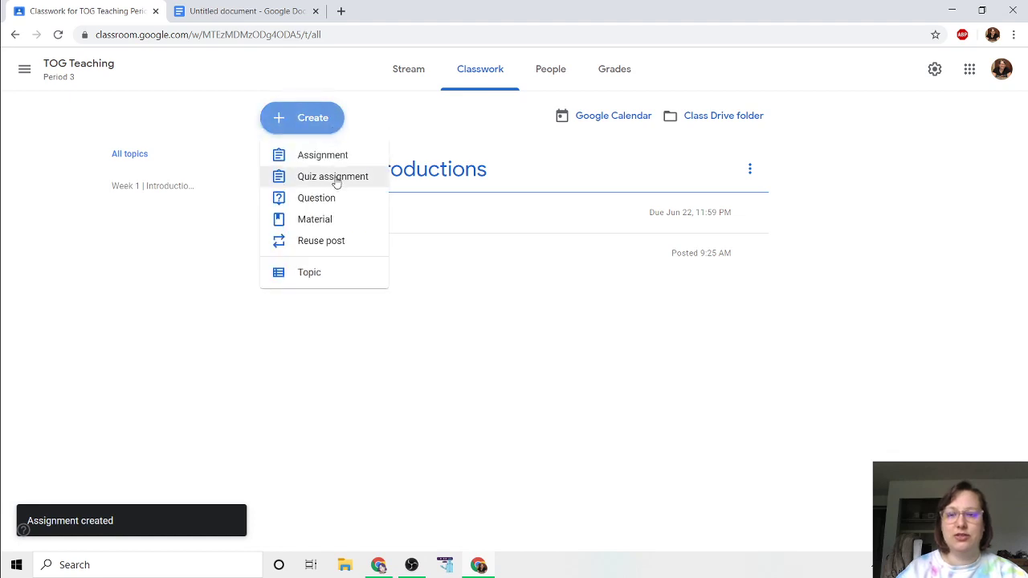
pyautogui.click(330, 198)
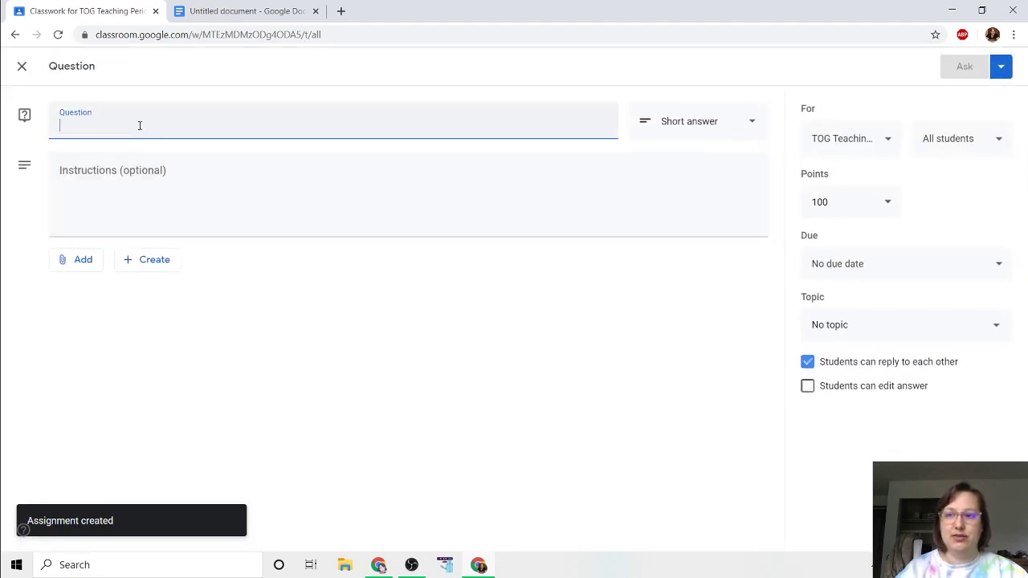
pyautogui.write('Quat')
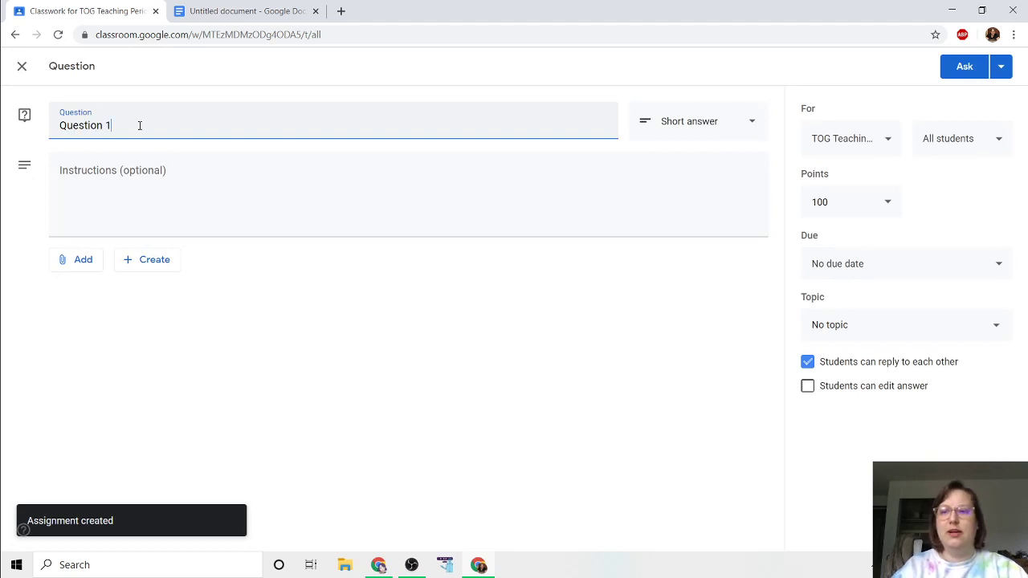
pyautogui.click(143, 170)
# Make Question 1 multiple choice with the answer options "True" and "False".
pyautogui.click(712, 121)
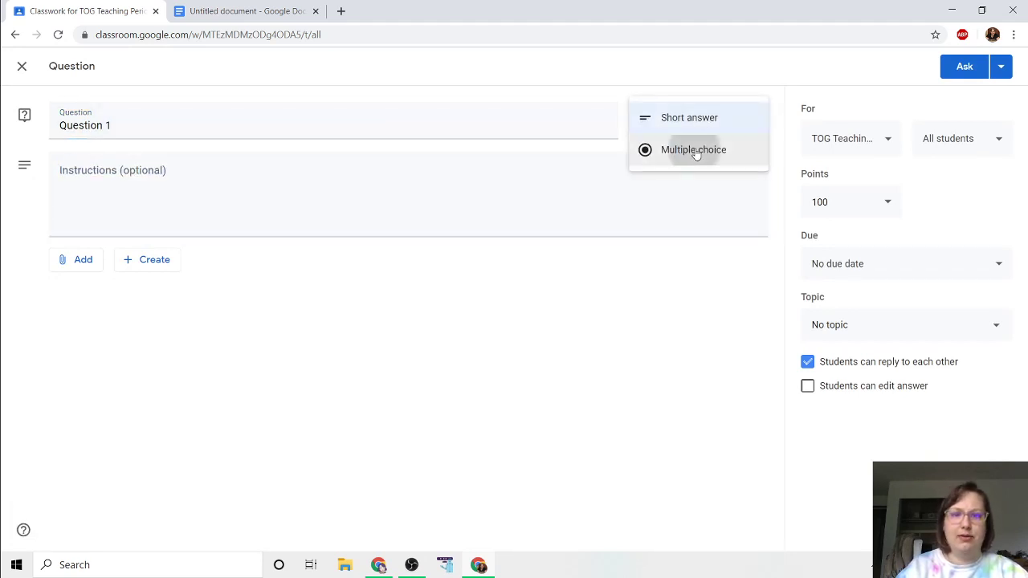
pyautogui.click(695, 151)
pyautogui.click(91, 259)
pyautogui.write('T')
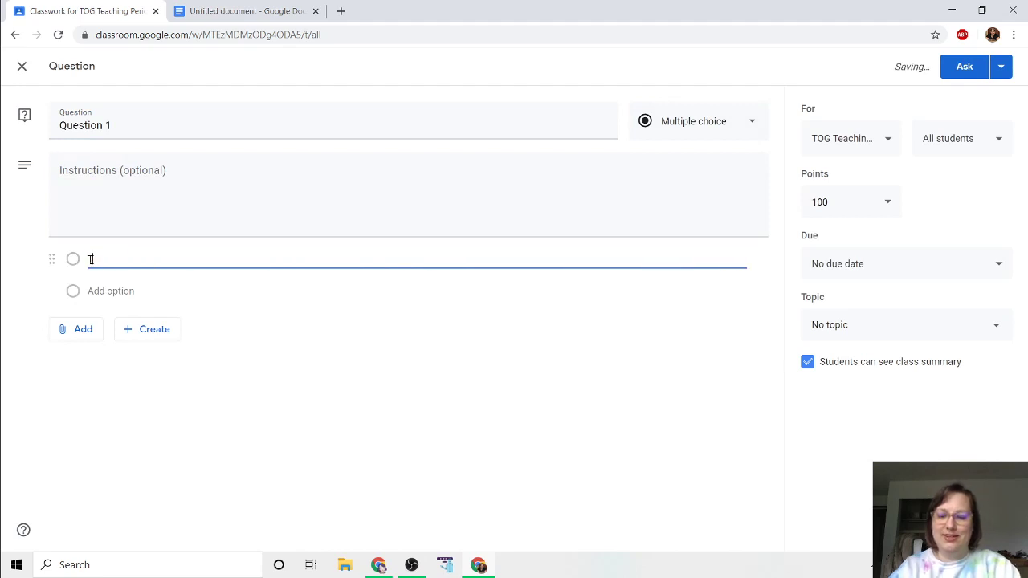
pyautogui.write('rue')
pyautogui.press('Return')
pyautogui.write('False')
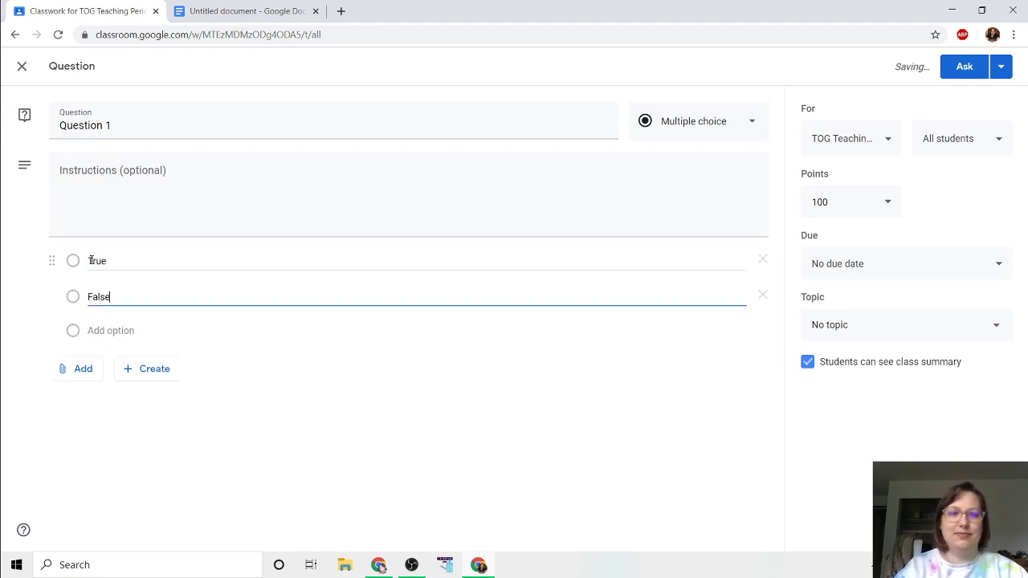
pyautogui.click(600, 460)
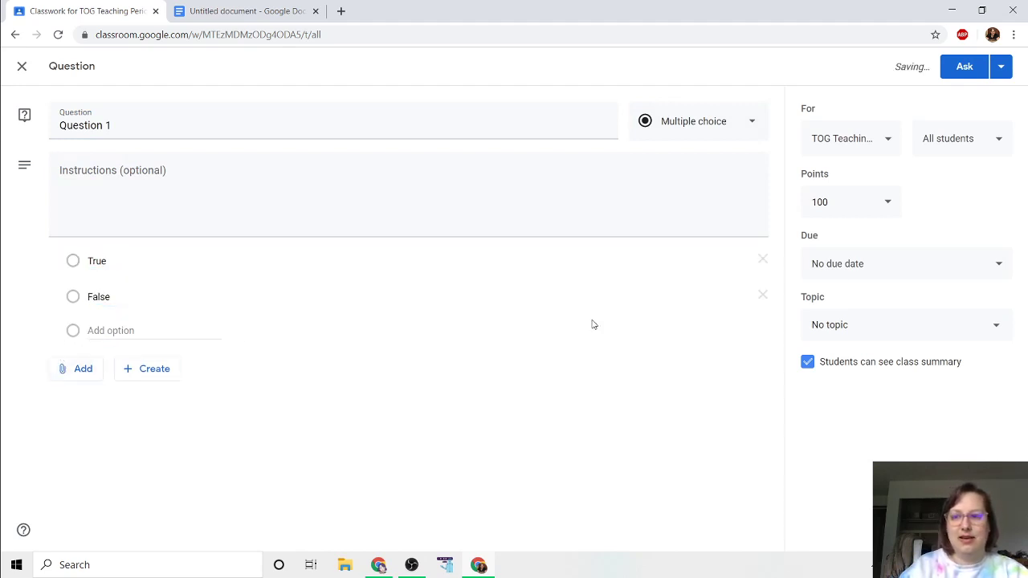
# Set Question 1 to 1 point, due Monday, June 15, 2020.
pyautogui.click(850, 195)
pyautogui.press('BackSpace')
pyautogui.press('BackSpace')
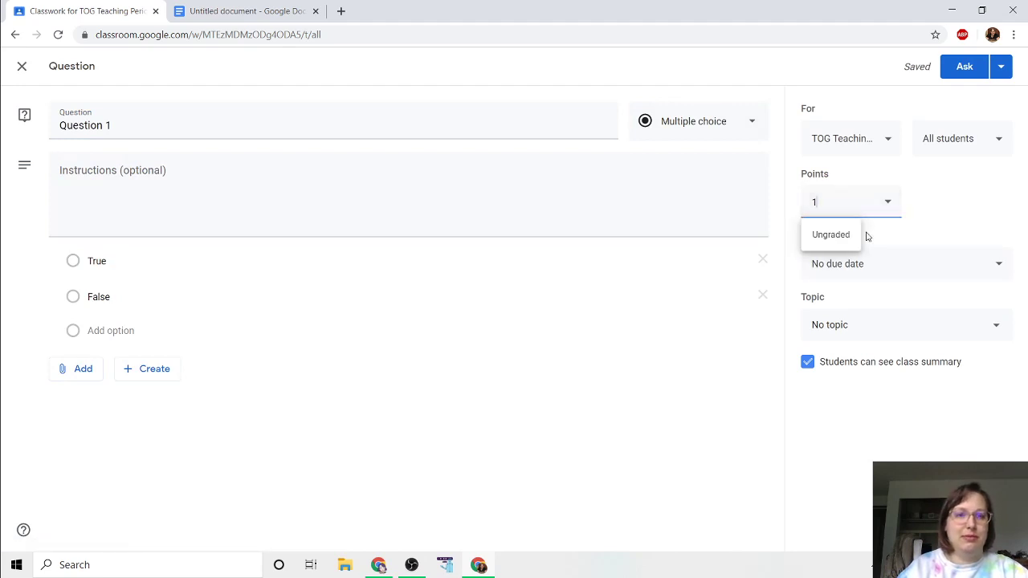
pyautogui.click(877, 265)
pyautogui.click(882, 319)
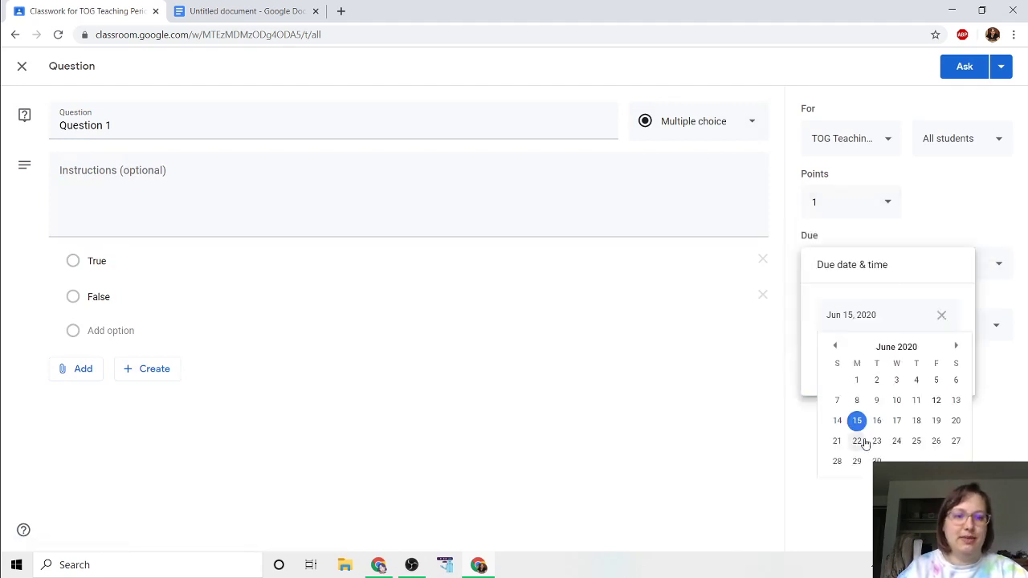
pyautogui.click(857, 420)
pyautogui.click(978, 204)
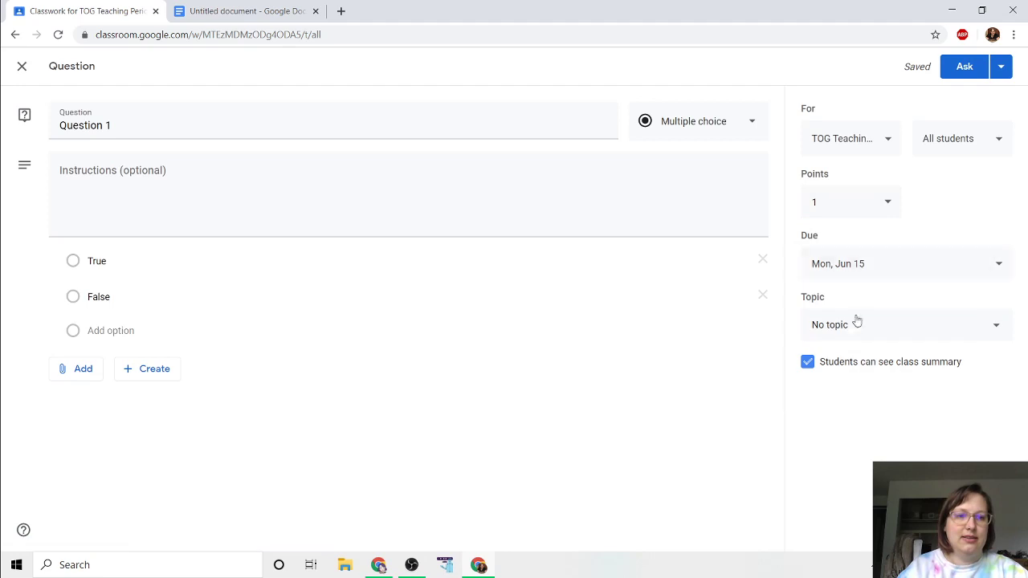
# Set the question's topic to "Week 1 | Introductions" and stop students from seeing the class summary.
pyautogui.click(847, 327)
pyautogui.click(833, 399)
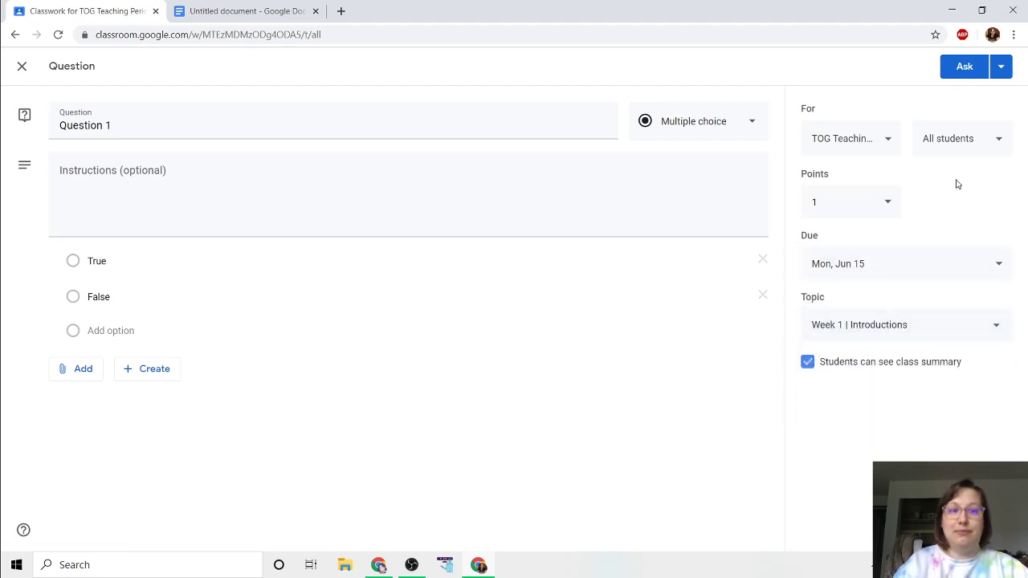
pyautogui.click(808, 363)
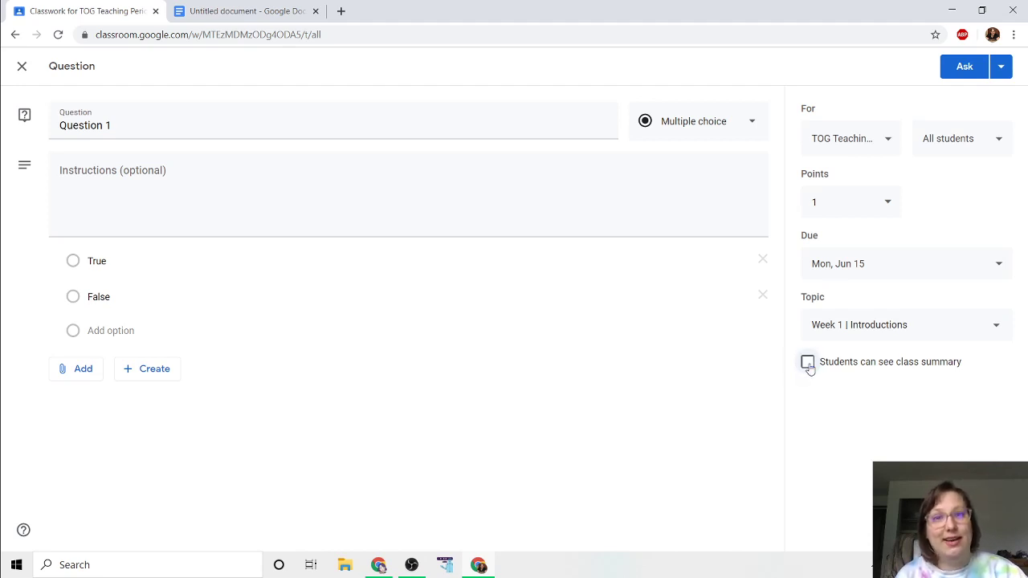
# Allow students to see the class summary for Question 1 and post the question to the class.
pyautogui.click(808, 363)
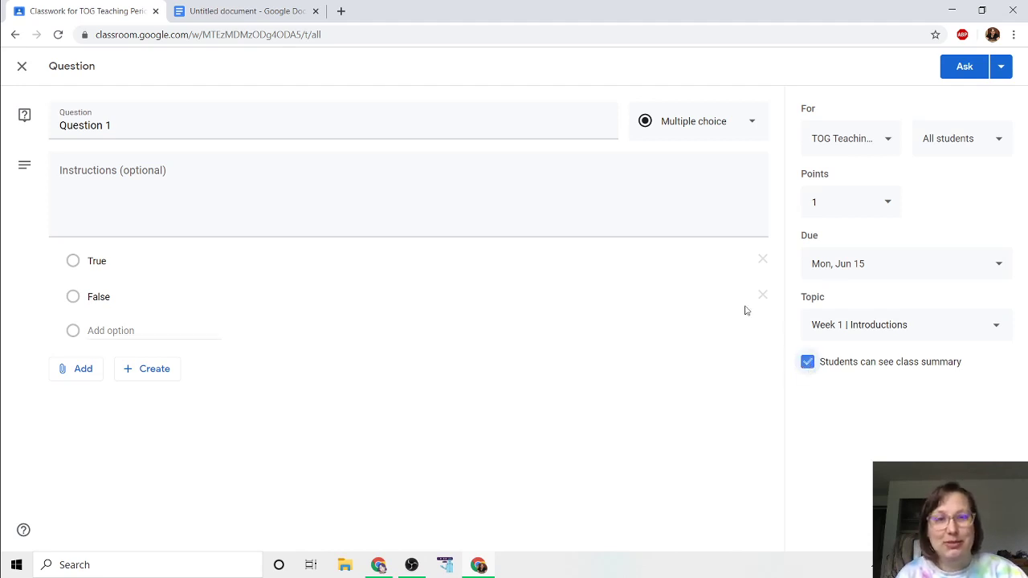
pyautogui.click(960, 69)
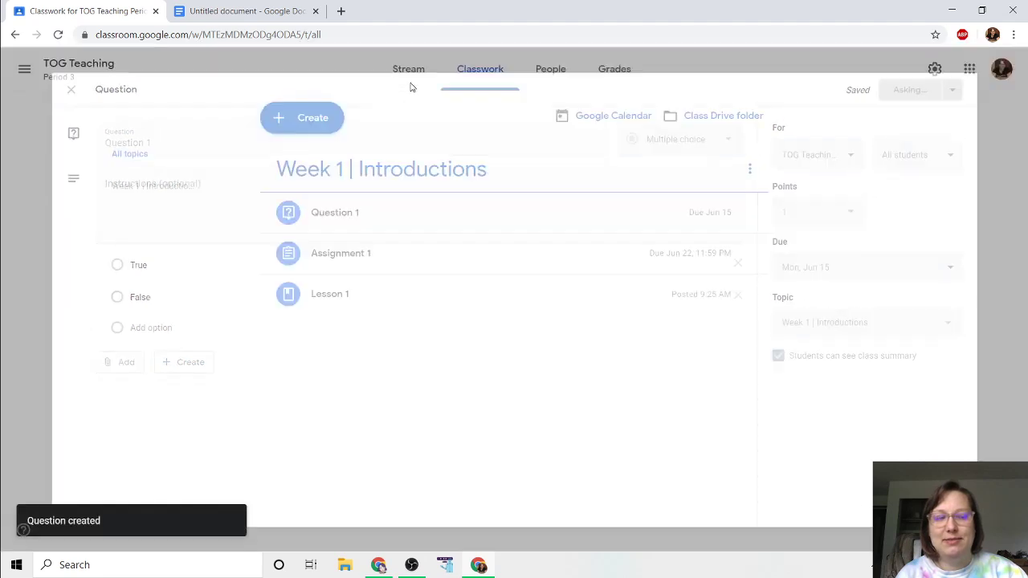
# Start a new quiz assignment and remove its attached Blank Quiz form.
pyautogui.click(328, 115)
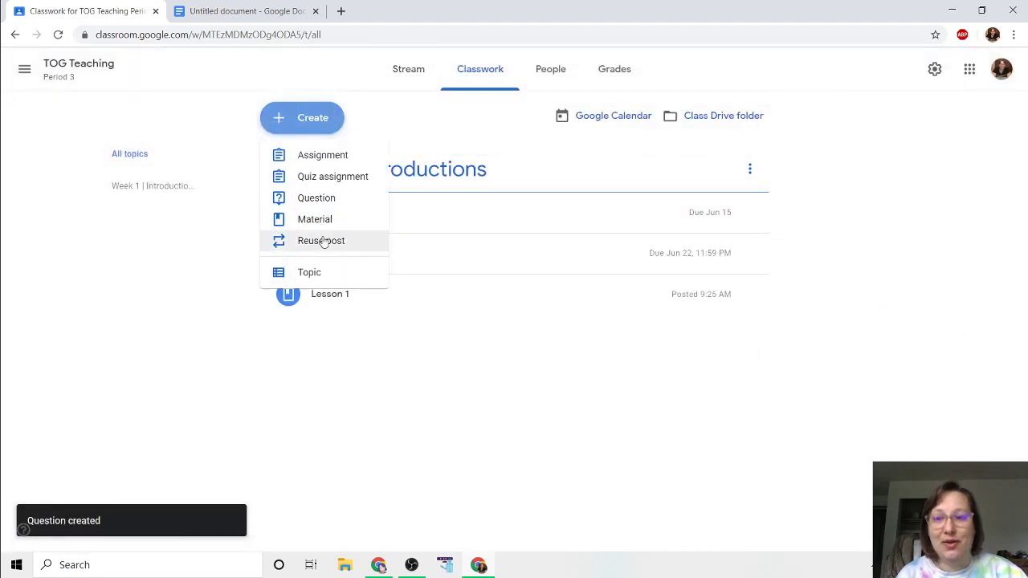
pyautogui.click(333, 178)
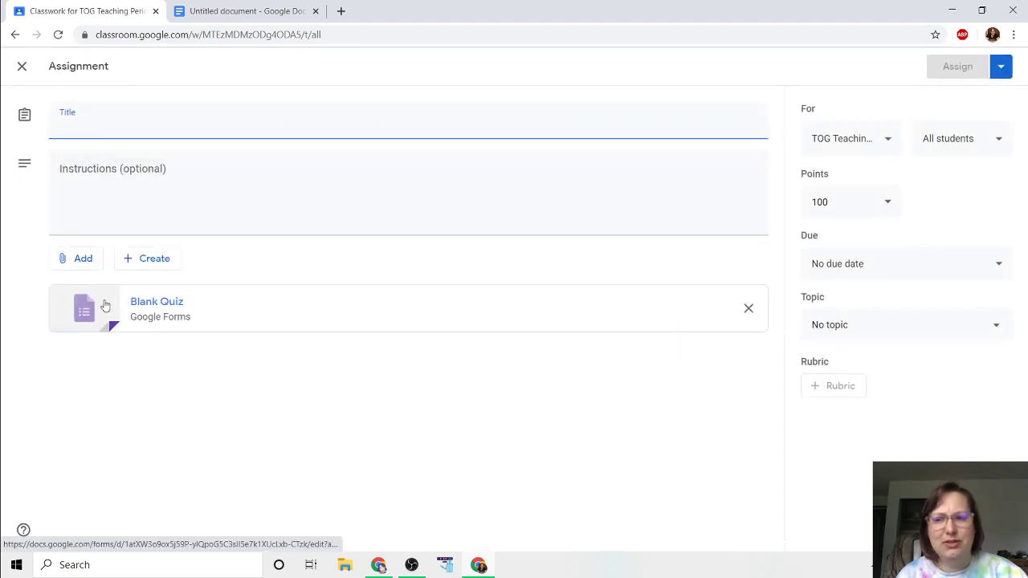
pyautogui.click(749, 308)
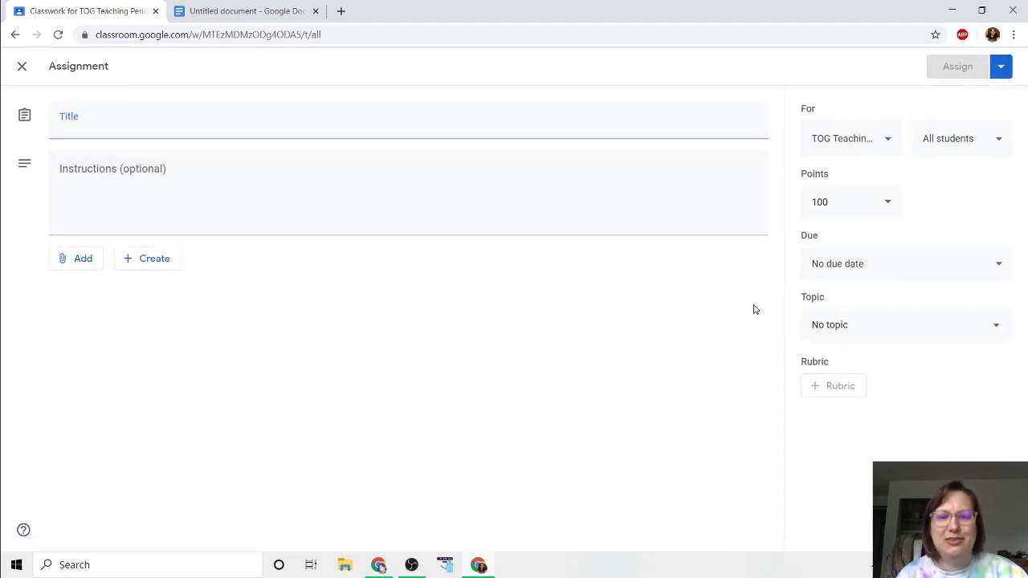
# Close the untitled document and create a form from the Party Invite template in Google Forms.
pyautogui.click(219, 12)
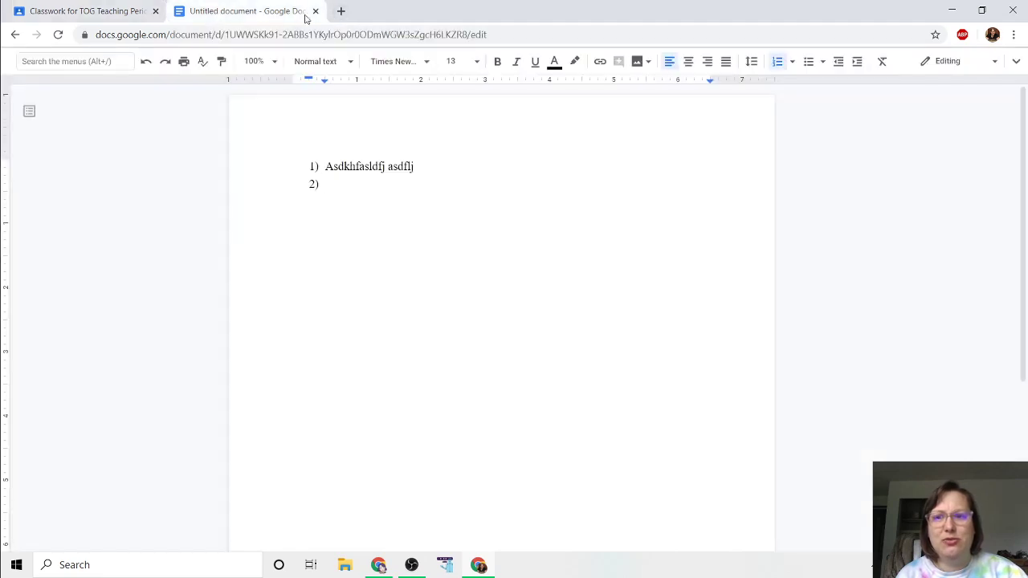
pyautogui.click(316, 11)
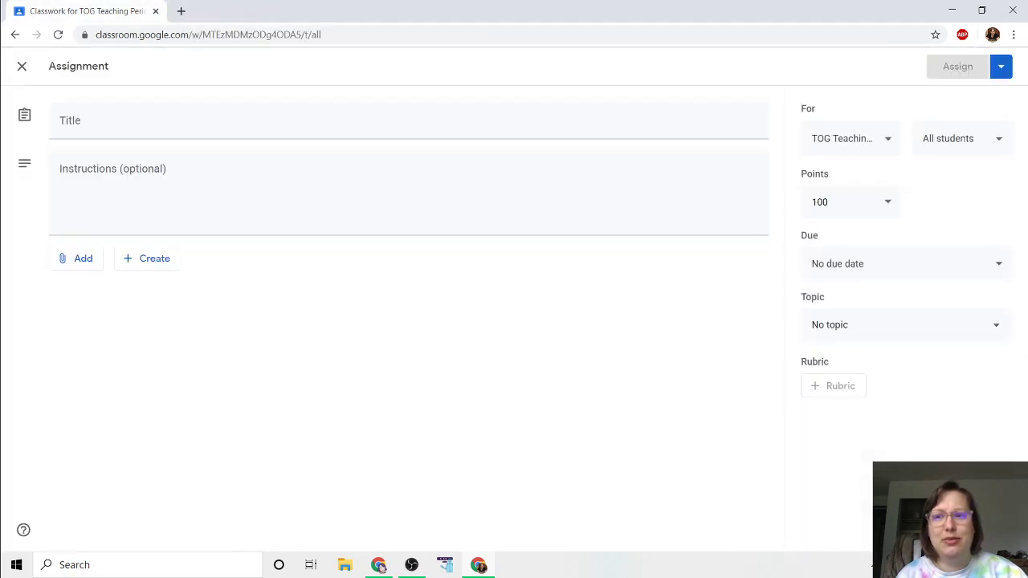
pyautogui.click(182, 12)
pyautogui.write('for')
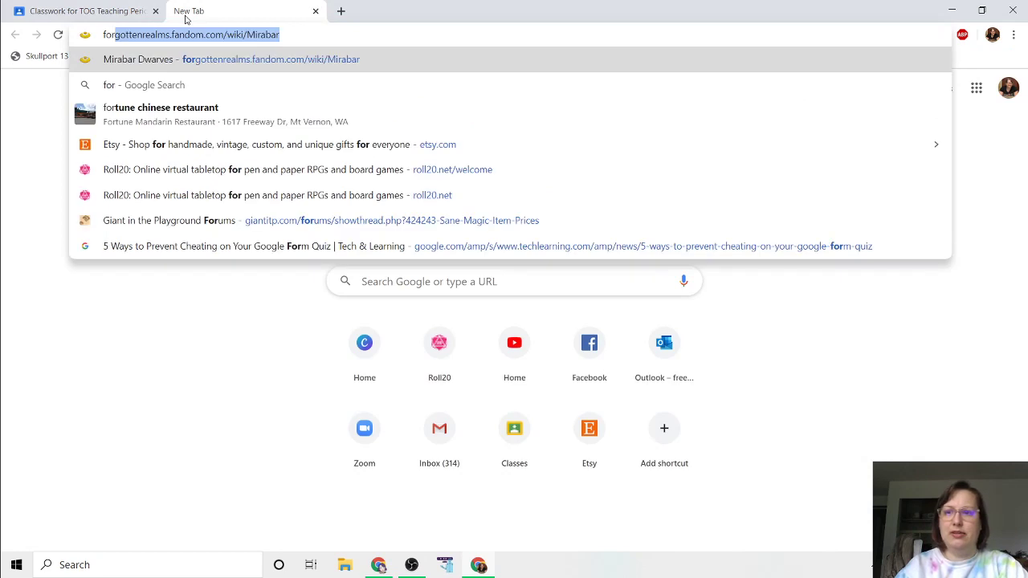
pyautogui.write('ms.google')
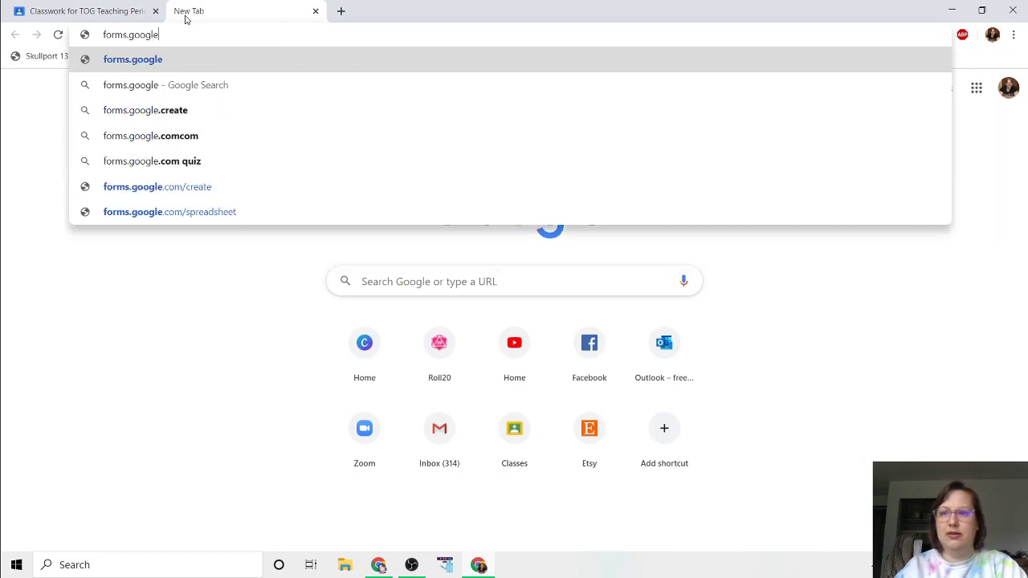
pyautogui.press('Return')
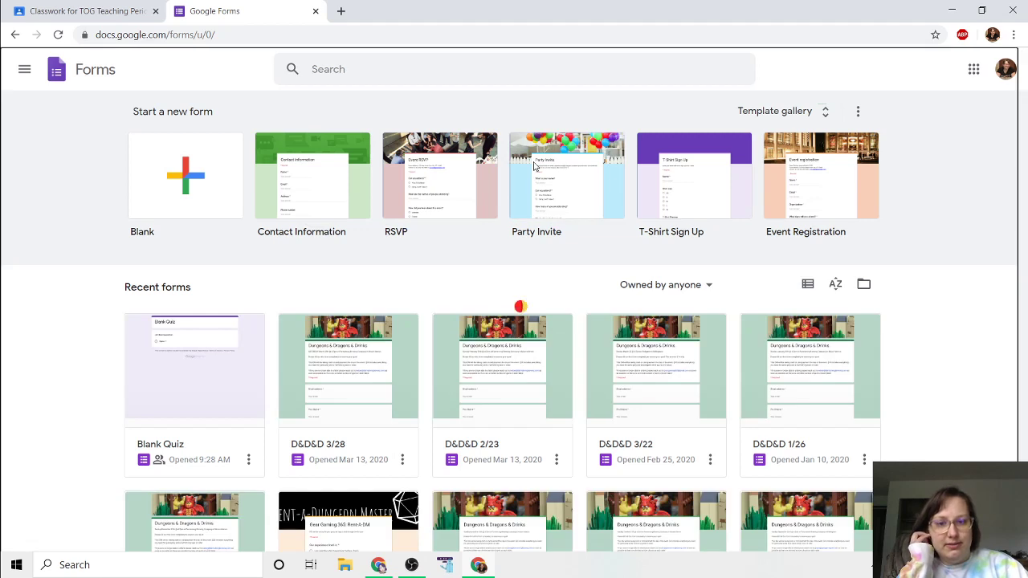
pyautogui.click(556, 209)
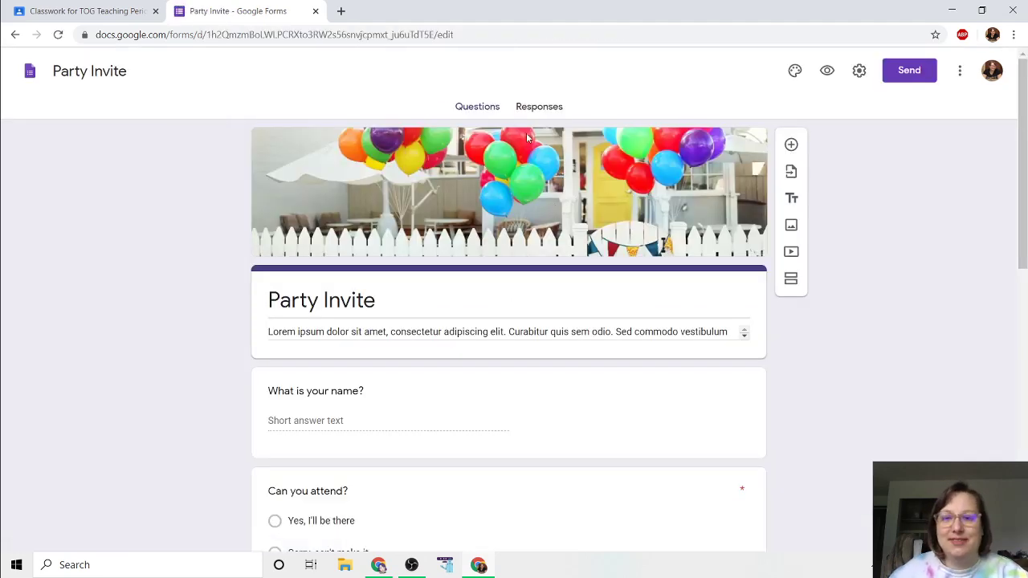
# Switch back to the Classroom assignment and attach the Party Invite form from Google Drive.
pyautogui.click(86, 8)
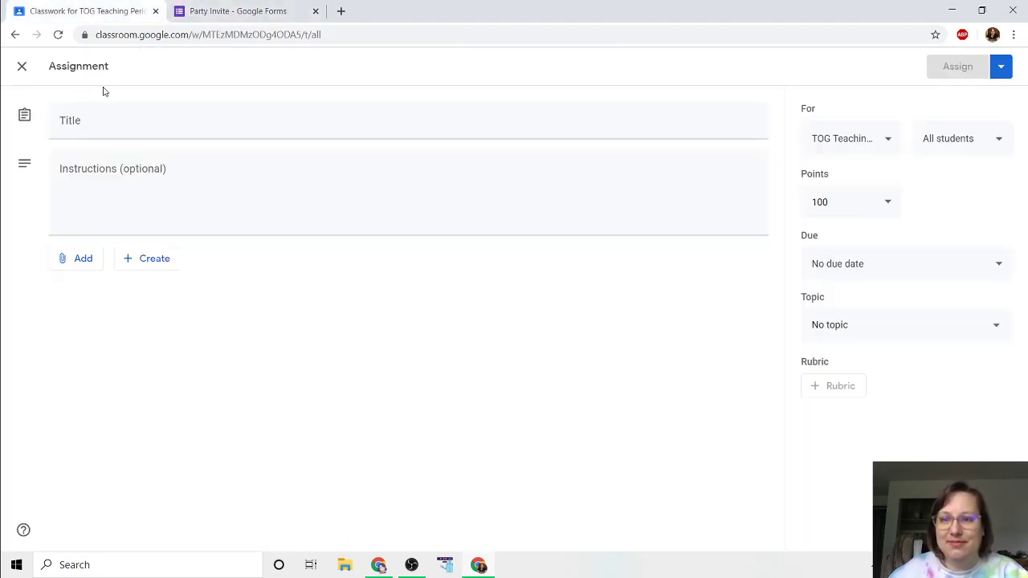
pyautogui.click(84, 258)
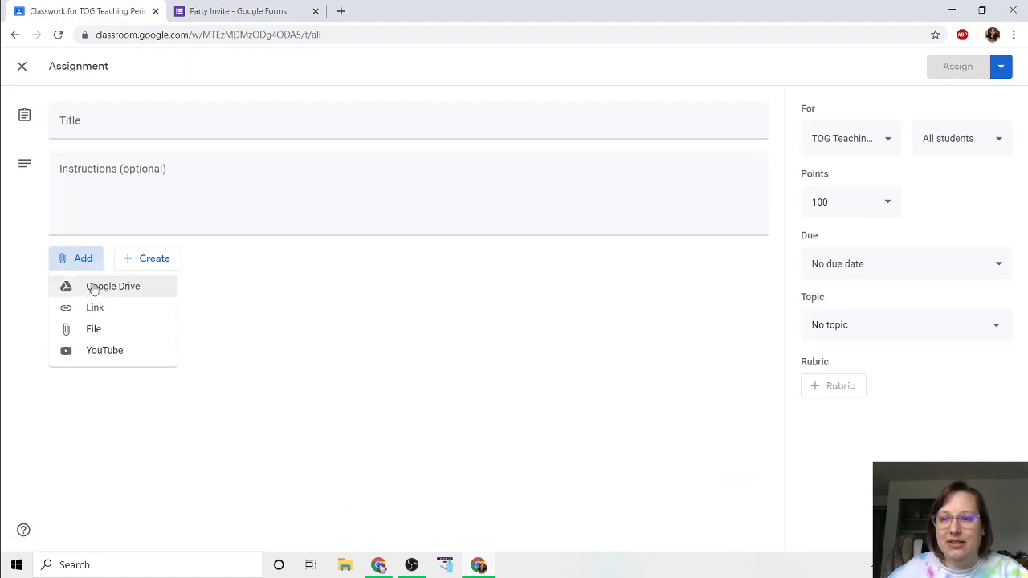
pyautogui.click(121, 290)
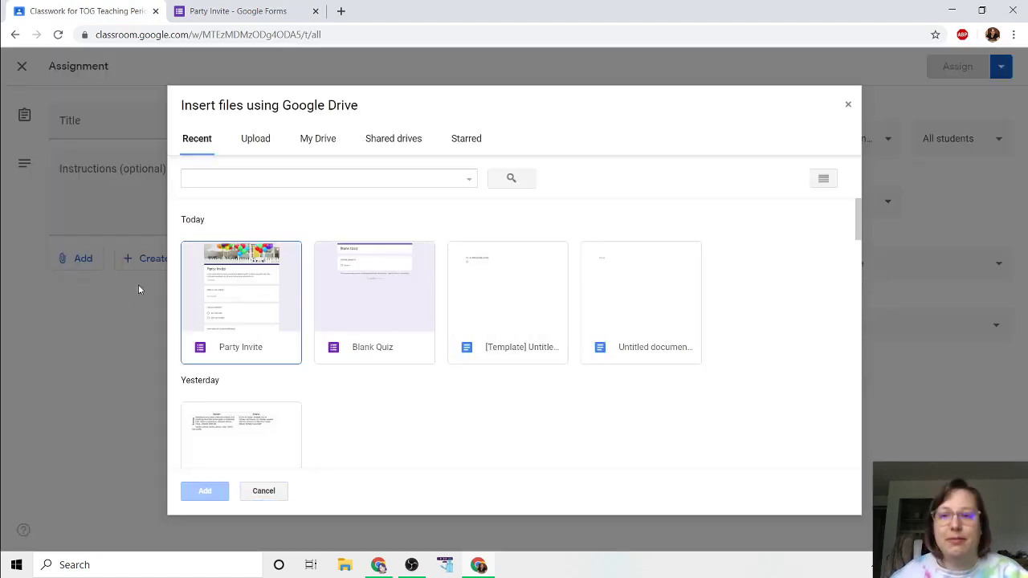
pyautogui.doubleClick(236, 290)
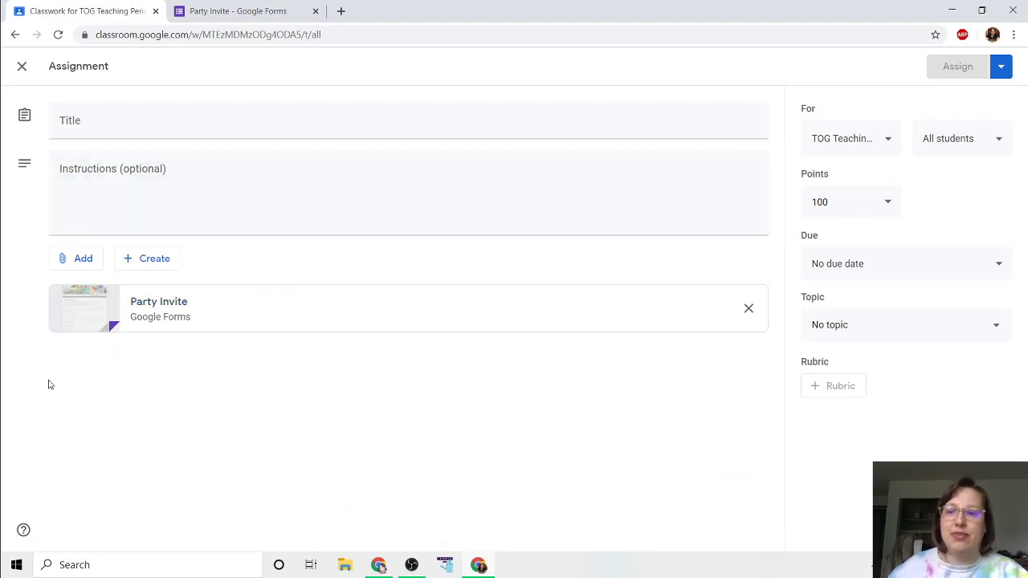
# Title the assignment "Quiz" and set its due date to June 16, 2020.
pyautogui.click(119, 118)
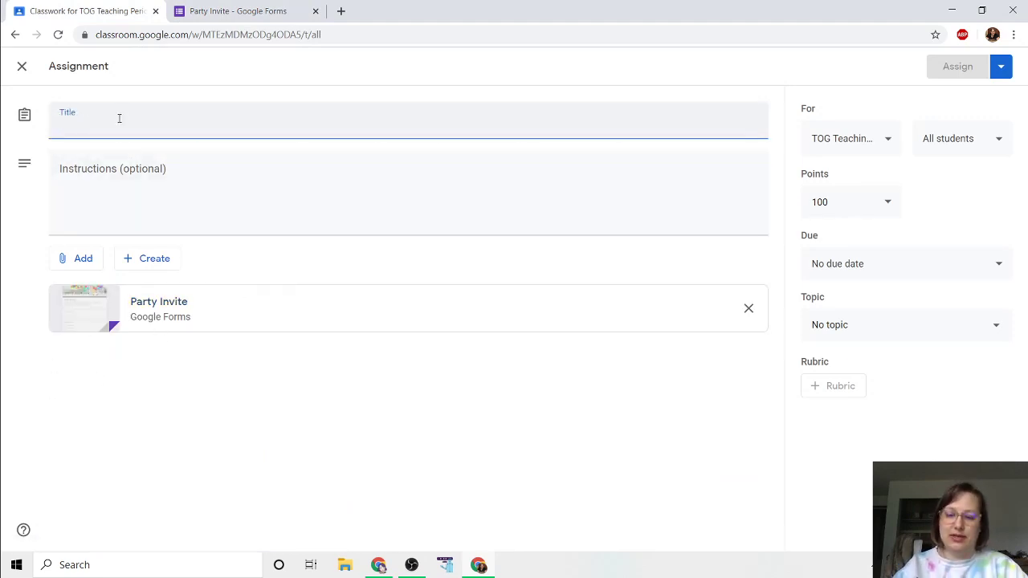
pyautogui.write('Quiz')
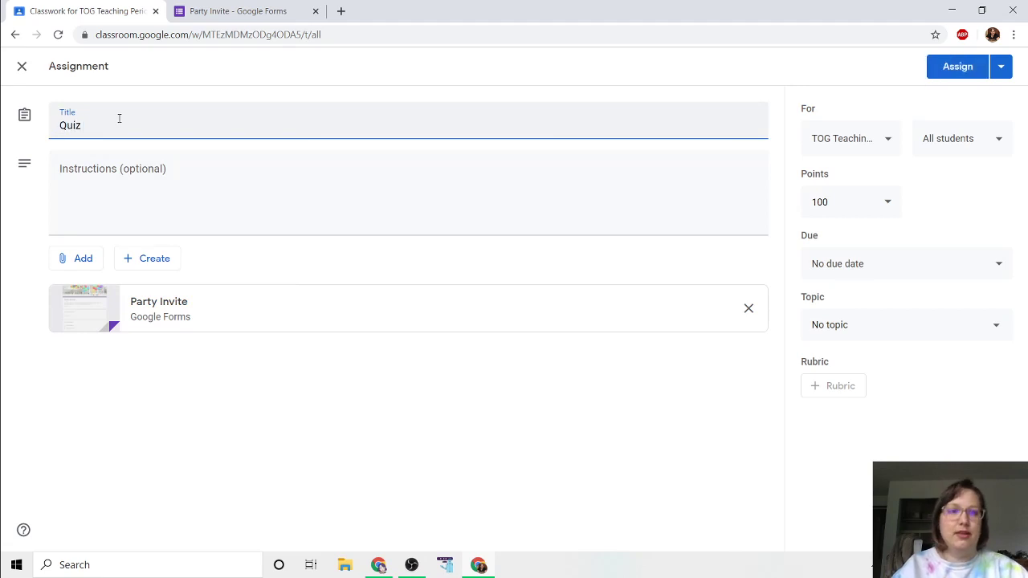
pyautogui.click(939, 207)
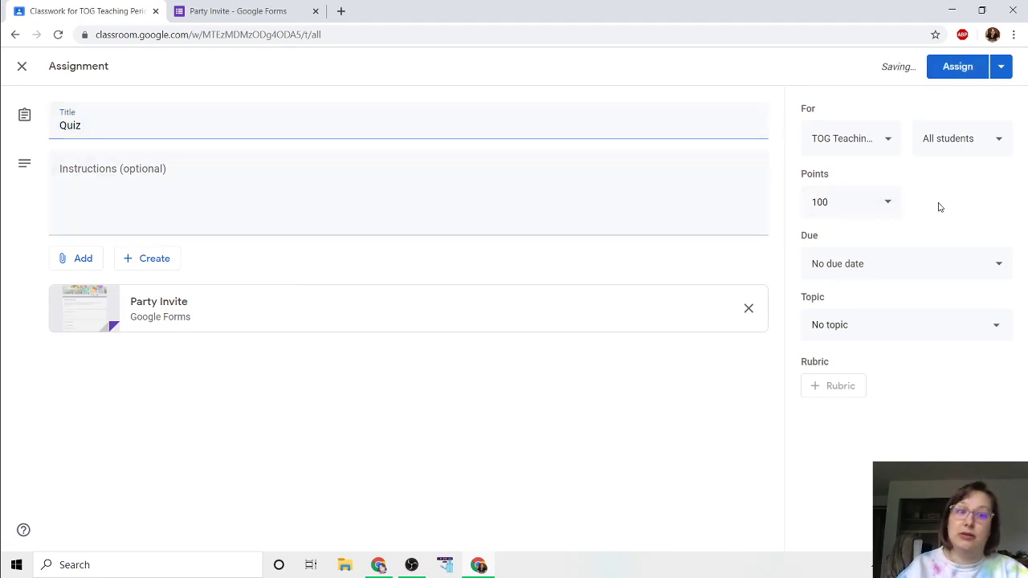
pyautogui.click(907, 271)
pyautogui.click(872, 313)
pyautogui.click(877, 420)
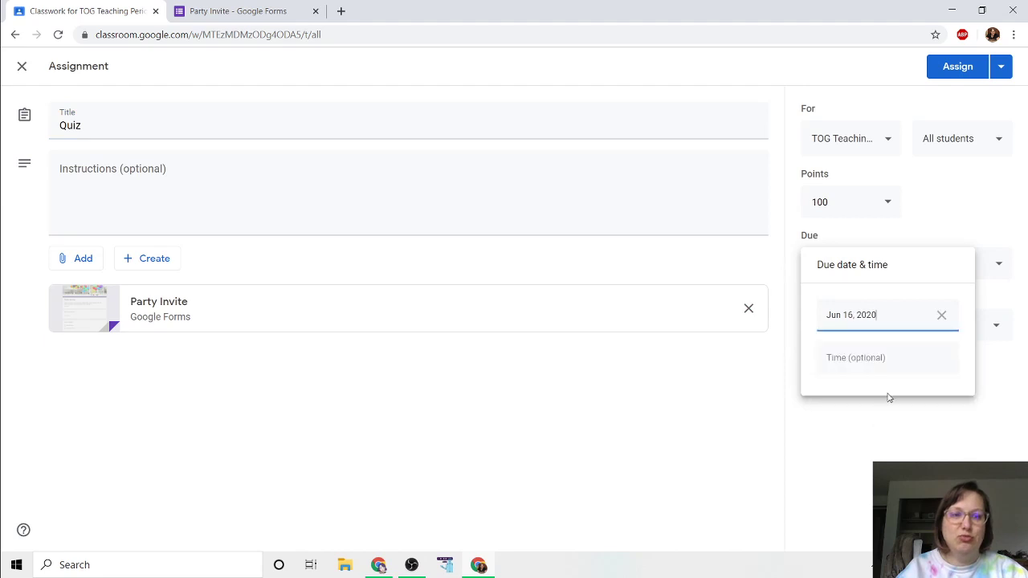
pyautogui.click(889, 397)
# Assign the quiz under the topic "Week 1 | Introductions" and close the Party Invite form.
pyautogui.click(884, 314)
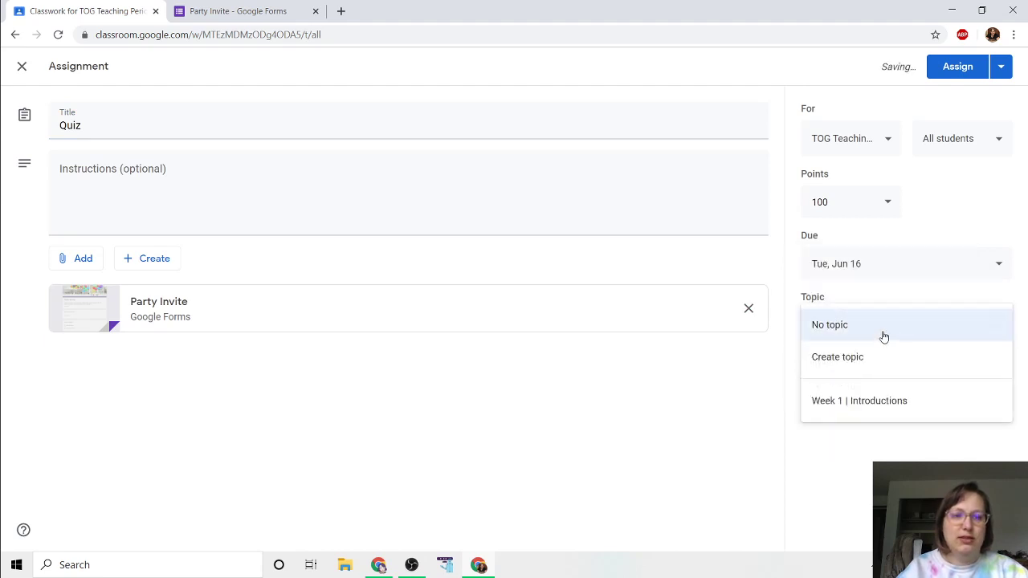
pyautogui.click(889, 405)
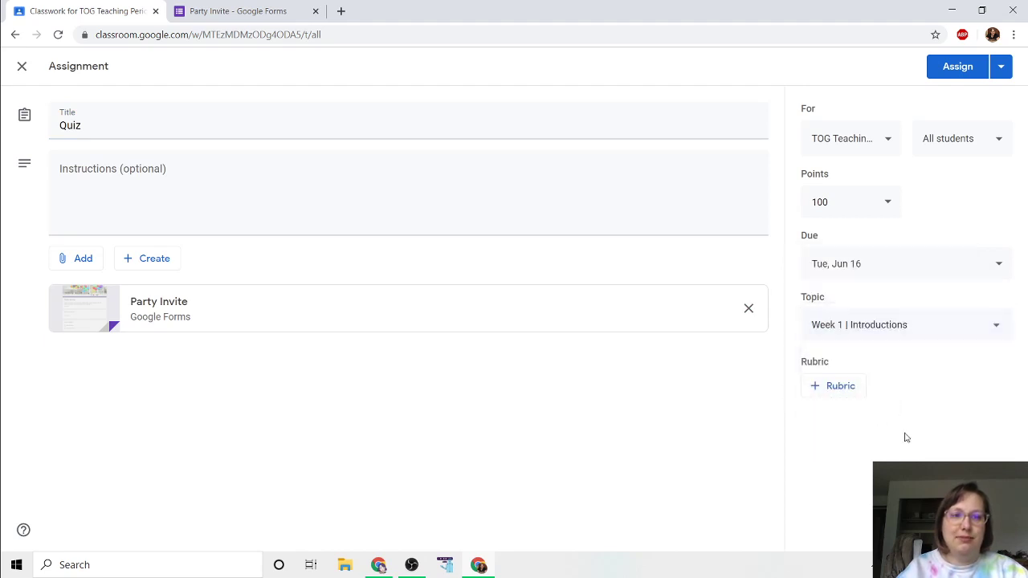
pyautogui.click(958, 69)
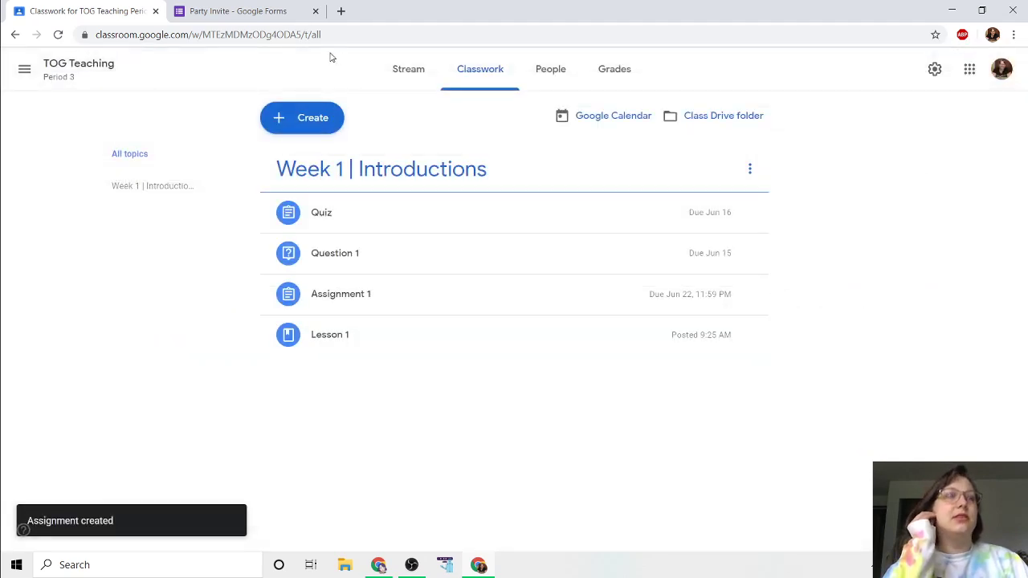
pyautogui.click(202, 8)
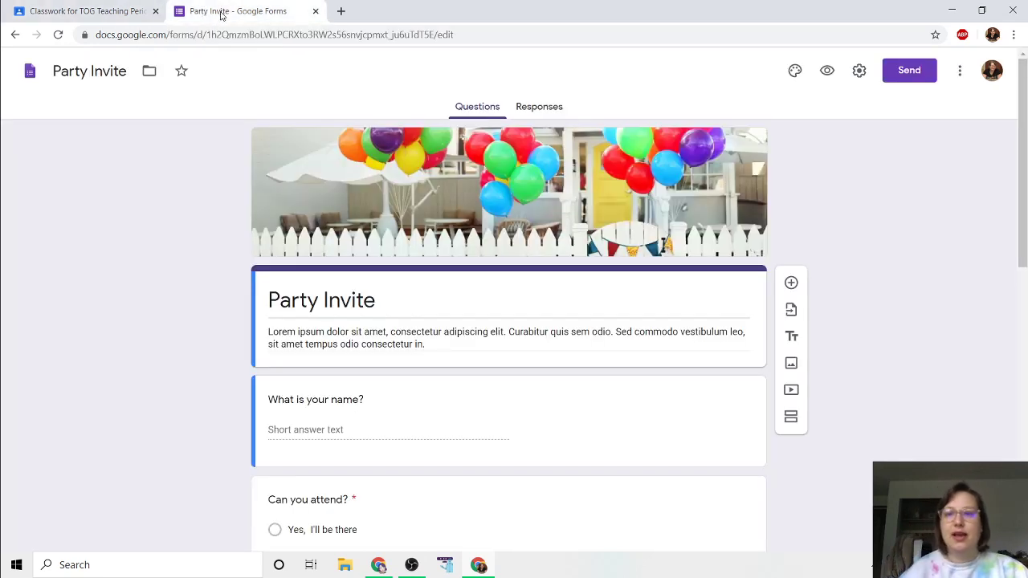
pyautogui.click(313, 11)
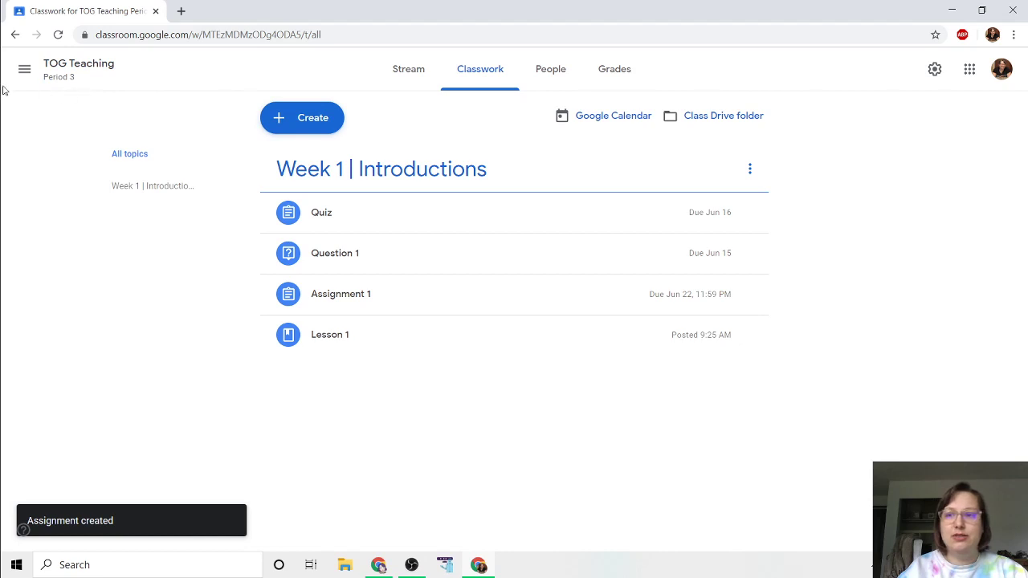
# Examine the Period 3 People page, including the student invitation dialog and the class code.
pyautogui.click(552, 77)
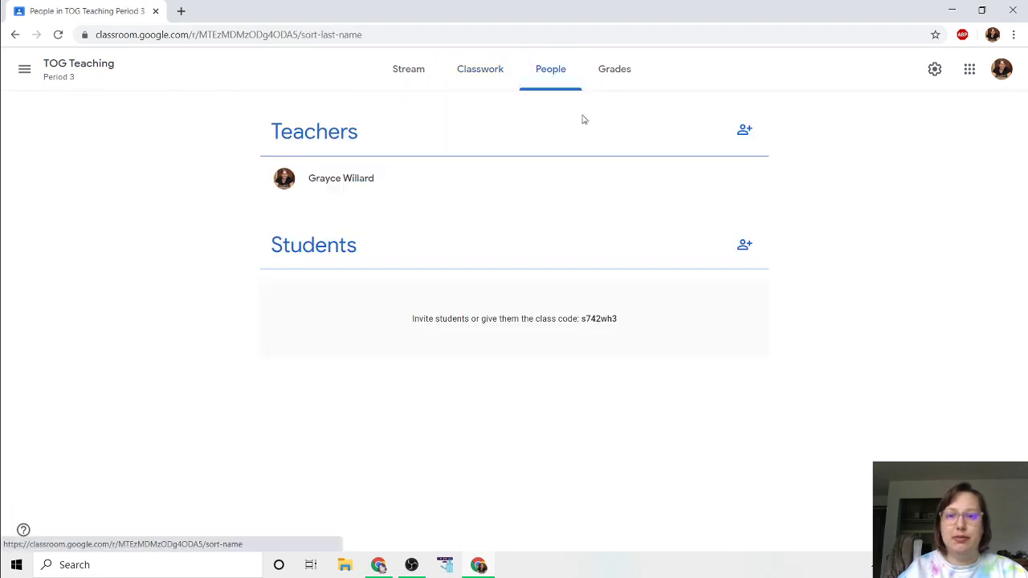
pyautogui.click(745, 247)
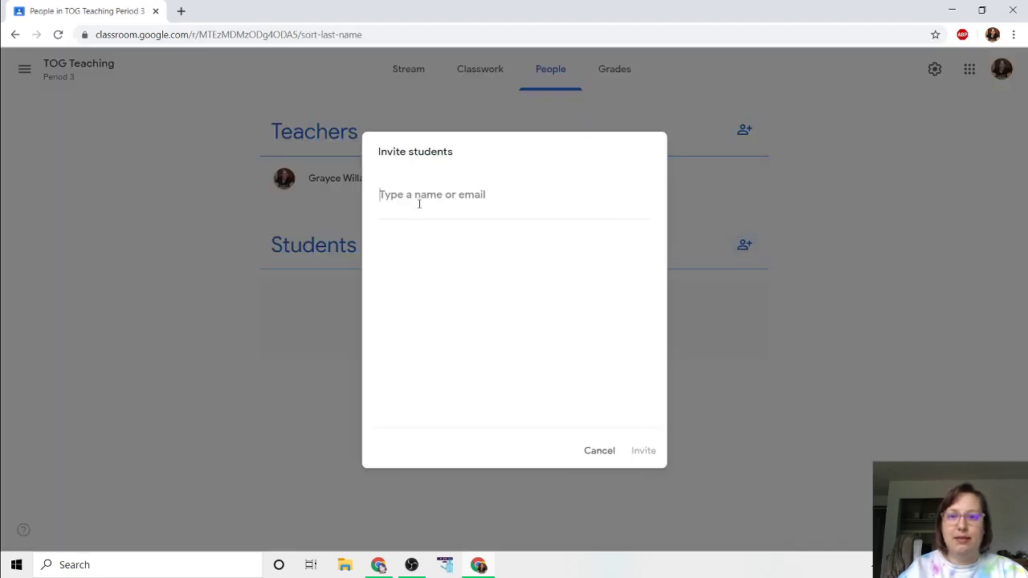
pyautogui.click(596, 450)
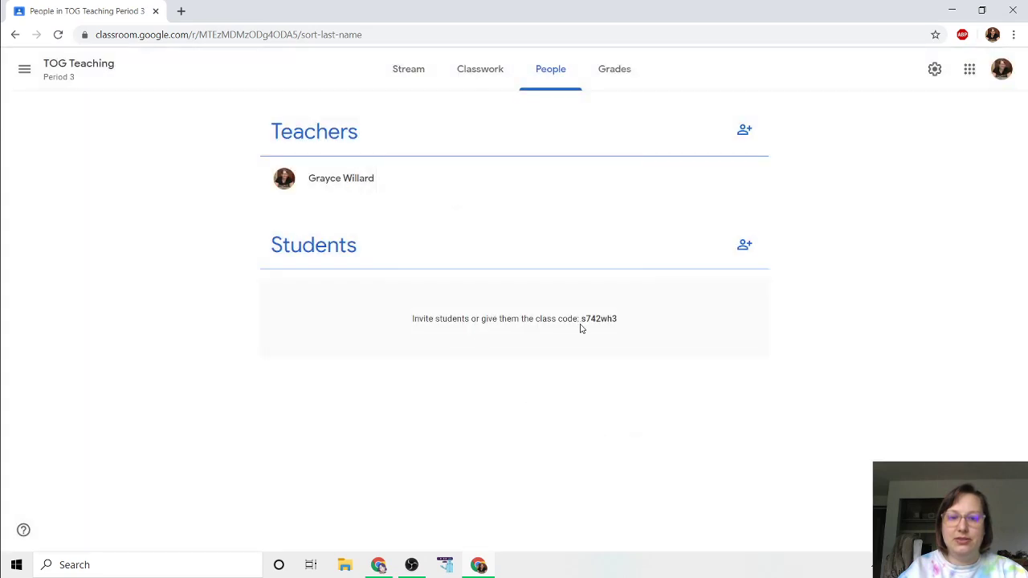
pyautogui.moveTo(582, 319); pyautogui.dragTo(618, 321)
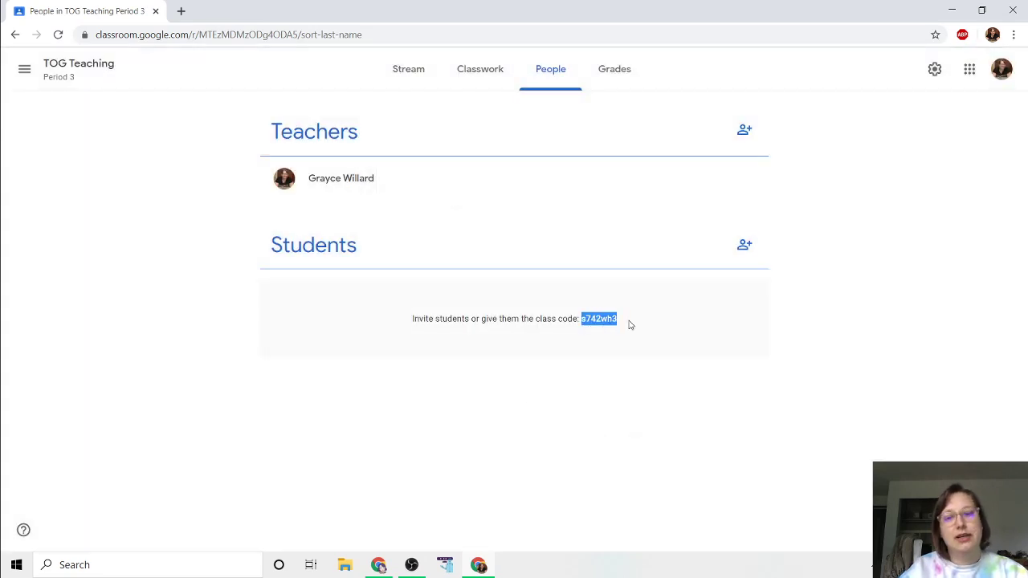
pyautogui.click(631, 324)
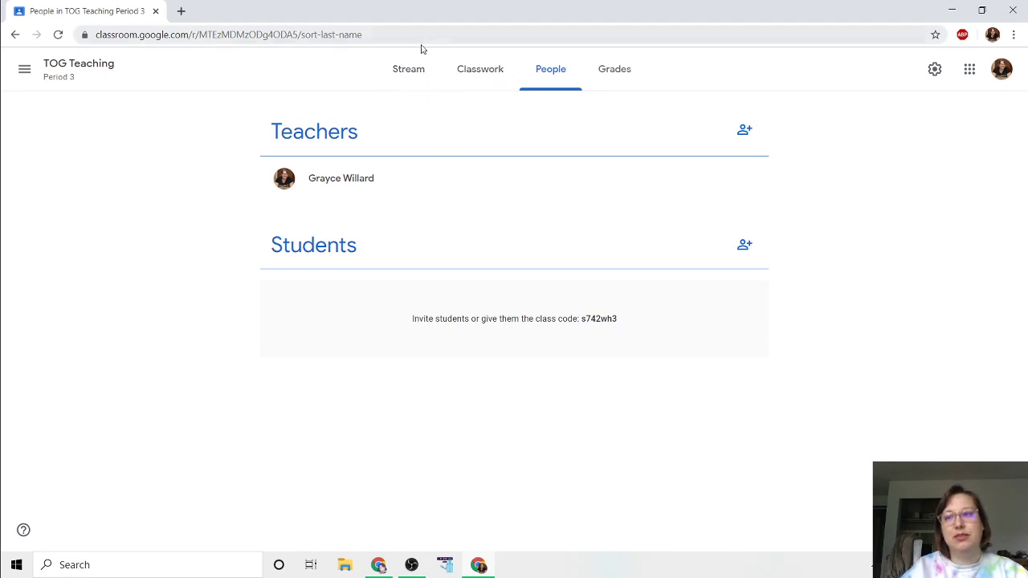
# Return to the overview of all classes and view the options for joining or creating a class.
pyautogui.click(23, 70)
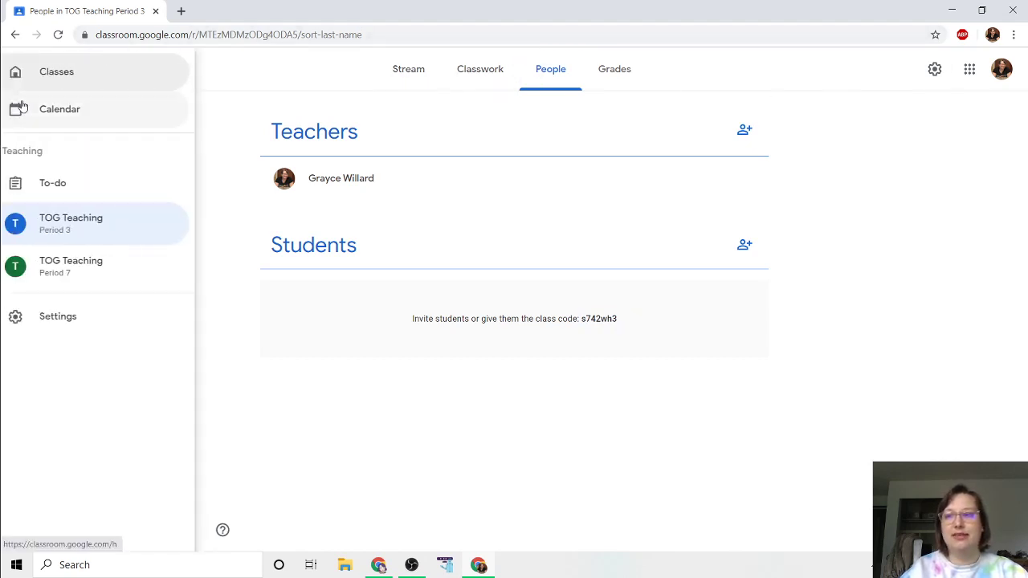
pyautogui.click(39, 78)
pyautogui.click(932, 70)
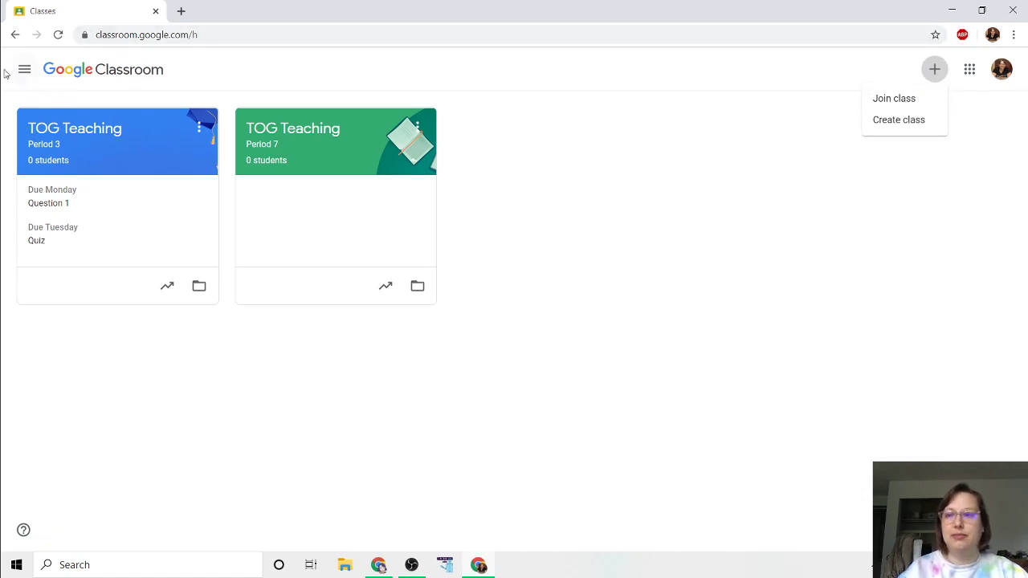
# Invite a student to TOG Teaching Period 3 by searching for "gr" and picking the suggested contact.
pyautogui.click(108, 143)
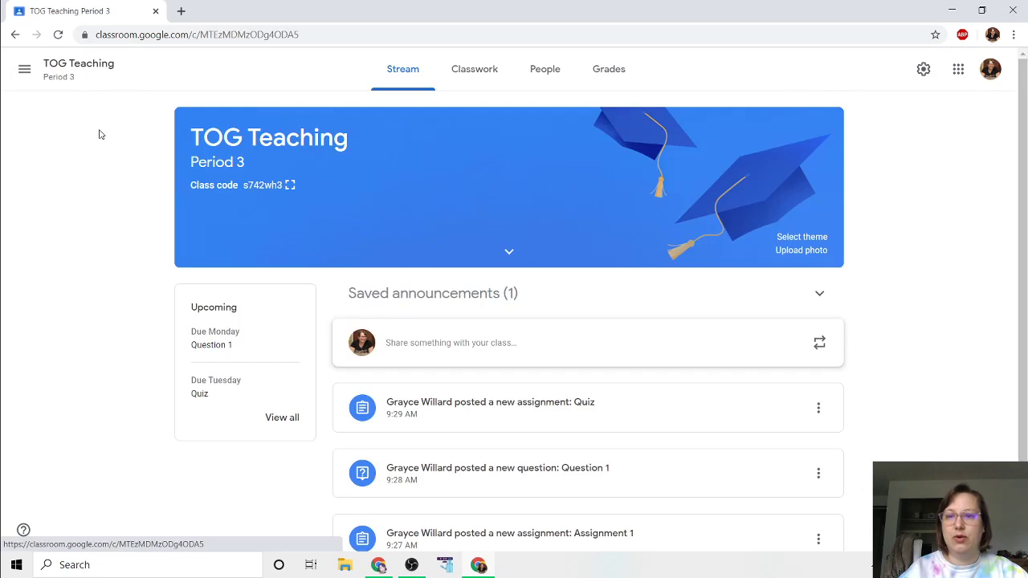
pyautogui.click(549, 71)
pyautogui.click(743, 244)
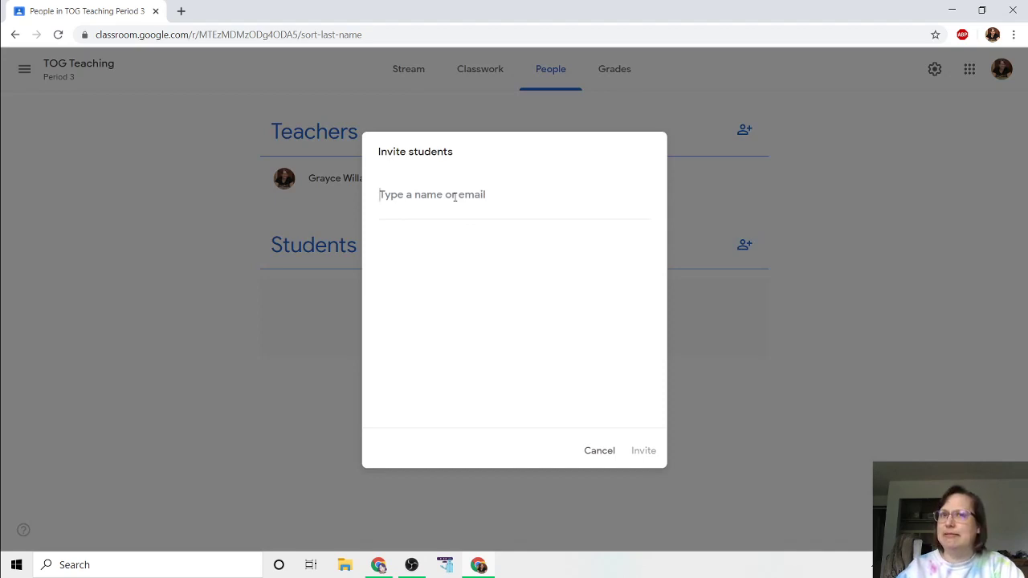
pyautogui.write('gr')
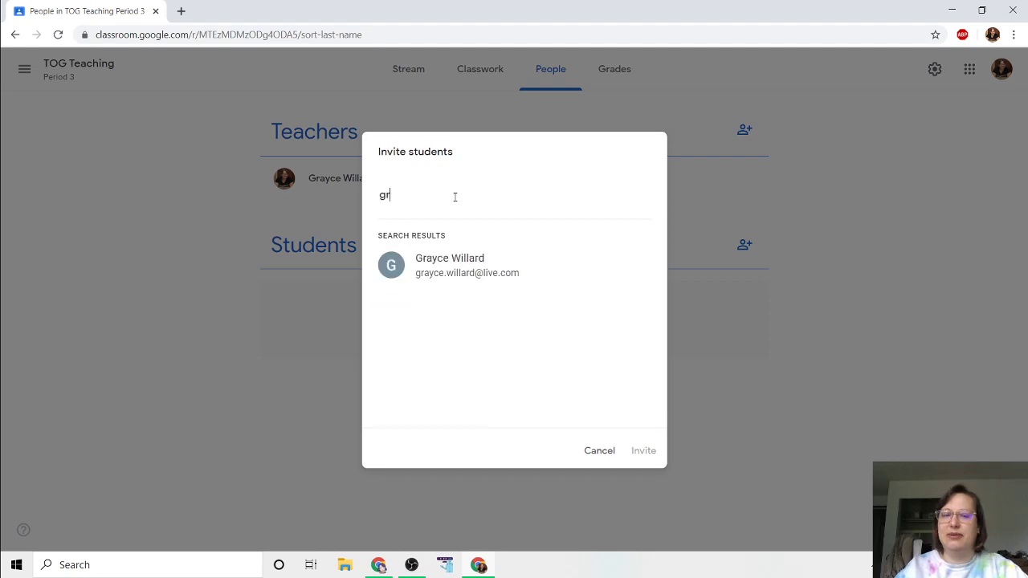
pyautogui.click(444, 261)
pyautogui.click(647, 452)
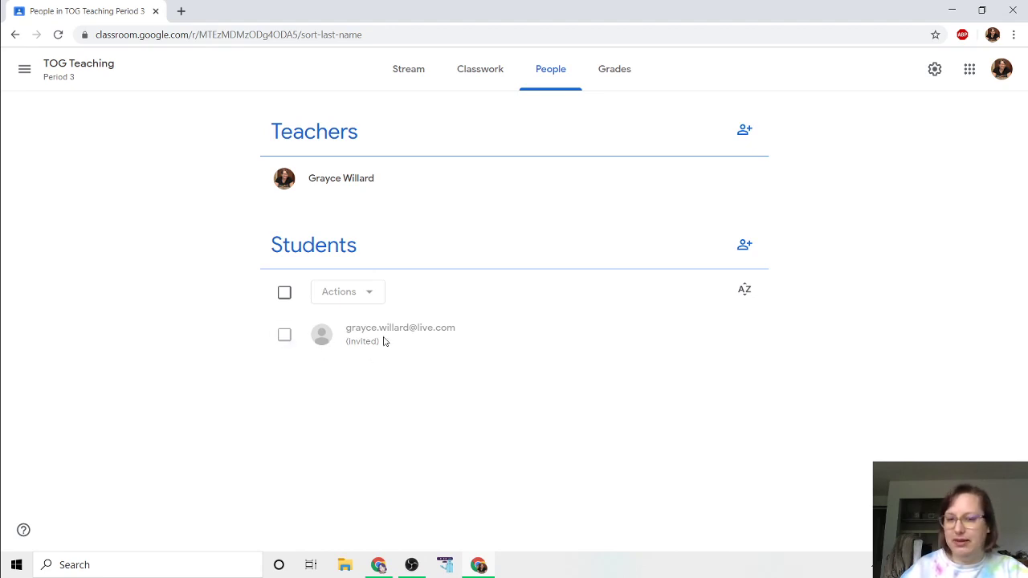
# Open the Period 3 gradebook and dismiss its introductory grading tips.
pyautogui.click(548, 80)
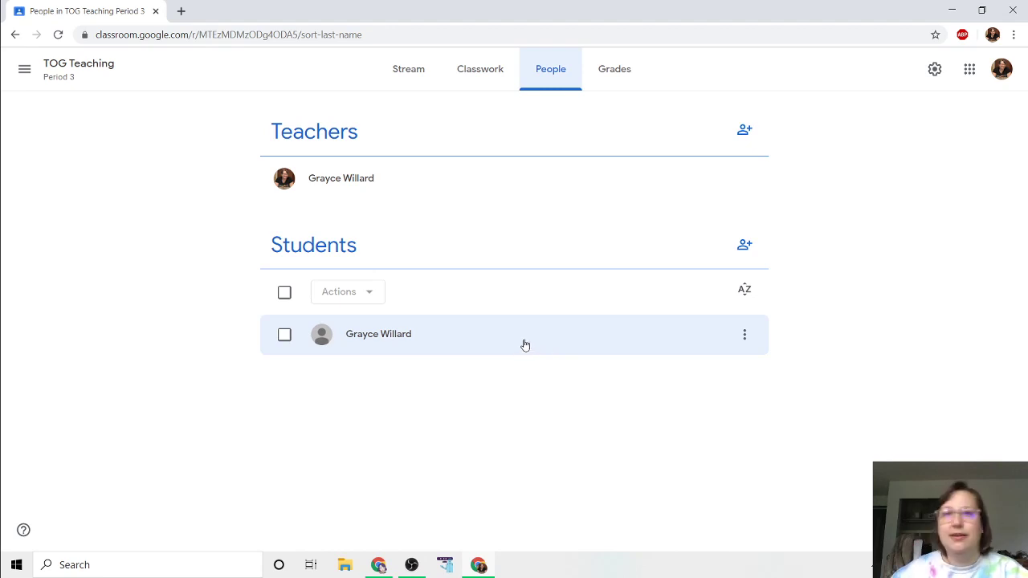
pyautogui.click(603, 76)
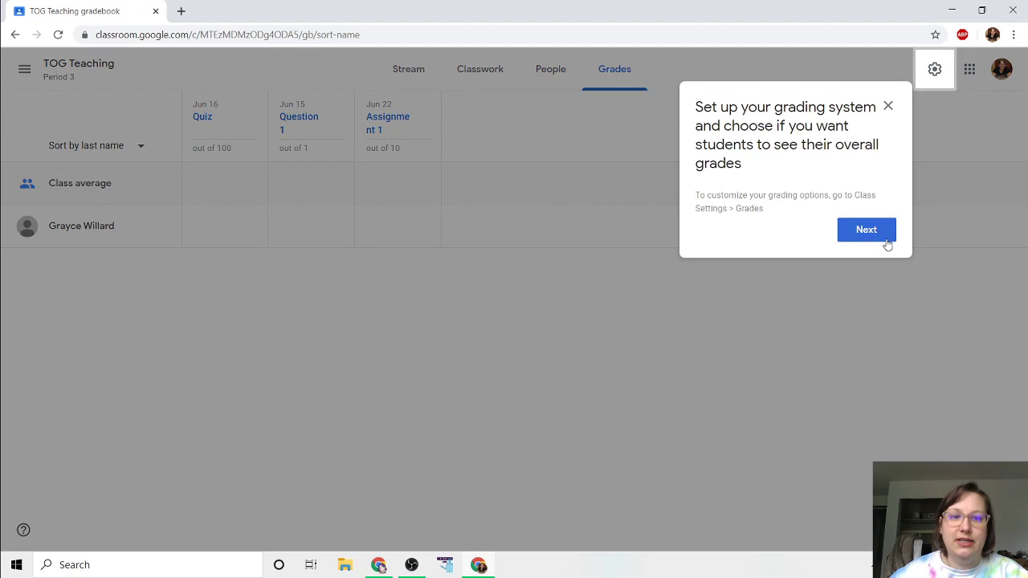
pyautogui.click(887, 240)
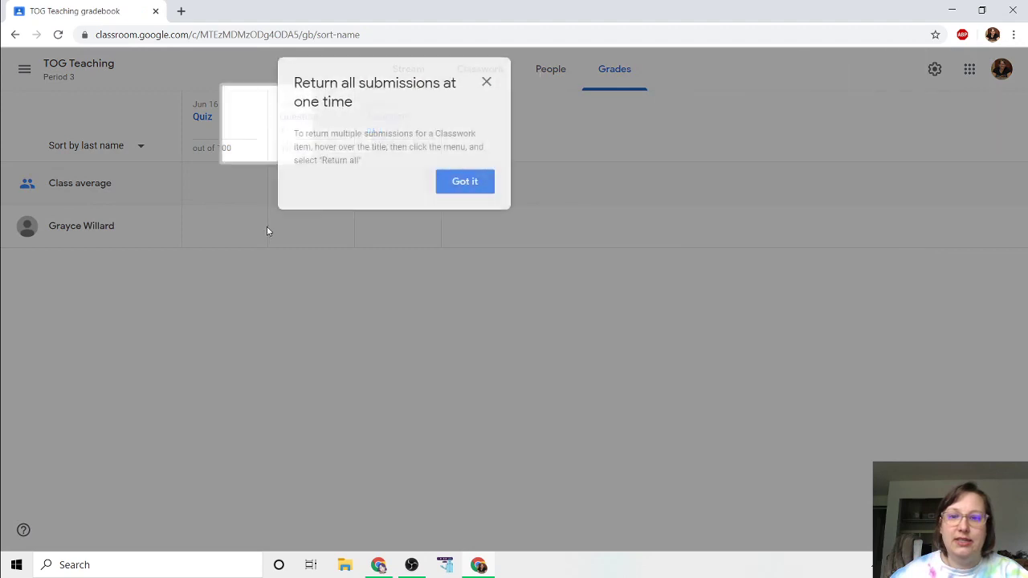
pyautogui.click(465, 185)
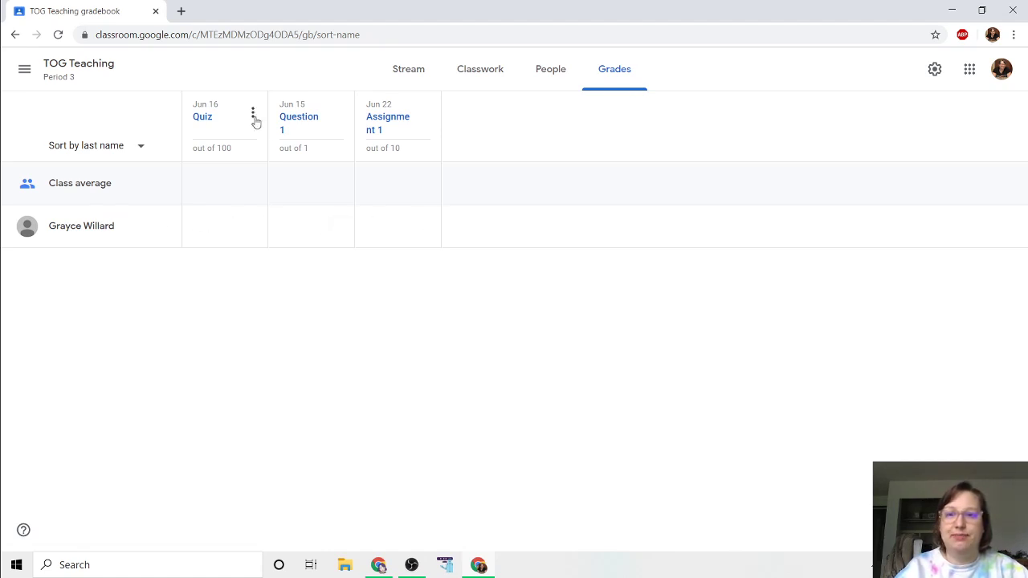
# Add the student's Google account to the session, submitting the account password, and continue into Google Classroom with it.
pyautogui.click(1001, 69)
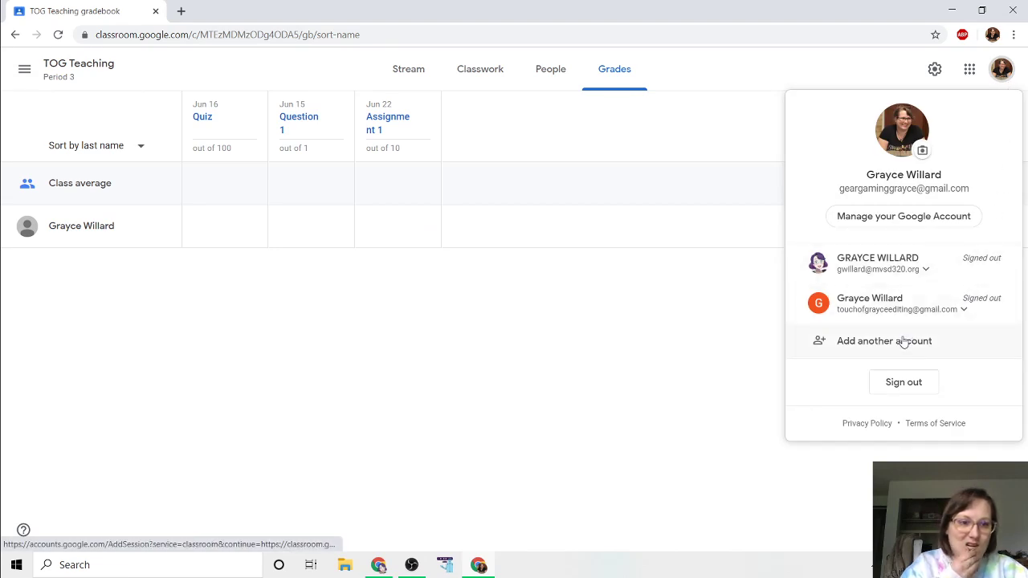
pyautogui.click(901, 310)
pyautogui.click(887, 338)
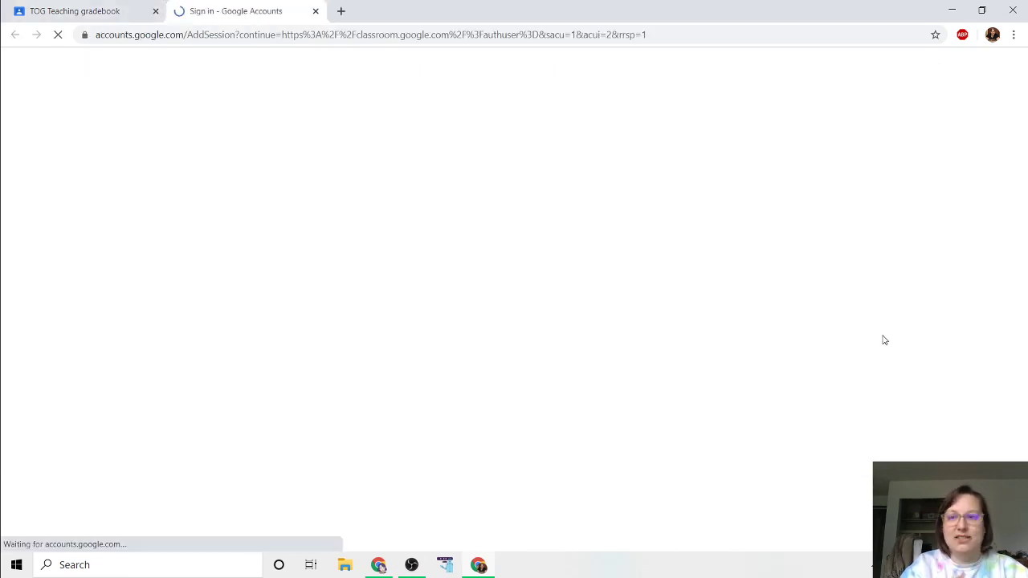
pyautogui.click(612, 324)
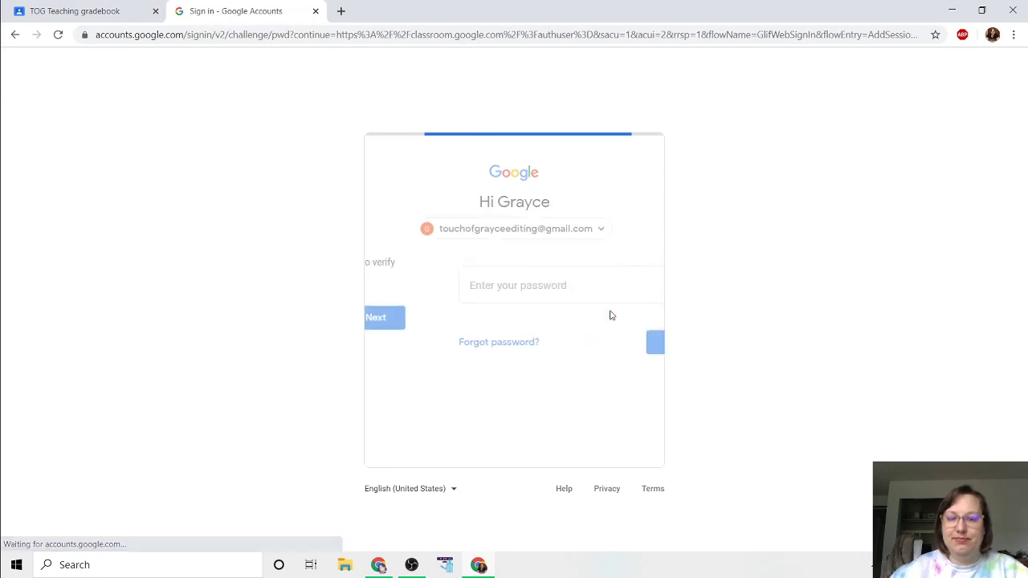
pyautogui.click(608, 343)
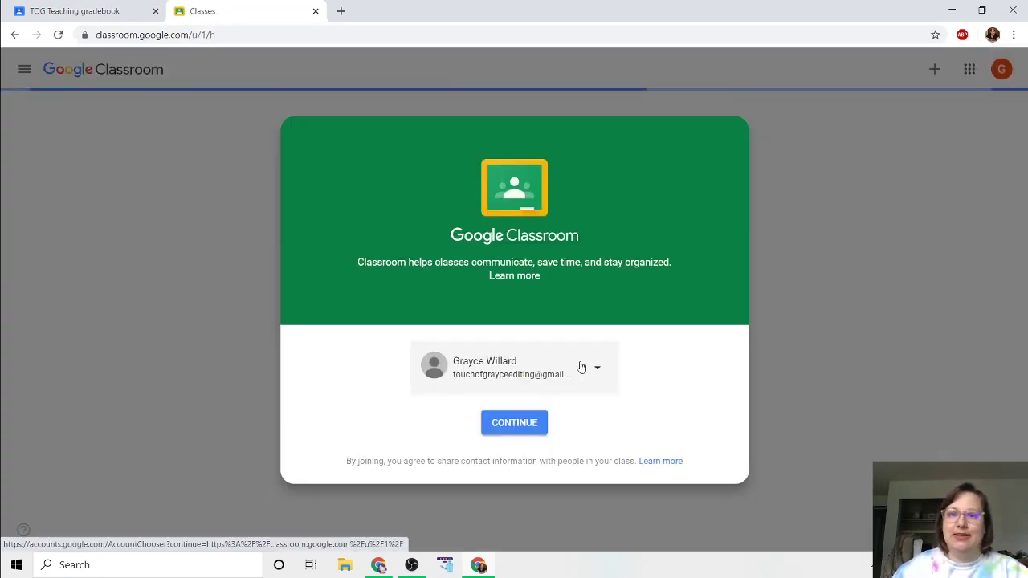
pyautogui.click(518, 424)
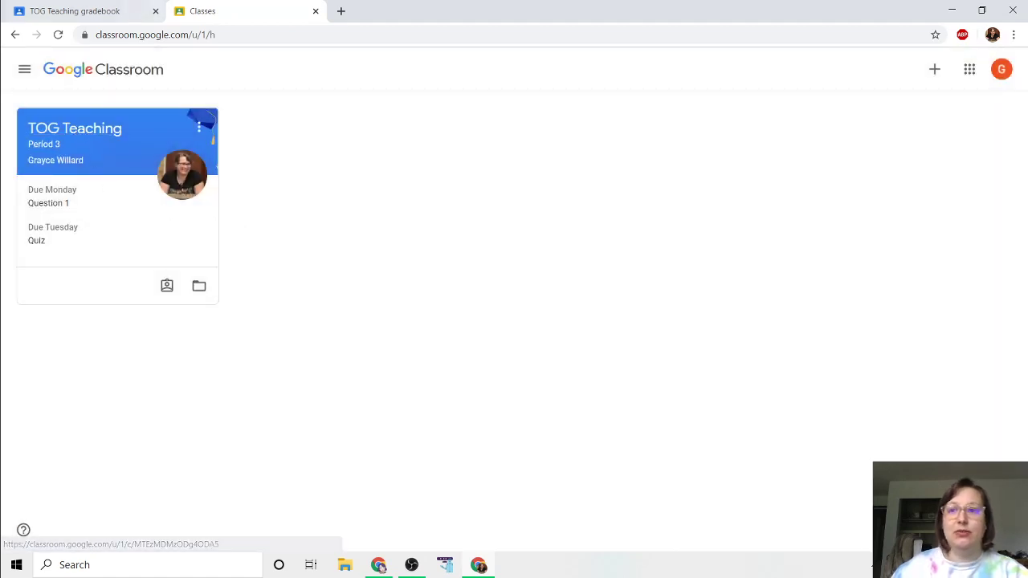
# Separate the student's Classroom page into its own window and arrange it side by side with the teacher's gradebook window.
pyautogui.moveTo(208, 11); pyautogui.dragTo(1027, 156)
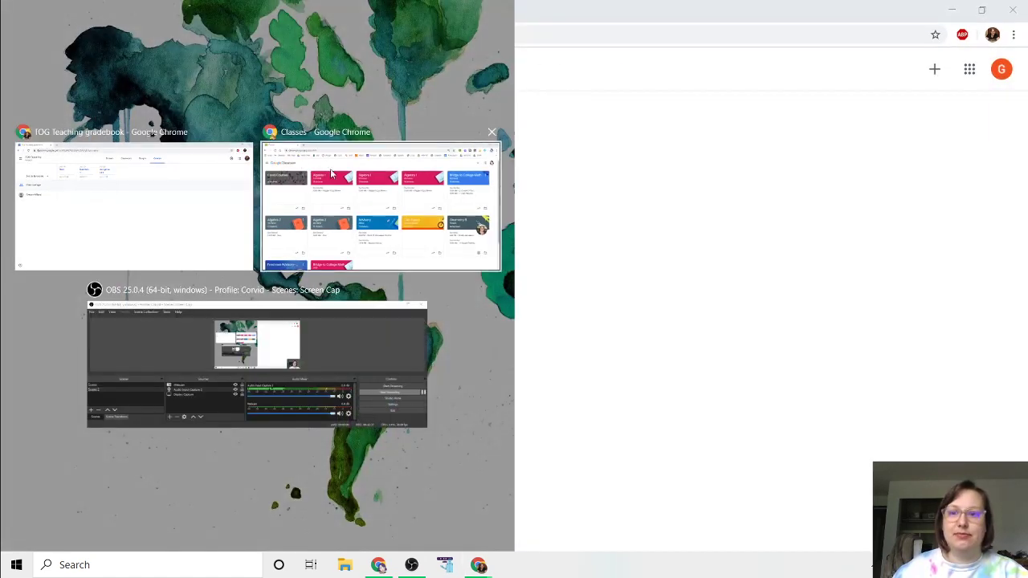
pyautogui.click(140, 207)
pyautogui.moveTo(623, 17); pyautogui.dragTo(1027, 161)
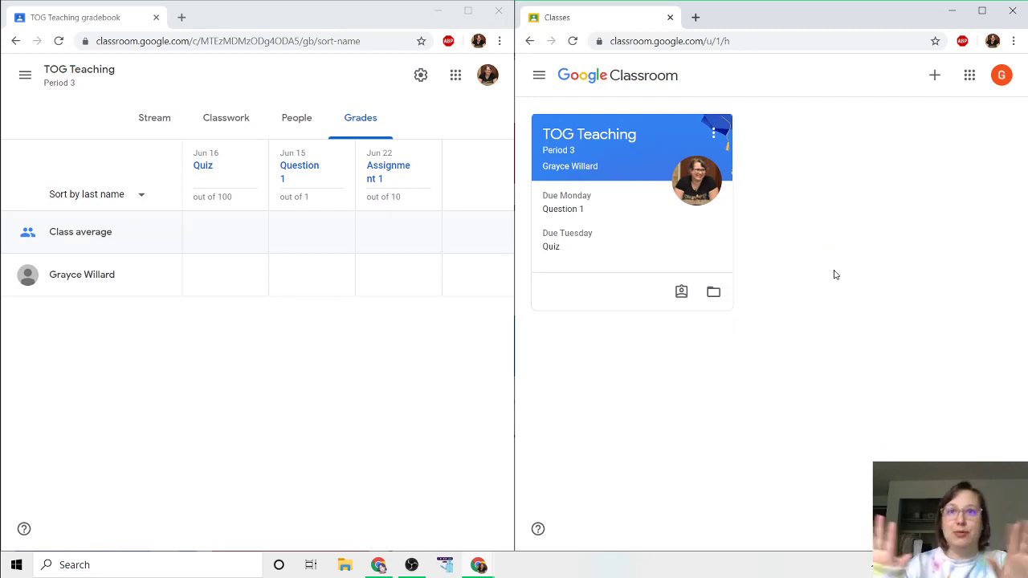
# Open TOG Teaching Period 3 in the student account, dismiss the post creation tip, and look over the stream.
pyautogui.click(592, 138)
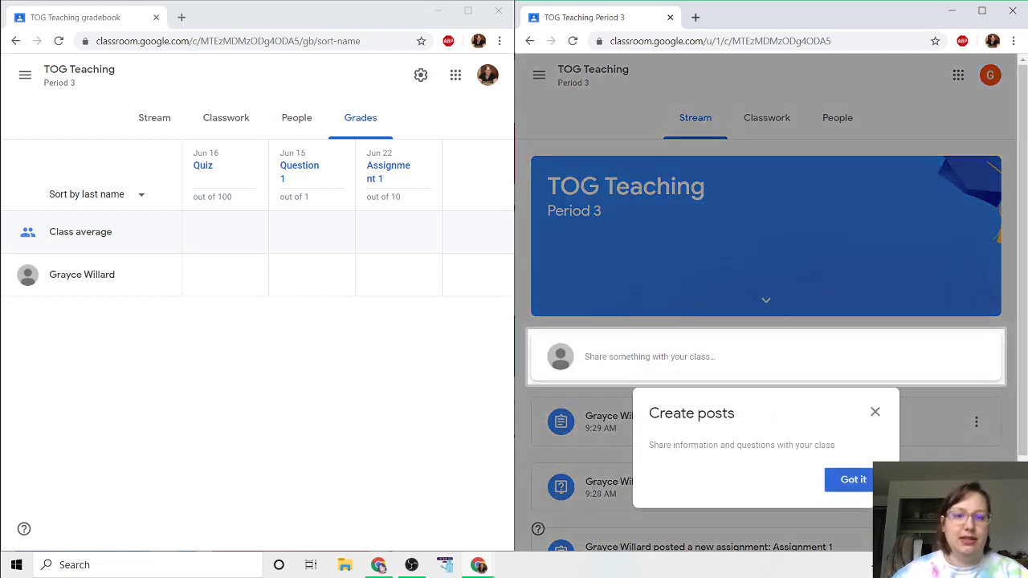
pyautogui.click(875, 413)
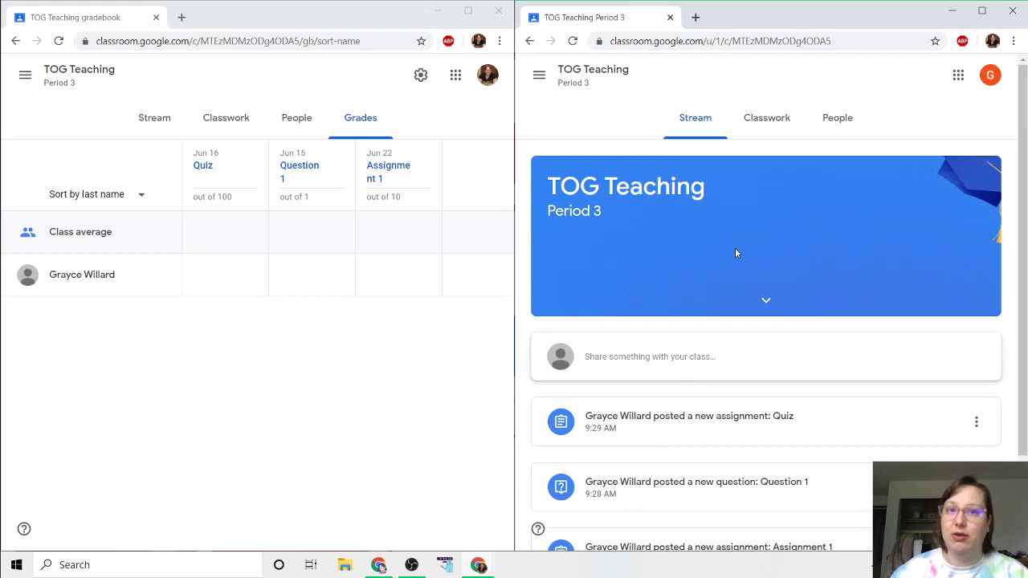
pyautogui.scroll(-1, 735, 253)
pyautogui.scroll(1, 735, 253)
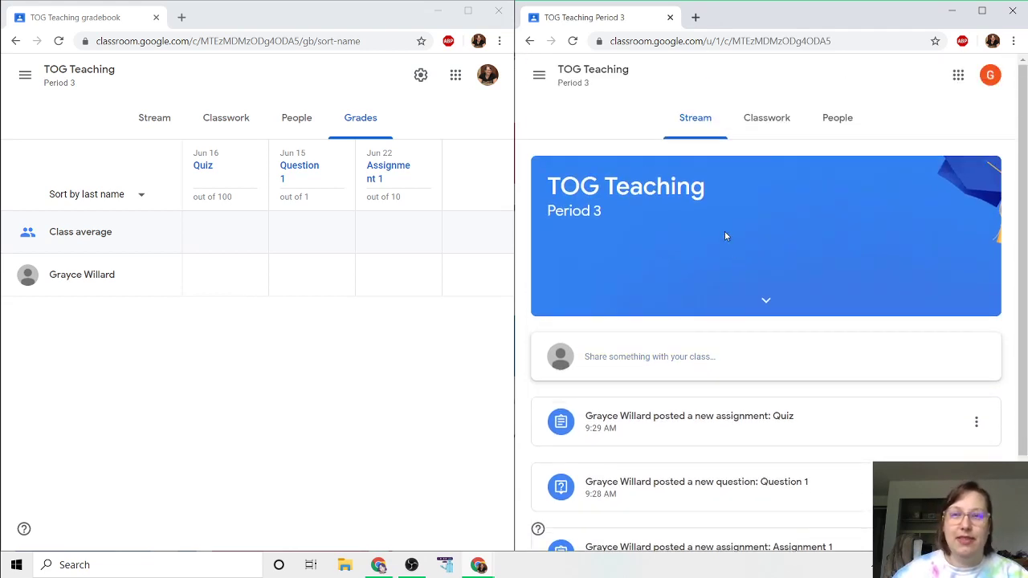
# Review the Period 3 class details and general settings in the teacher account, and close them without changes.
pyautogui.click(277, 122)
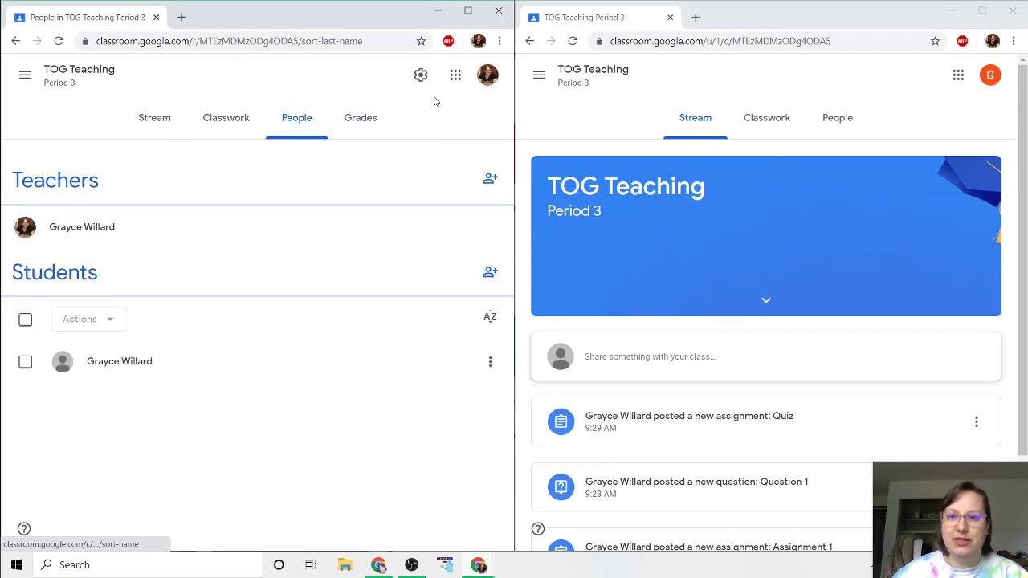
pyautogui.click(420, 78)
pyautogui.scroll(-5, 163, 362)
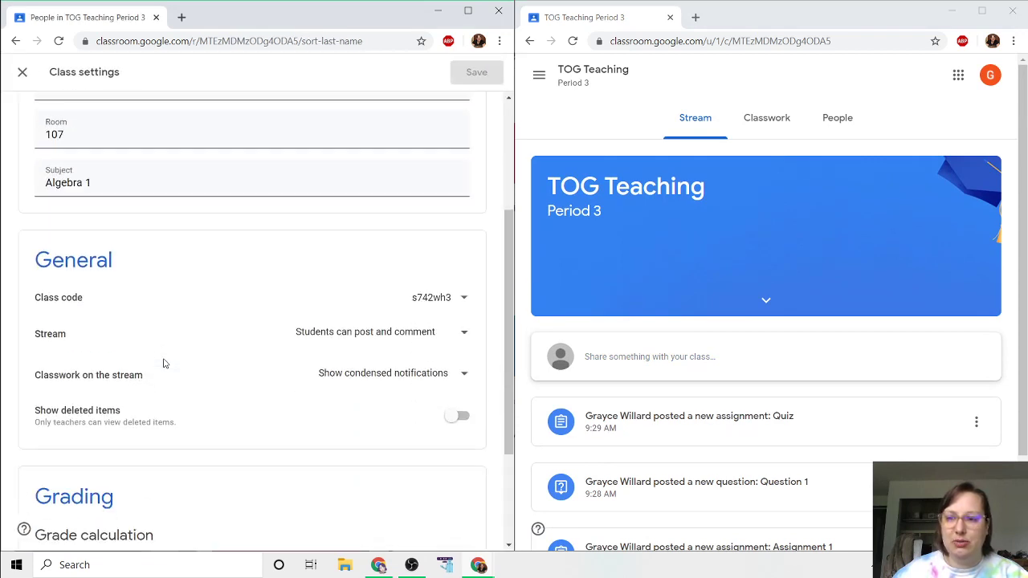
pyautogui.scroll(5, 245, 352)
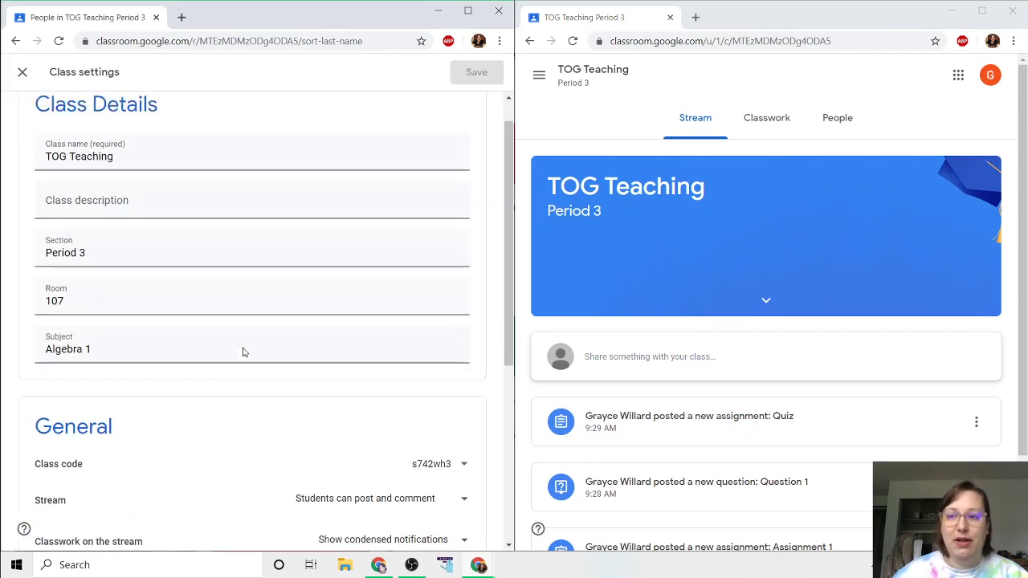
pyautogui.click(22, 72)
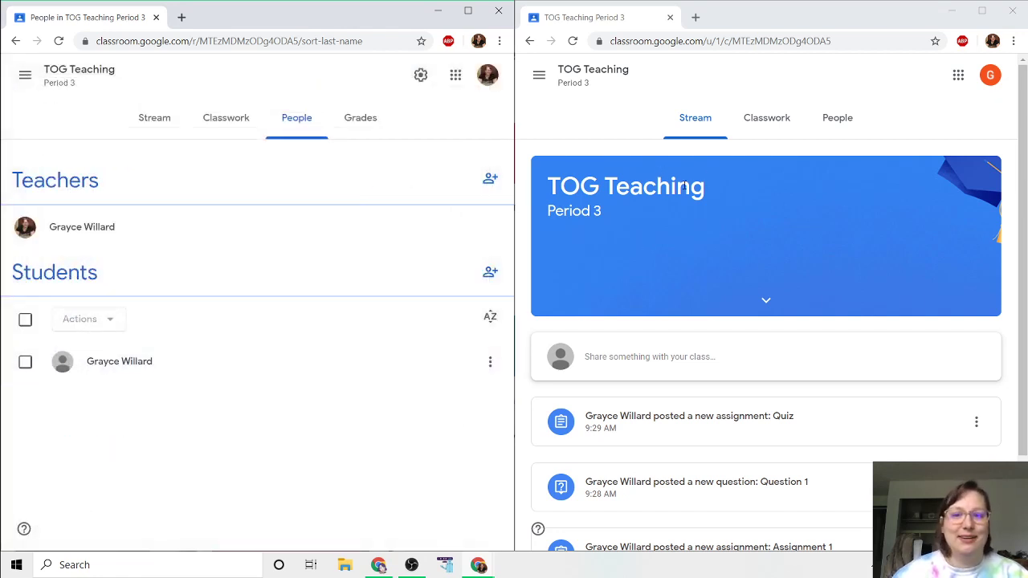
# Look over the student's stream, and return both the student and teacher accounts to their classes overviews for comparison.
pyautogui.scroll(-2, 654, 361)
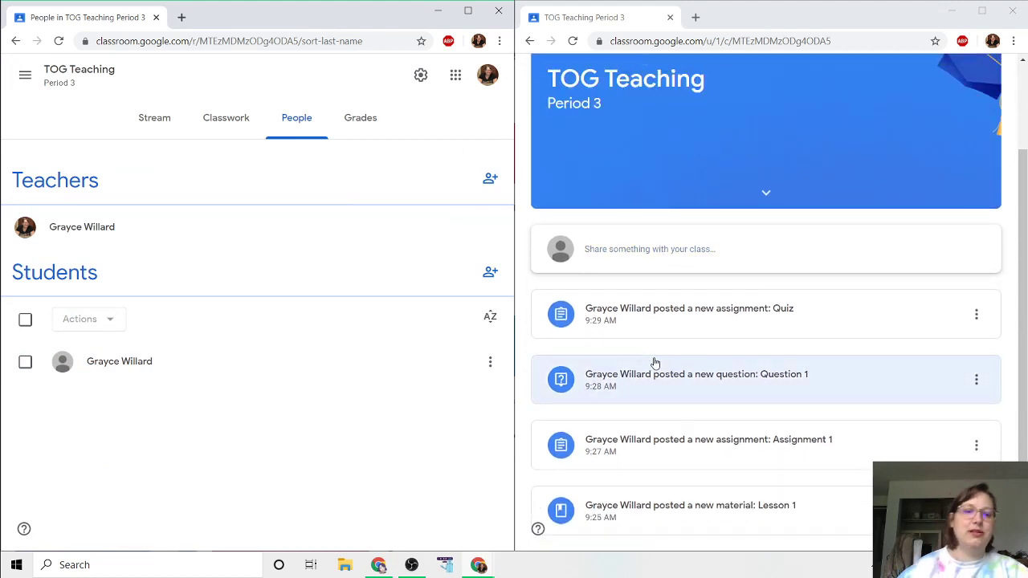
pyautogui.scroll(2, 654, 363)
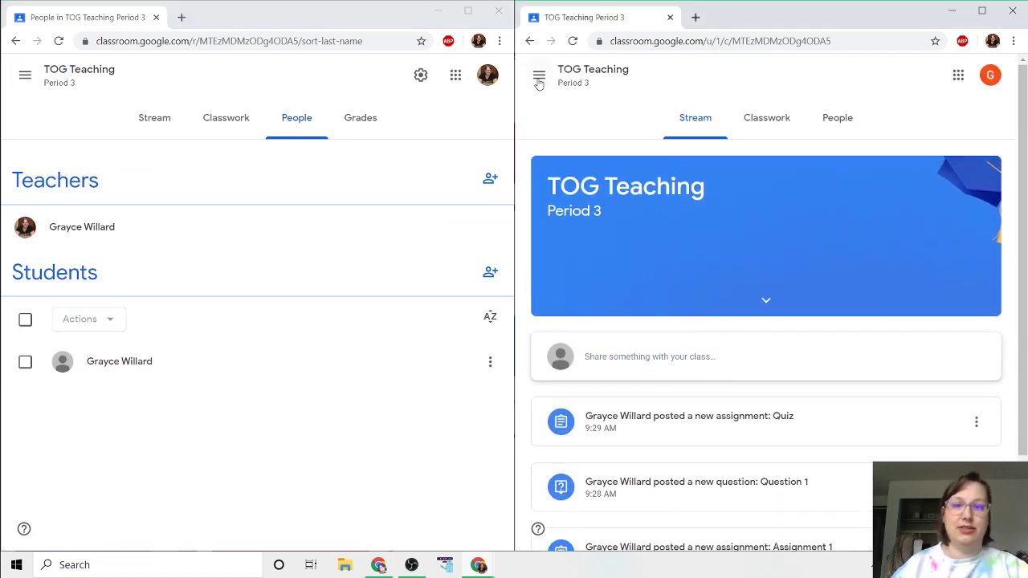
pyautogui.click(540, 77)
pyautogui.click(561, 91)
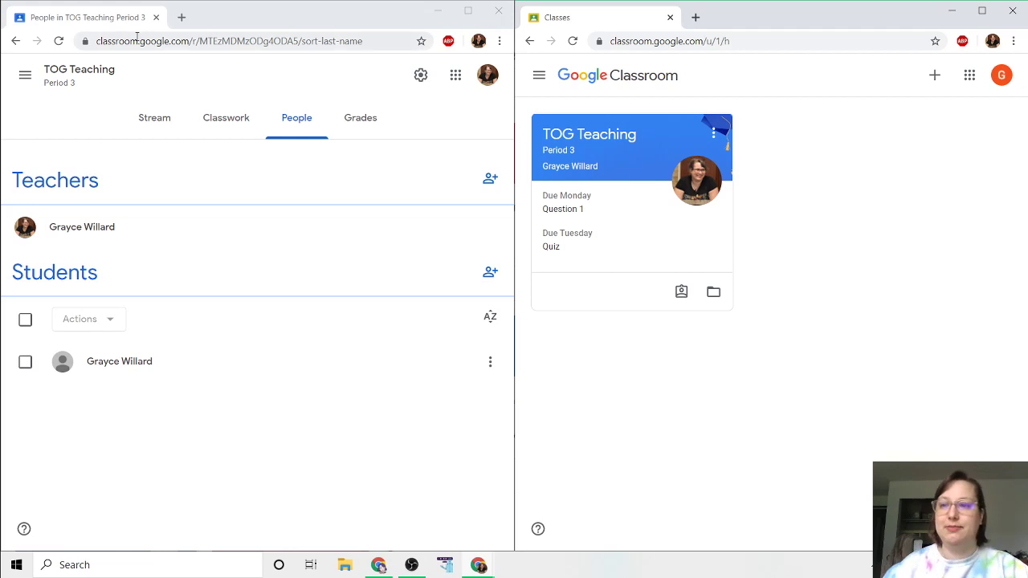
pyautogui.click(19, 82)
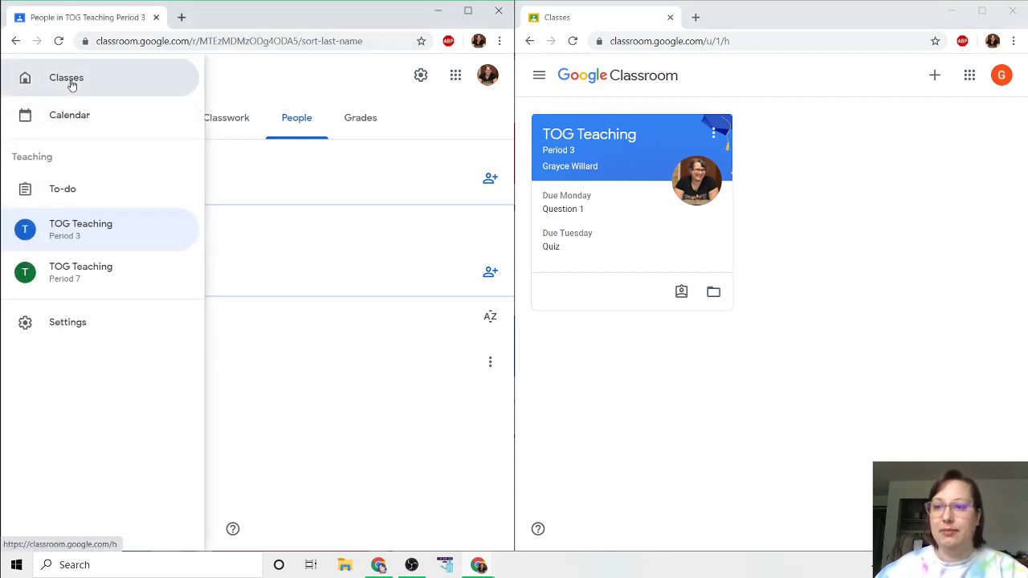
pyautogui.click(69, 81)
pyautogui.moveTo(337, 149); pyautogui.dragTo(120, 148)
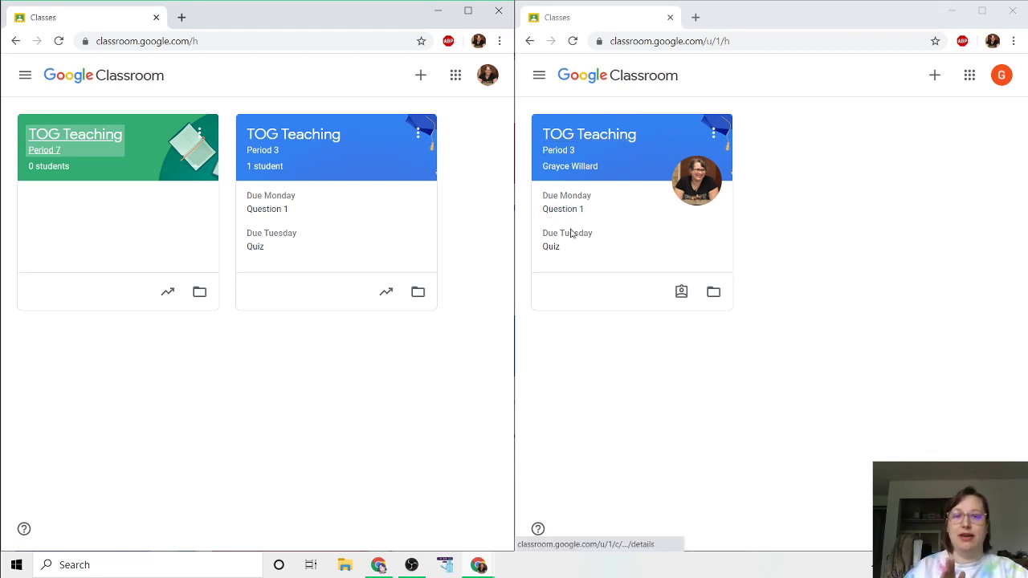
# Examine the student's to-do list, compare its due dates with the system calendar, and check the completed work list.
pyautogui.click(539, 76)
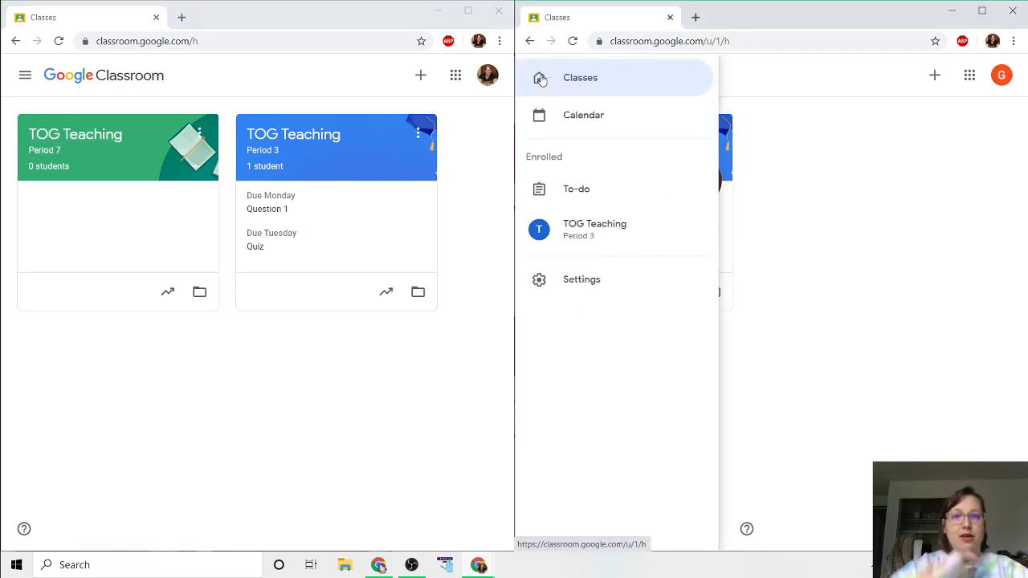
pyautogui.click(593, 197)
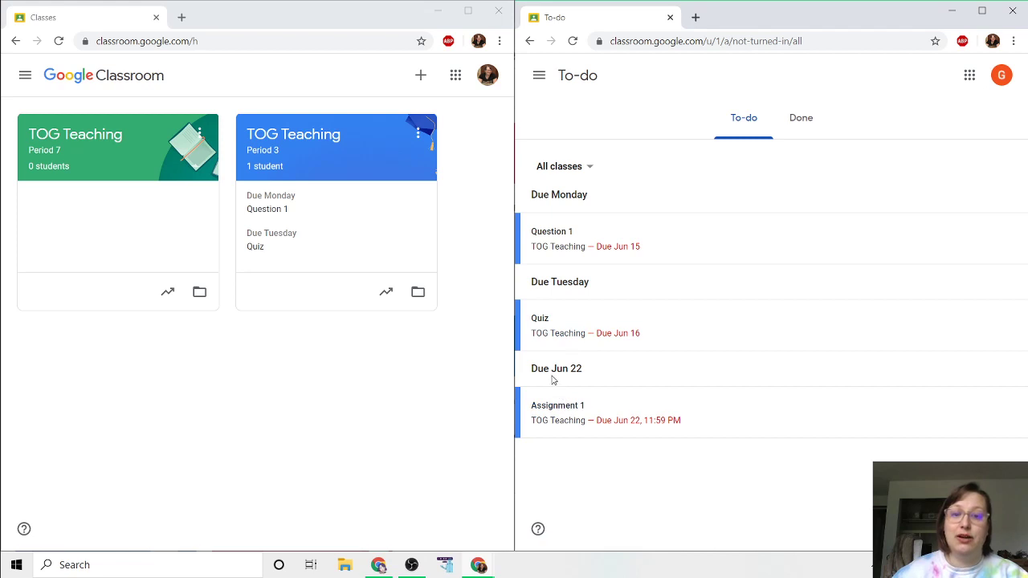
pyautogui.click(994, 564)
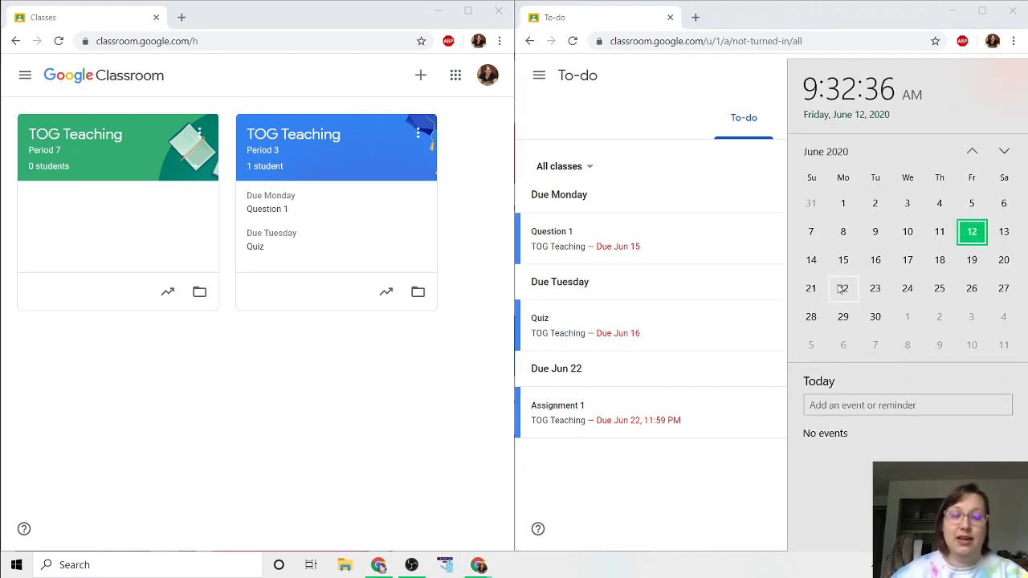
pyautogui.click(674, 459)
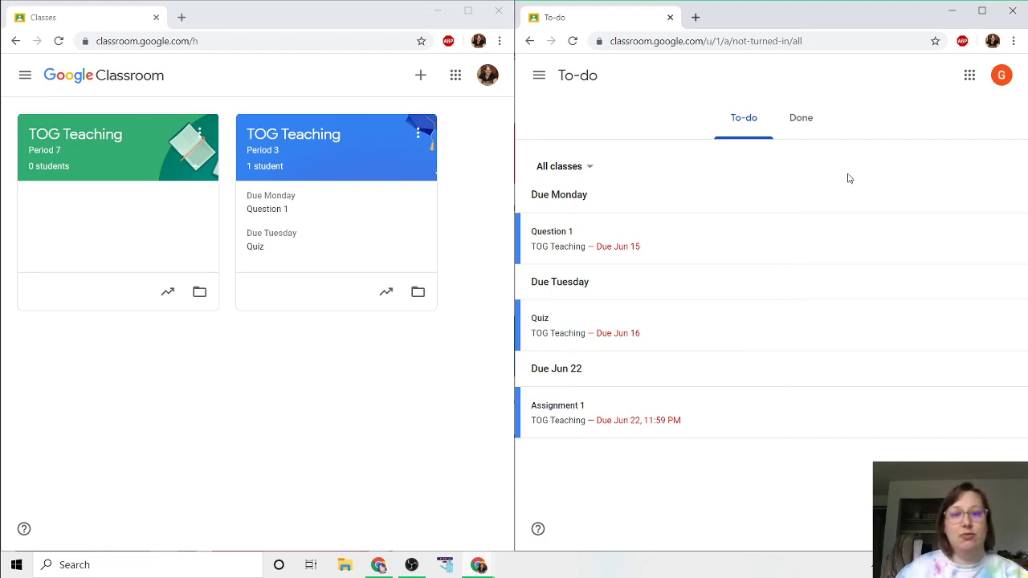
pyautogui.click(815, 130)
pyautogui.click(757, 116)
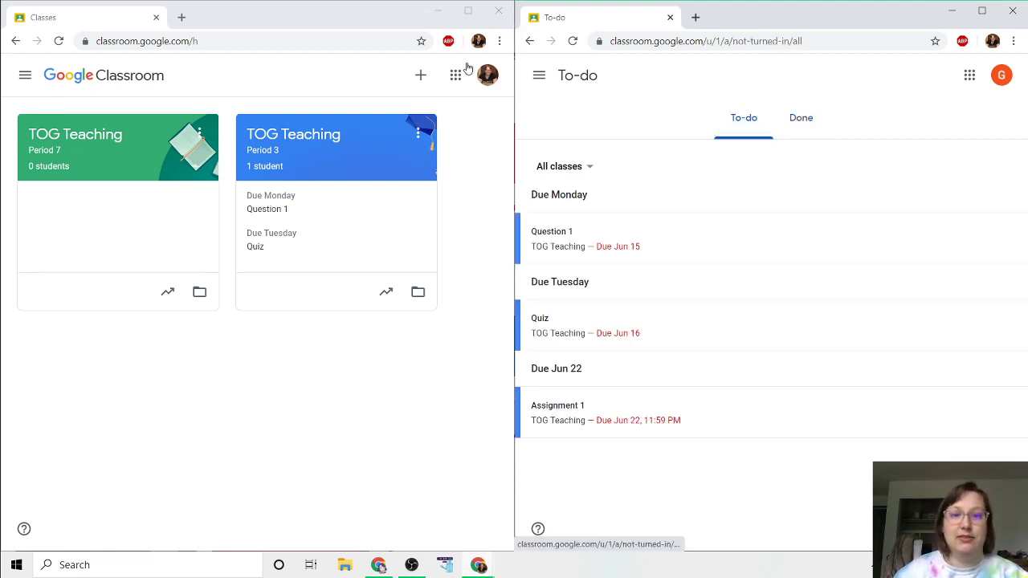
# View Question 1 from the student's to-do list, and return to the student's classes overview.
pyautogui.click(555, 232)
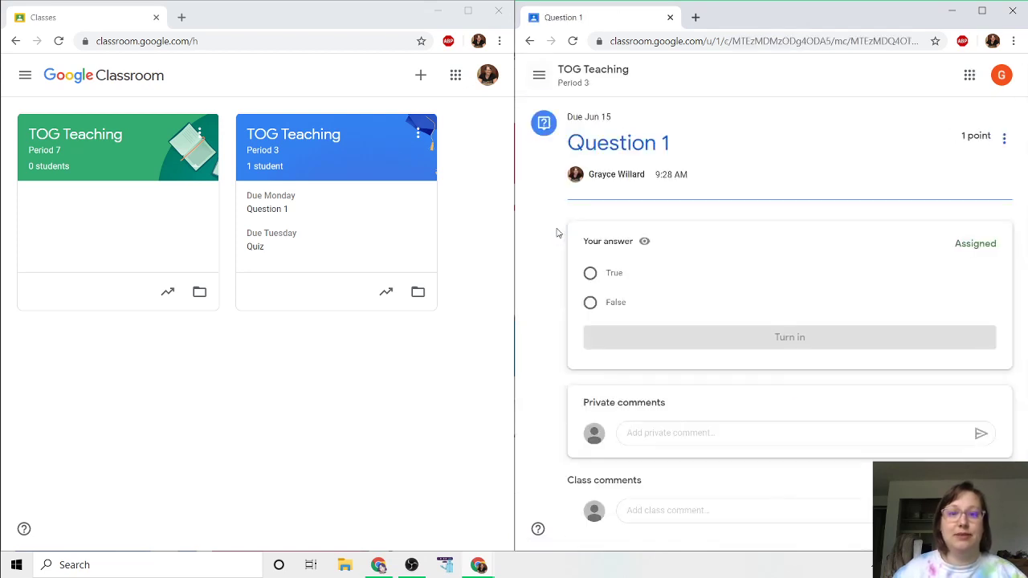
pyautogui.click(537, 78)
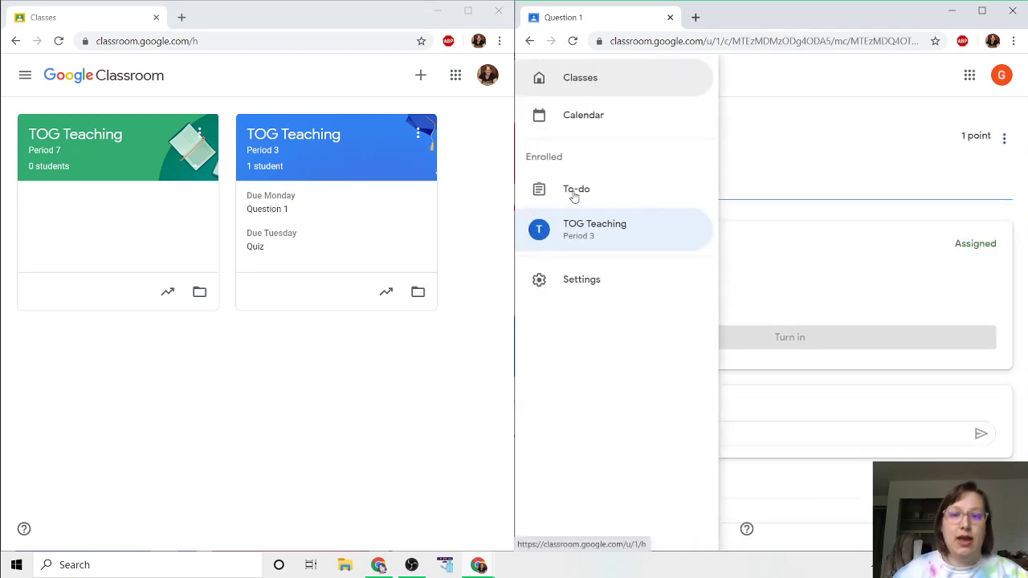
pyautogui.click(586, 85)
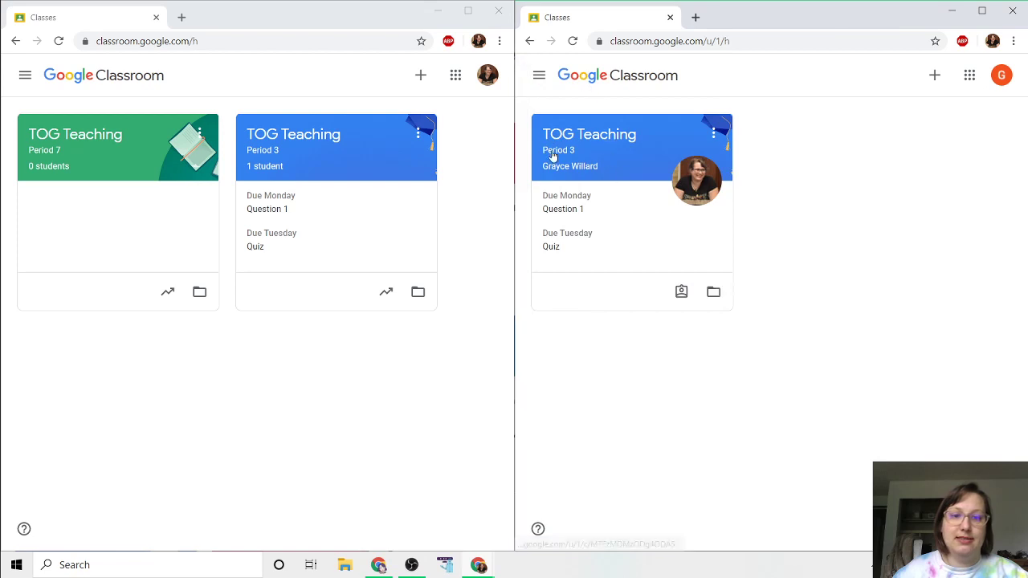
# In the student account, open the TOG Teaching Period 3 class and post "Yo wassuppppp maaaaannnnnn" to its stream.
pyautogui.click(573, 135)
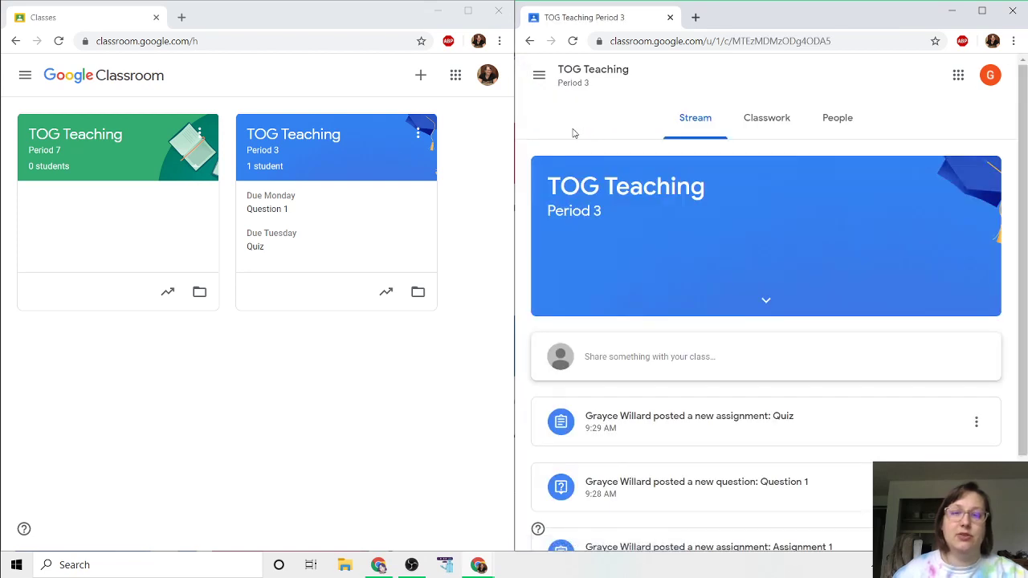
pyautogui.scroll(-2, 634, 245)
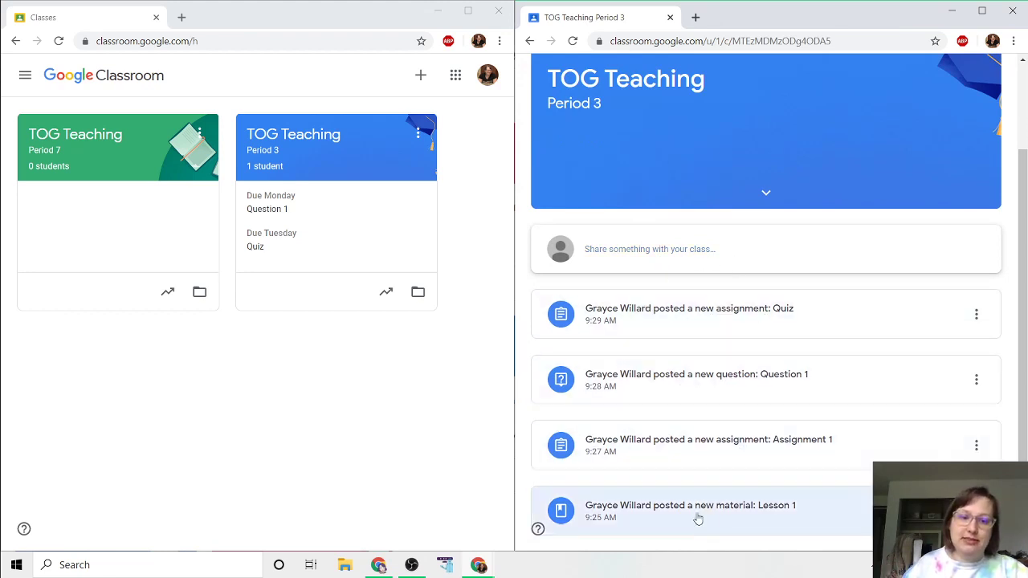
pyautogui.click(664, 251)
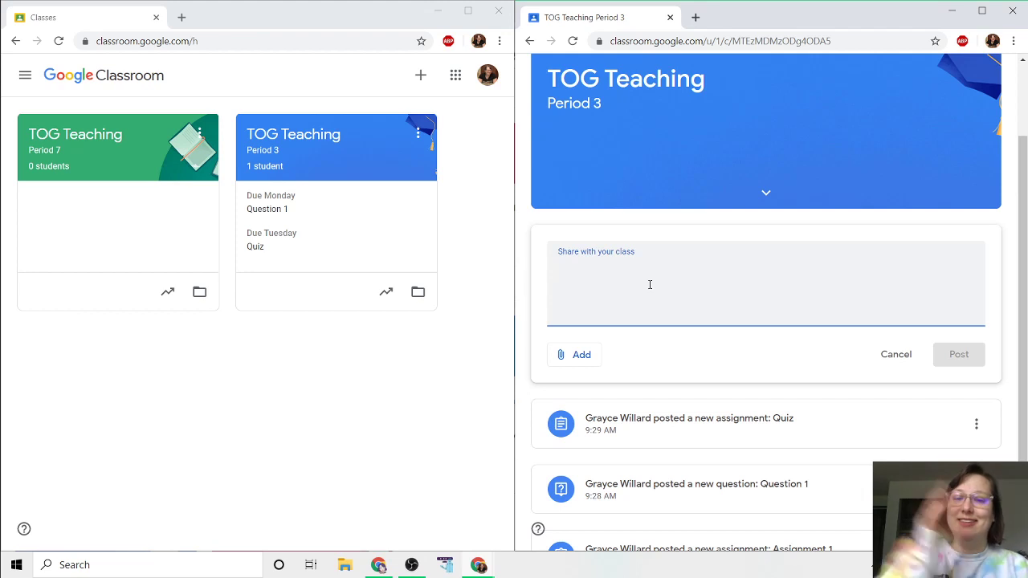
pyautogui.write('Yo wassup')
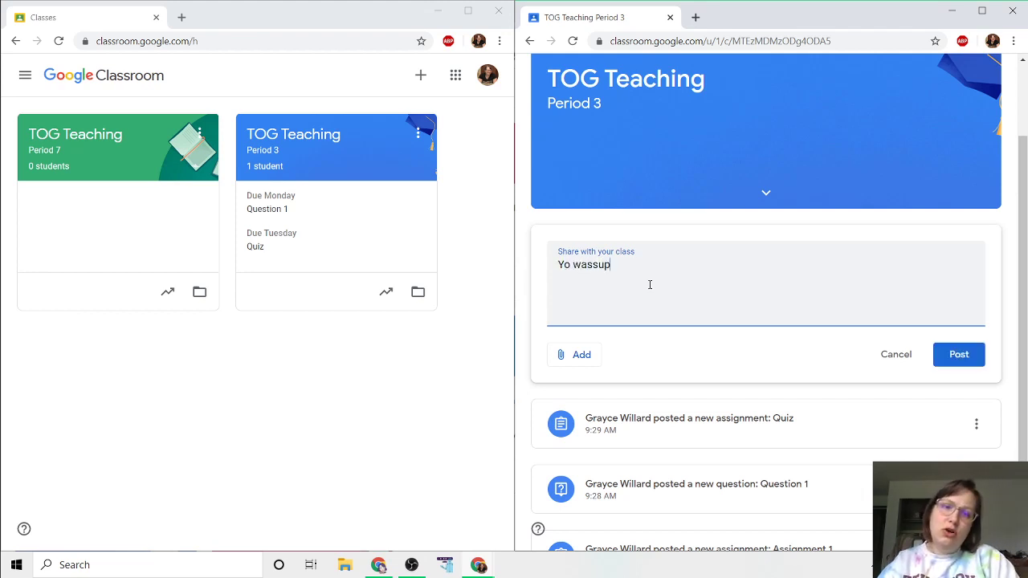
pyautogui.write('pppp maaaaannnnnn')
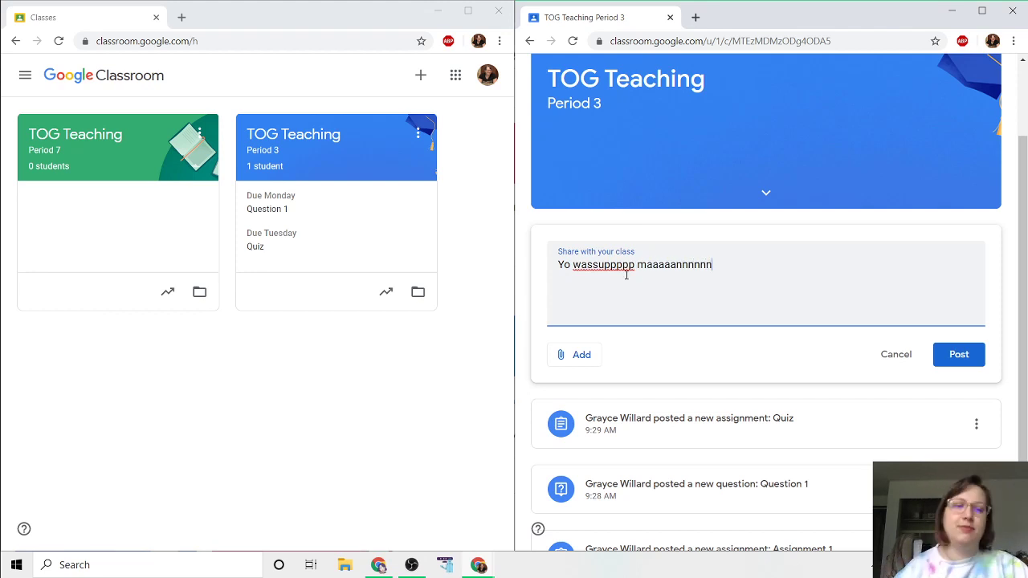
pyautogui.click(964, 361)
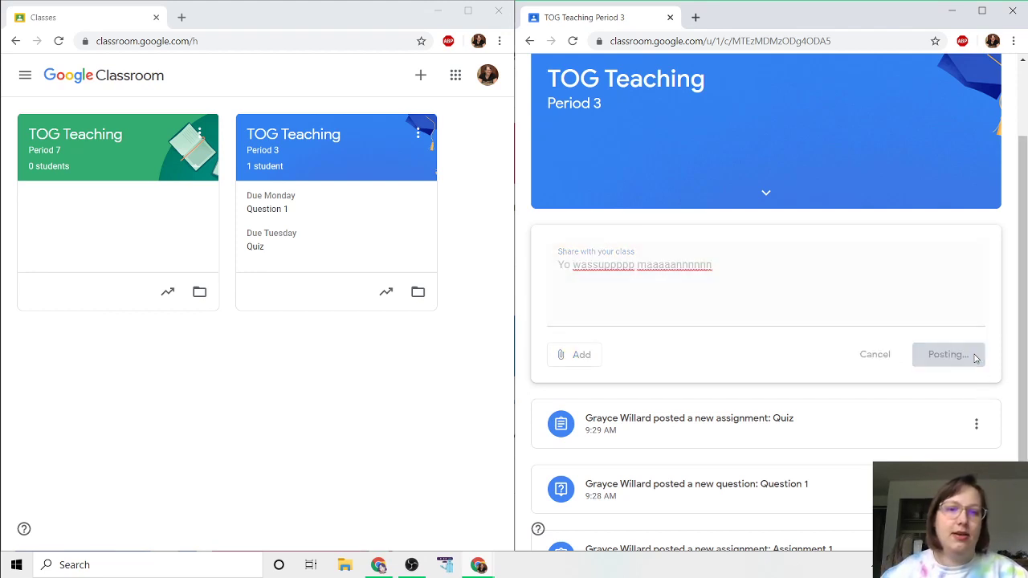
# In the teacher account, open the Period 3 class, load the stream update, and view the student's new post.
pyautogui.click(289, 134)
pyautogui.scroll(-2, 205, 338)
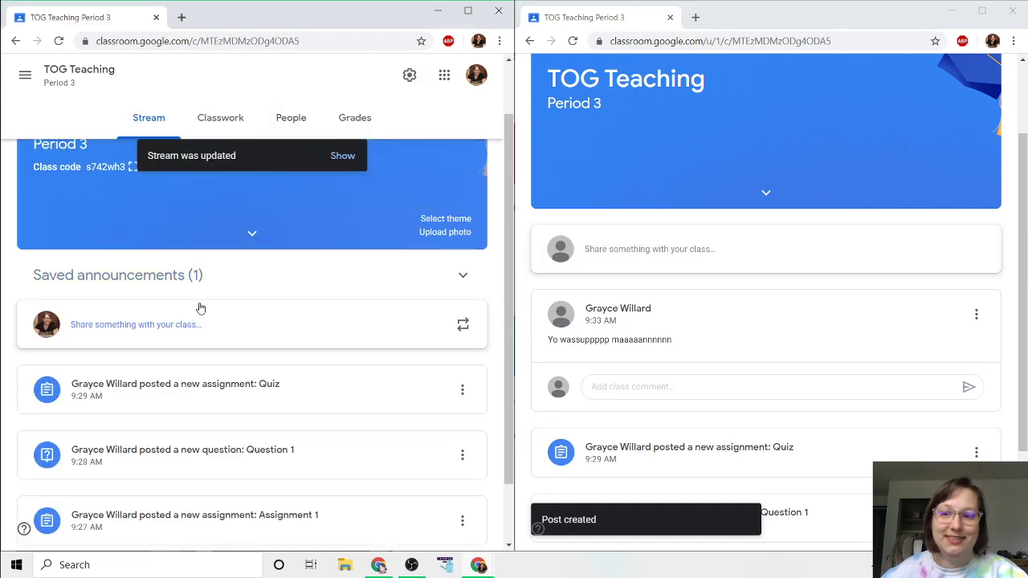
pyautogui.scroll(2, 197, 305)
pyautogui.click(337, 157)
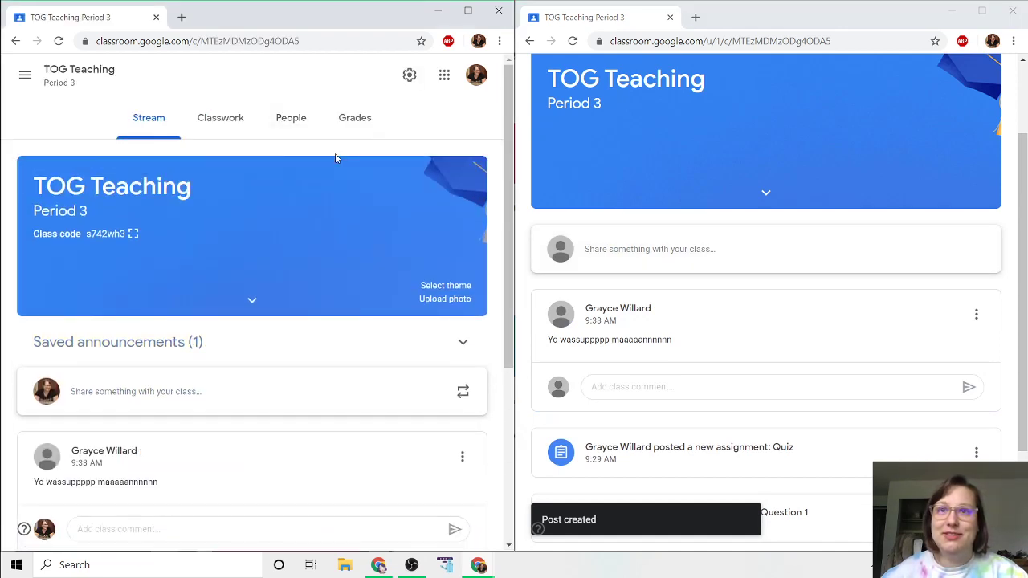
pyautogui.scroll(-2, 241, 345)
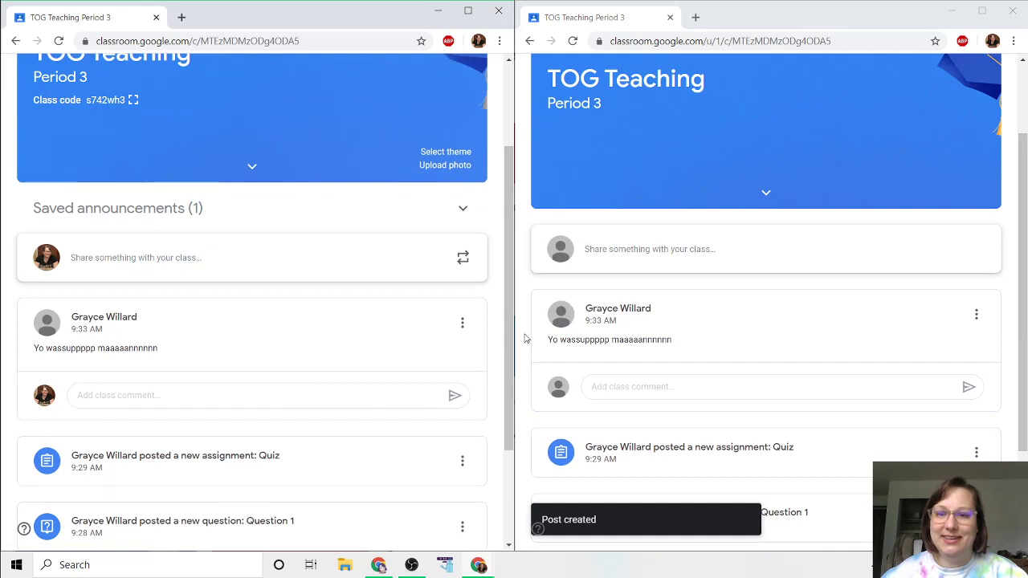
# Delete the student's post from the Period 3 stream in the teacher account.
pyautogui.click(462, 324)
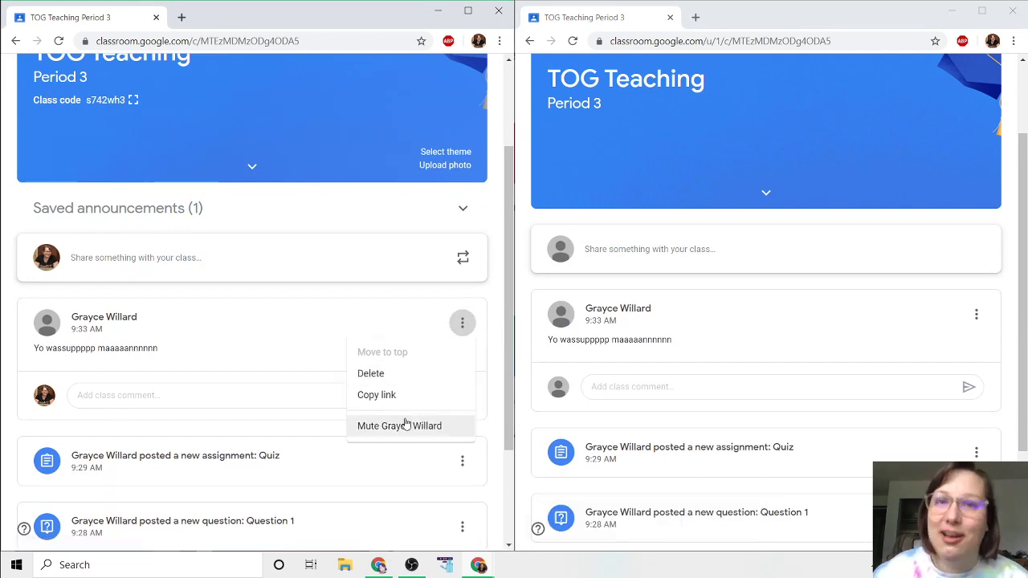
pyautogui.click(398, 376)
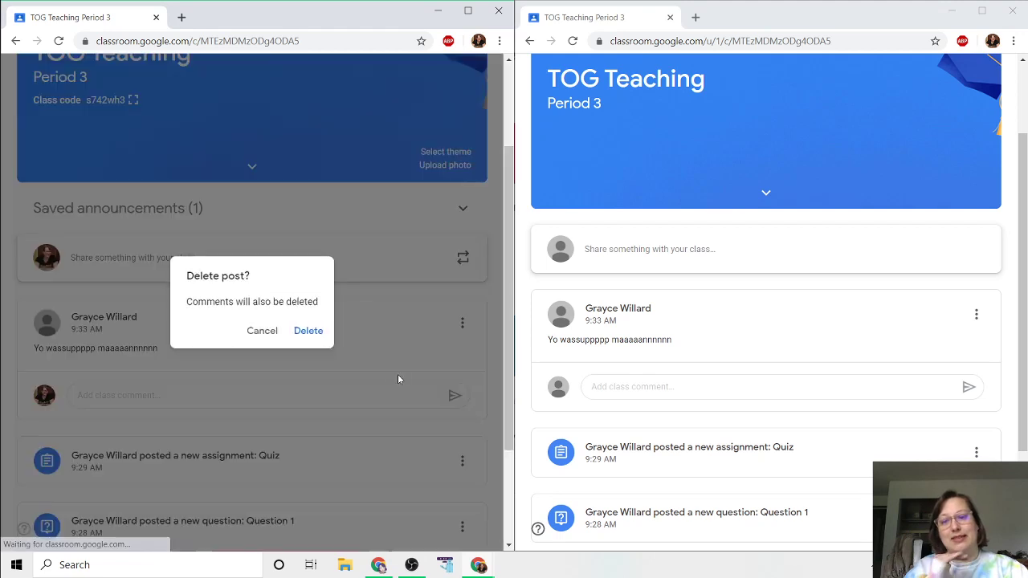
pyautogui.click(300, 331)
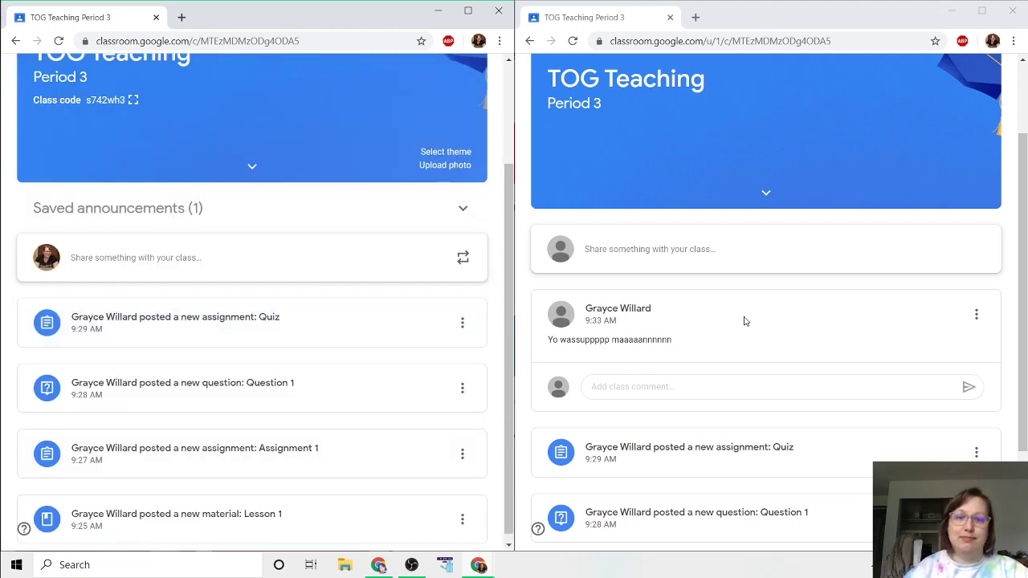
pyautogui.scroll(3, 778, 315)
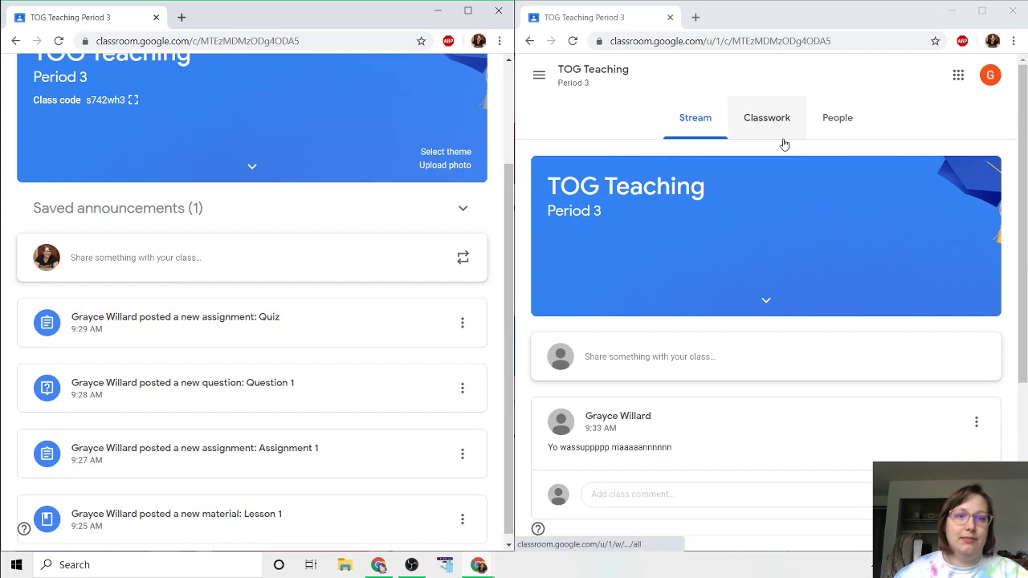
pyautogui.scroll(-3, 794, 392)
pyautogui.scroll(3, 794, 392)
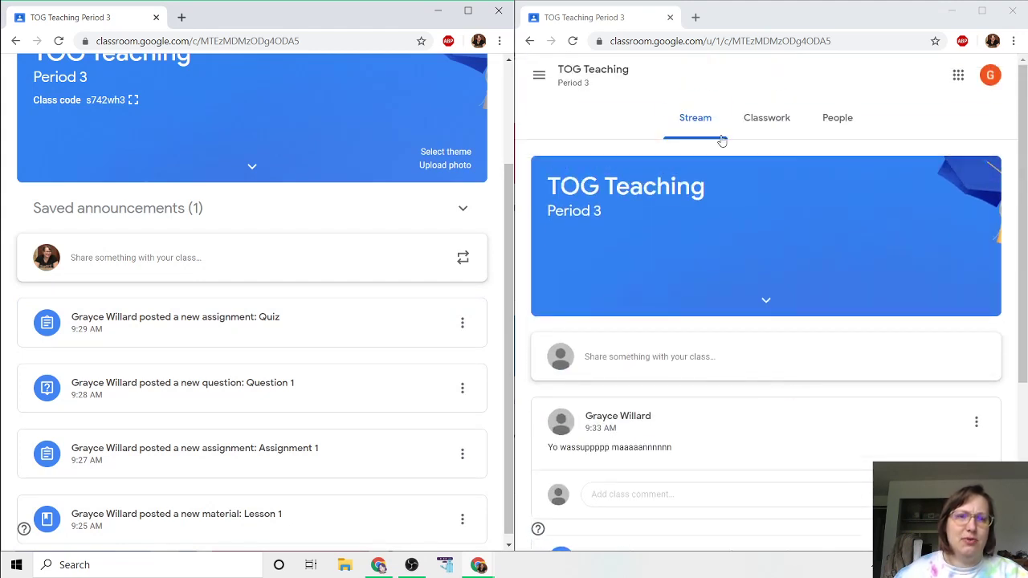
# Open the Party Invite form attached to the Quiz in the student's classwork.
pyautogui.click(788, 117)
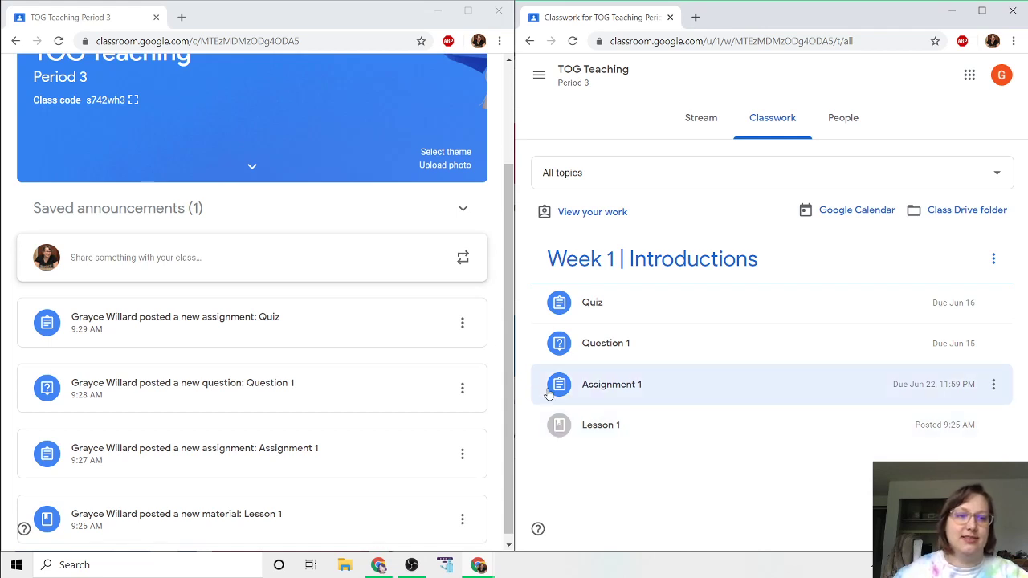
pyautogui.click(644, 306)
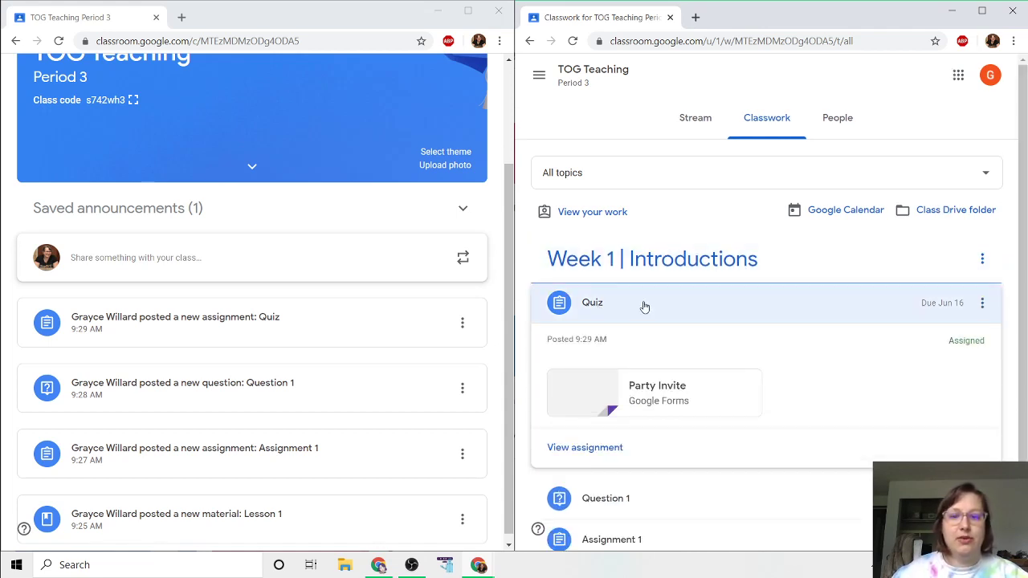
pyautogui.click(640, 382)
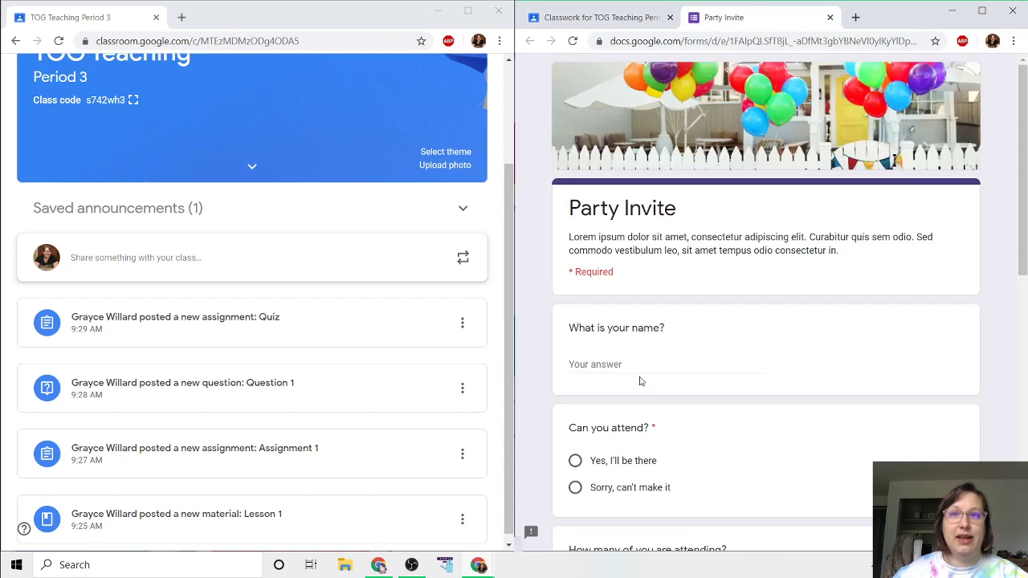
pyautogui.scroll(-3, 642, 383)
pyautogui.scroll(3, 647, 389)
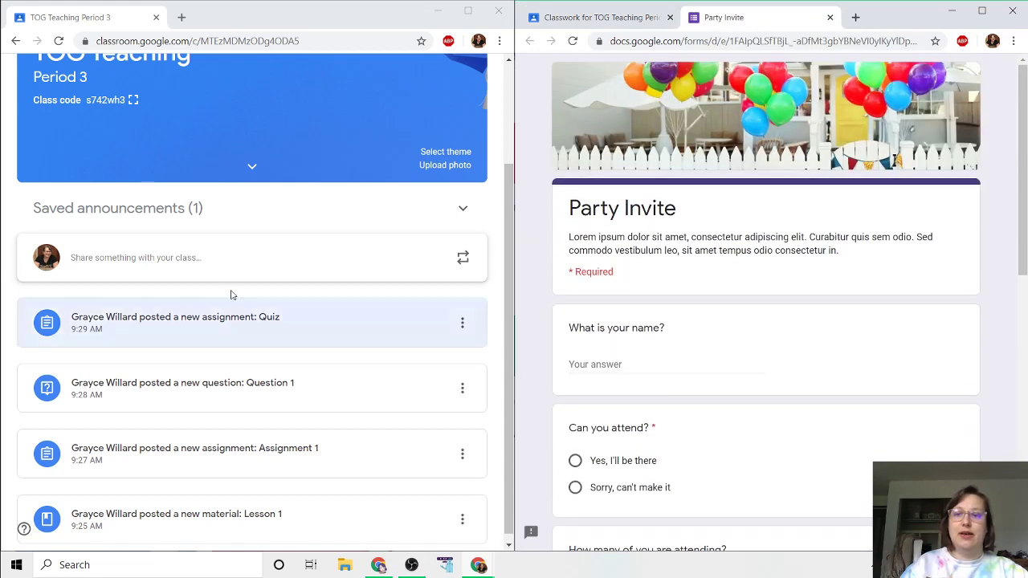
pyautogui.scroll(1, 211, 244)
pyautogui.scroll(1, 211, 245)
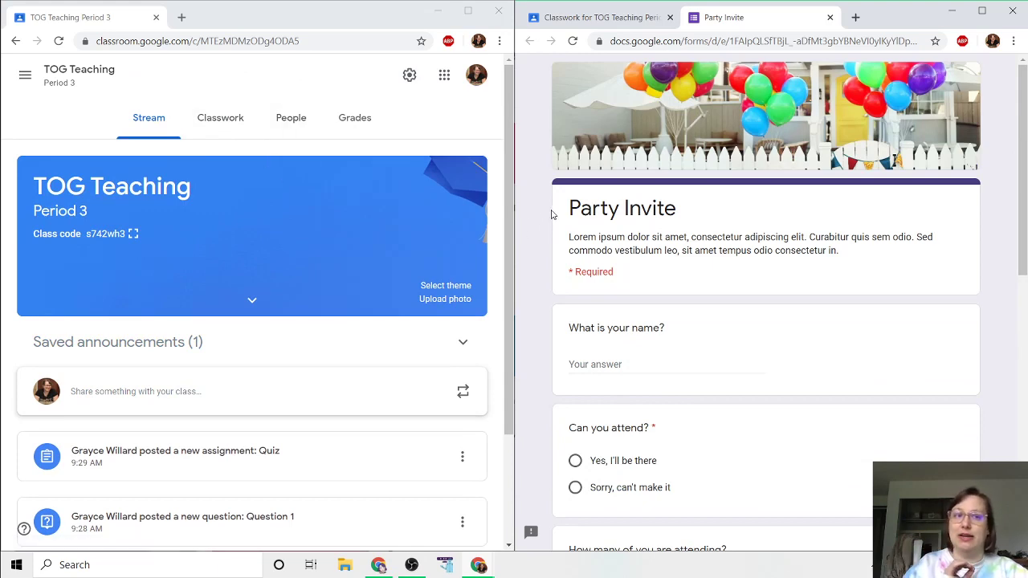
# Fill in the respondent's name, choose "Yes, I'll be there" for attendance, and enter 2 as the number attending.
pyautogui.scroll(-6, 608, 239)
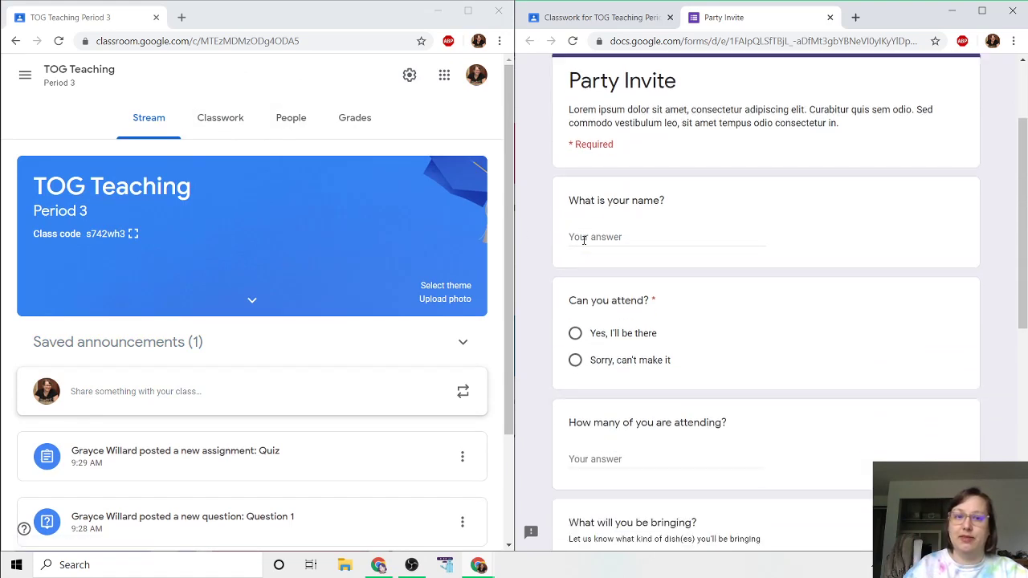
pyautogui.scroll(5, 608, 239)
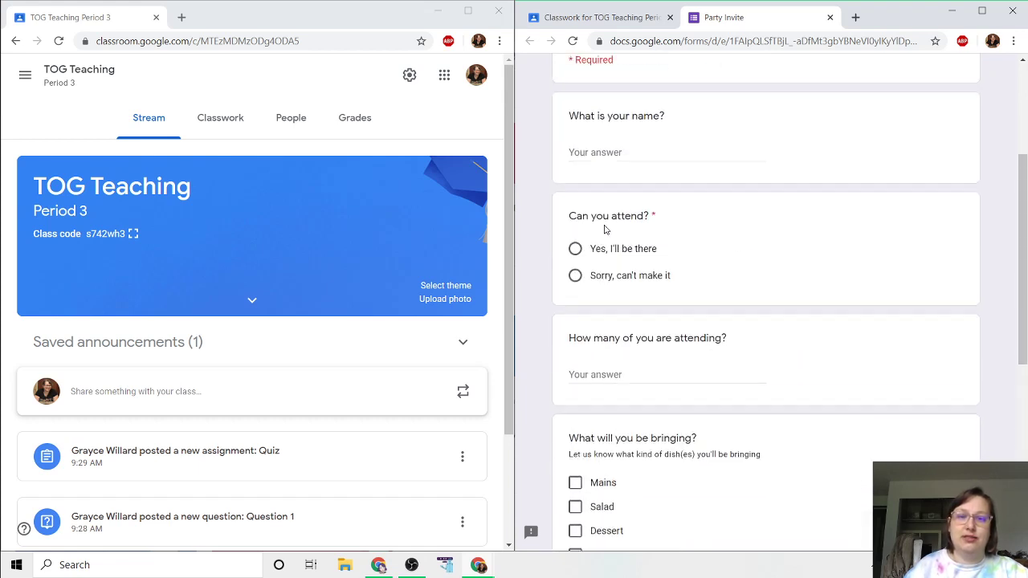
pyautogui.click(609, 229)
pyautogui.write('Grayce')
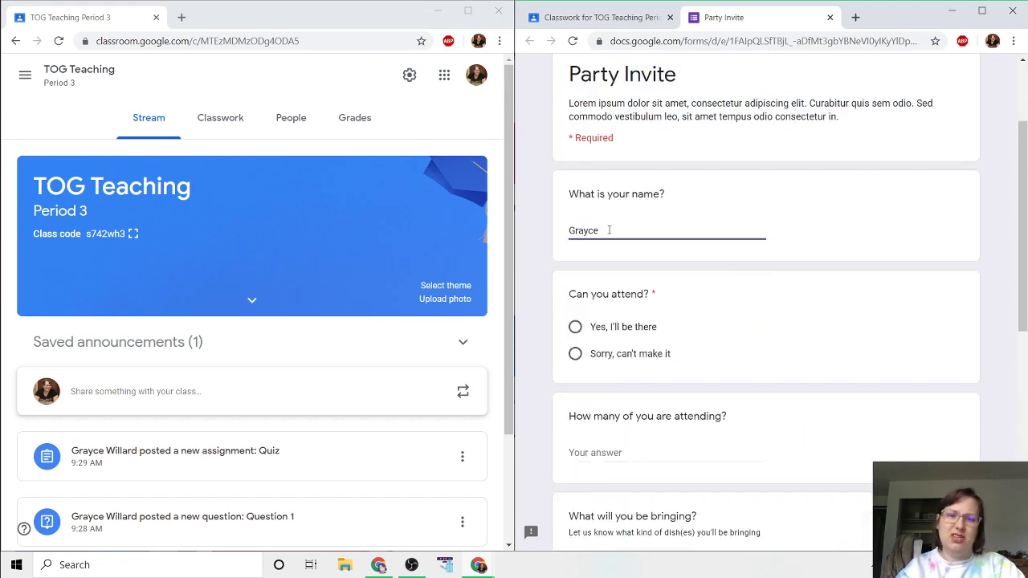
pyautogui.press('Tab')
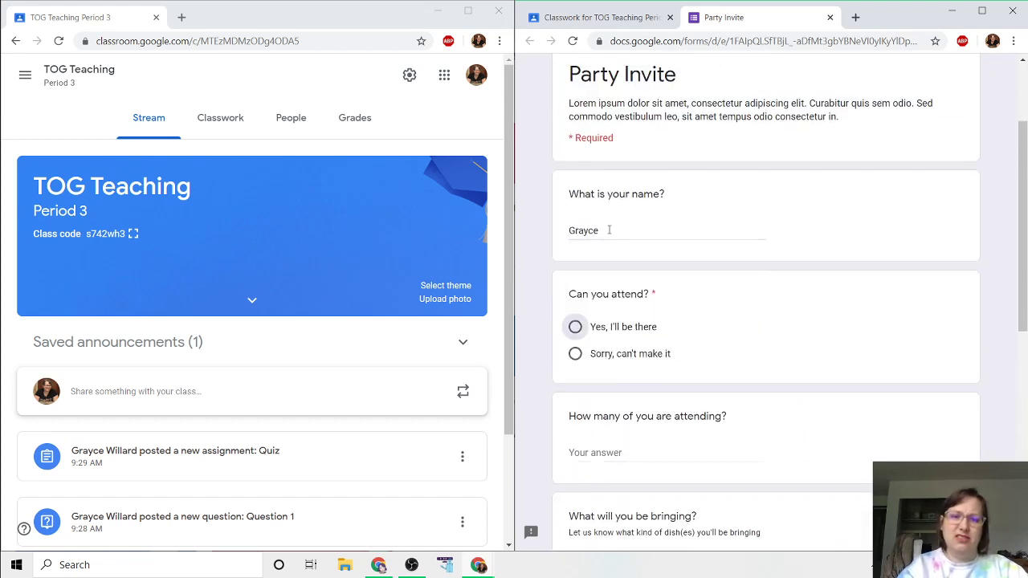
pyautogui.click(575, 327)
pyautogui.scroll(-2, 578, 330)
pyautogui.click(607, 321)
pyautogui.write('2')
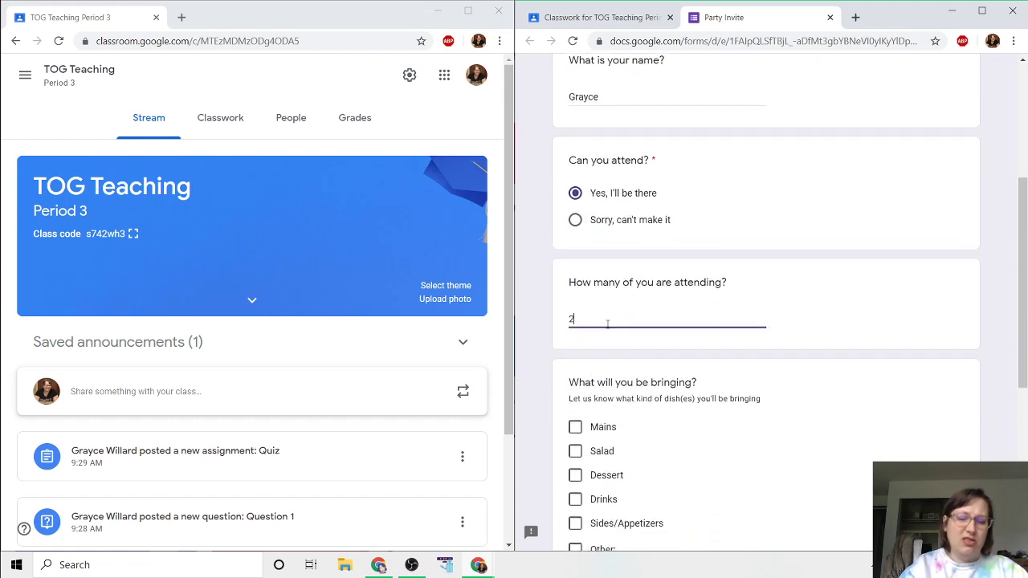
# Select Salad as the dish being brought and enter "No DAIRY" for allergies or dietary restrictions.
pyautogui.scroll(-2, 610, 326)
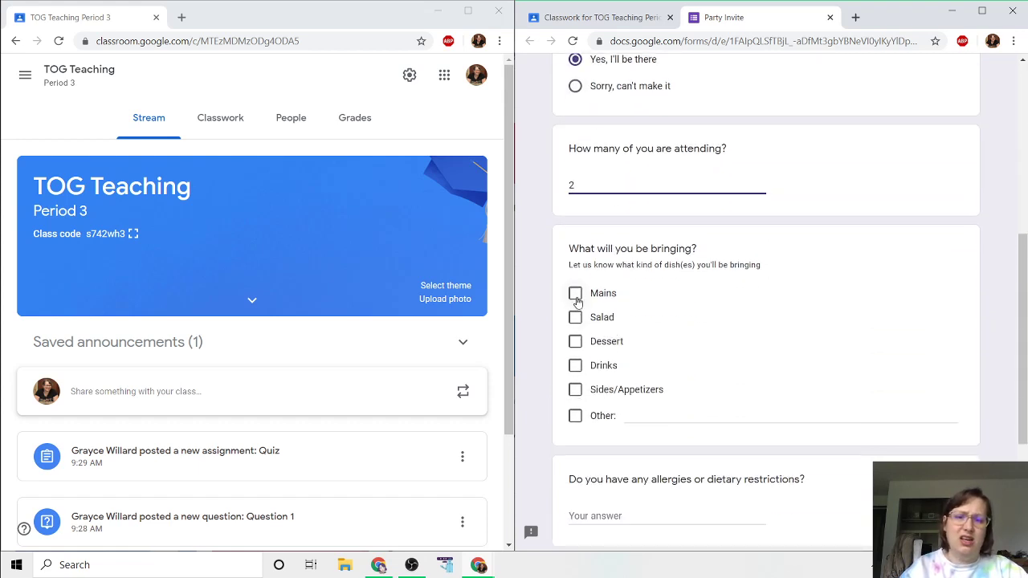
pyautogui.click(575, 318)
pyautogui.scroll(-3, 646, 366)
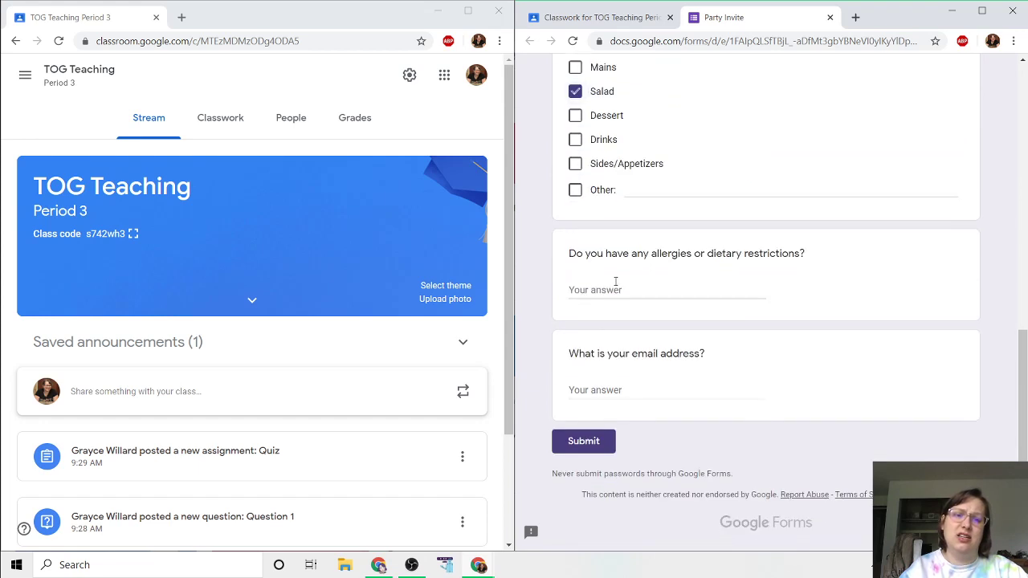
pyautogui.click(616, 290)
pyautogui.write('No DAIRY')
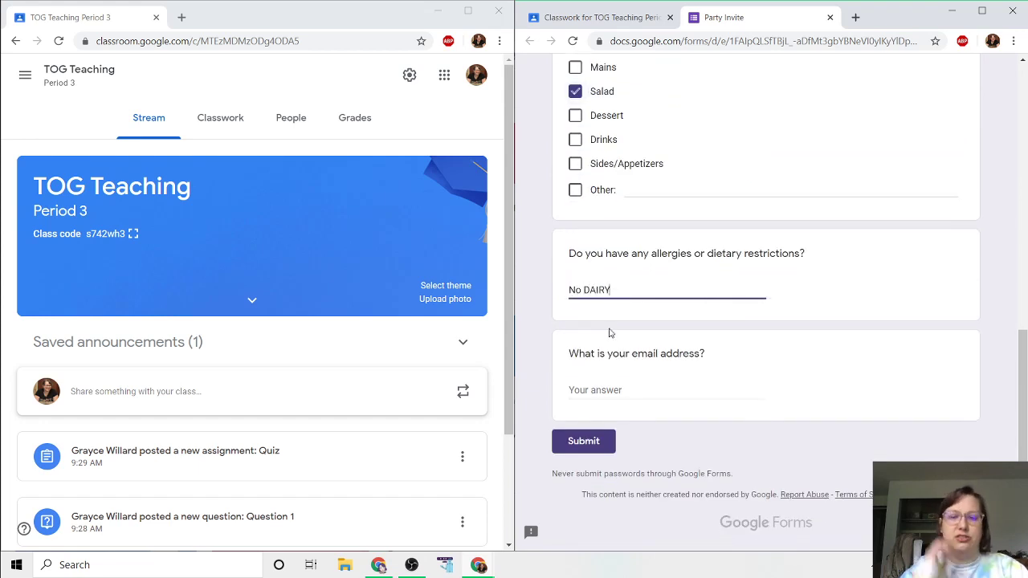
# Fill in the email address with the suggested entry and submit the Party Invite form.
pyautogui.click(606, 391)
pyautogui.click(615, 418)
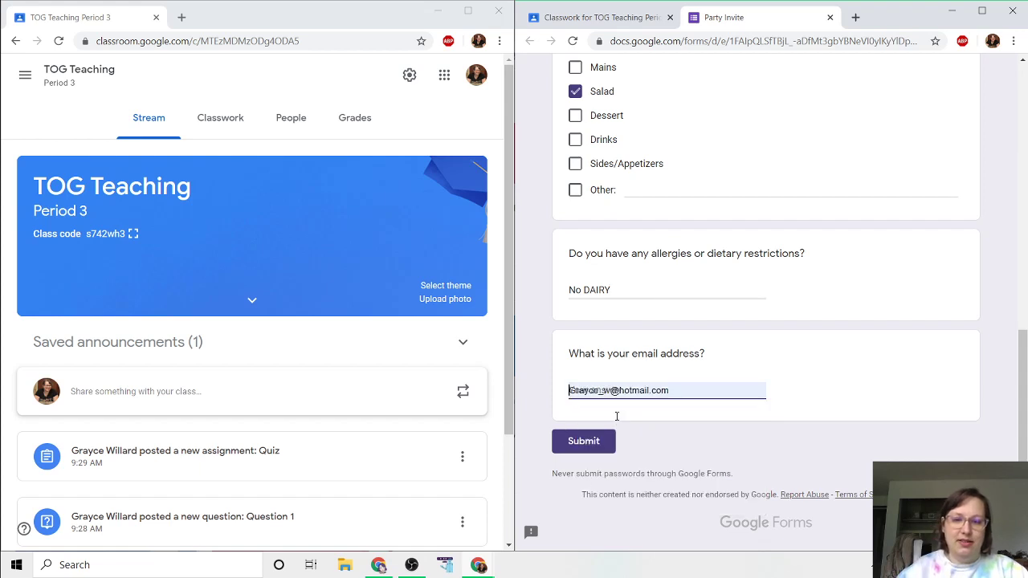
pyautogui.click(597, 447)
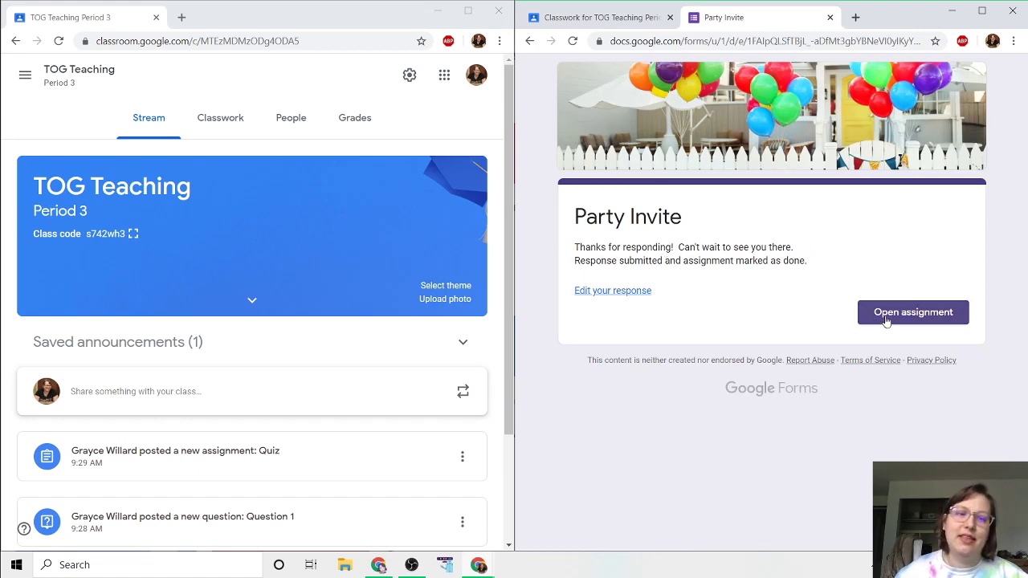
# Return to the student's classwork, answer Question 1 with True and turn it in.
pyautogui.click(594, 17)
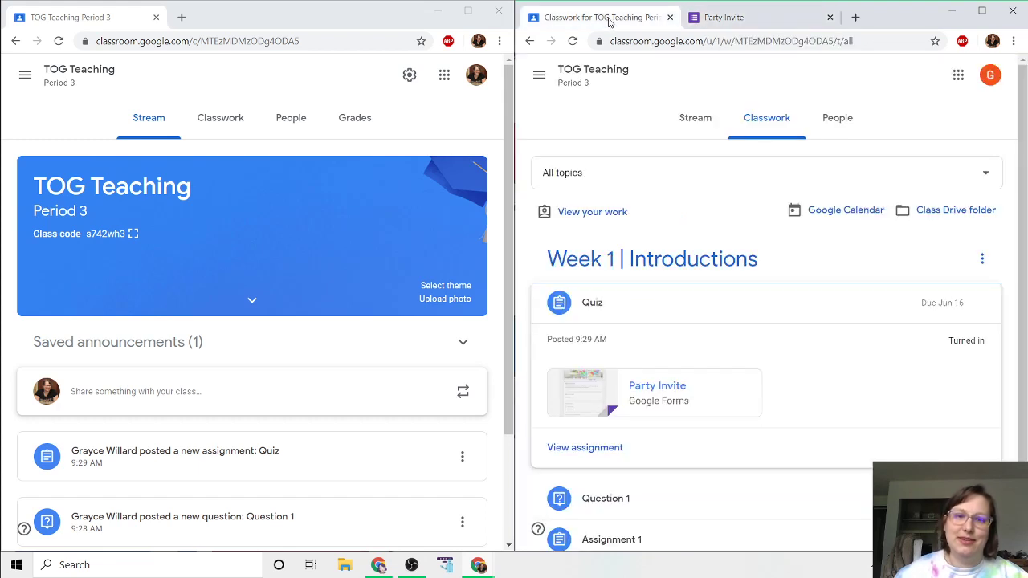
pyautogui.scroll(-2, 635, 305)
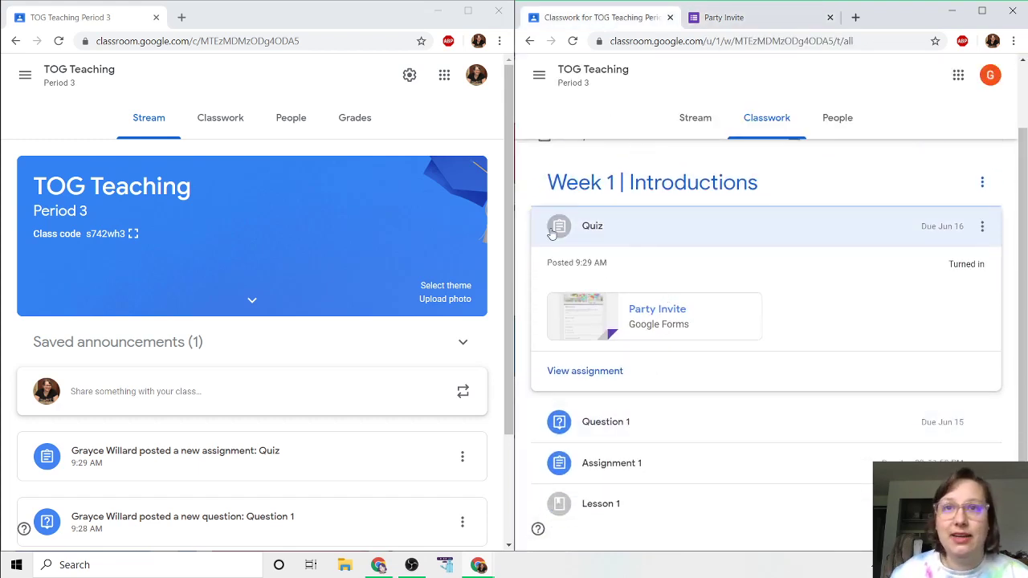
pyautogui.click(661, 423)
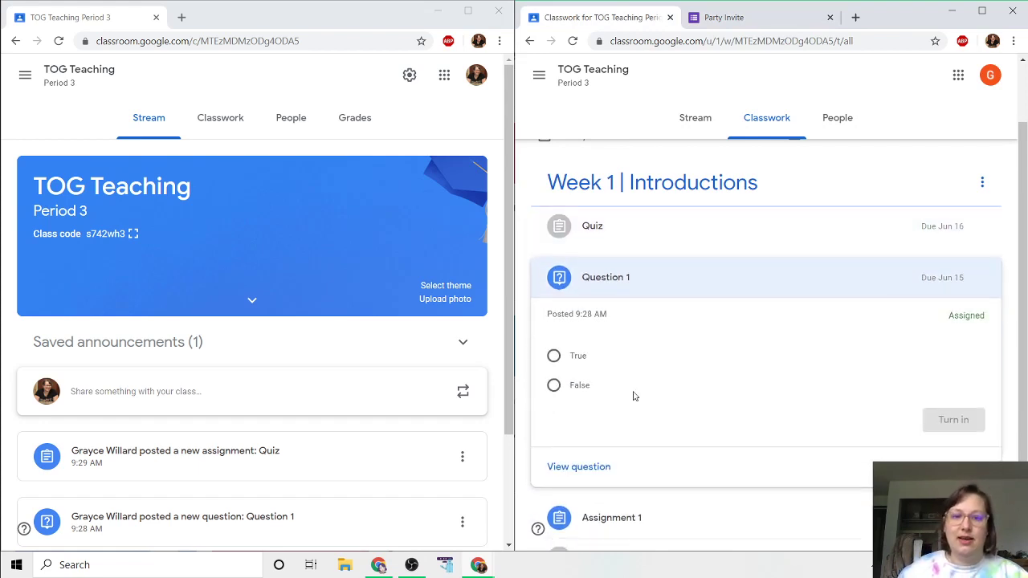
pyautogui.click(555, 357)
pyautogui.click(954, 419)
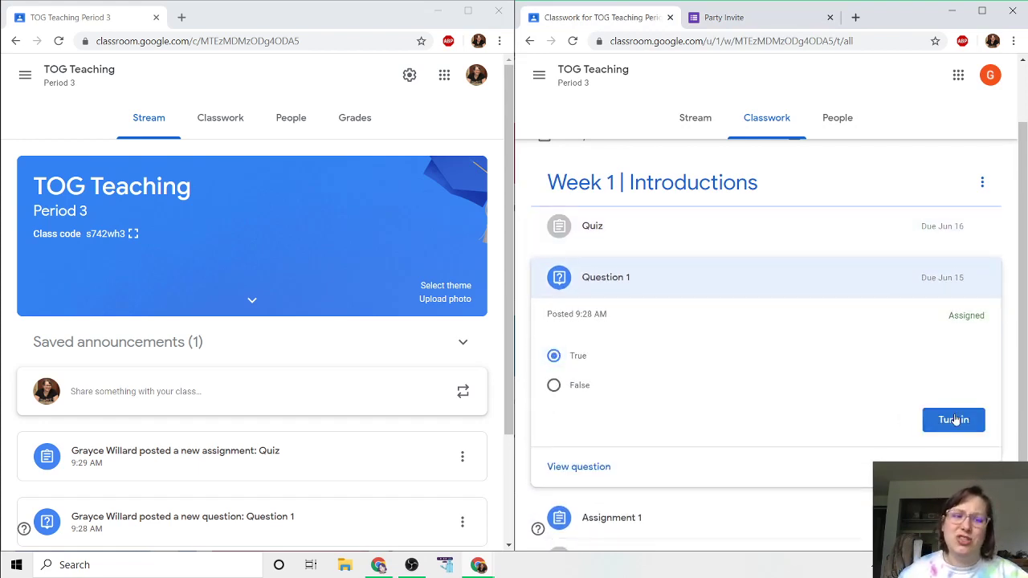
pyautogui.click(840, 341)
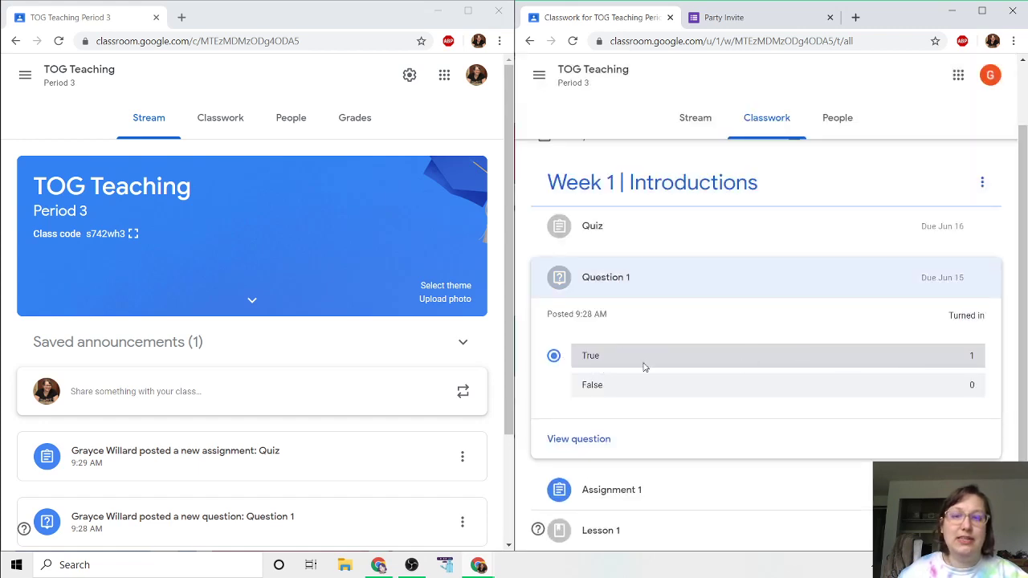
# View Assignment 1 in full and open the student's attached Google Docs document.
pyautogui.scroll(-1, 649, 371)
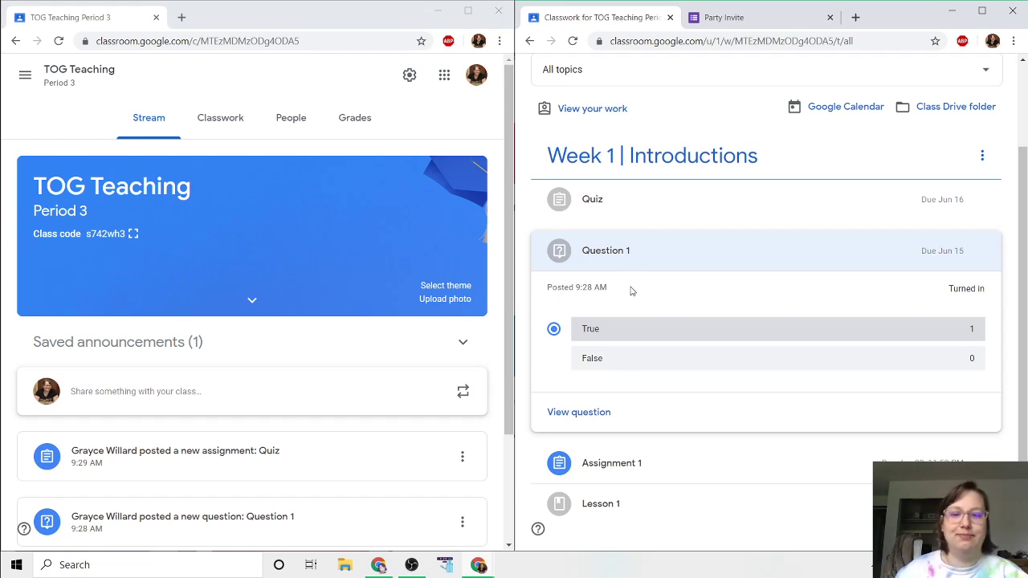
pyautogui.click(626, 465)
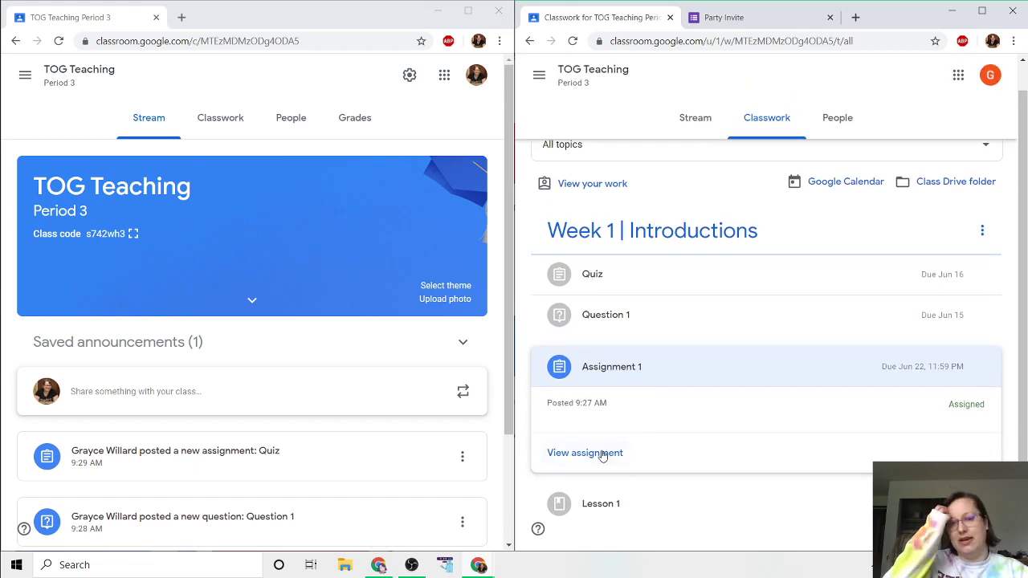
pyautogui.click(603, 455)
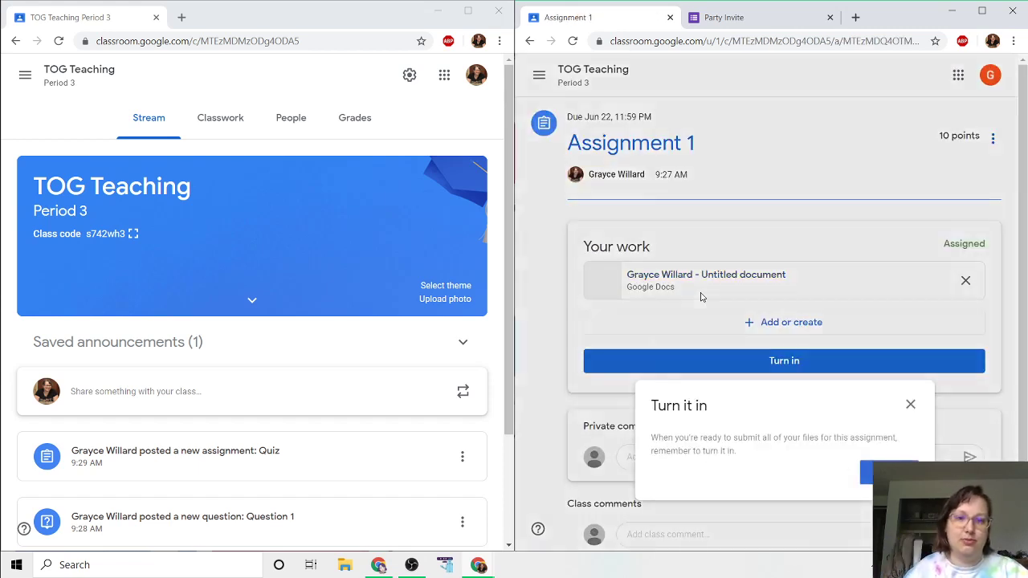
pyautogui.press('Escape')
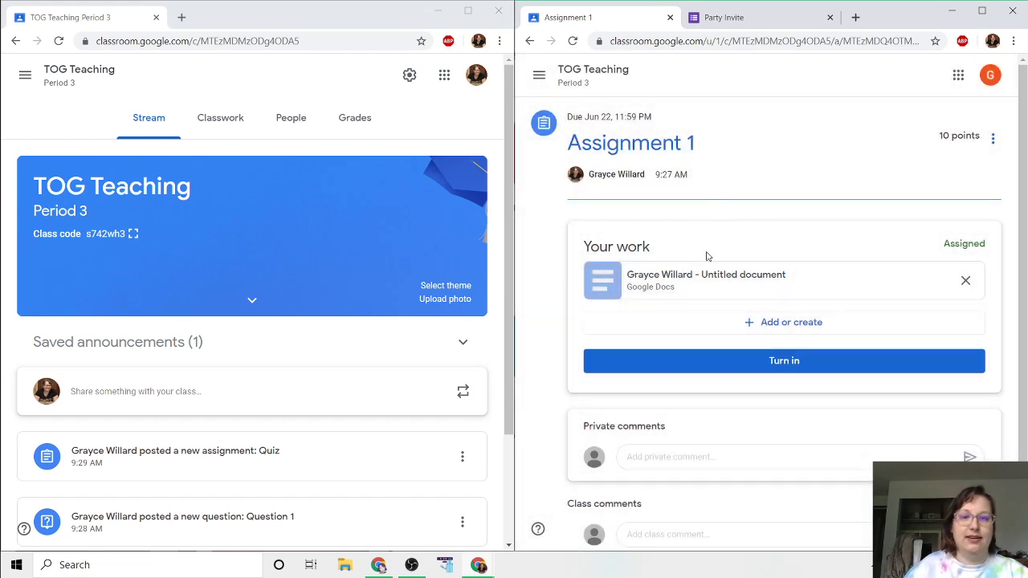
pyautogui.click(620, 279)
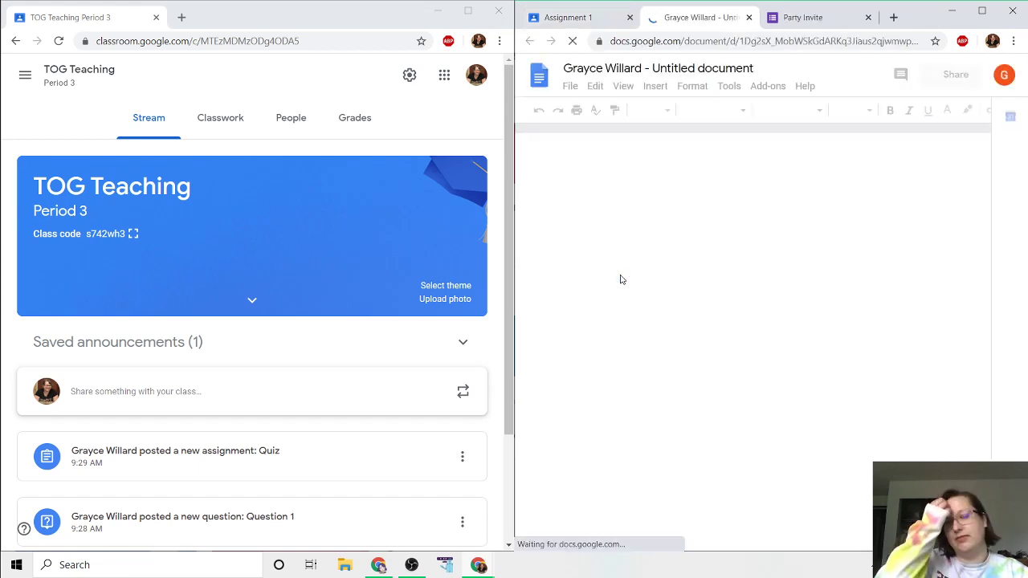
# Add the line "Asdljfasdkljdaf as;lkjsaf" under item 1 of the document, followed by an empty line, and dismiss the document status tip.
pyautogui.click(725, 224)
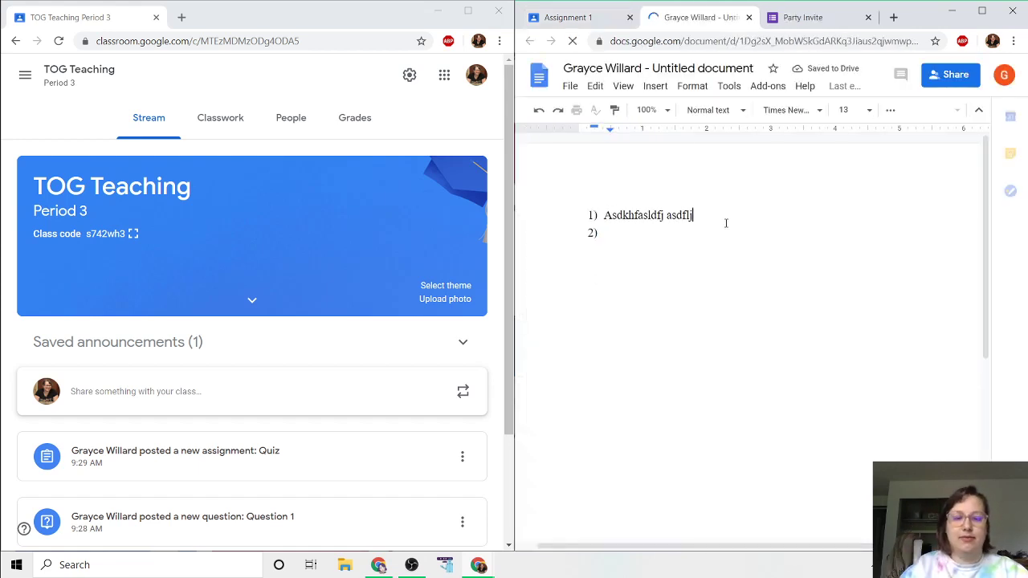
pyautogui.press('Return')
pyautogui.press('BackSpace')
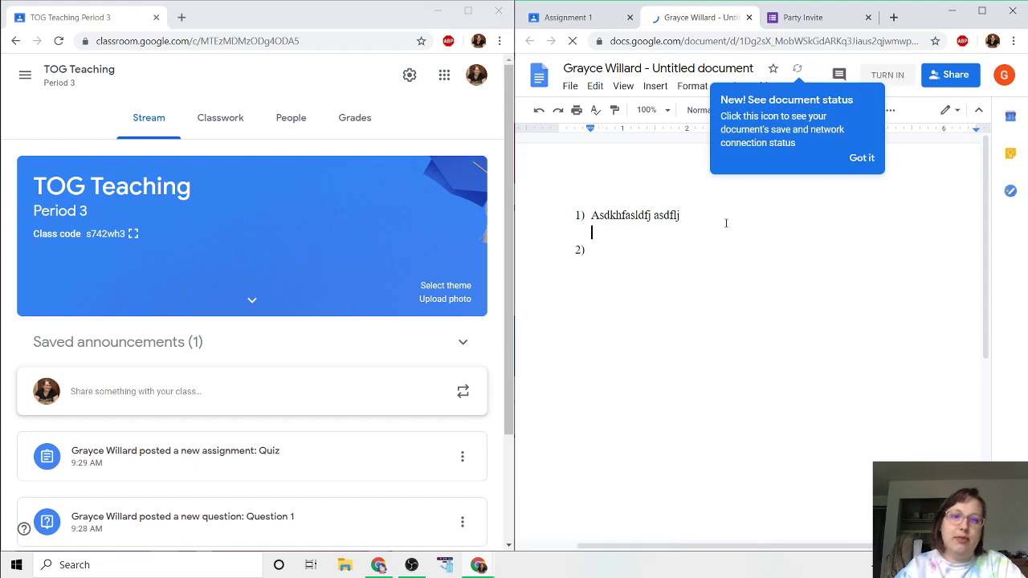
pyautogui.write('Asdljfasdkljdaf as;lkjsaf')
pyautogui.press('Return')
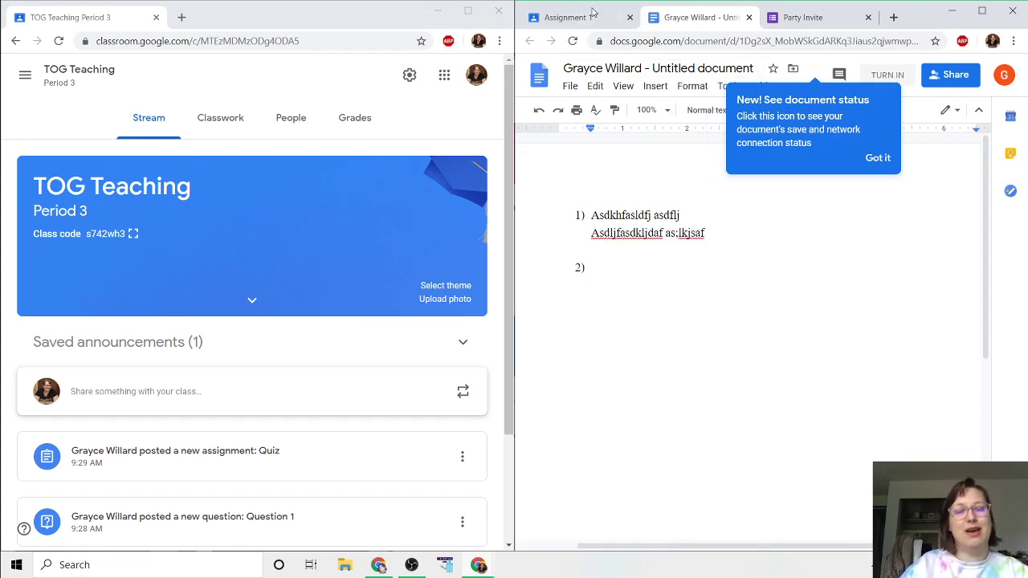
pyautogui.click(877, 158)
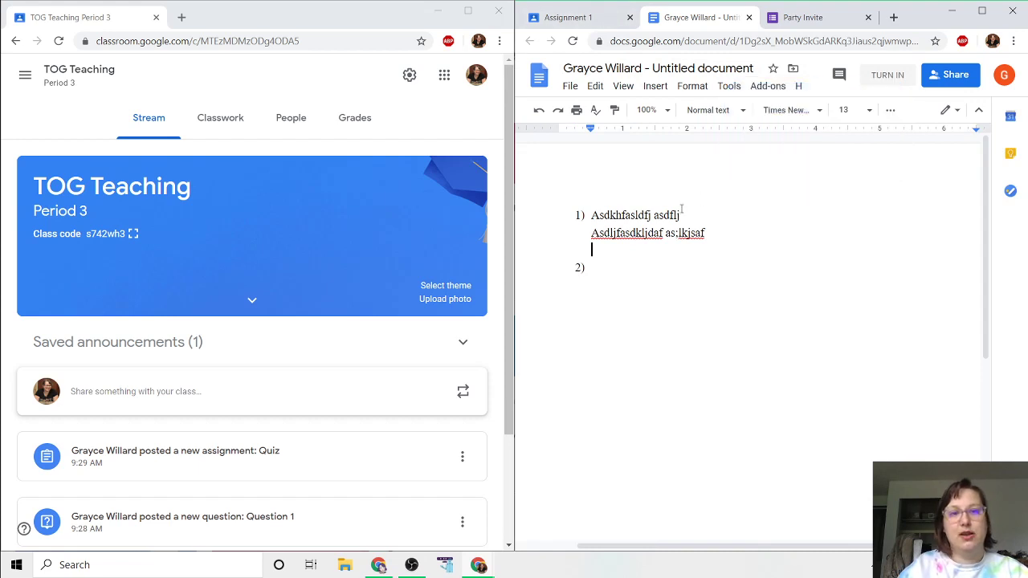
pyautogui.click(657, 88)
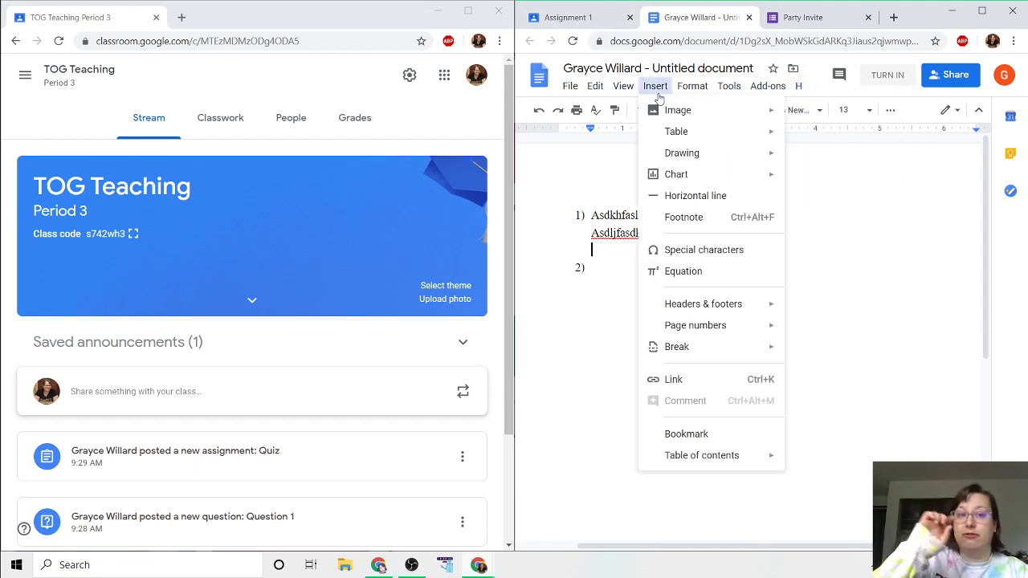
pyautogui.moveTo(676, 113)
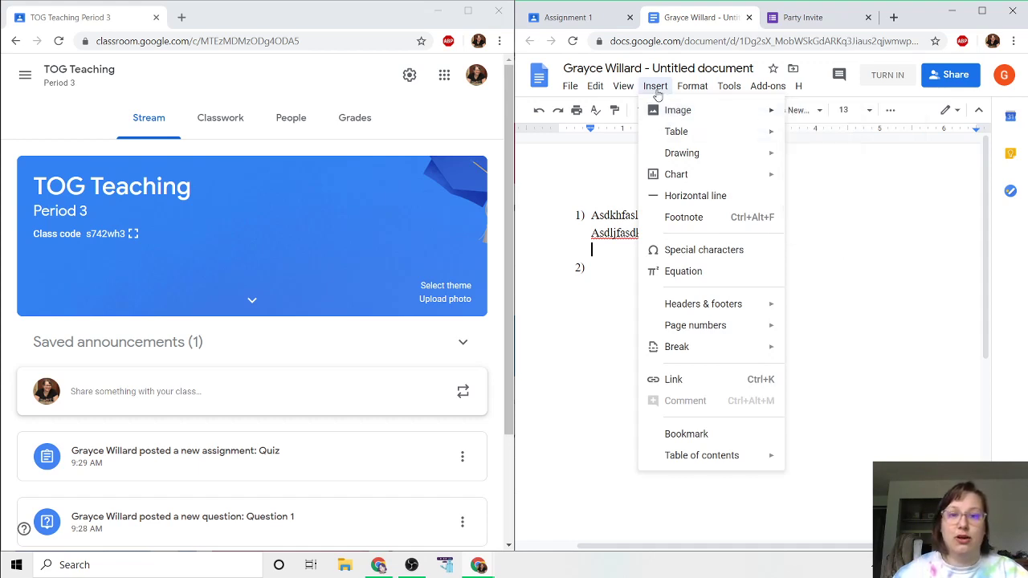
pyautogui.click(655, 86)
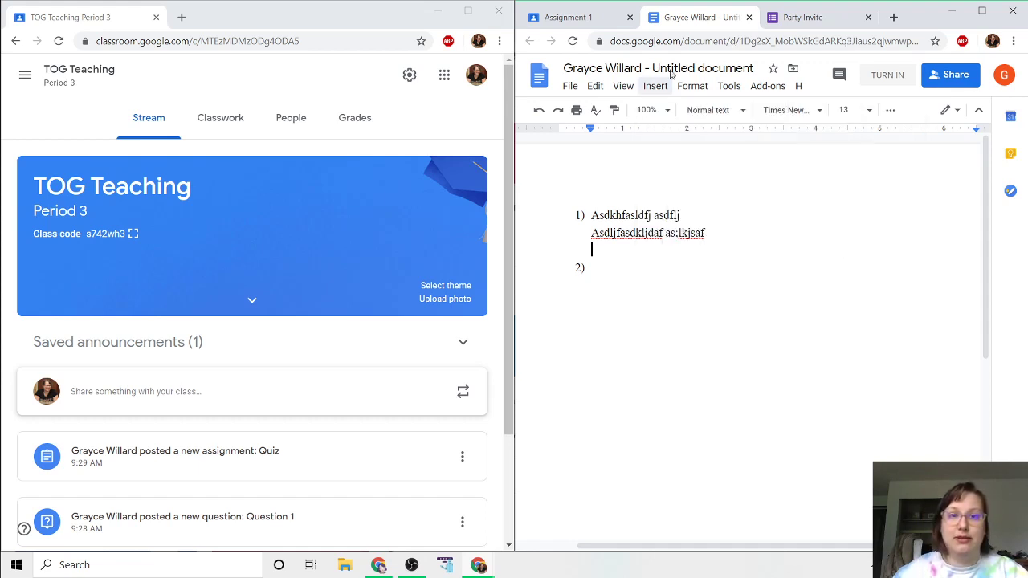
# Return to the student's Assignment 1 and view the file upload option for adding work, leaving it without attaching anything.
pyautogui.click(582, 21)
pyautogui.scroll(-1, 652, 217)
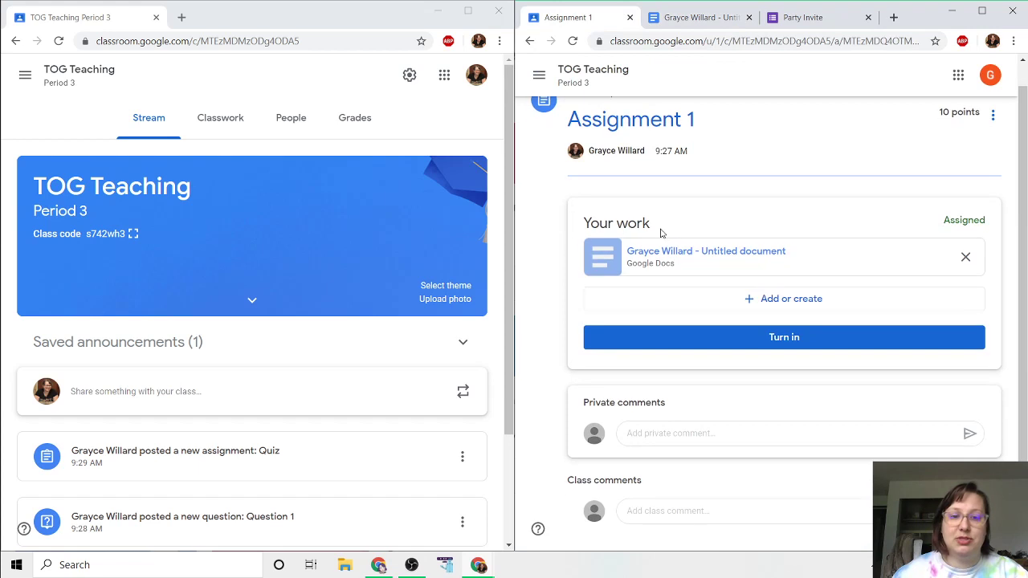
pyautogui.click(757, 301)
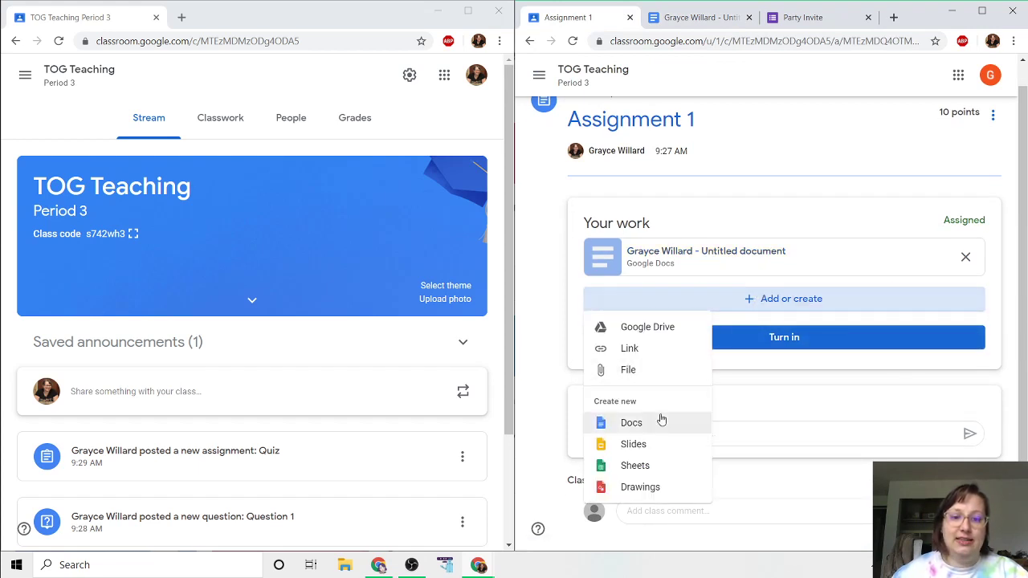
pyautogui.click(627, 370)
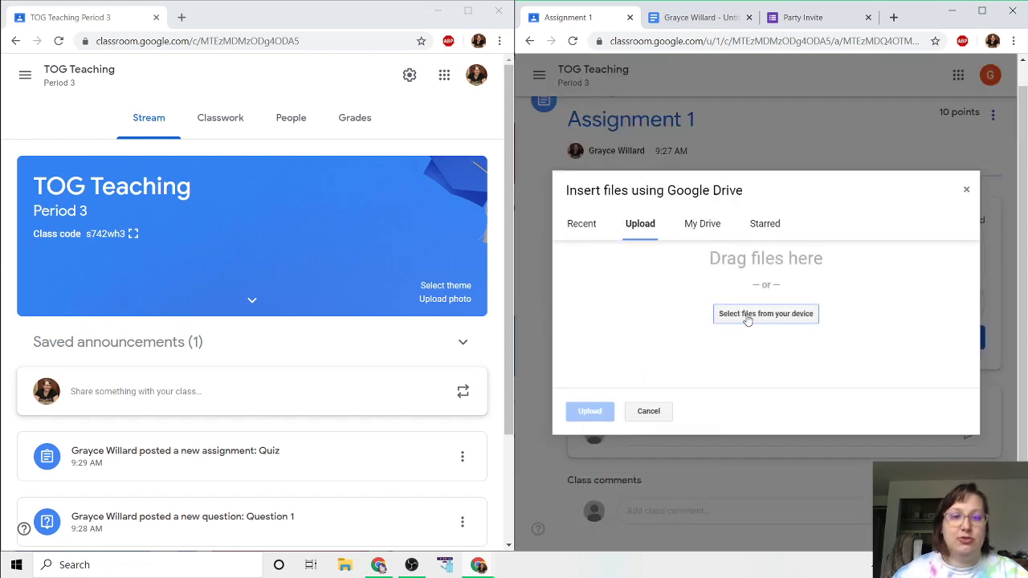
pyautogui.click(967, 191)
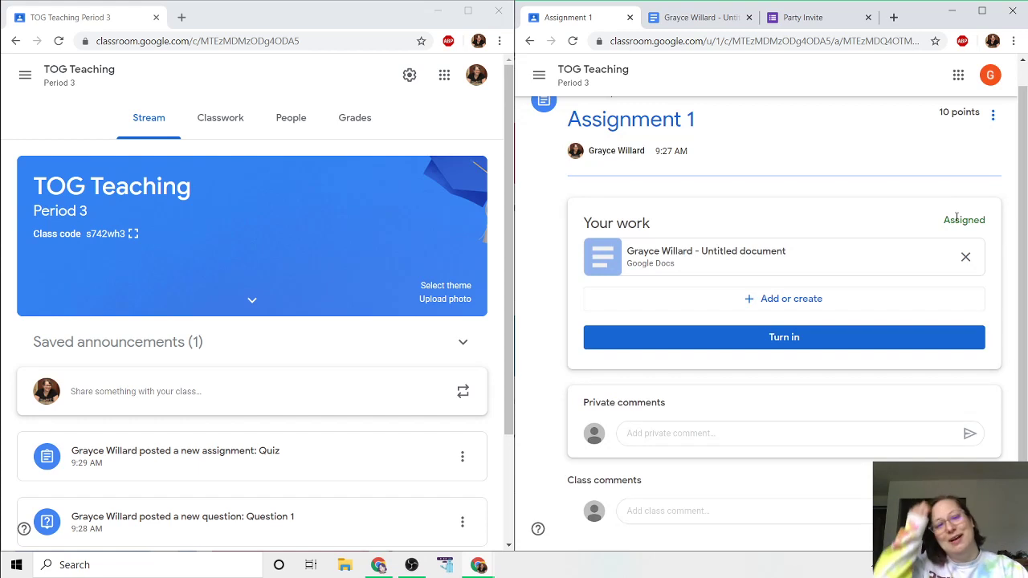
# Try to attach a file from My Drive to the student's work for Assignment 1.
pyautogui.click(741, 302)
pyautogui.click(667, 374)
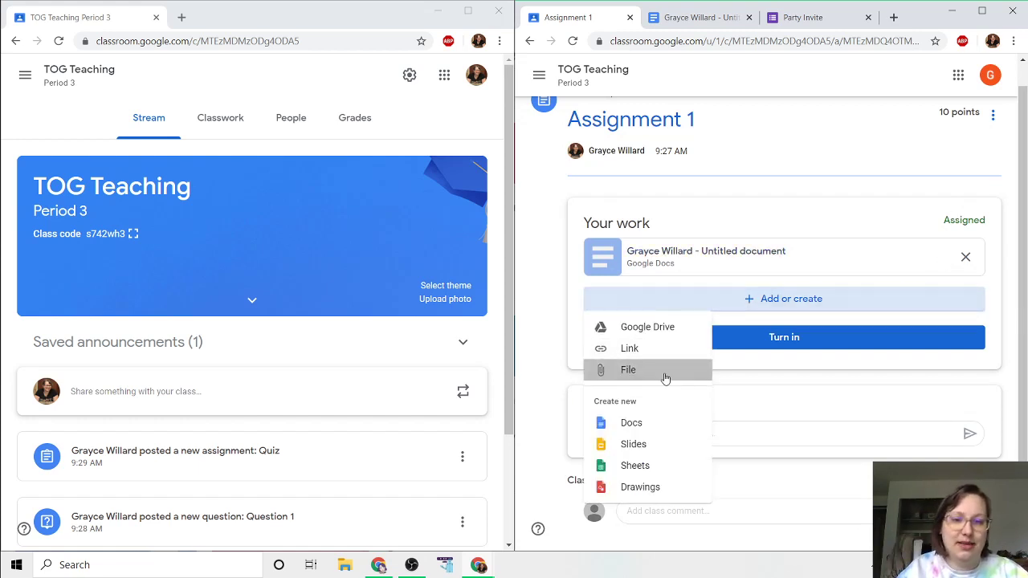
pyautogui.click(703, 225)
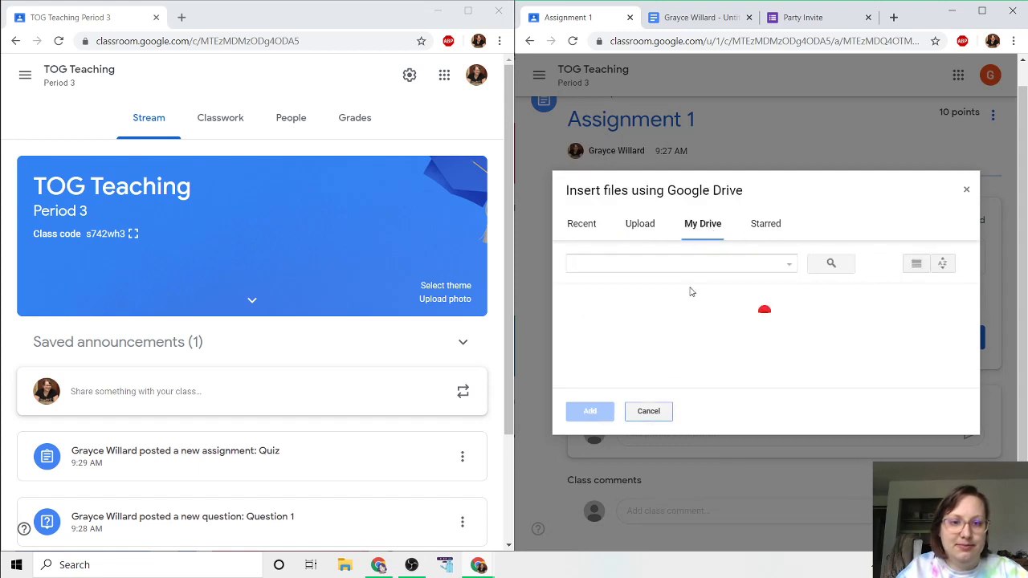
pyautogui.scroll(-3, 663, 337)
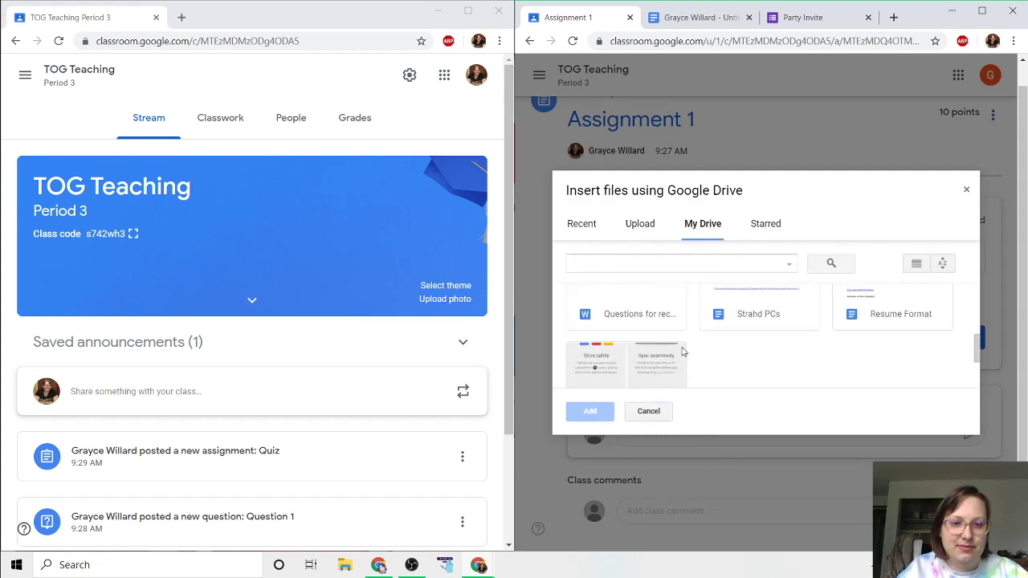
pyautogui.click(659, 339)
pyautogui.doubleClick(658, 338)
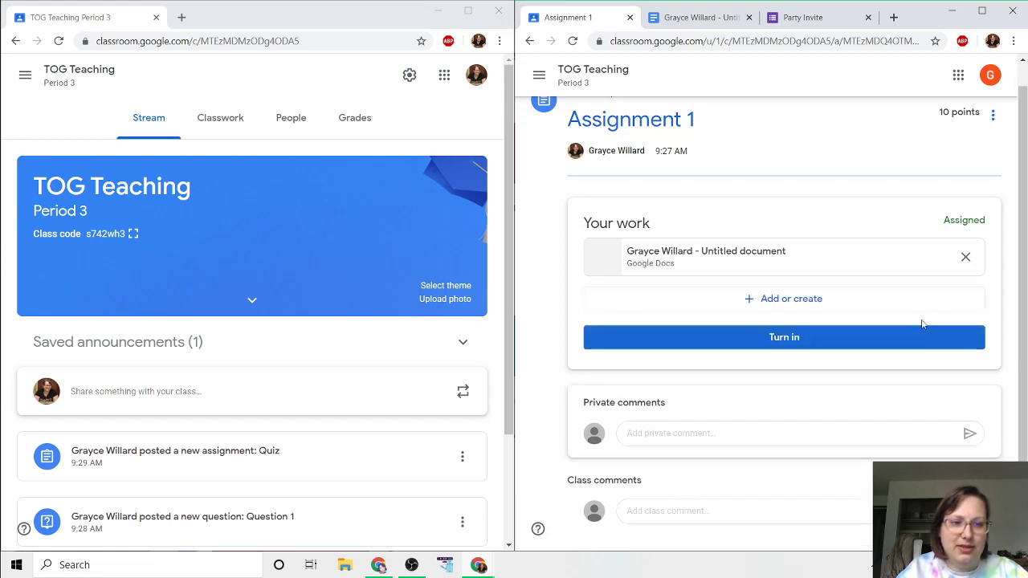
# Create a new Google Docs document in the student's work for Assignment 1 and write "I did it here:" followed by a new line.
pyautogui.click(782, 299)
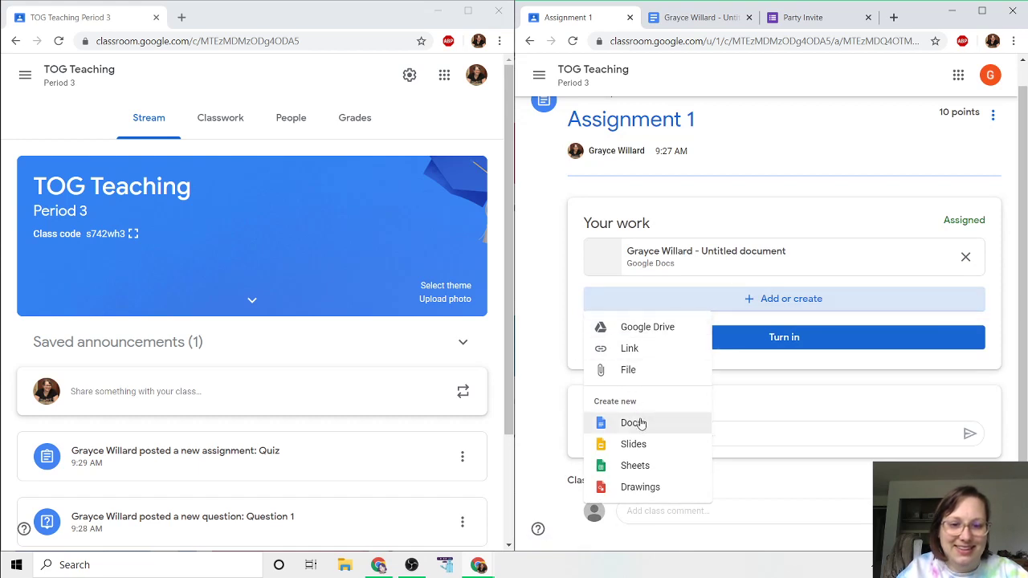
pyautogui.click(630, 422)
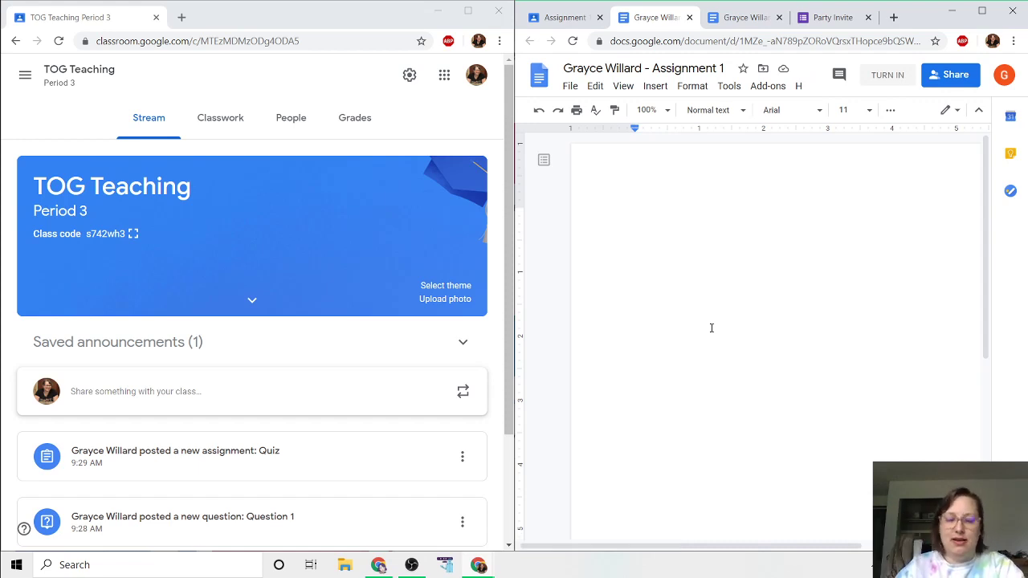
pyautogui.write('I did it here:')
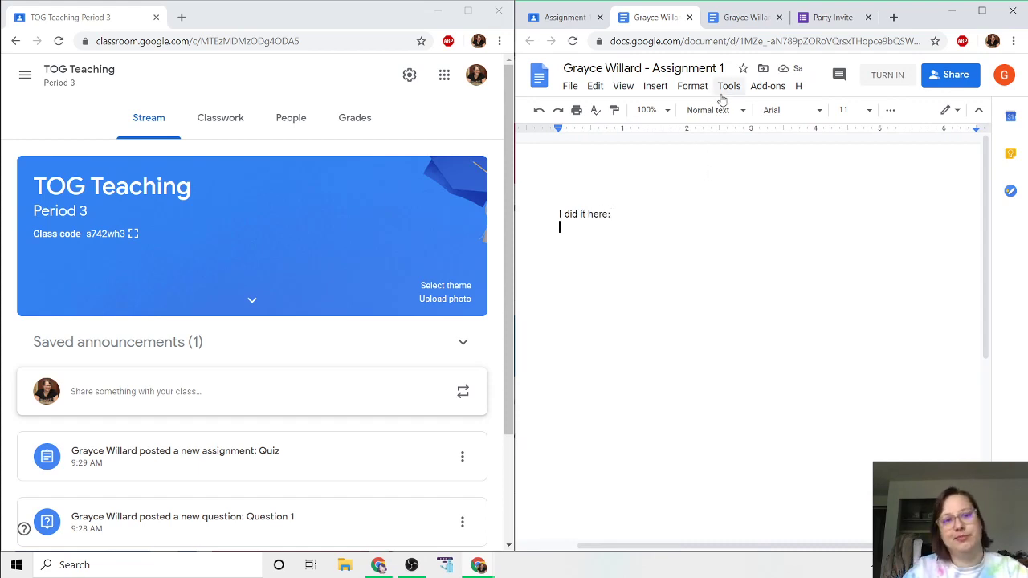
# Try to turn in the new document from Google Docs and check which account the resulting assignment page is signed in with.
pyautogui.click(898, 75)
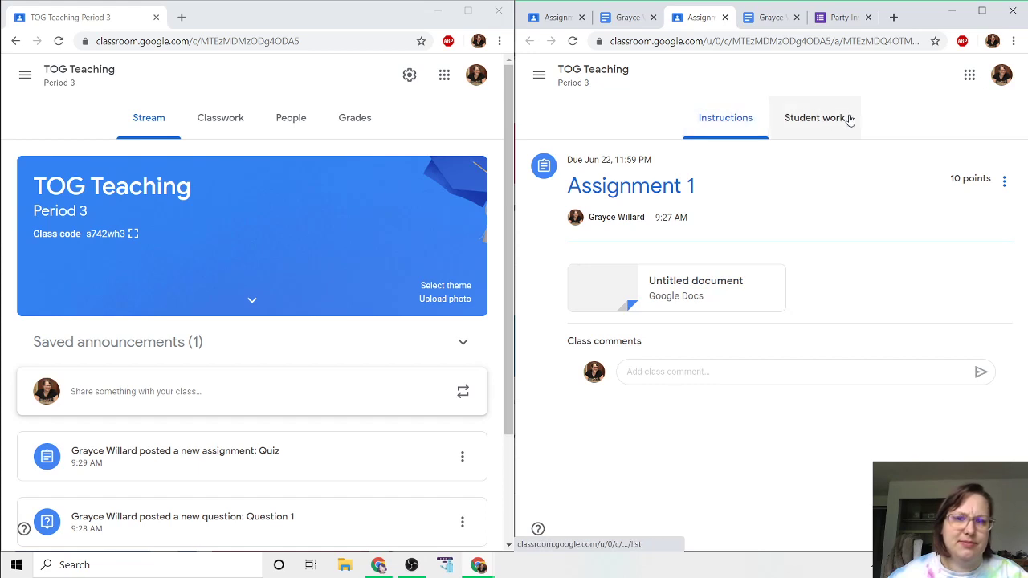
pyautogui.click(997, 79)
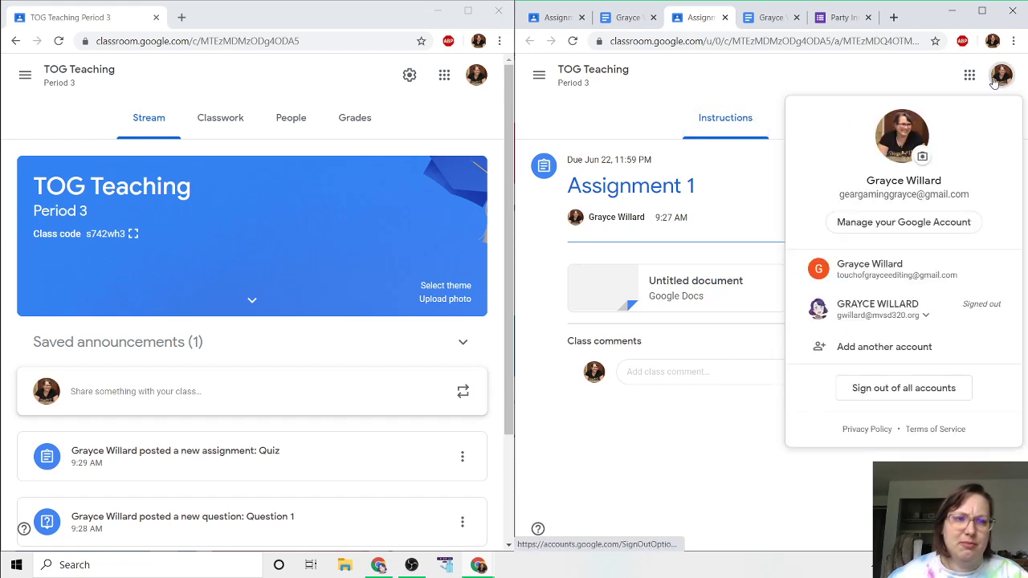
pyautogui.click(867, 82)
# Close the teacher-side Assignment 1 page and both of the student's document pages.
pyautogui.click(759, 19)
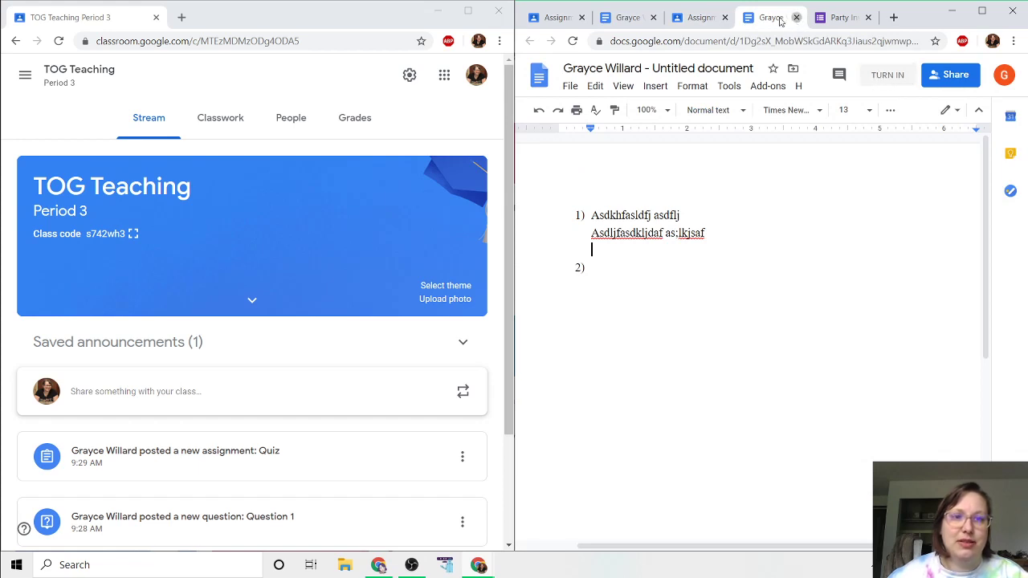
pyautogui.click(796, 17)
pyautogui.click(711, 18)
pyautogui.click(724, 17)
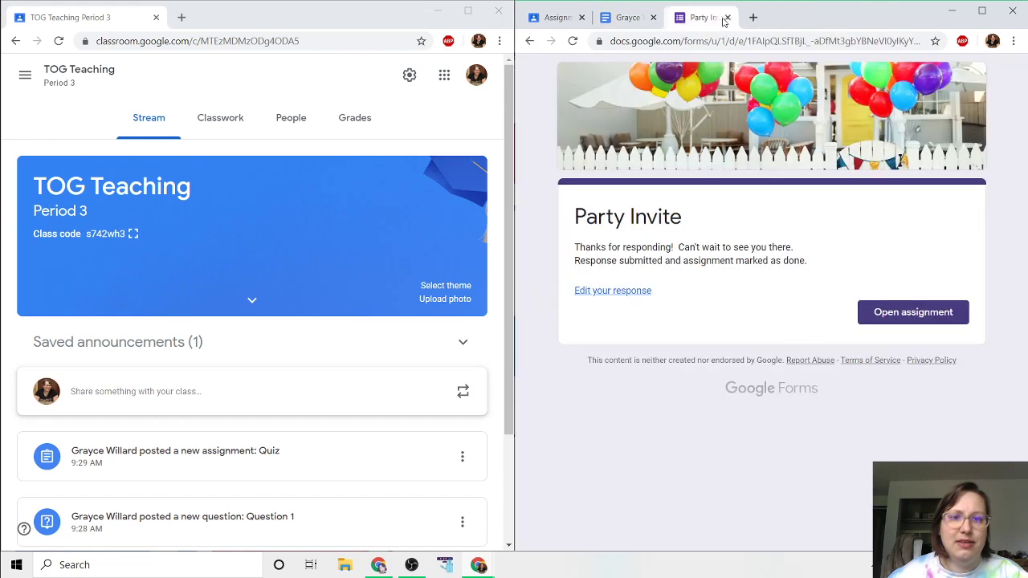
pyautogui.click(707, 17)
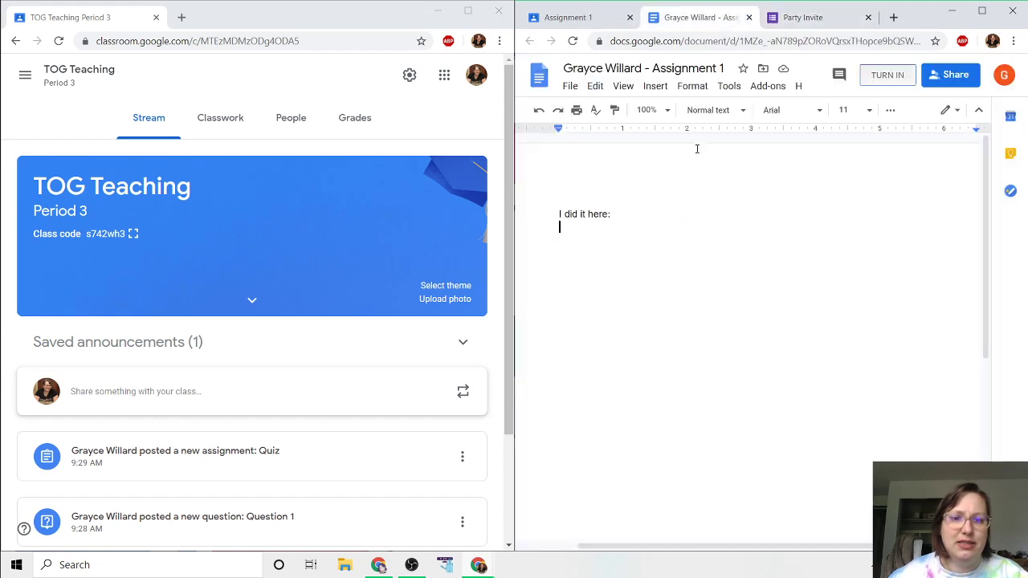
pyautogui.click(748, 17)
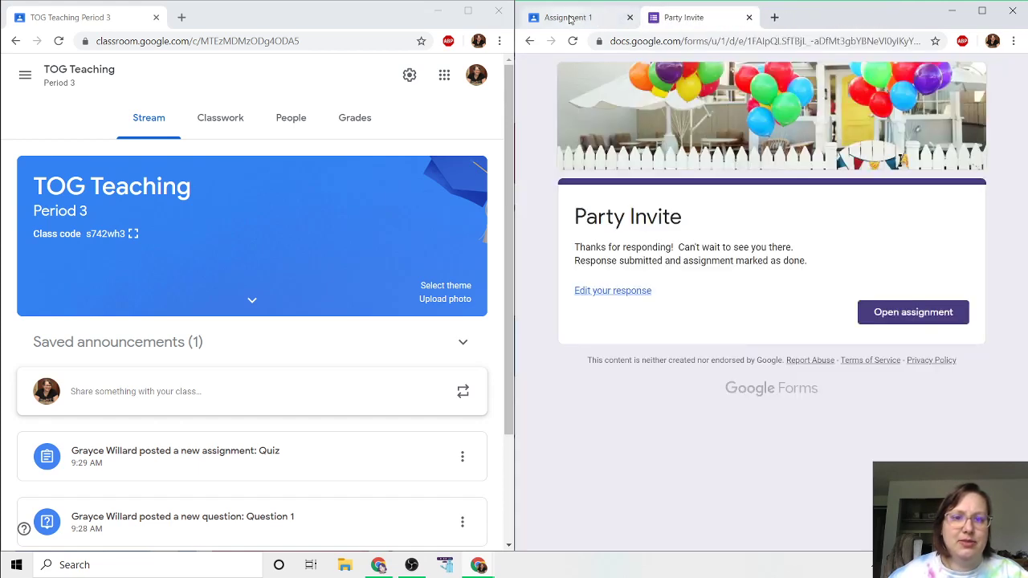
# Turn in the student's Assignment 1 with both attached documents.
pyautogui.click(569, 18)
pyautogui.click(810, 382)
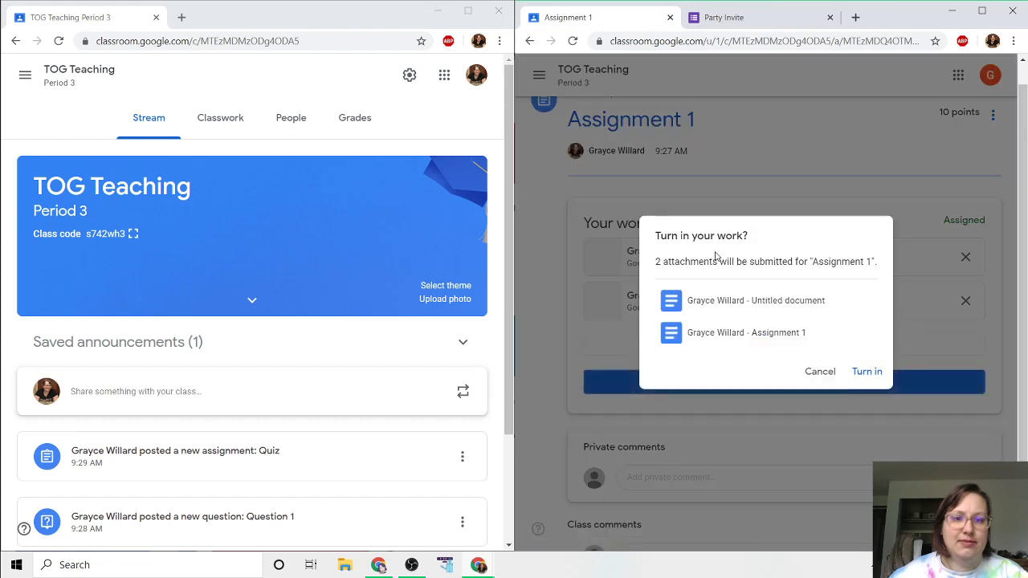
pyautogui.click(852, 370)
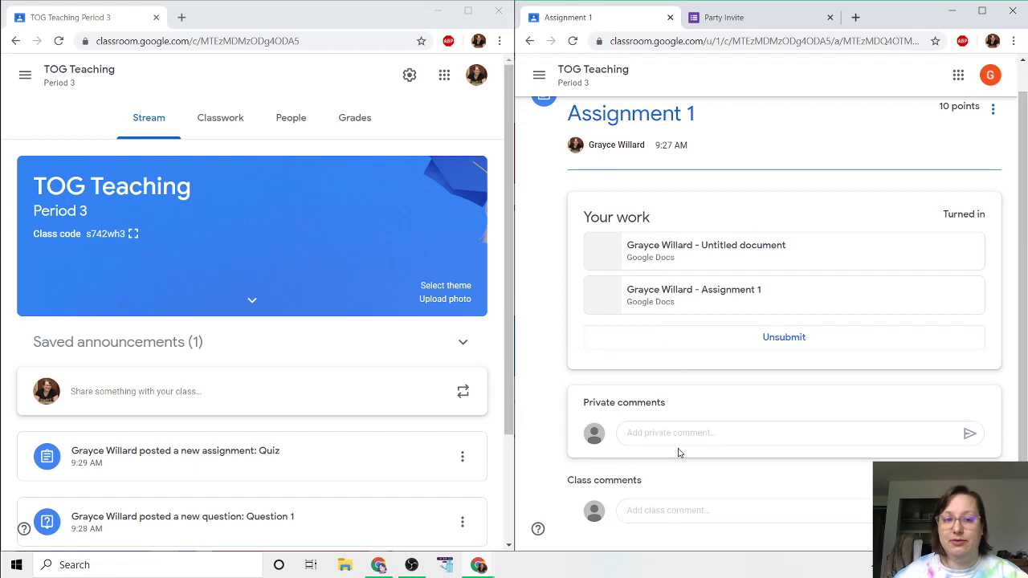
# Post the private comment "#3 was confusing." on Assignment 1.
pyautogui.click(686, 434)
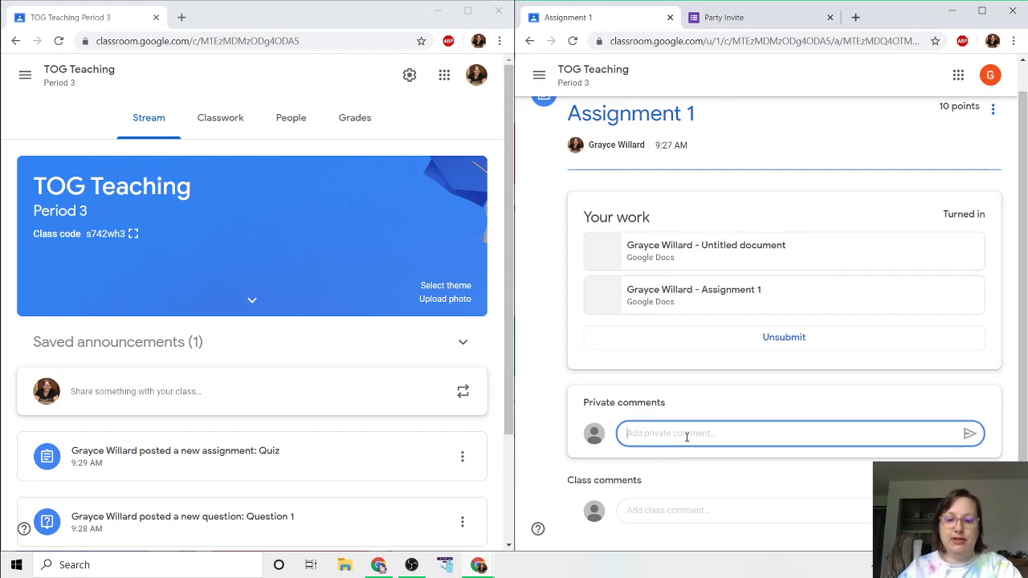
pyautogui.write('This')
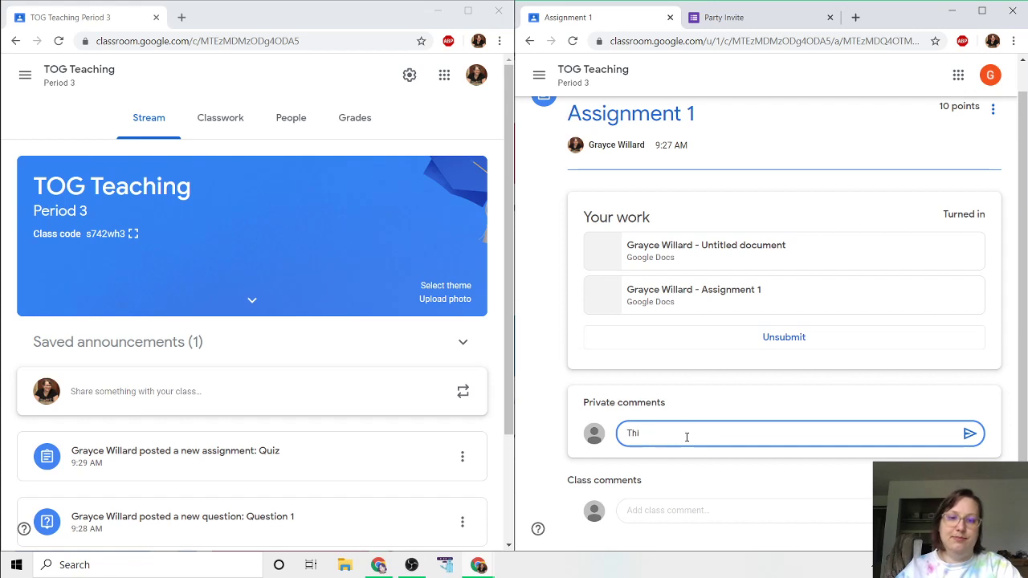
pyautogui.press('BackSpace')
pyautogui.press('BackSpace')
pyautogui.press('BackSpace')
pyautogui.write('#3 was confusing.')
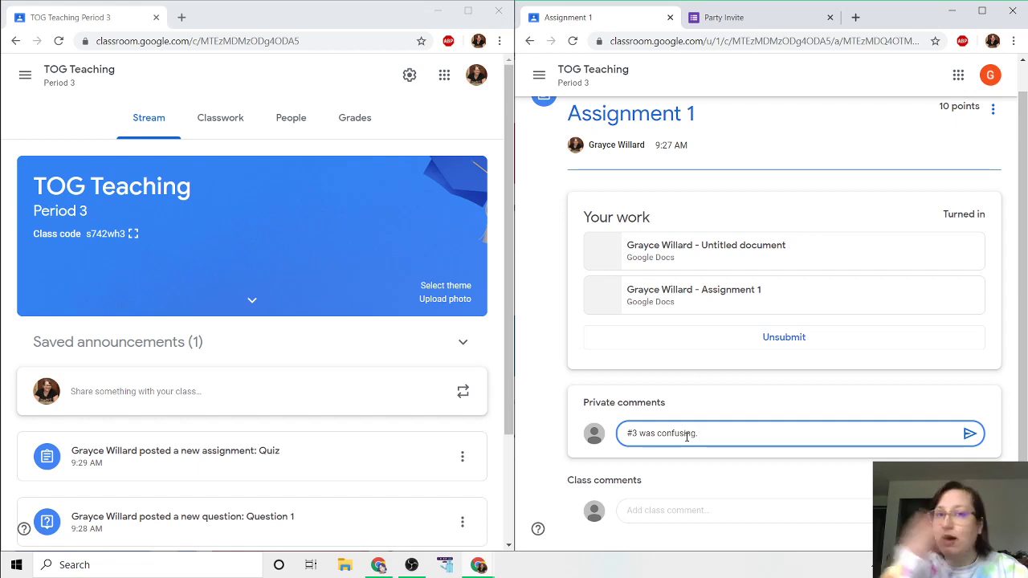
pyautogui.click(970, 435)
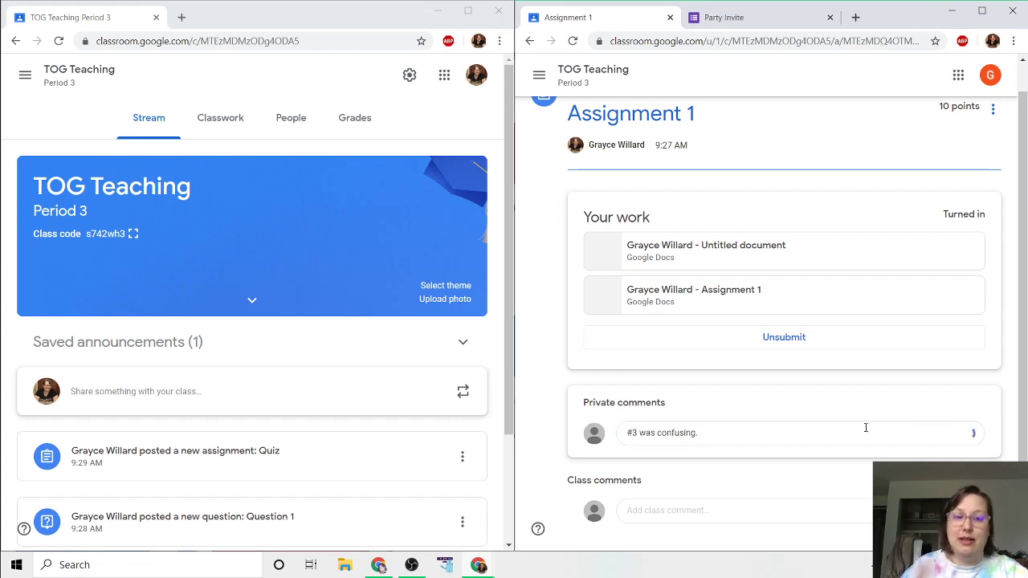
# Post the class comment "Yo the answer is 5" on Assignment 1.
pyautogui.scroll(-1, 695, 482)
pyautogui.click(671, 516)
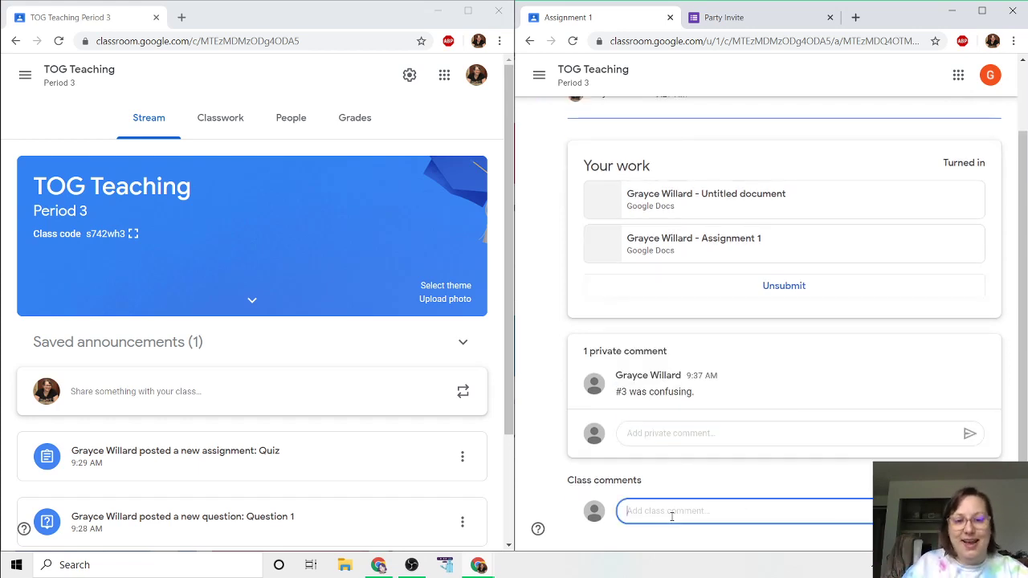
pyautogui.write('Yo the answer is 5')
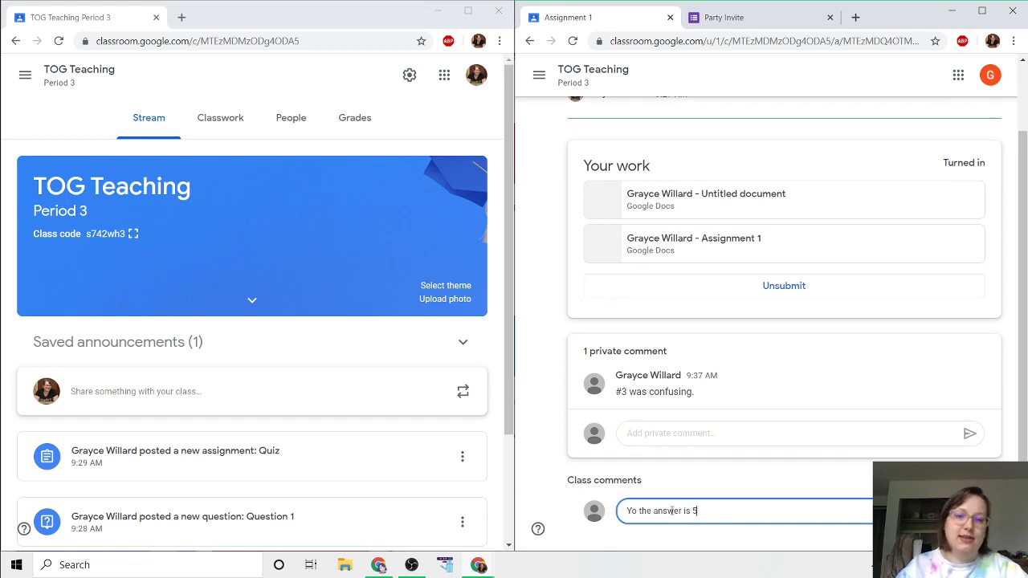
pyautogui.press('Return')
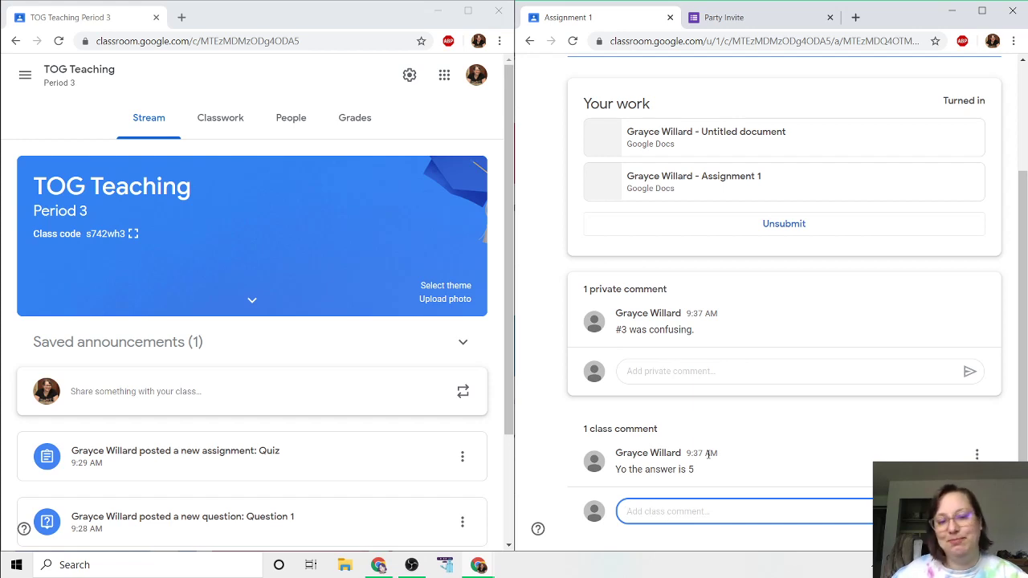
# Go to the student's To-do page and view both the outstanding and the done work for all classes.
pyautogui.scroll(2, 770, 450)
pyautogui.scroll(-1, 771, 446)
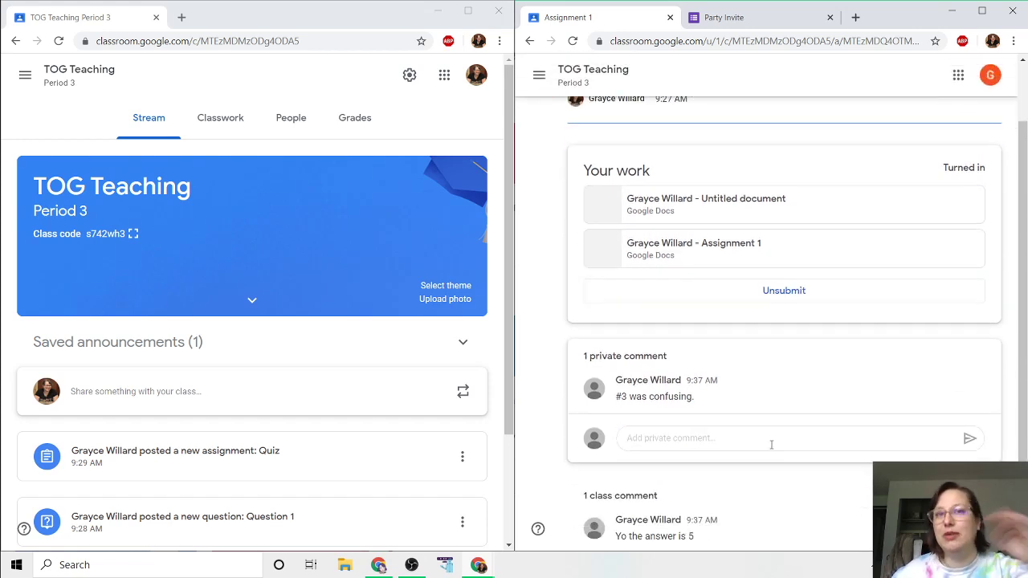
pyautogui.scroll(2, 776, 365)
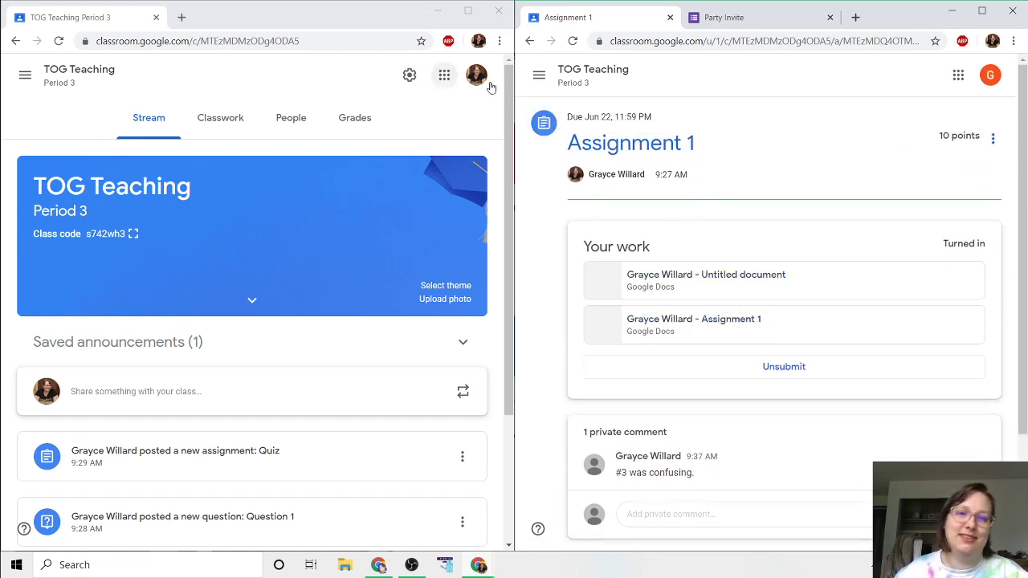
pyautogui.click(539, 75)
pyautogui.click(574, 218)
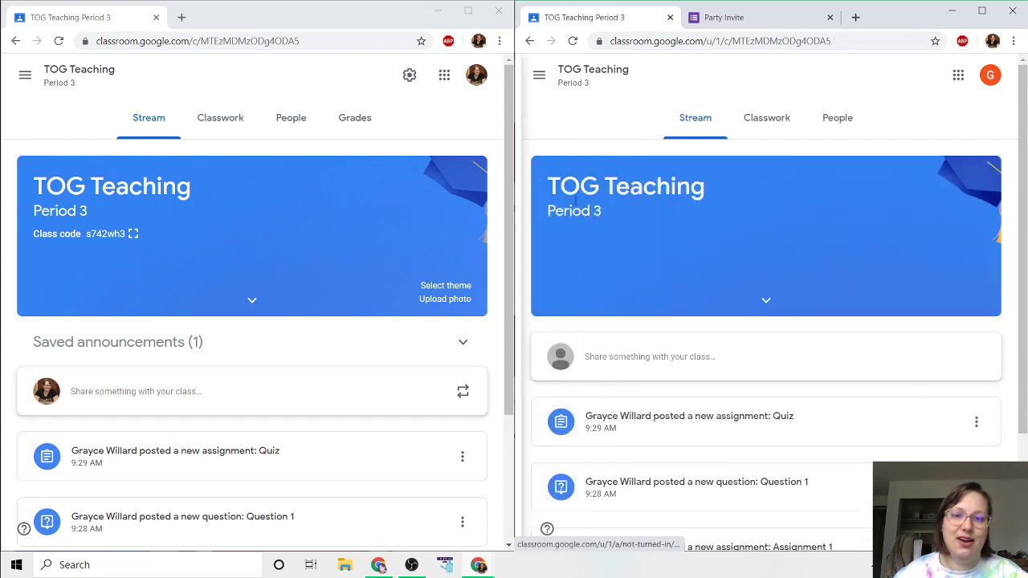
pyautogui.click(539, 75)
pyautogui.click(567, 197)
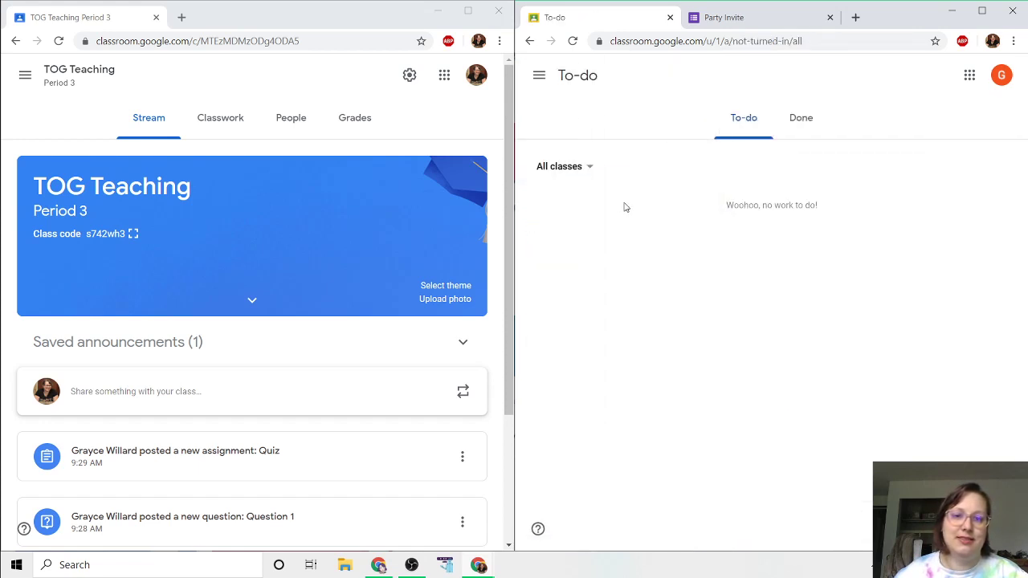
pyautogui.click(794, 127)
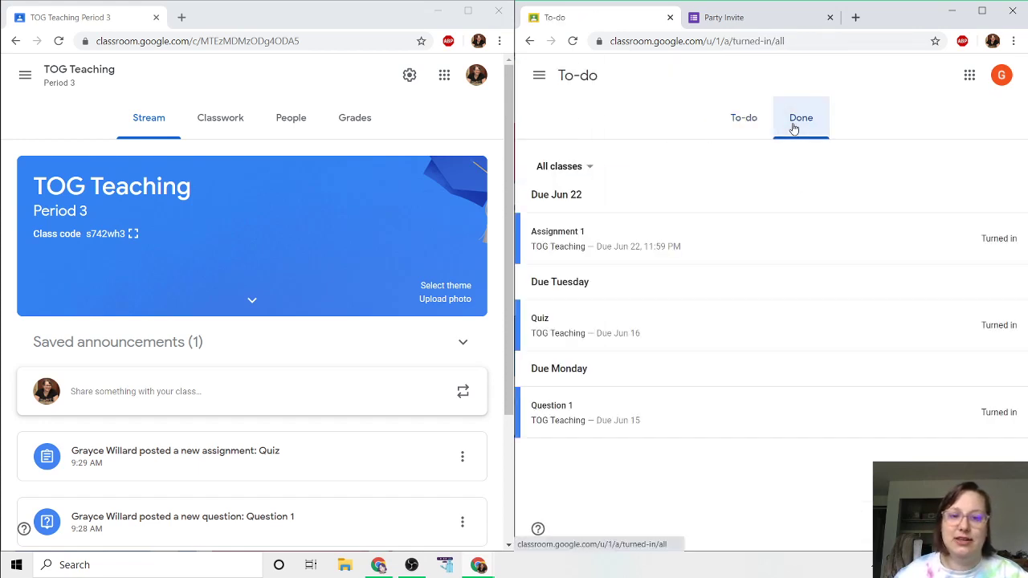
pyautogui.click(744, 121)
# Return to the student's TOG Teaching classwork, dismissing the progress tip, and open the YouTube link in Lesson 1.
pyautogui.click(539, 75)
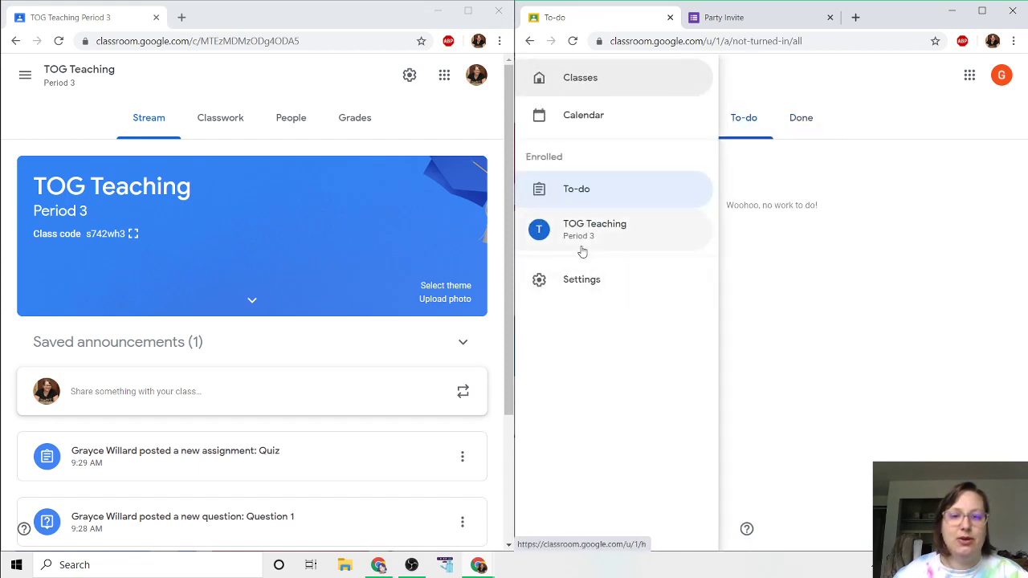
pyautogui.click(583, 249)
pyautogui.click(773, 121)
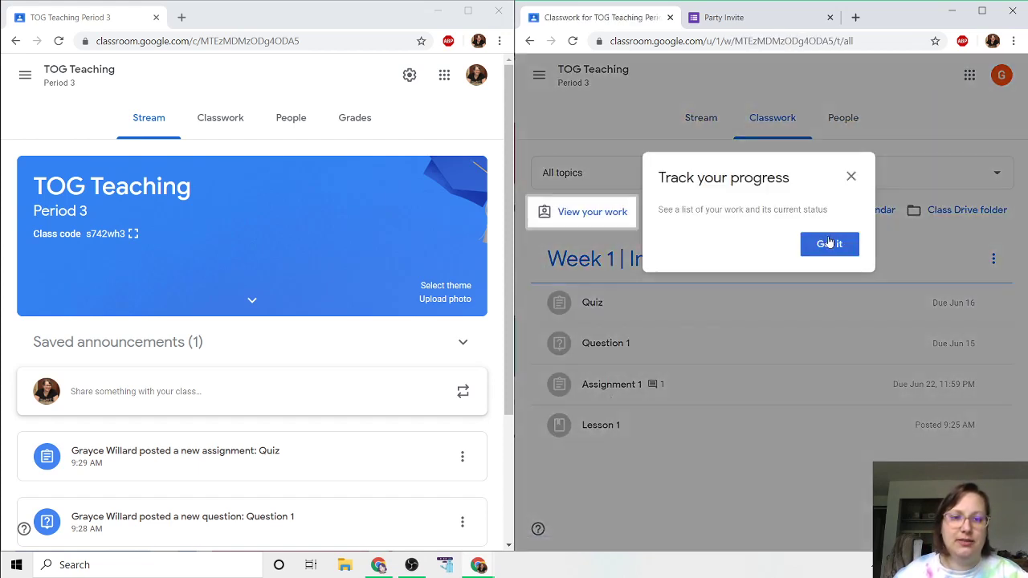
pyautogui.click(828, 244)
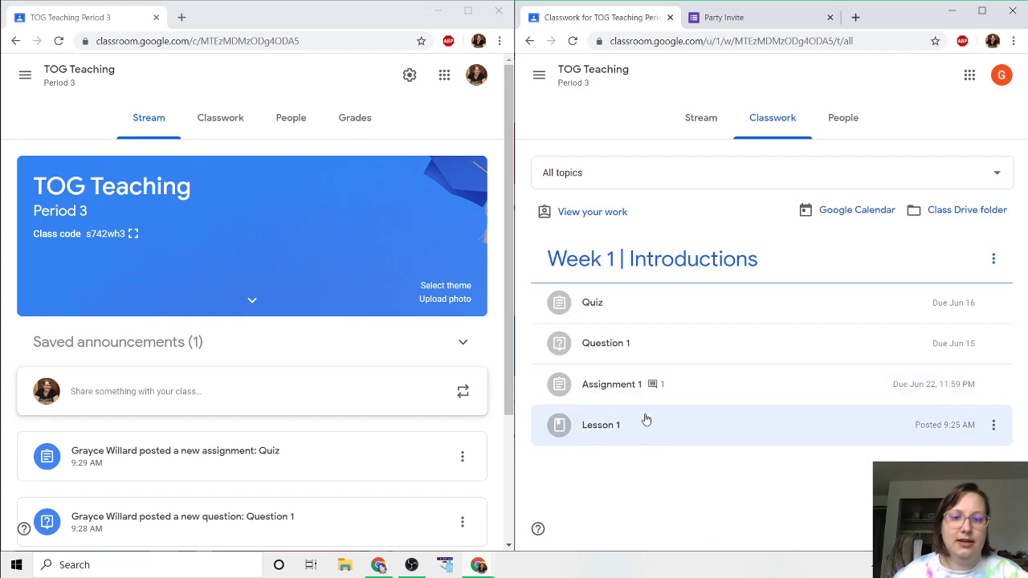
pyautogui.click(647, 419)
pyautogui.click(657, 442)
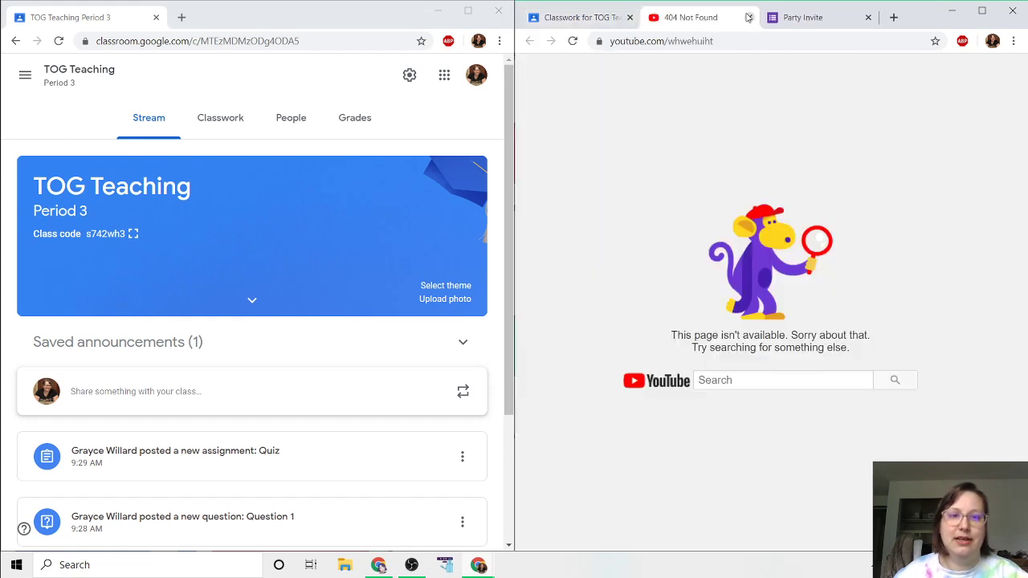
# Close the unavailable YouTube page and view the student's People page, returning to the TOG Teaching class stream.
pyautogui.click(749, 18)
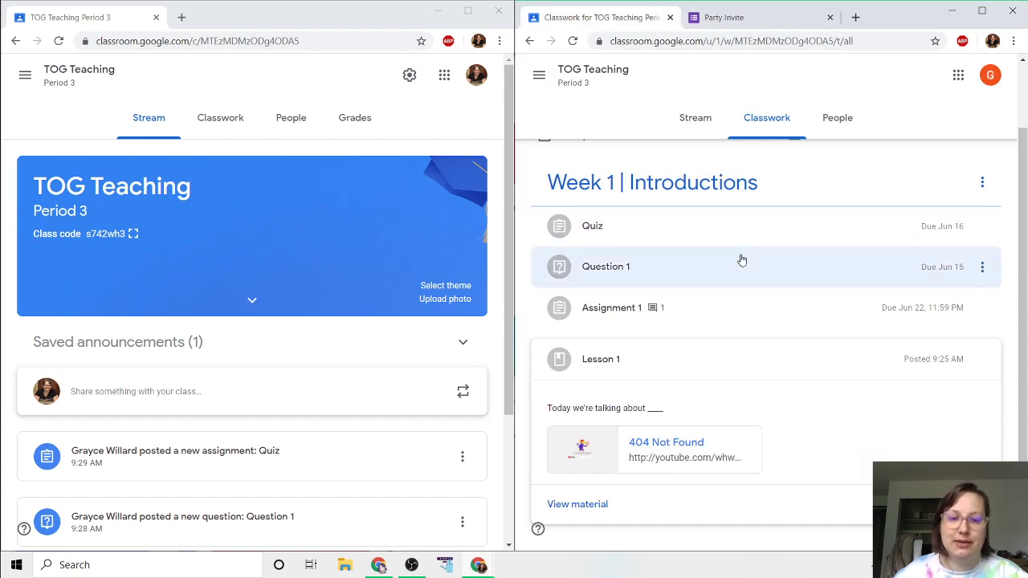
pyautogui.click(834, 121)
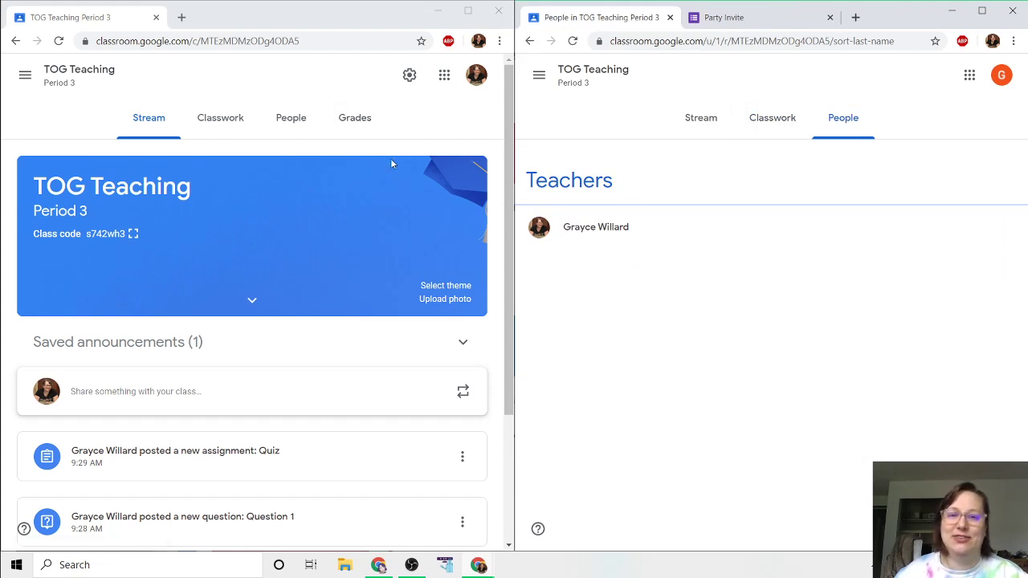
pyautogui.click(760, 117)
pyautogui.click(691, 117)
pyautogui.scroll(-1, 687, 150)
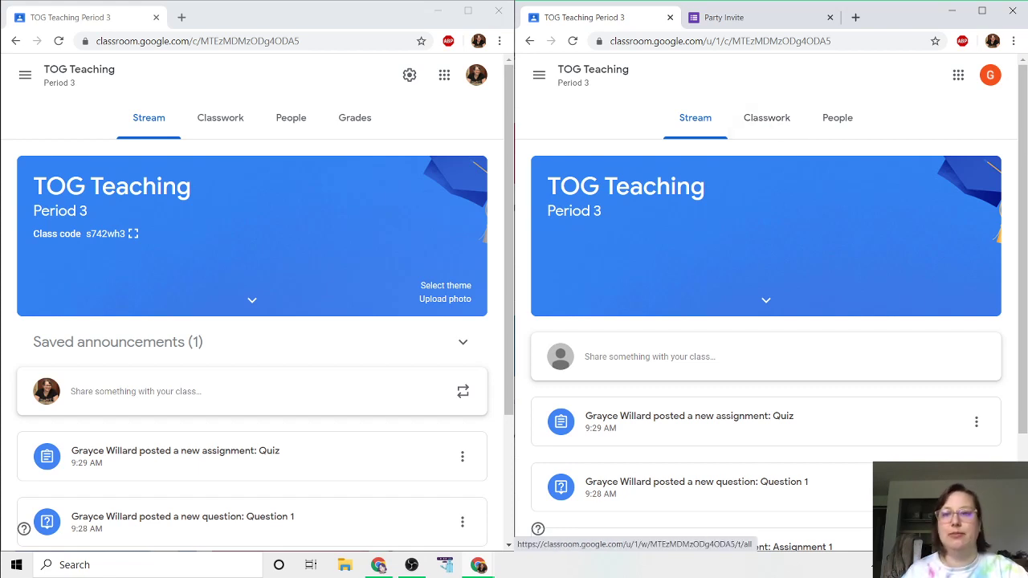
# Maximize the teacher's TOG Teaching window and examine the gradebook, including the student's Question 1 grade entry.
pyautogui.moveTo(253, 23); pyautogui.dragTo(523, 5)
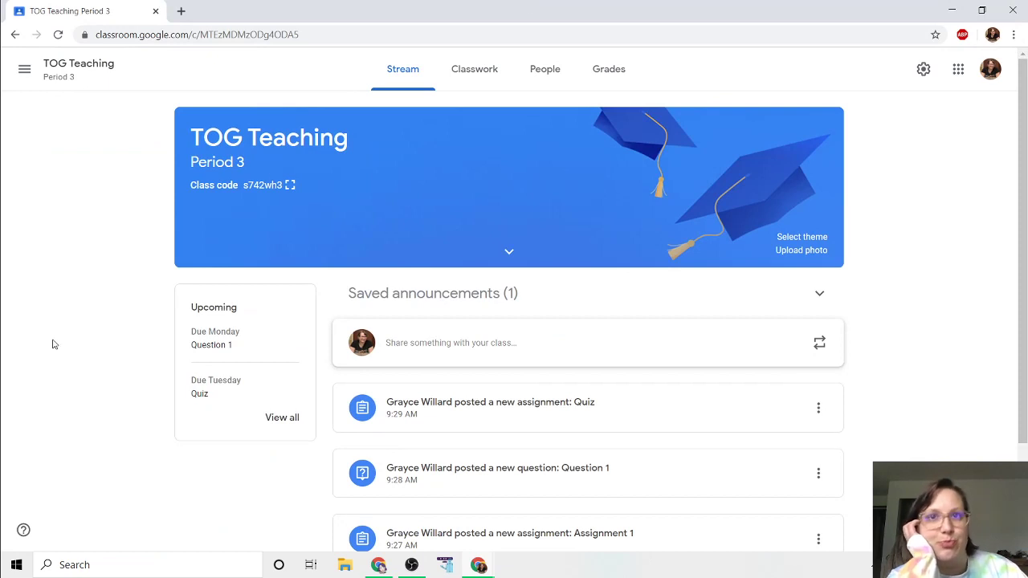
pyautogui.scroll(-2, 7, 350)
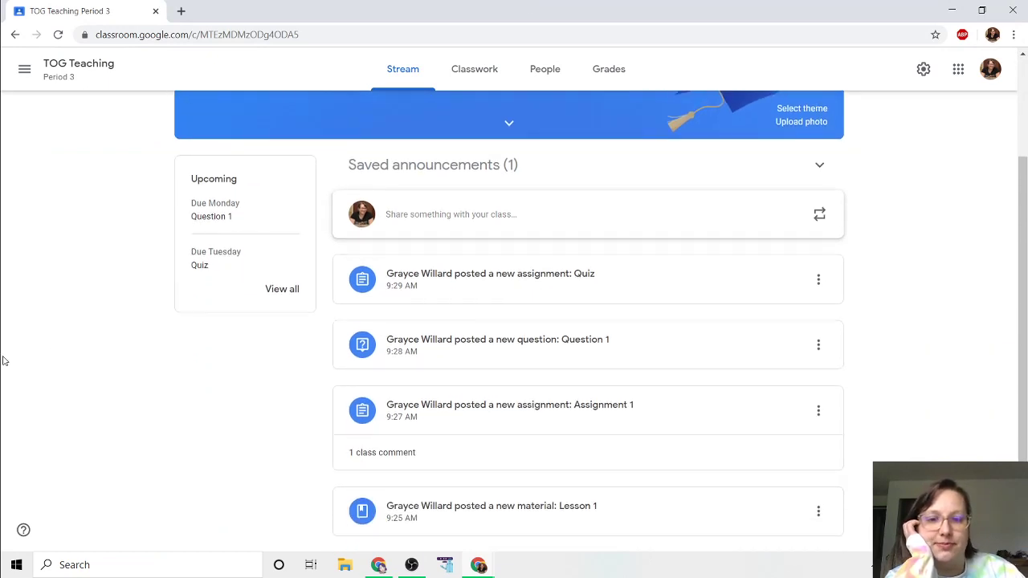
pyautogui.scroll(2, 3, 361)
pyautogui.click(603, 71)
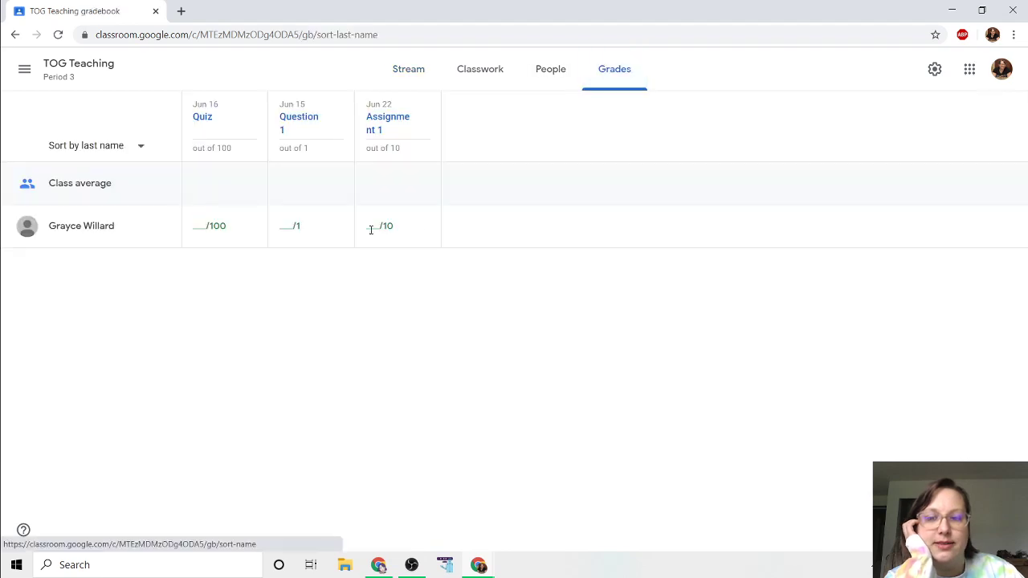
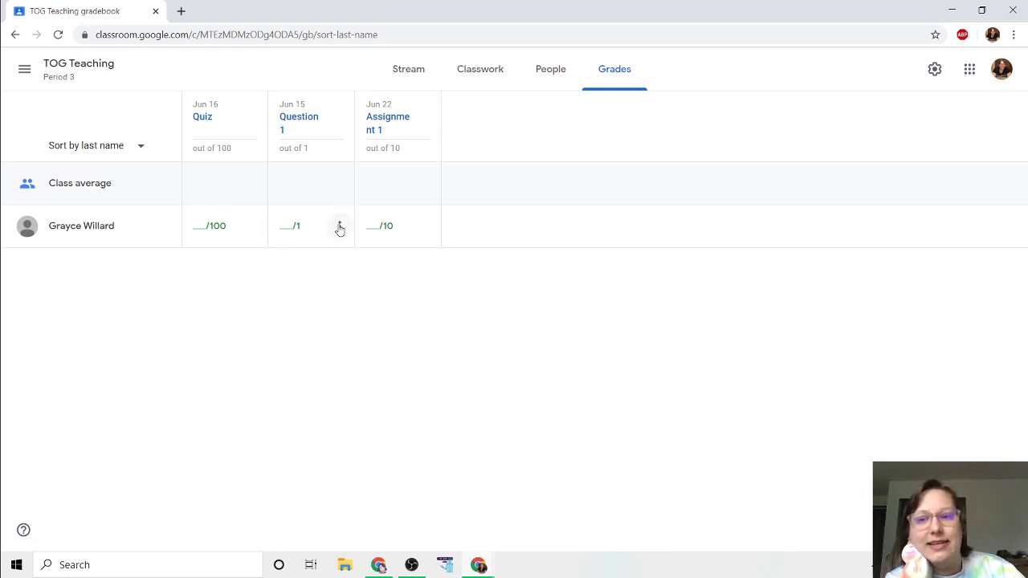
pyautogui.click(287, 228)
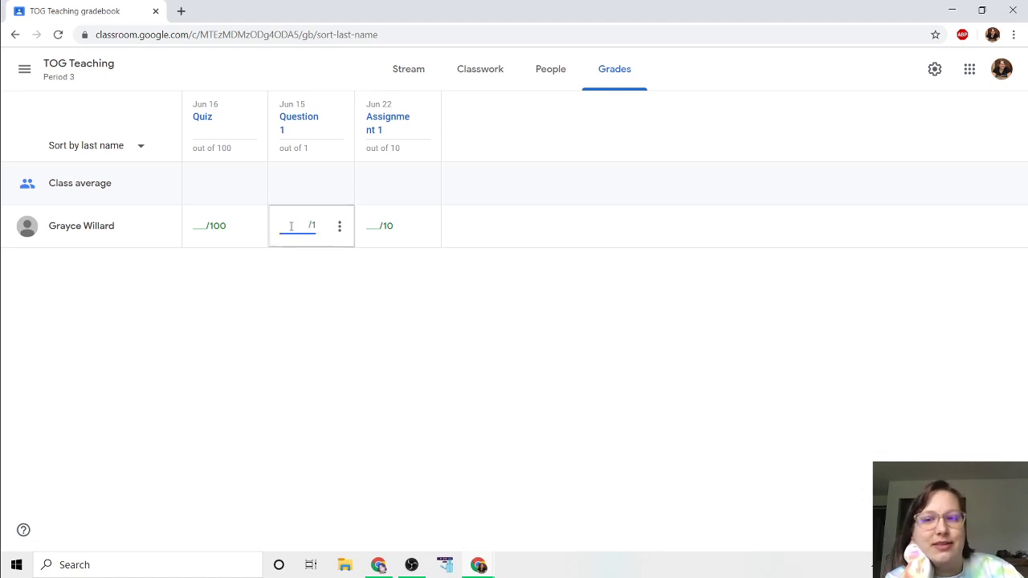
pyautogui.click(282, 293)
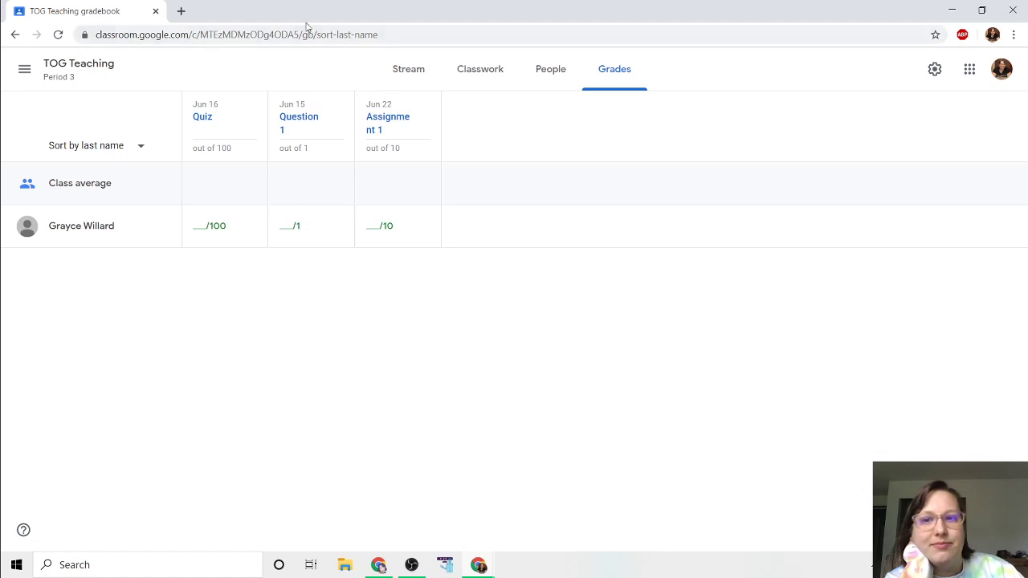
# Create and assign an assignment titled "Yes", placing it between Assignment 1 and Lesson 1 under Week 1 | Introductions.
pyautogui.click(482, 71)
pyautogui.click(298, 125)
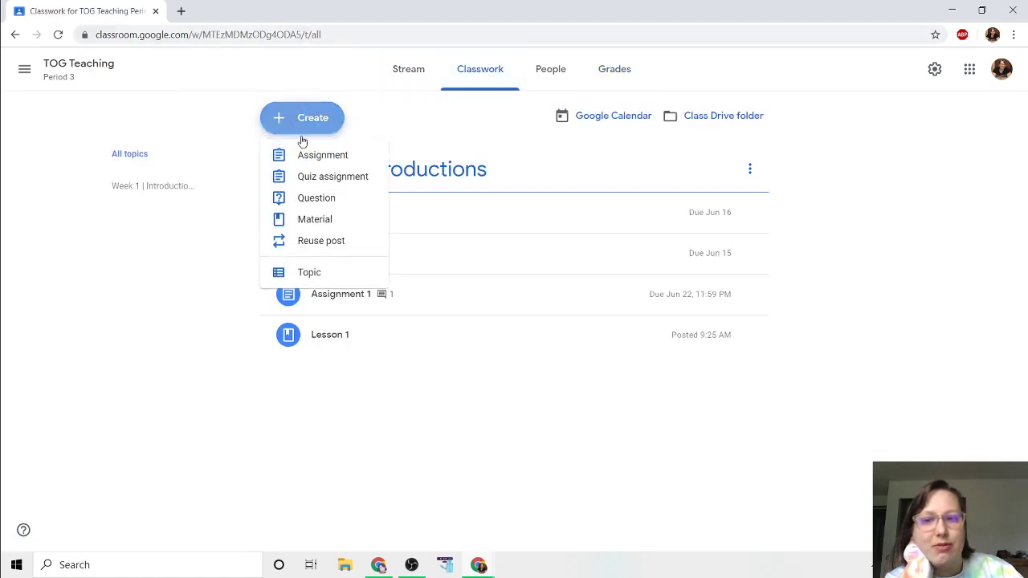
pyautogui.click(312, 155)
pyautogui.write('Yes')
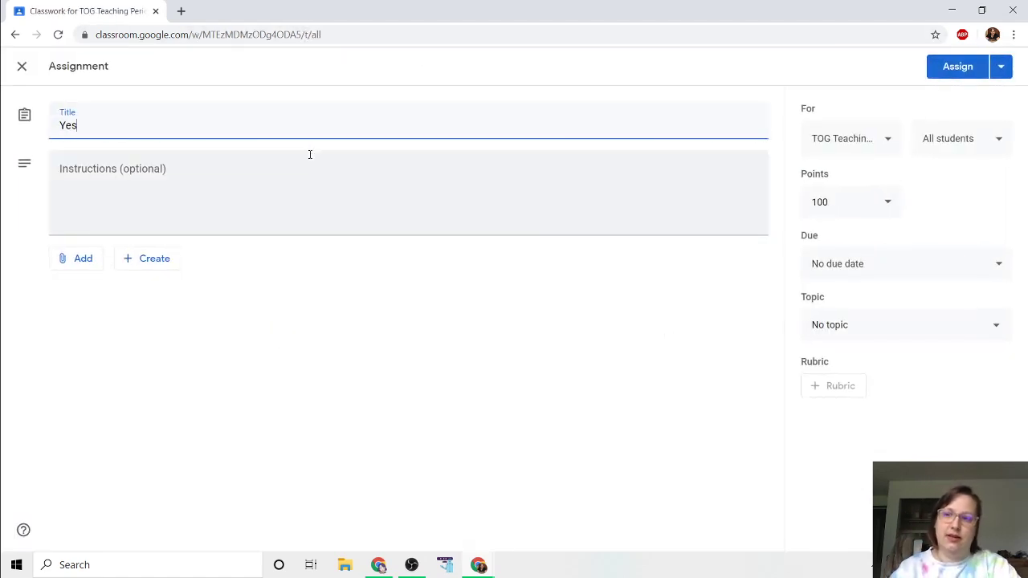
pyautogui.click(946, 67)
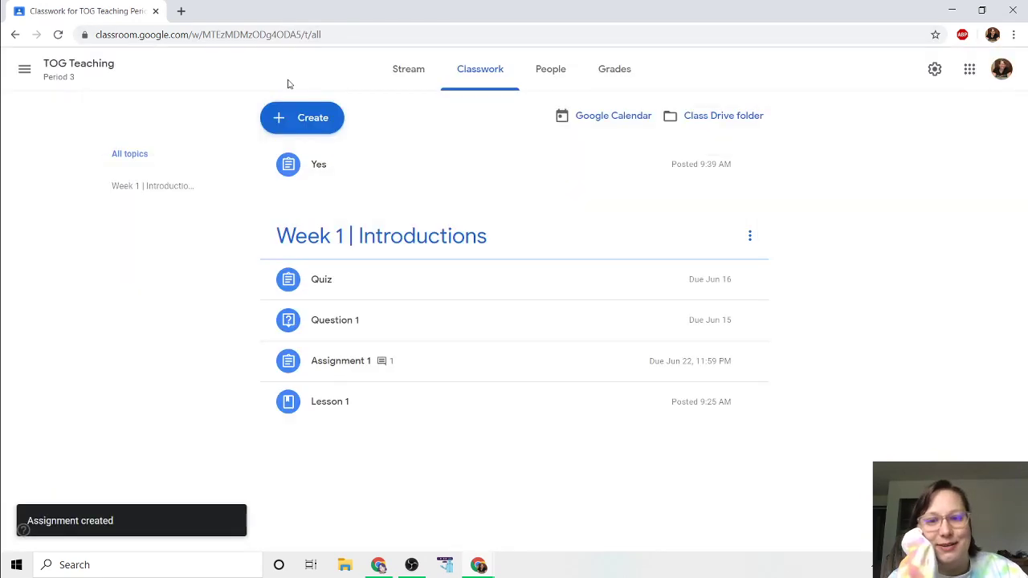
pyautogui.moveTo(312, 169); pyautogui.dragTo(353, 391)
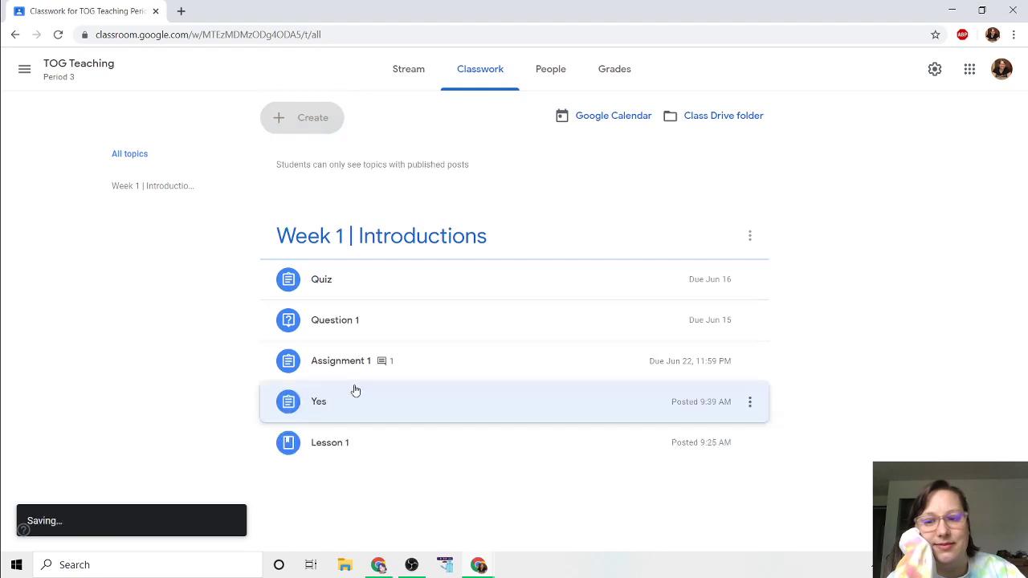
# Check the teacher's gradebook for the Yes assignment and view the student's To-do page in a maximized window.
pyautogui.click(604, 71)
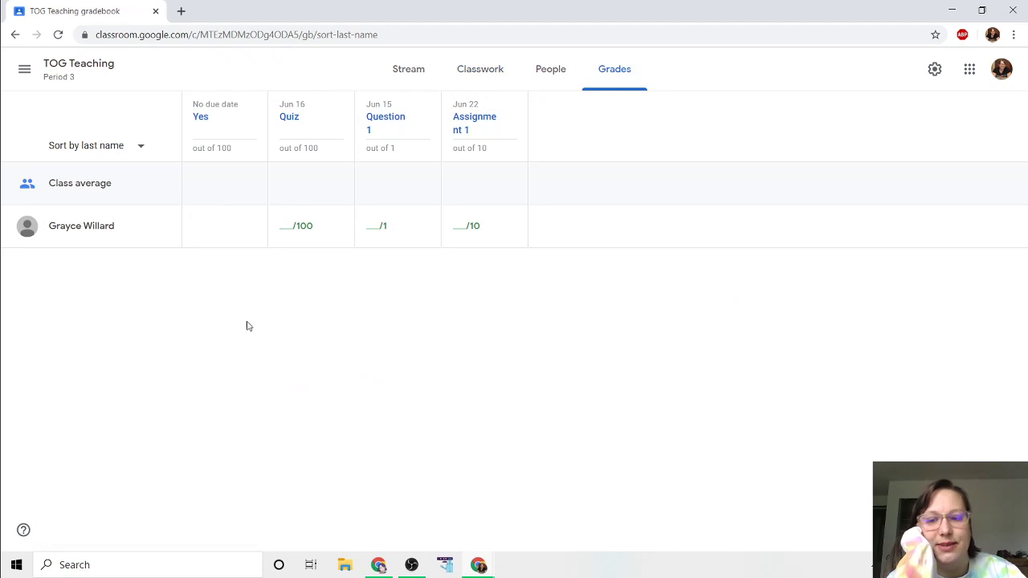
pyautogui.moveTo(479, 565)
pyautogui.click(552, 502)
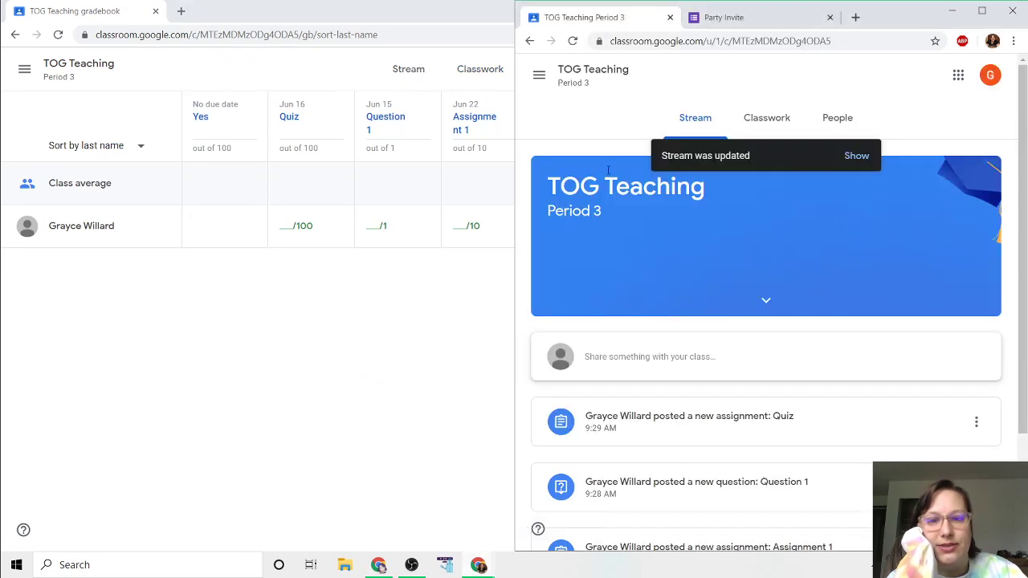
pyautogui.moveTo(867, 18); pyautogui.dragTo(718, 1)
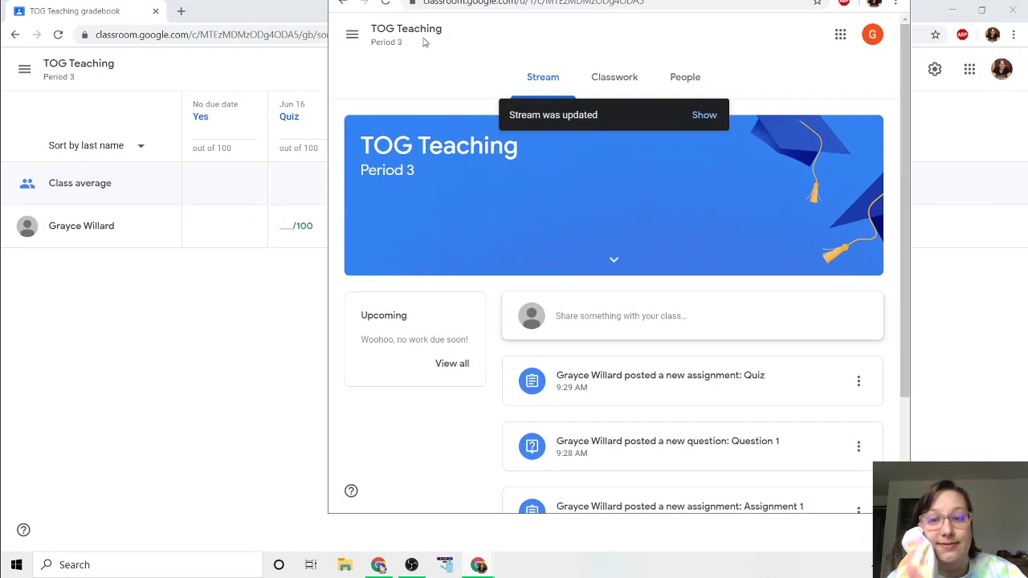
pyautogui.click(353, 35)
pyautogui.click(389, 149)
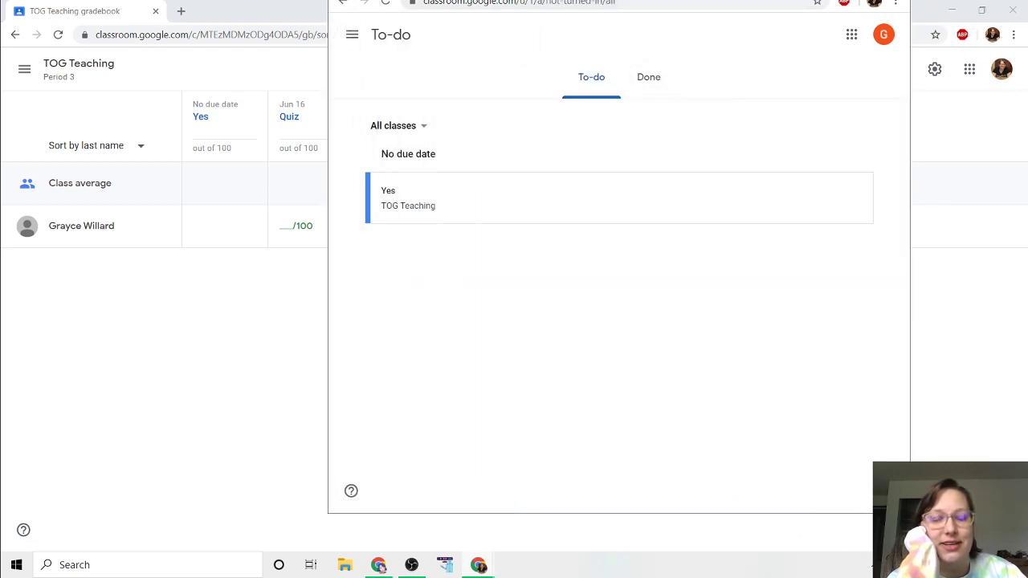
pyautogui.moveTo(691, 2); pyautogui.dragTo(619, 0)
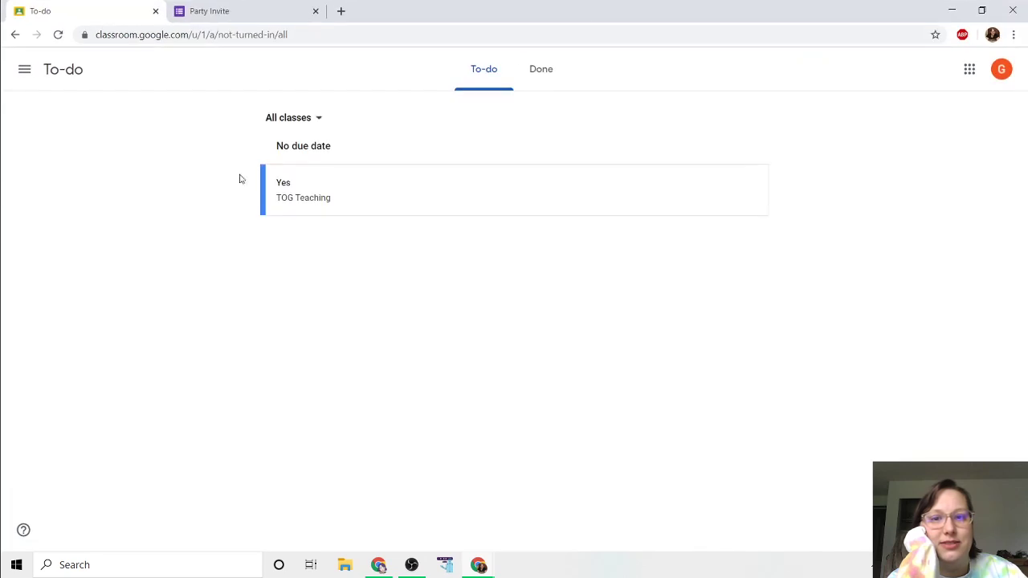
# View the student's classes page and calendar, checking due work for the weeks of Jun 14 and Jun 21, 2020.
pyautogui.click(24, 69)
pyautogui.click(55, 83)
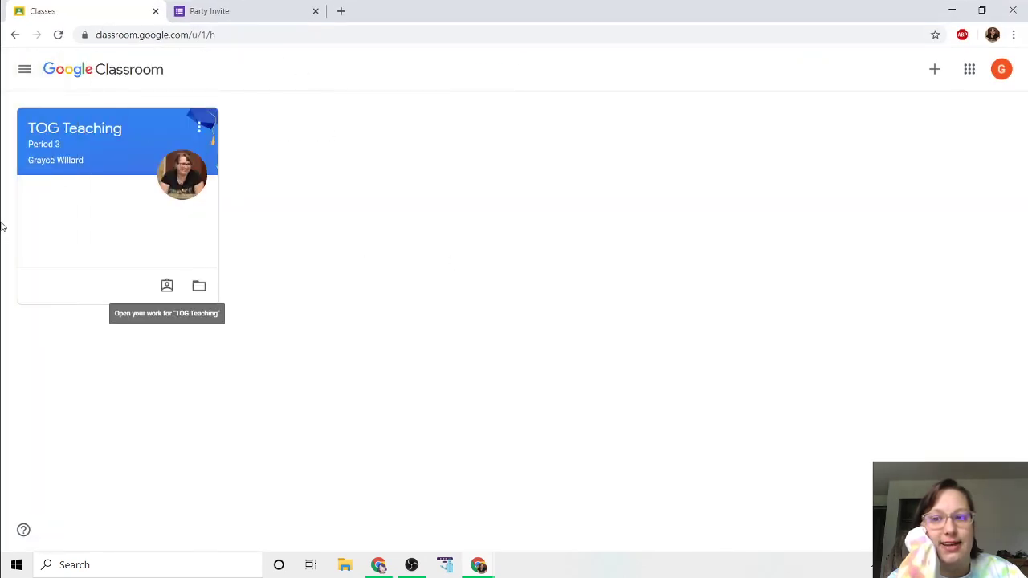
pyautogui.click(24, 70)
pyautogui.click(44, 118)
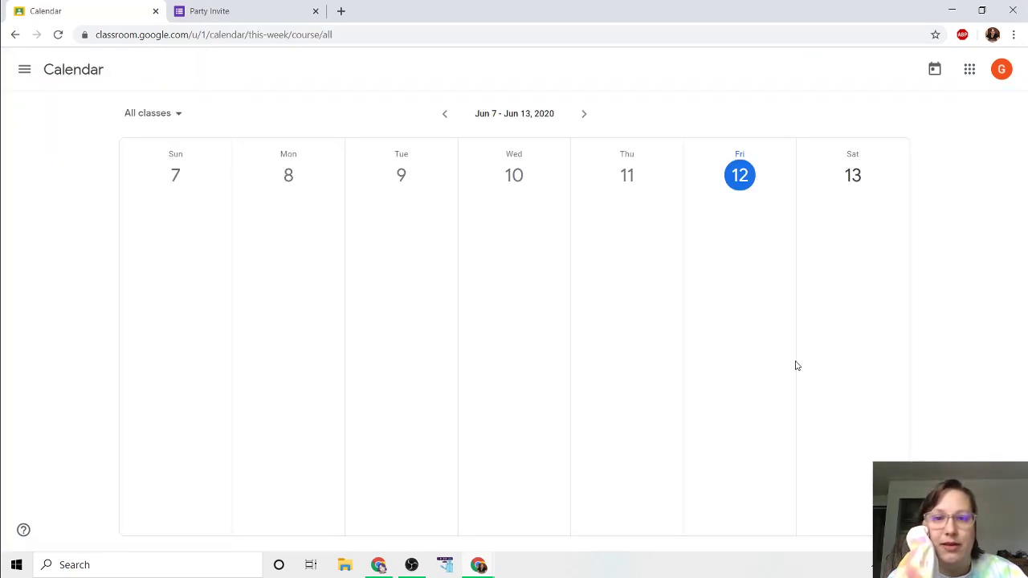
pyautogui.click(584, 113)
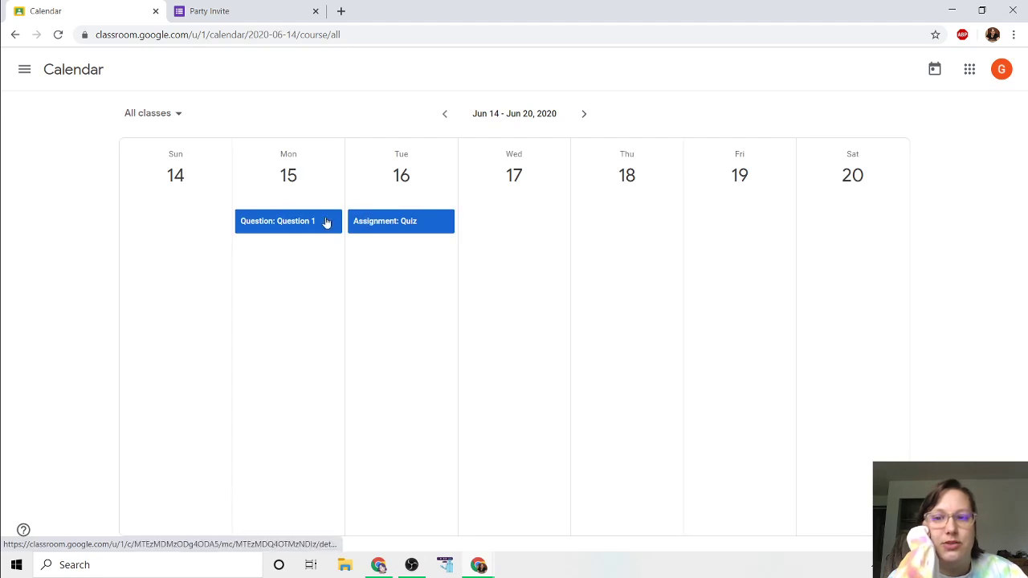
pyautogui.click(582, 115)
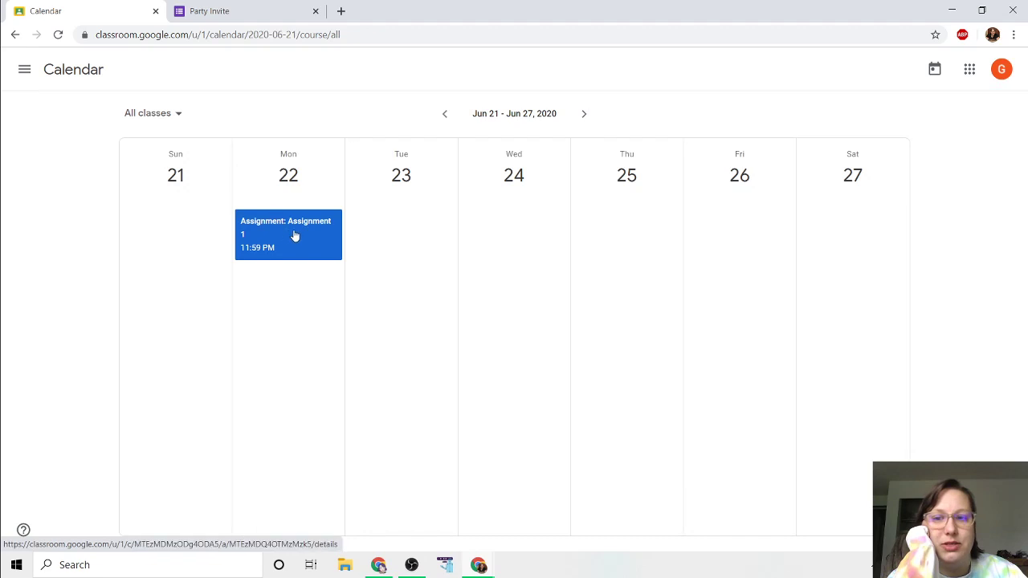
pyautogui.click(445, 113)
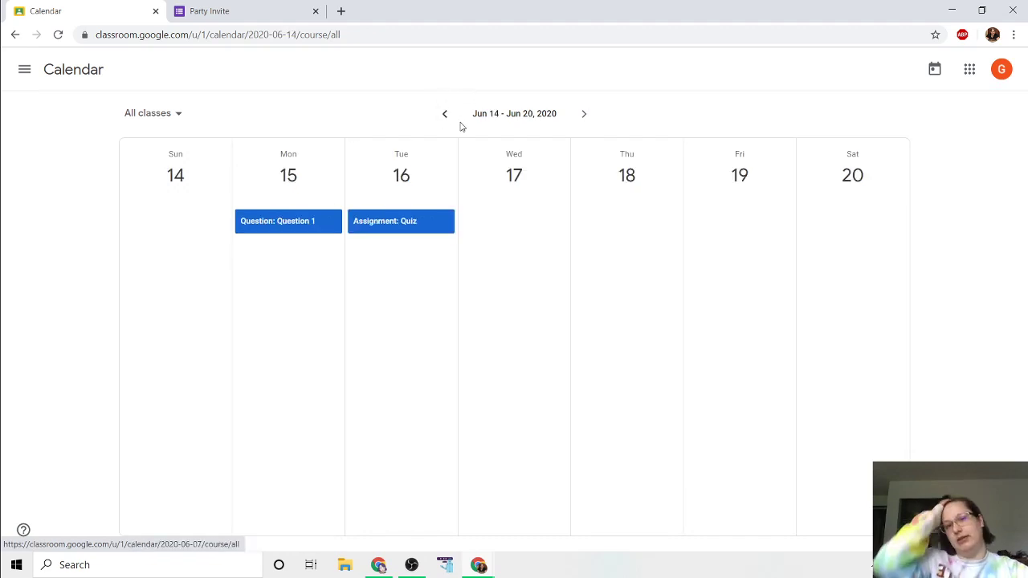
# Open the Quiz from the calendar and check the submitted Party Invite form against the assignment page.
pyautogui.click(415, 228)
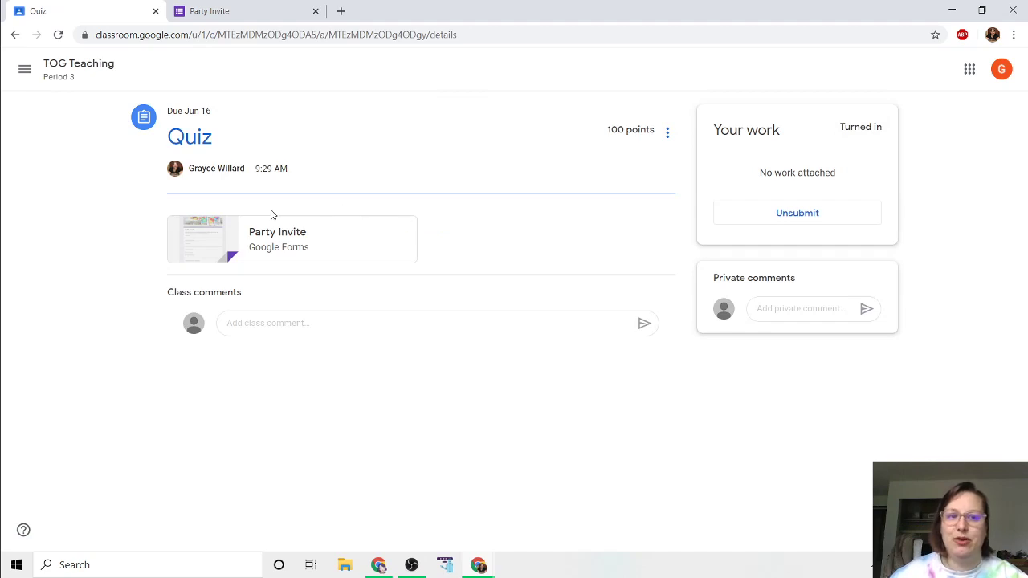
pyautogui.click(222, 11)
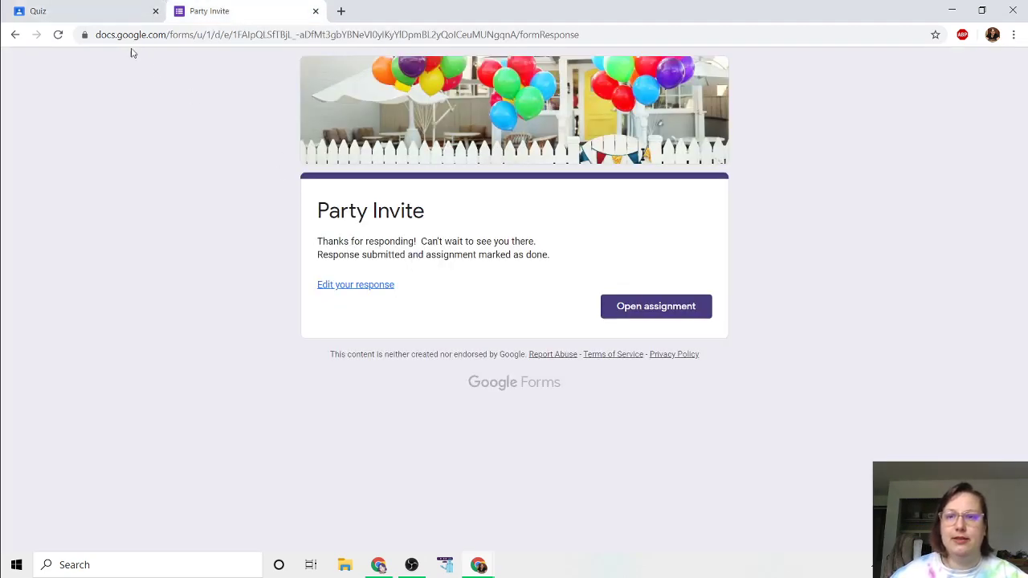
pyautogui.click(81, 11)
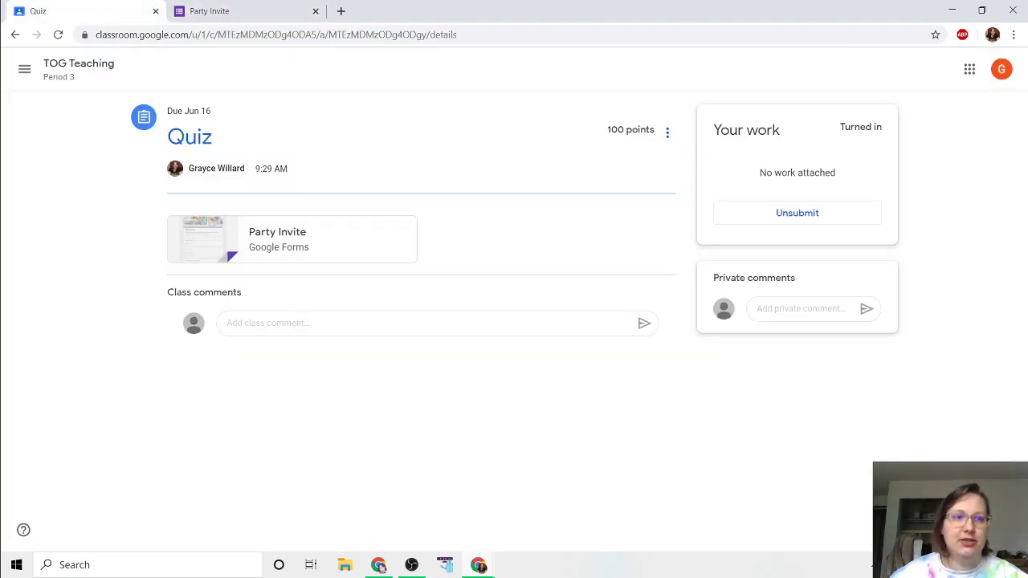
# Switch back to the teacher's gradebook and give the student a draft grade of 20 for the Yes assignment.
pyautogui.click(380, 566)
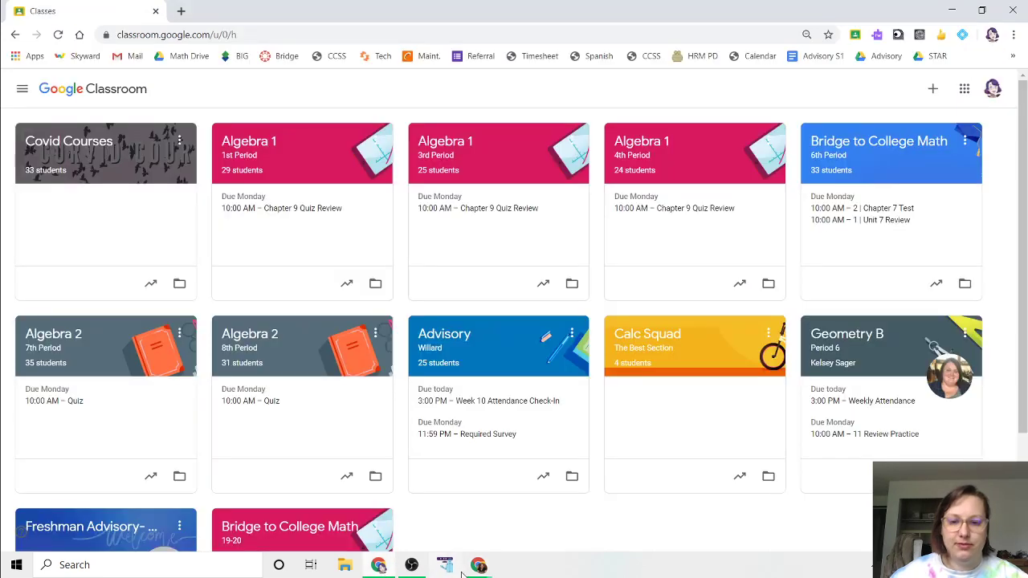
pyautogui.moveTo(476, 570)
pyautogui.click(434, 506)
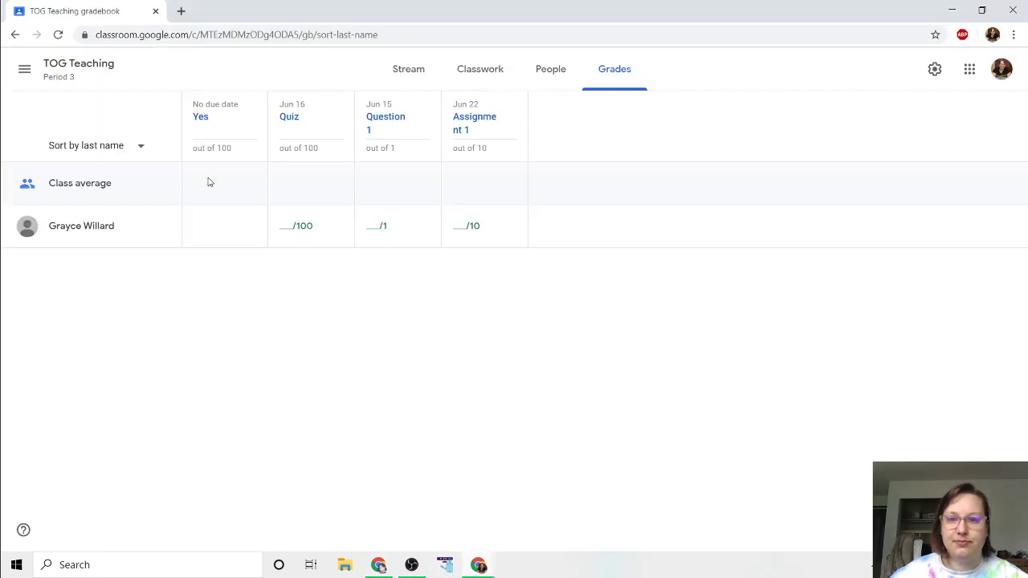
pyautogui.click(200, 224)
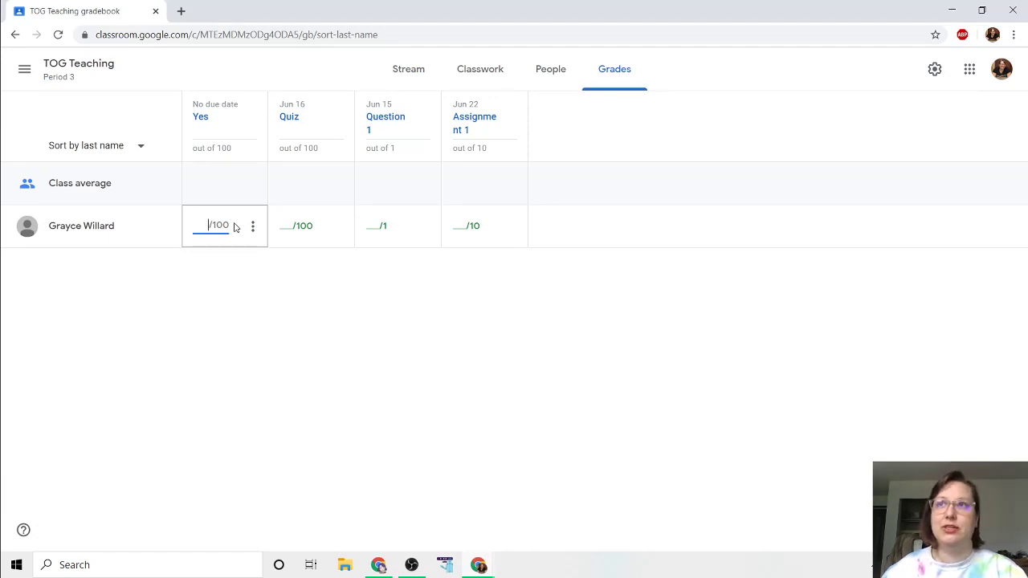
pyautogui.write('20')
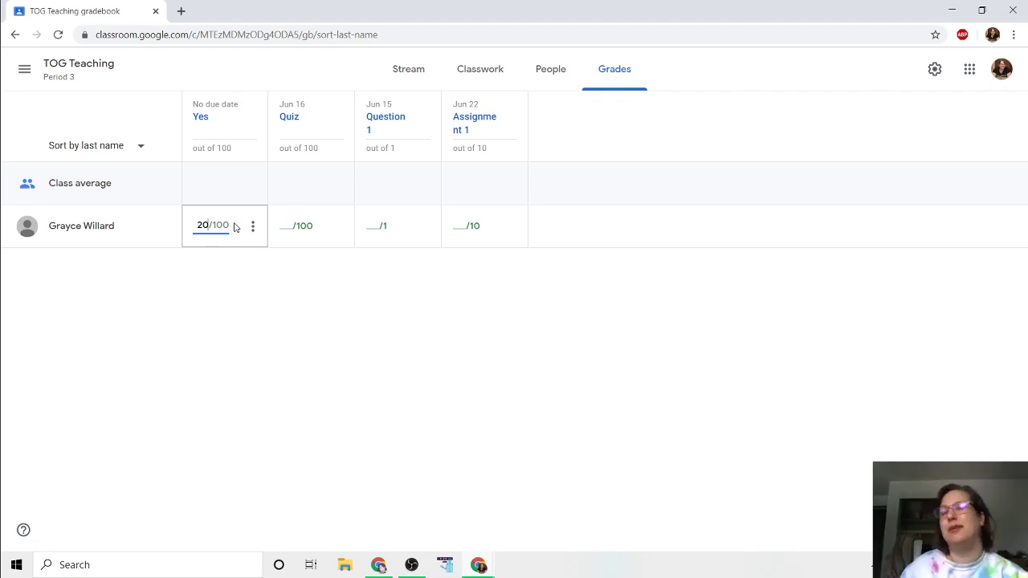
pyautogui.press('Return')
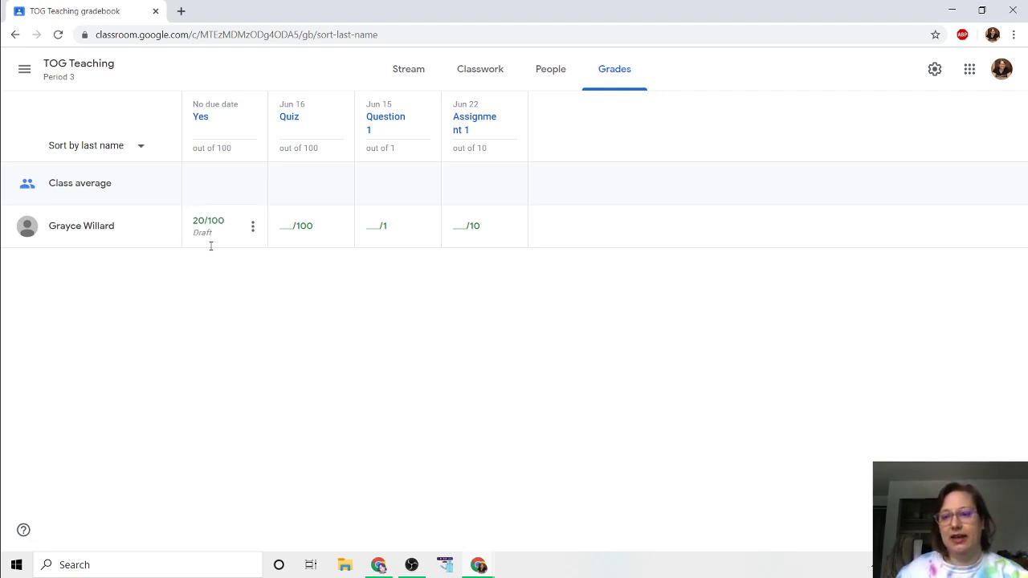
# Return the graded Yes assignment to the student.
pyautogui.click(252, 226)
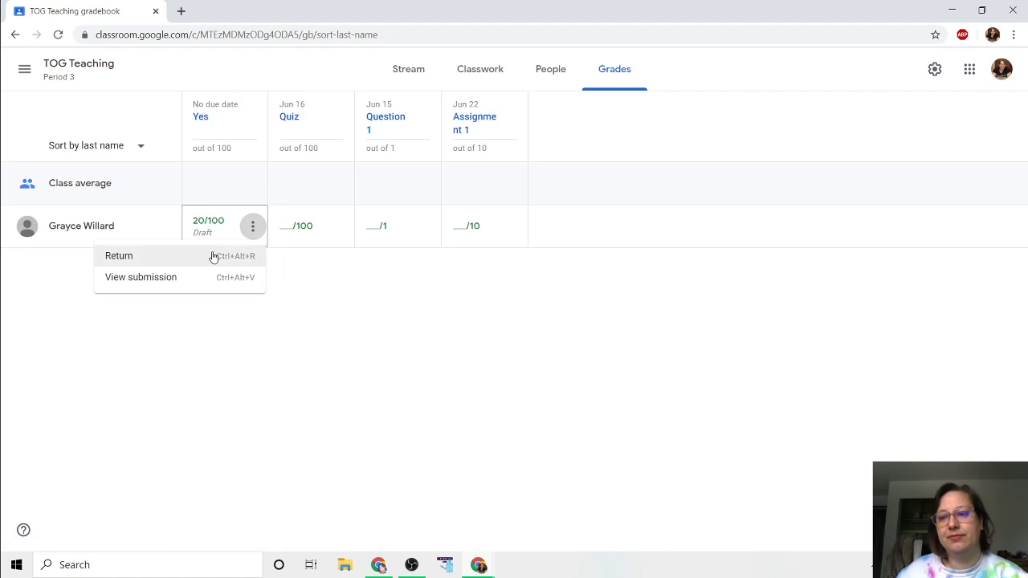
pyautogui.click(214, 257)
pyautogui.click(589, 337)
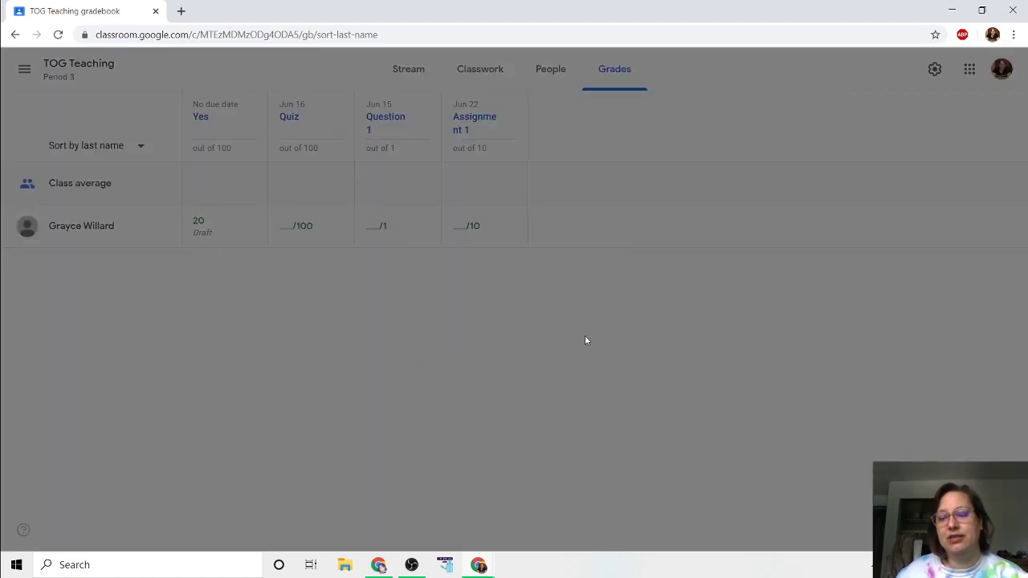
pyautogui.click(620, 365)
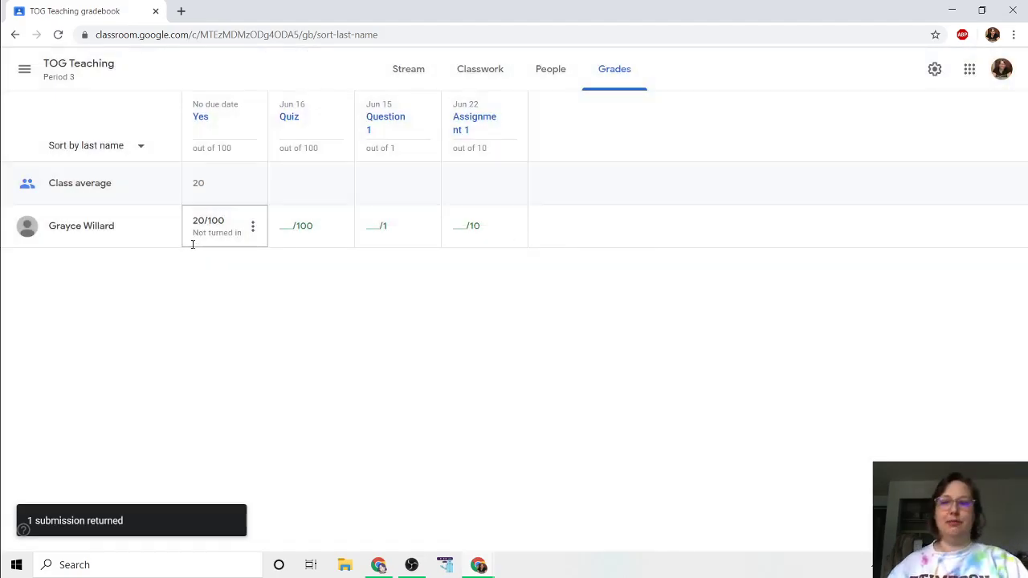
# Enter the student's draft grades in the gradebook: 100 for Quiz, 0 for Question 1 and 10 for Assignment 1.
pyautogui.click(284, 225)
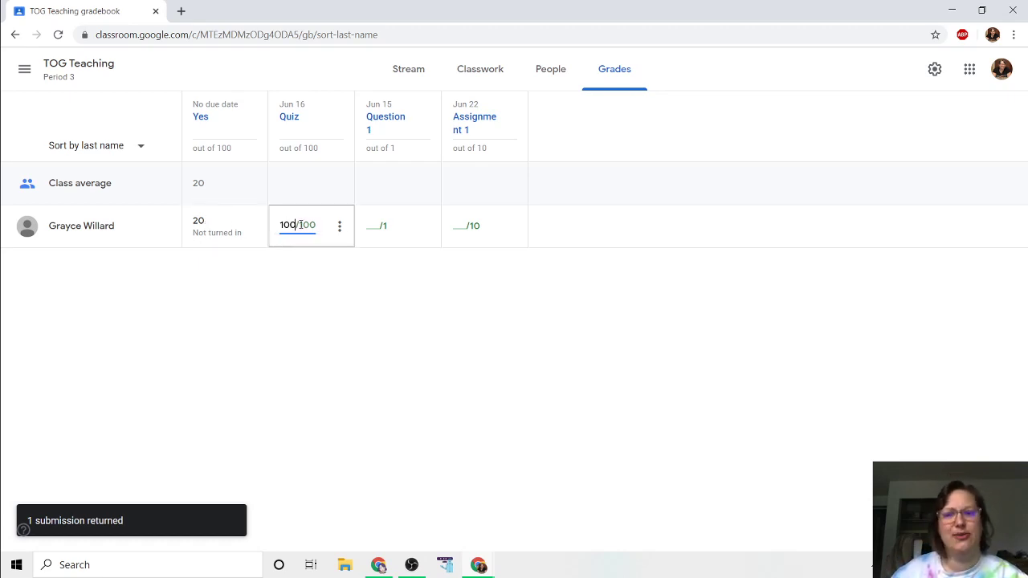
pyautogui.click(370, 219)
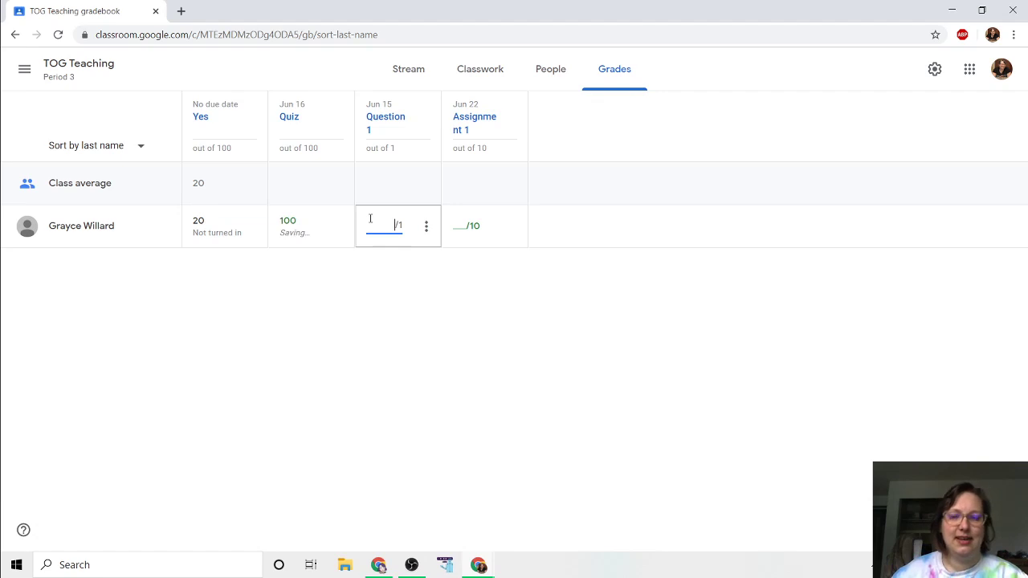
pyautogui.click(454, 226)
pyautogui.write('10')
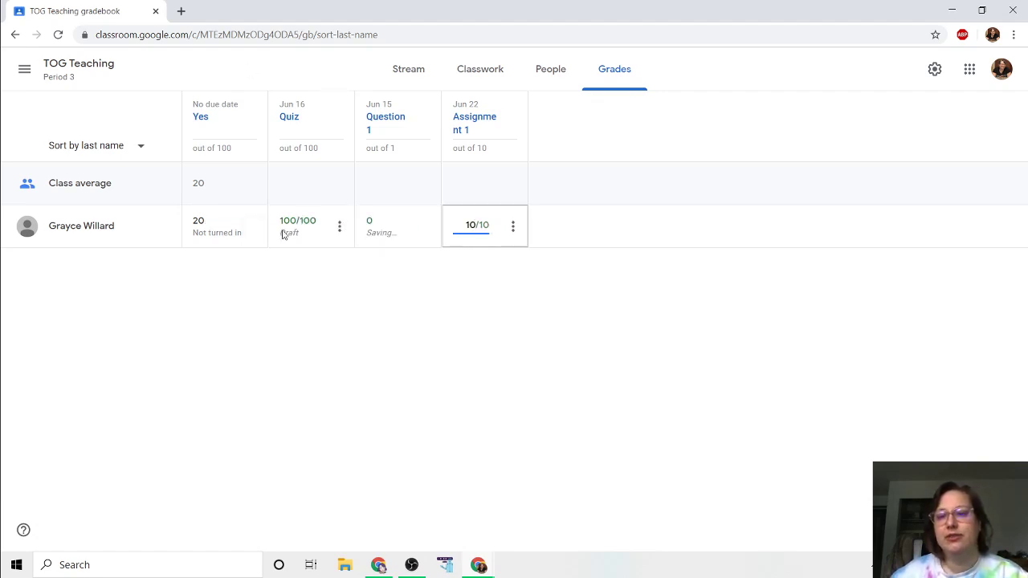
pyautogui.click(310, 294)
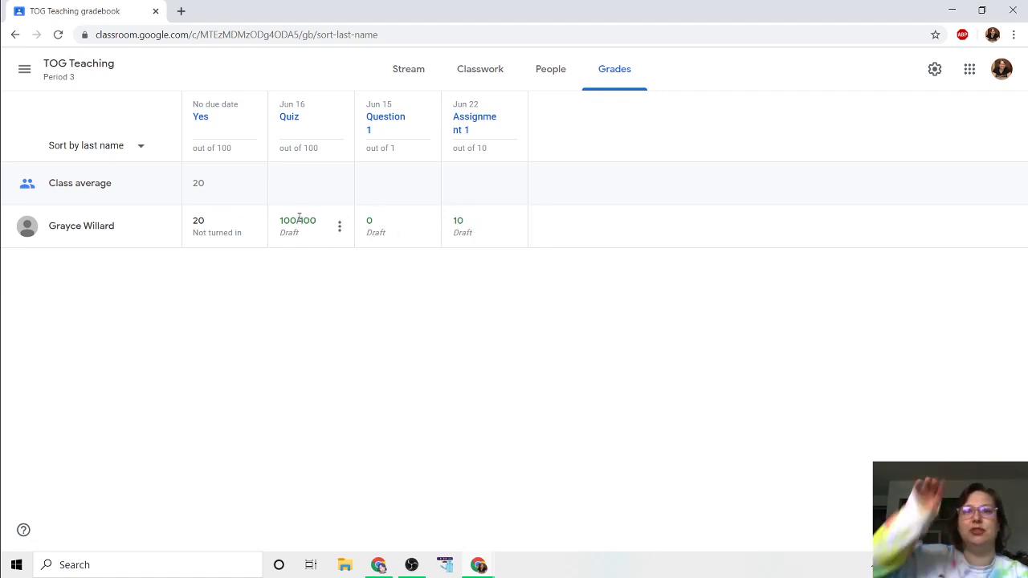
# View the student's Quiz submission and return it using the option for returning multiple submissions.
pyautogui.click(339, 226)
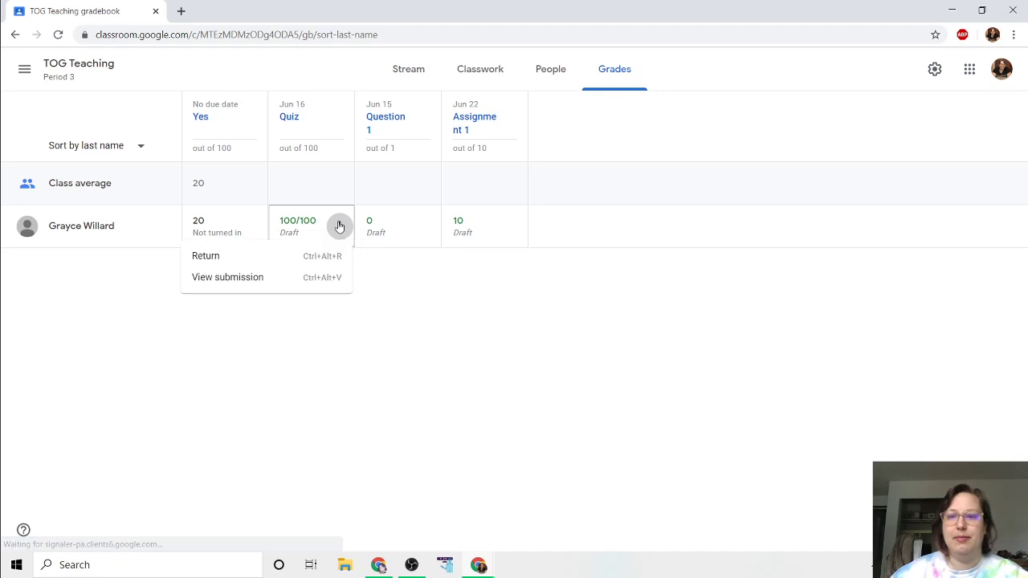
pyautogui.click(281, 284)
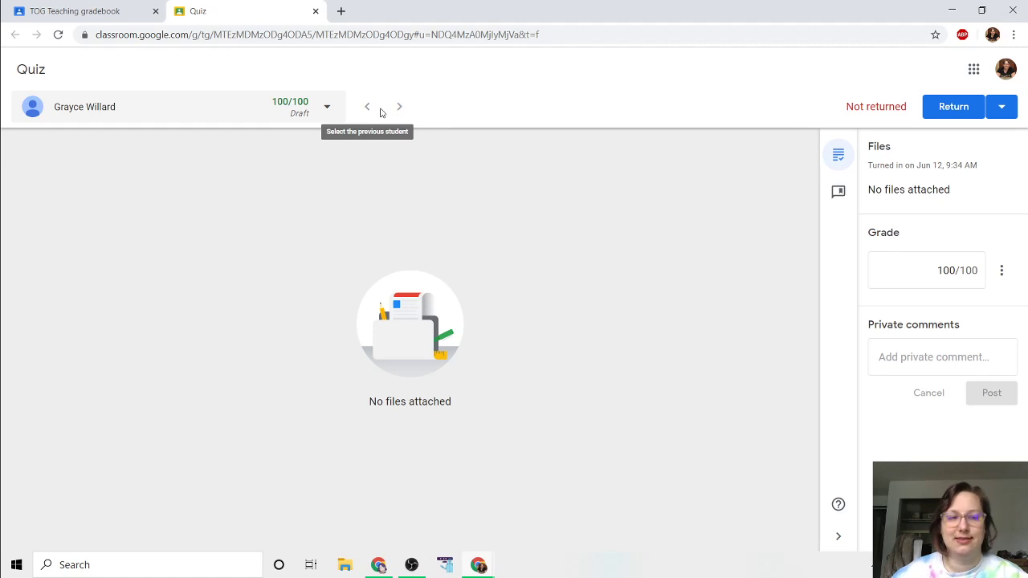
pyautogui.click(1002, 107)
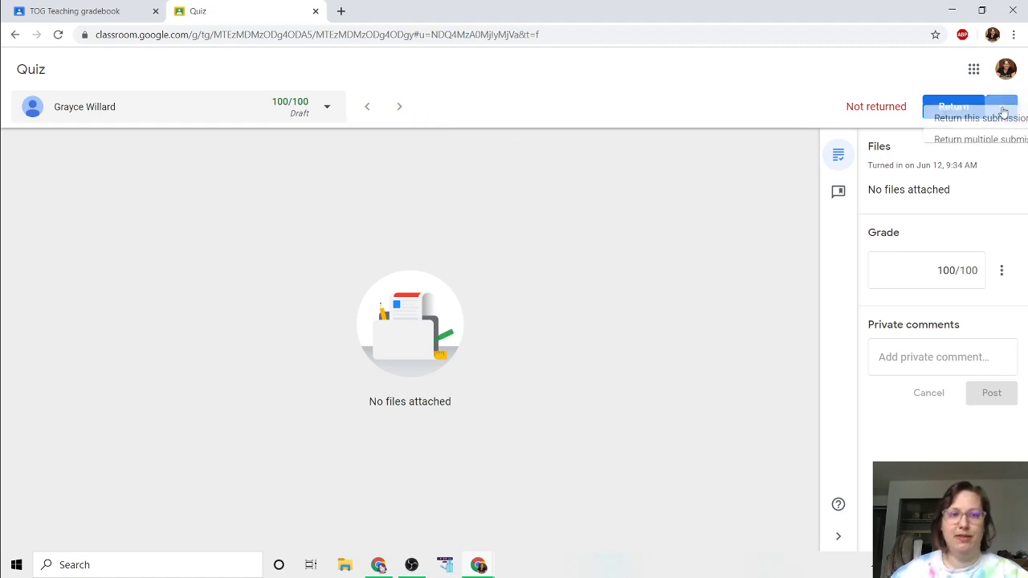
pyautogui.click(871, 155)
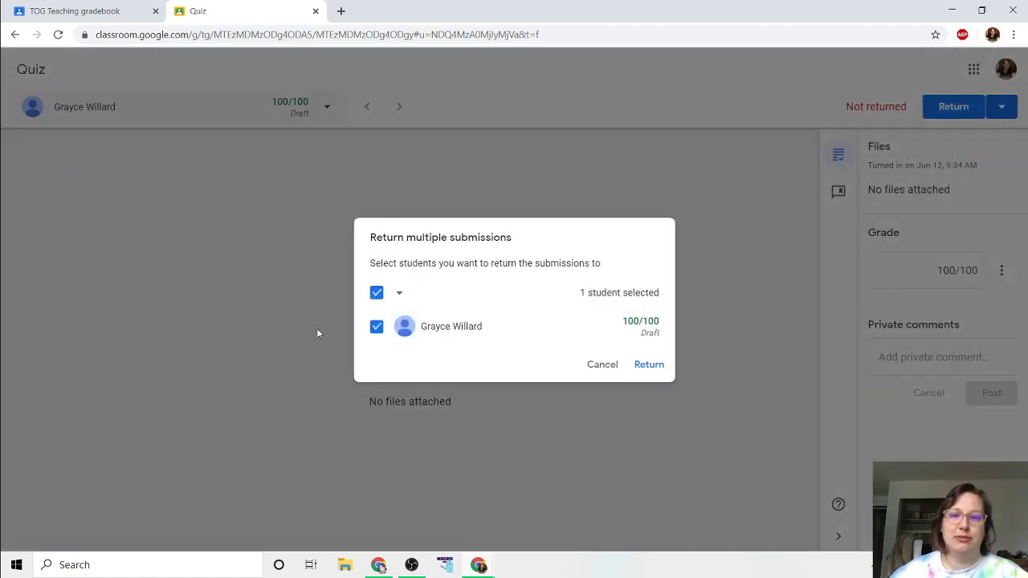
pyautogui.click(657, 365)
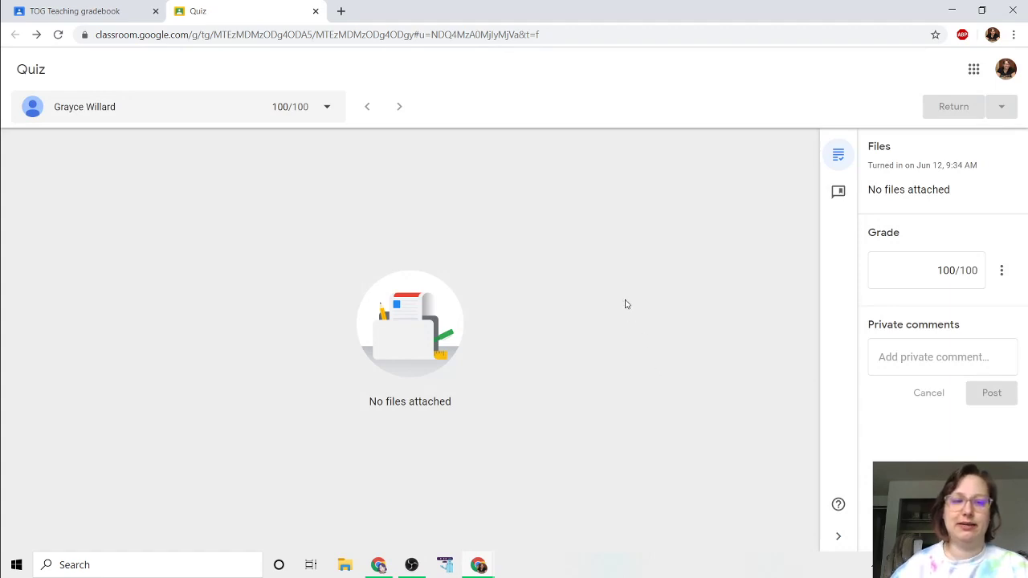
# Go back to the gradebook, open the student's turned-in work for Assignment 1 and dismiss the introductory tips.
pyautogui.click(96, 16)
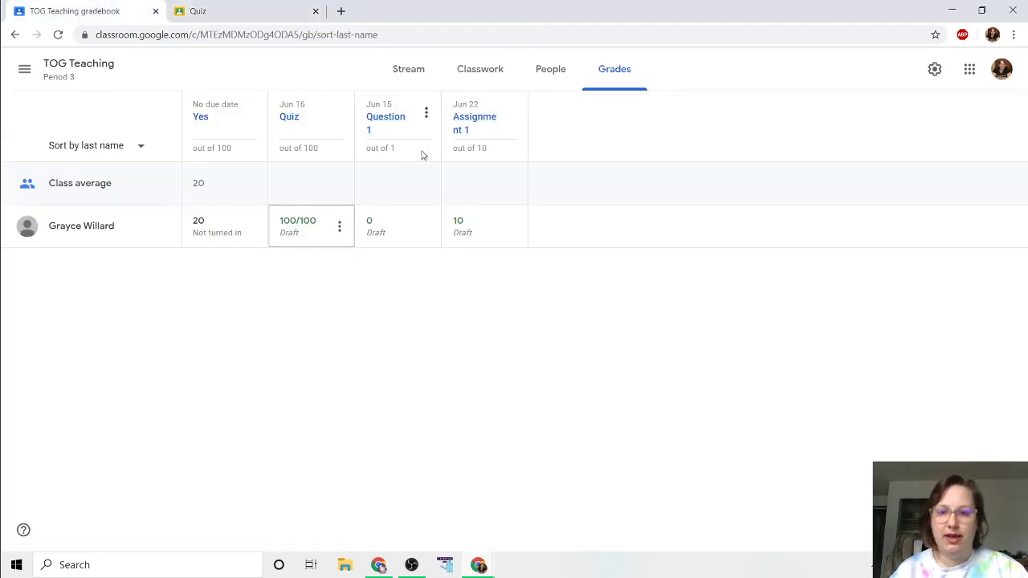
pyautogui.click(462, 120)
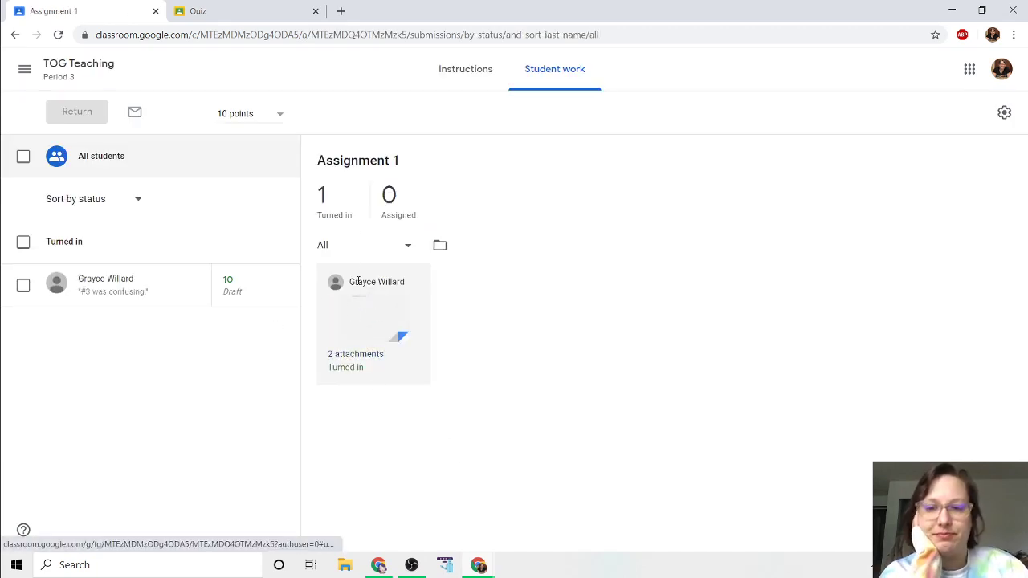
pyautogui.click(365, 313)
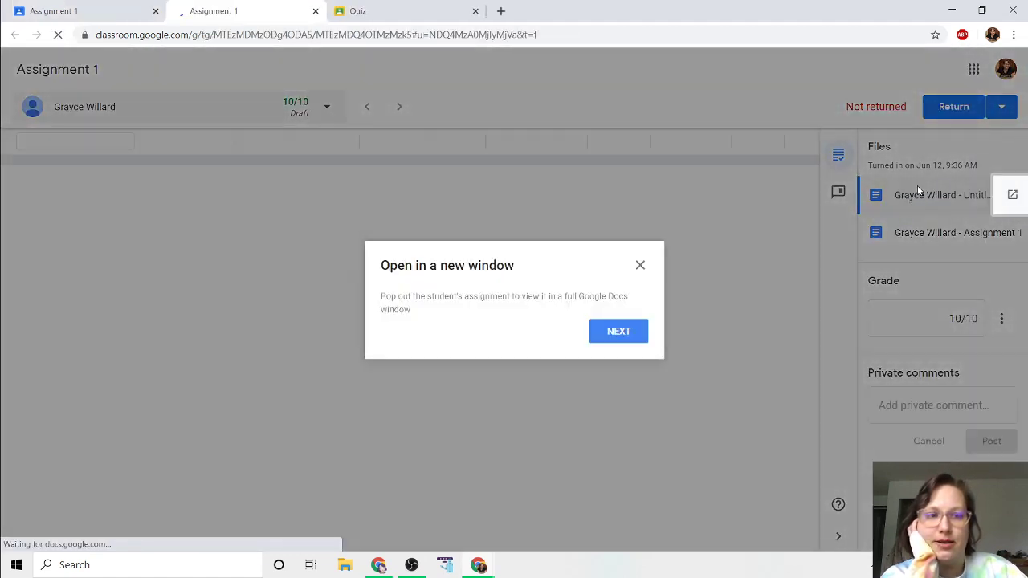
pyautogui.click(612, 336)
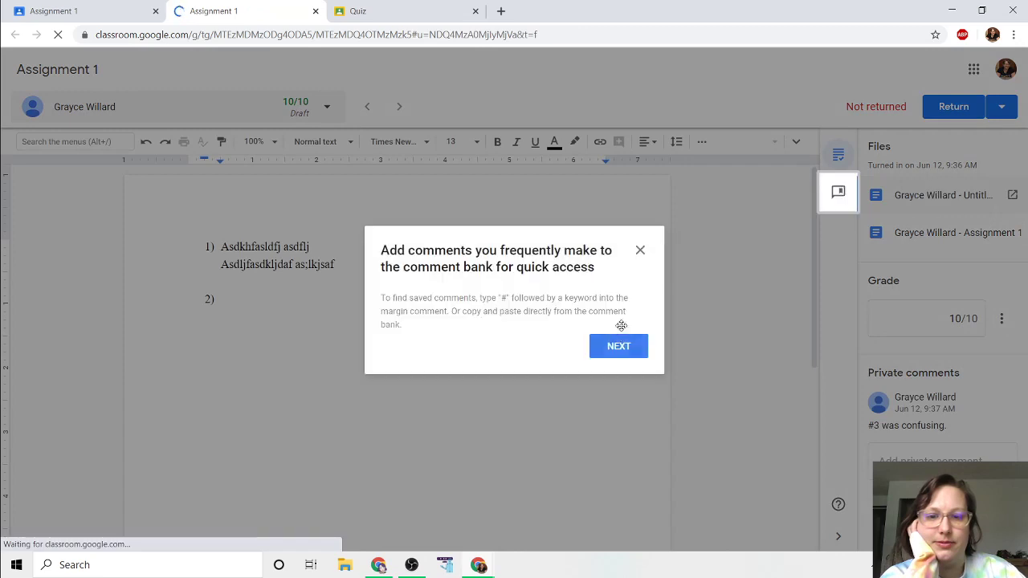
pyautogui.click(640, 251)
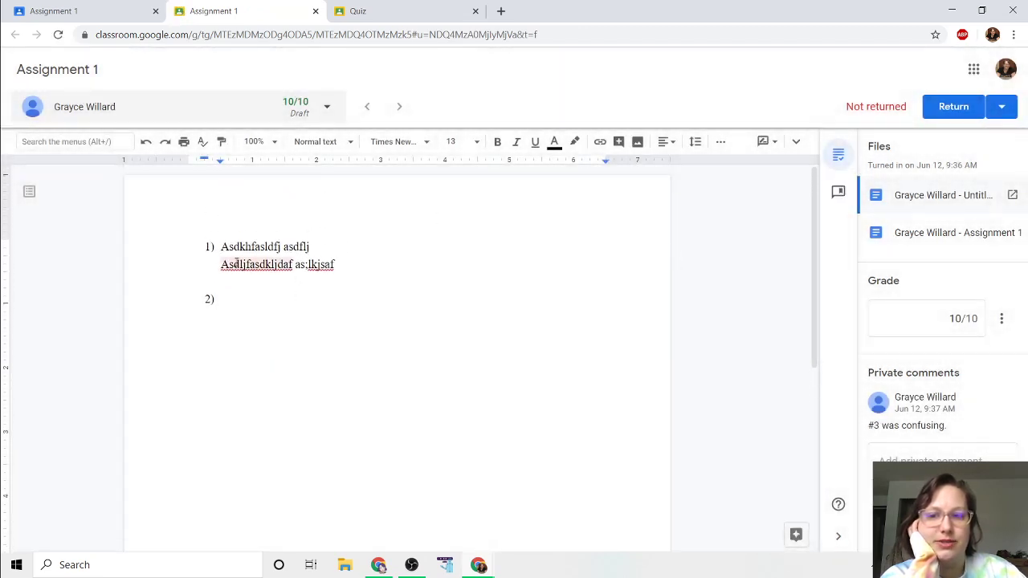
# Review both documents the student attached to Assignment 1, ending on the untitled document.
pyautogui.moveTo(215, 264); pyautogui.dragTo(356, 263)
pyautogui.click(488, 262)
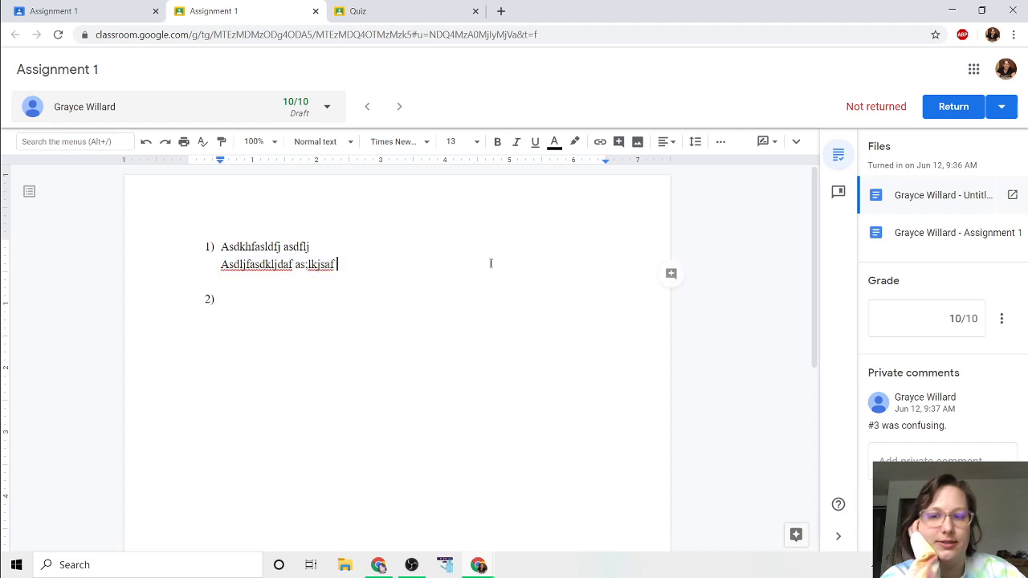
pyautogui.click(910, 232)
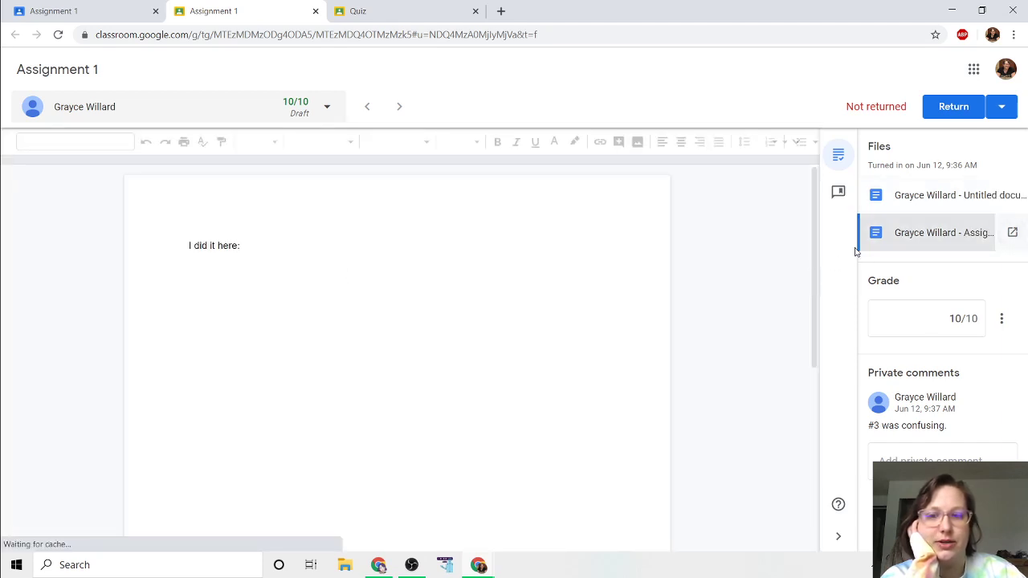
pyautogui.click(897, 200)
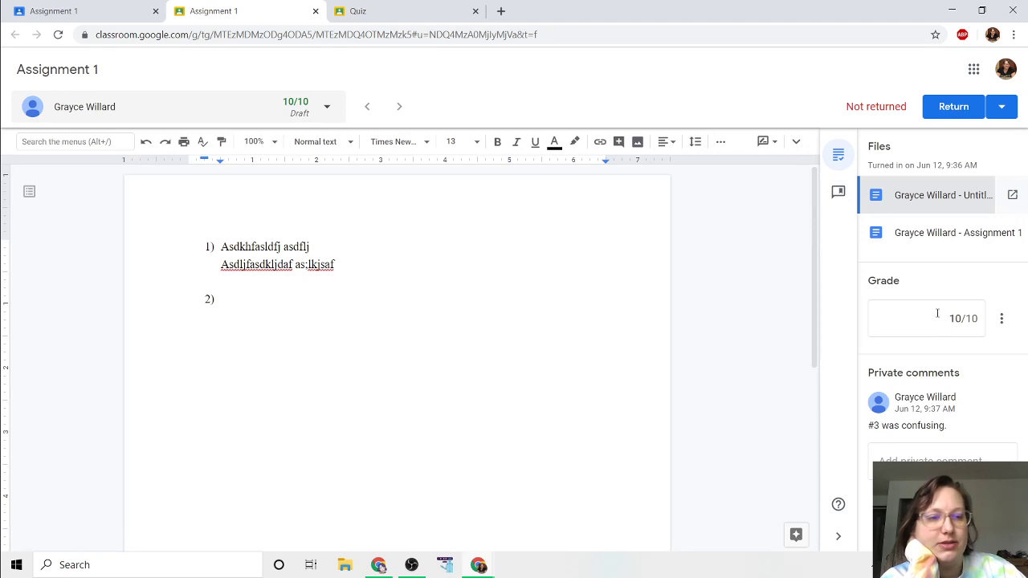
# Add three comments to the comment bank: "Great job!", "Looks like you need more practice" and "Take another look at #8".
pyautogui.click(840, 192)
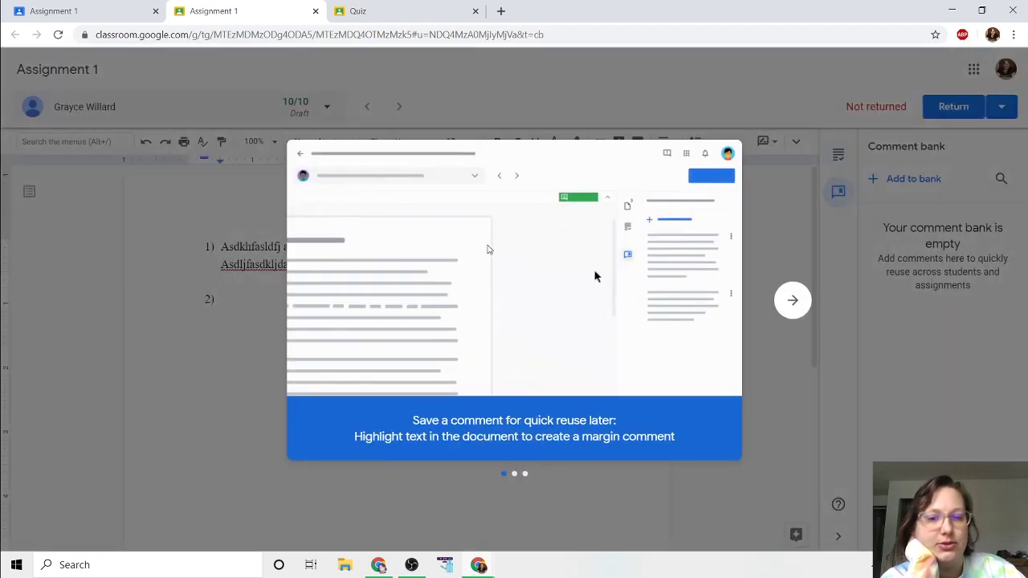
pyautogui.click(795, 218)
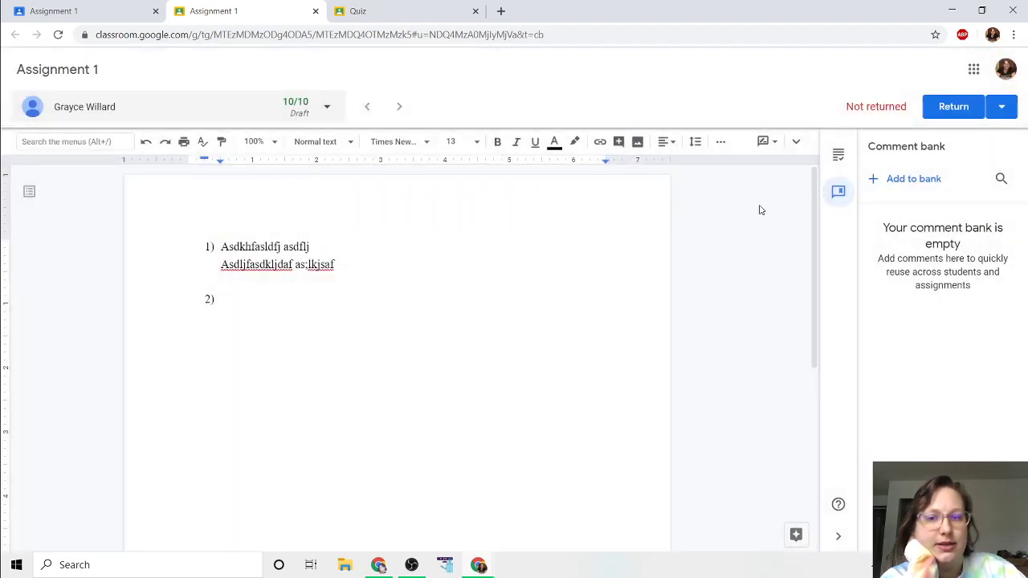
pyautogui.moveTo(310, 248); pyautogui.dragTo(285, 248)
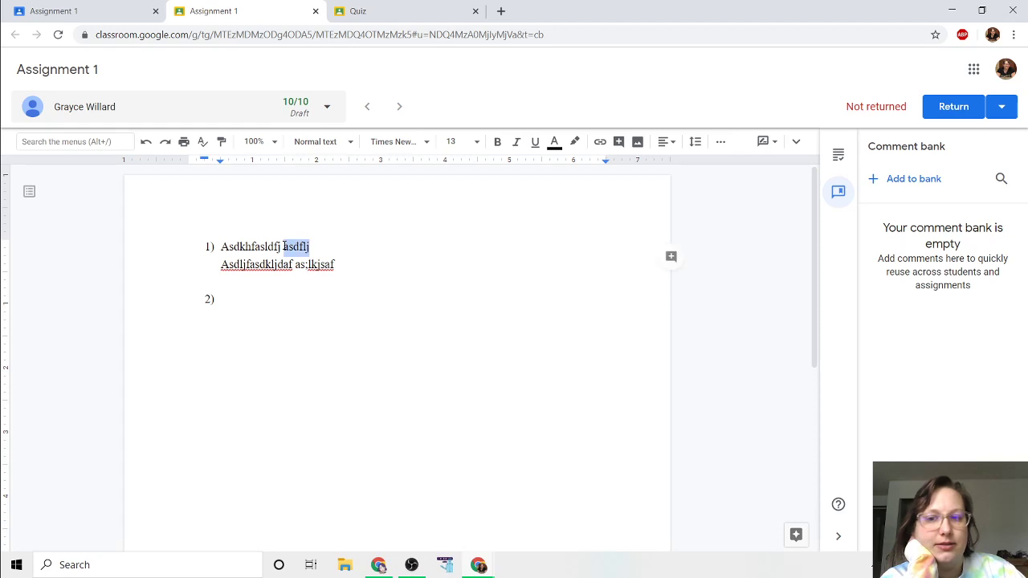
pyautogui.click(838, 193)
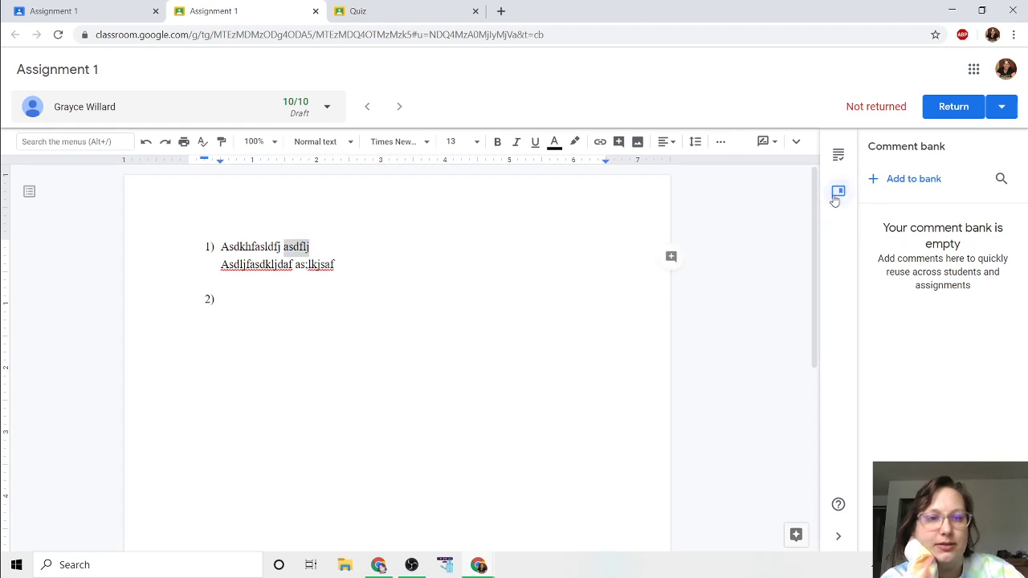
pyautogui.click(884, 189)
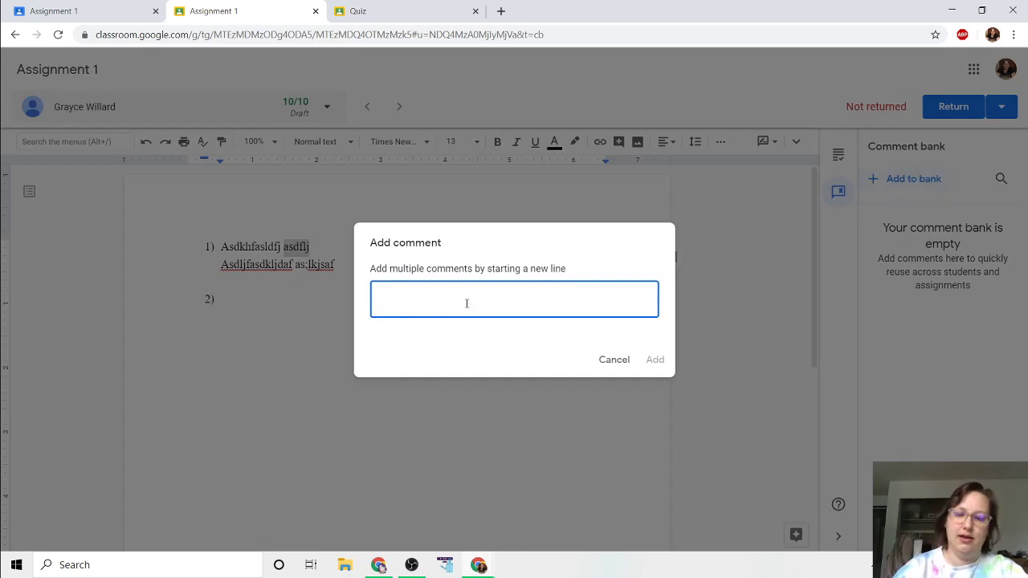
pyautogui.write('Great job!')
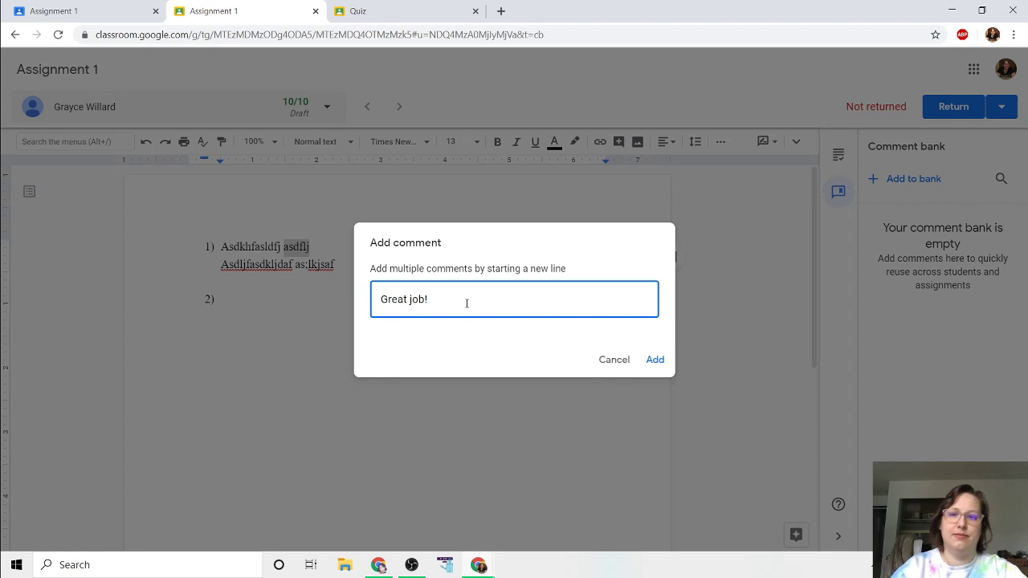
pyautogui.press('Return')
pyautogui.write('Looks like you need m')
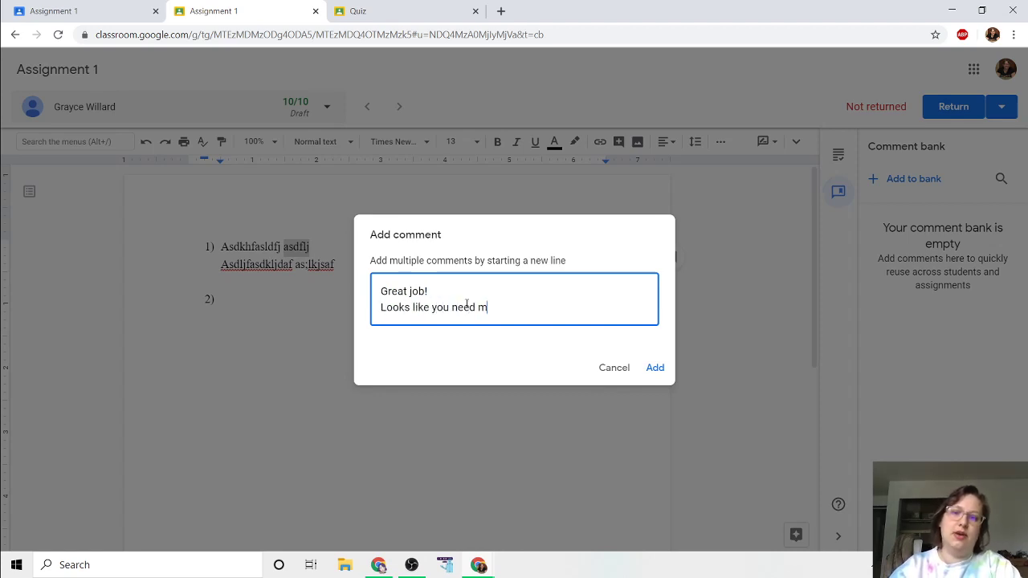
pyautogui.write('ore pract')
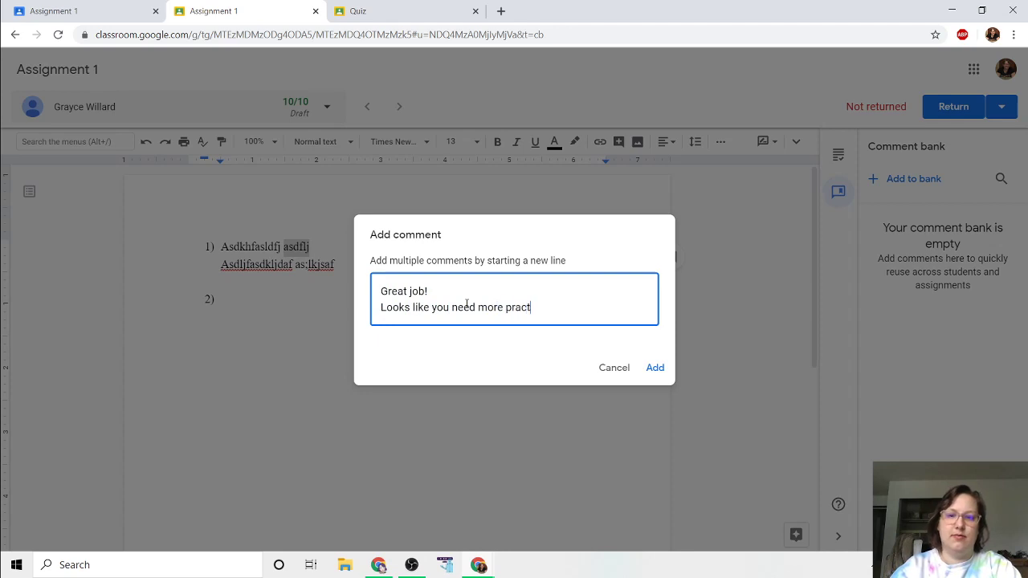
pyautogui.write('ice')
pyautogui.press('Return')
pyautogui.write('Take a')
pyautogui.write('nothe')
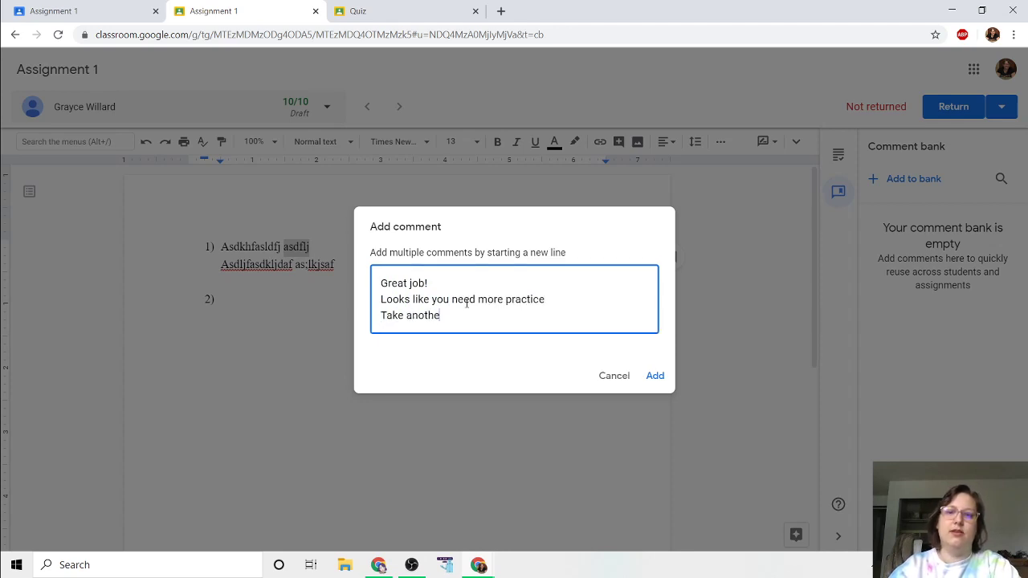
pyautogui.write('r look at #8')
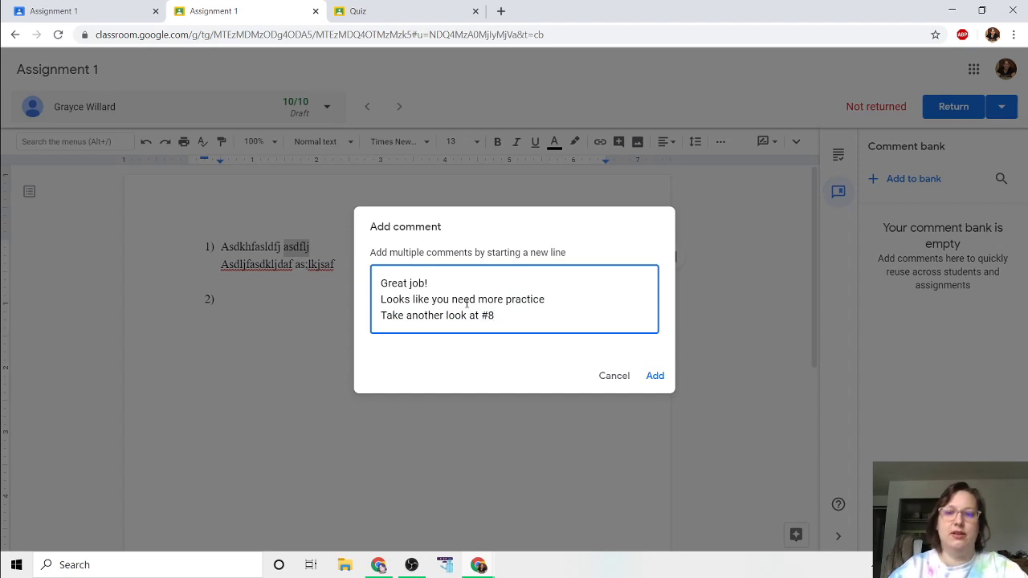
pyautogui.click(654, 375)
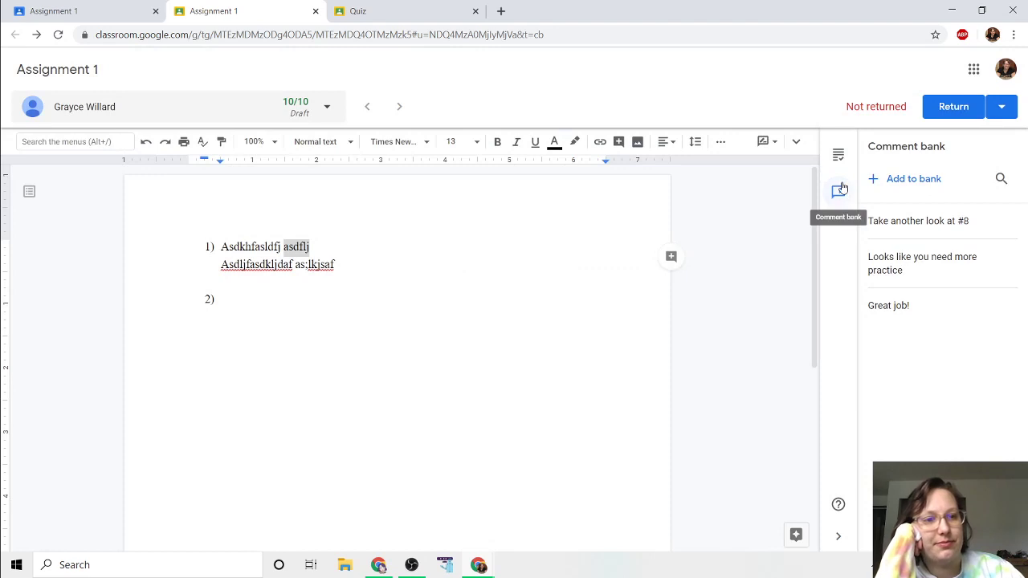
pyautogui.click(1014, 260)
pyautogui.click(1010, 257)
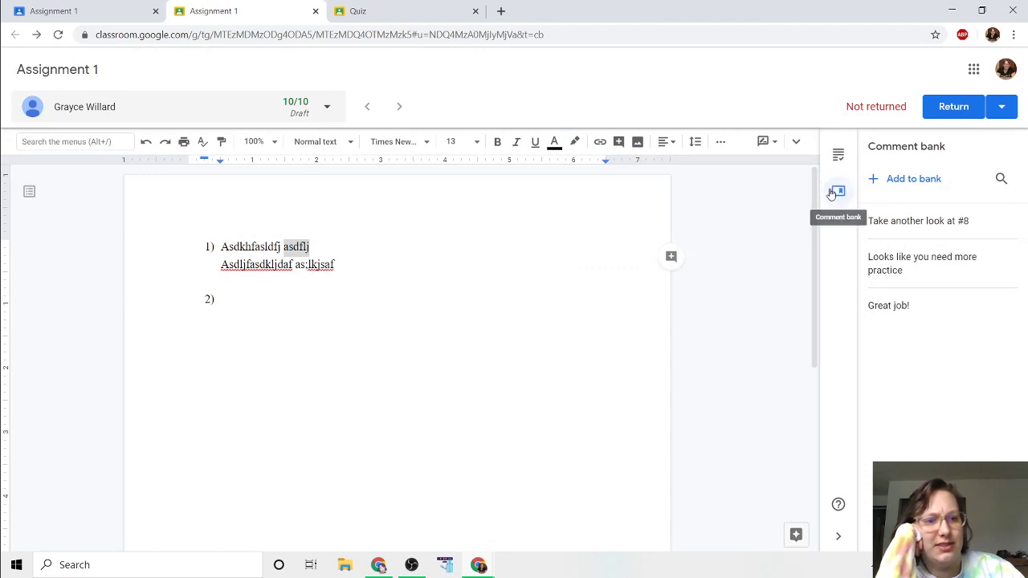
pyautogui.click(838, 154)
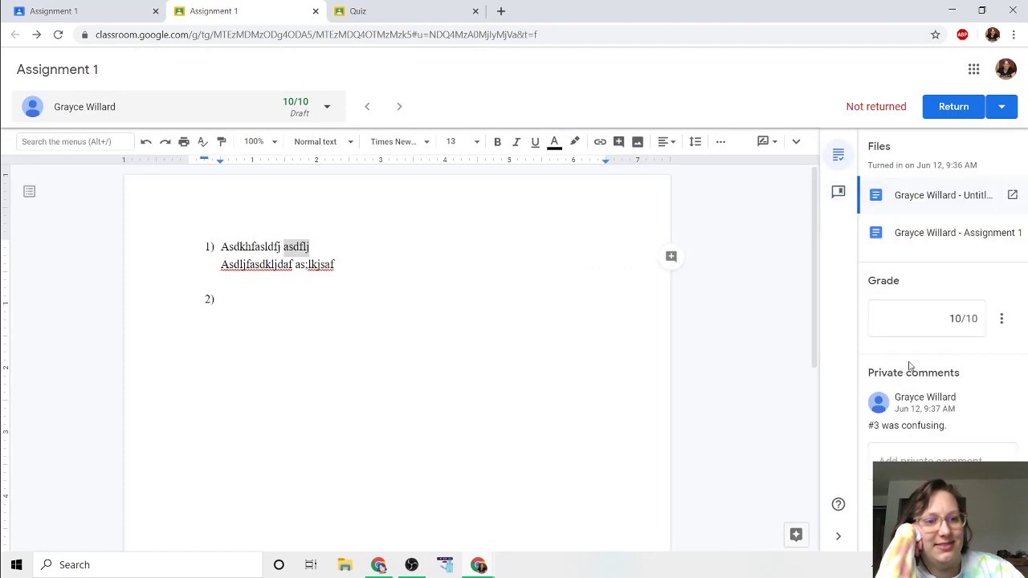
pyautogui.click(837, 191)
pyautogui.click(908, 178)
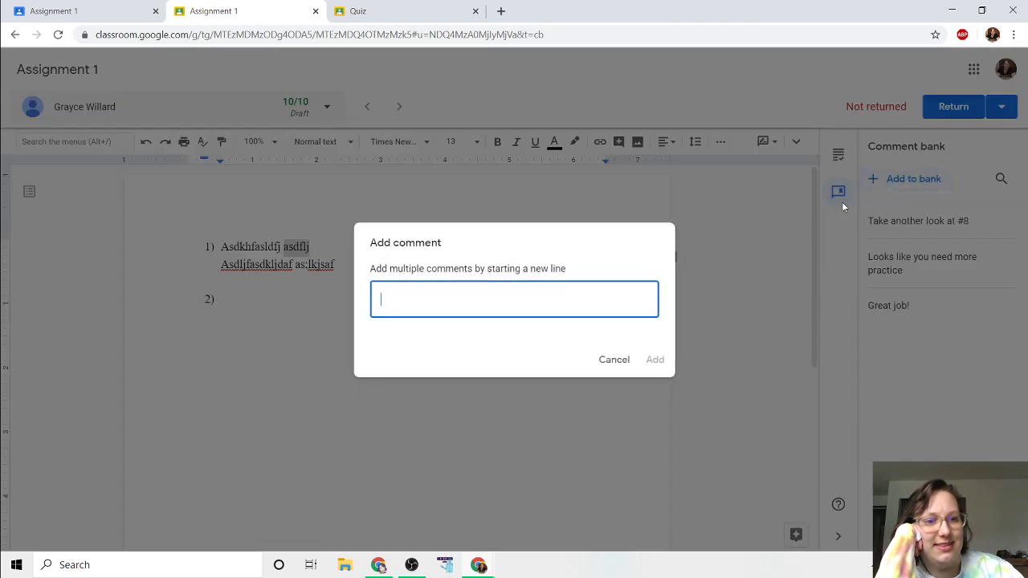
pyautogui.click(614, 360)
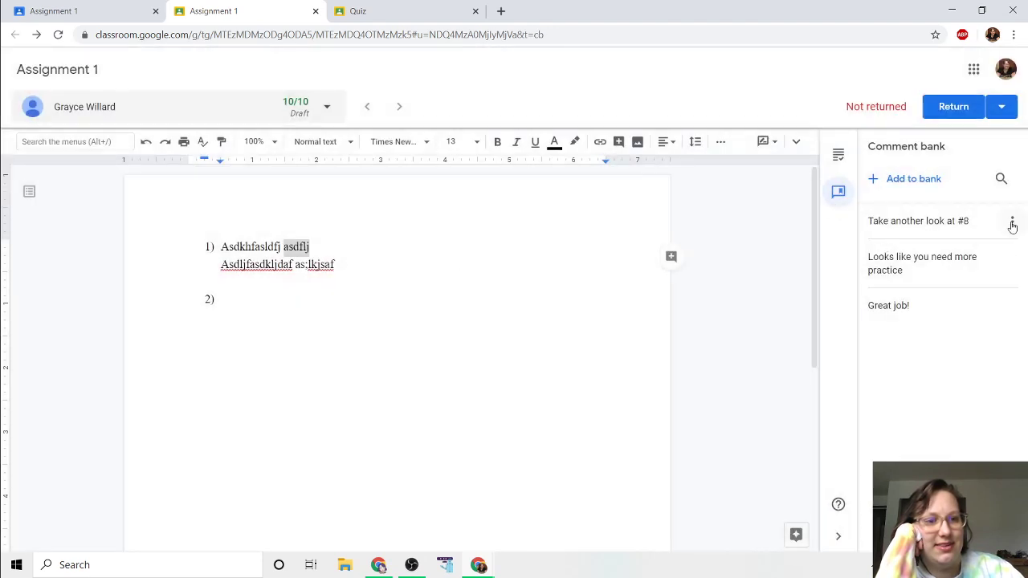
pyautogui.moveTo(1013, 227); pyautogui.dragTo(787, 224)
pyautogui.click(983, 229)
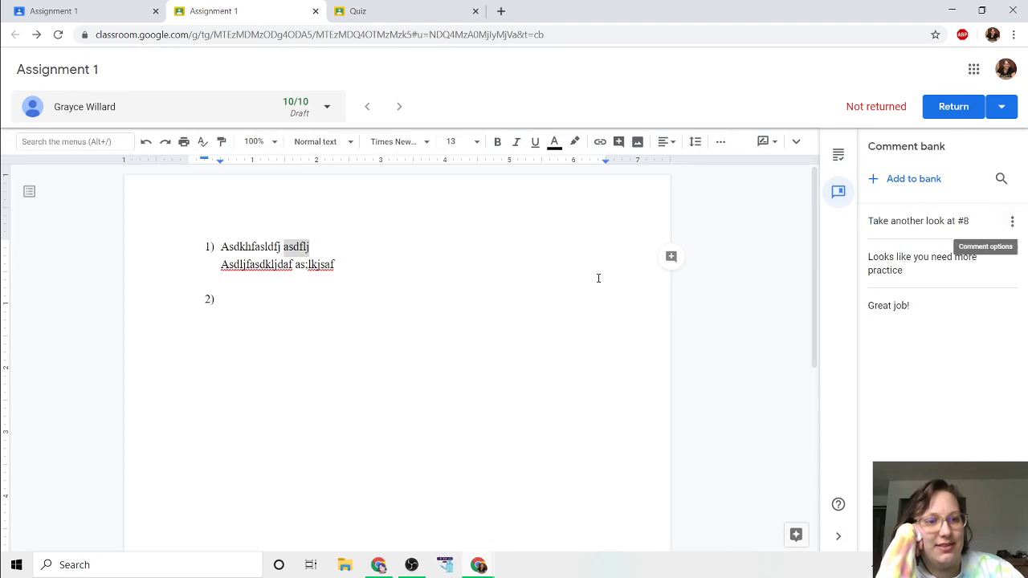
# Copy "Take another look at #8" from the comment bank and post it as a private comment on the student's Assignment 1 submission.
pyautogui.click(1012, 222)
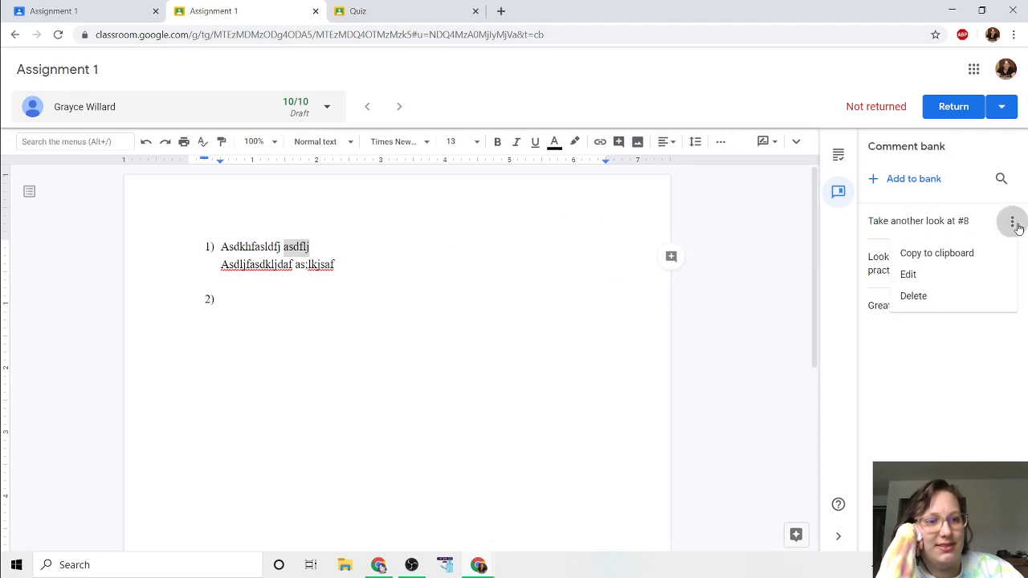
pyautogui.click(956, 256)
pyautogui.click(838, 154)
pyautogui.click(930, 455)
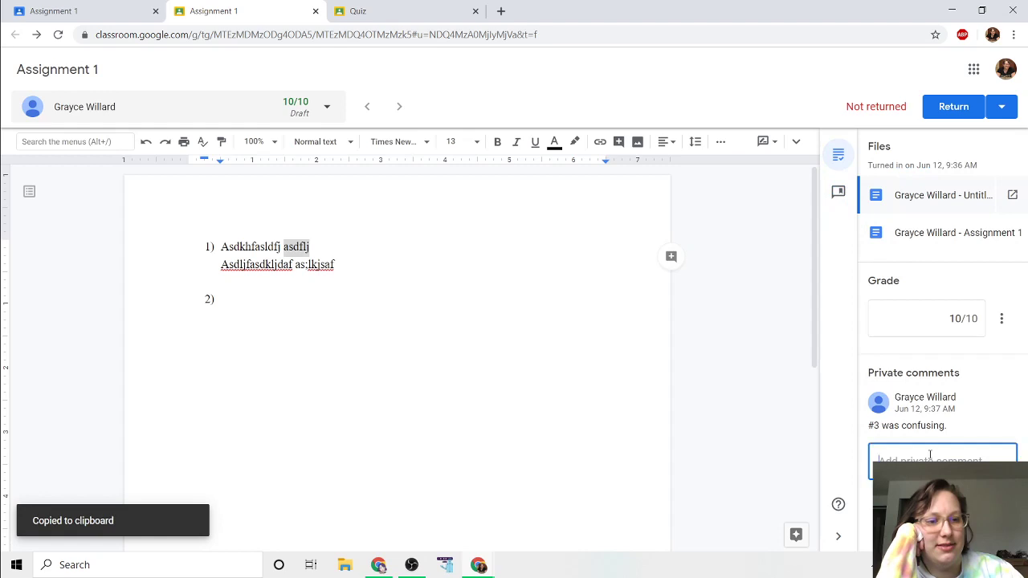
pyautogui.hotkey('ctrl', 'v')
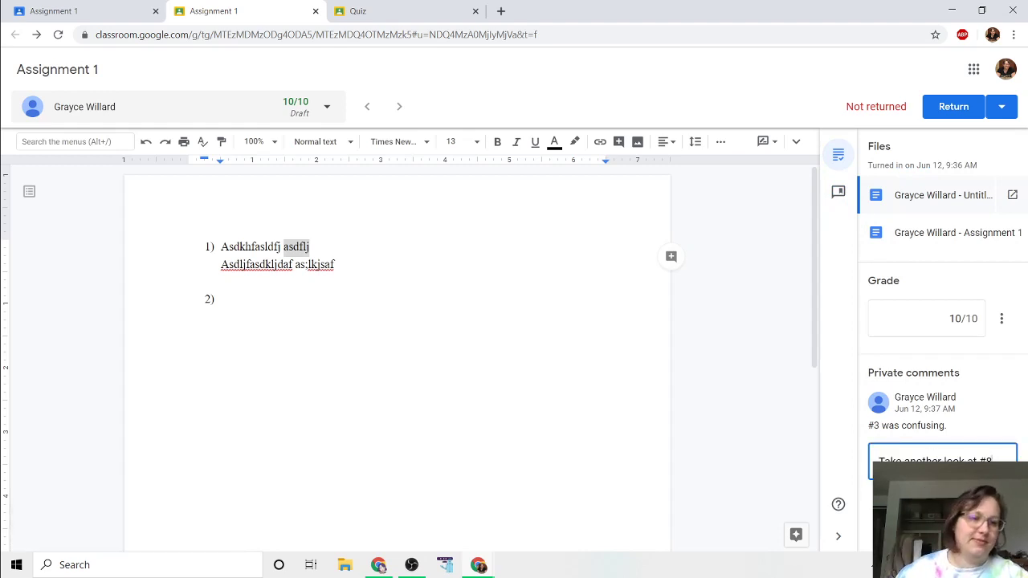
pyautogui.click(833, 196)
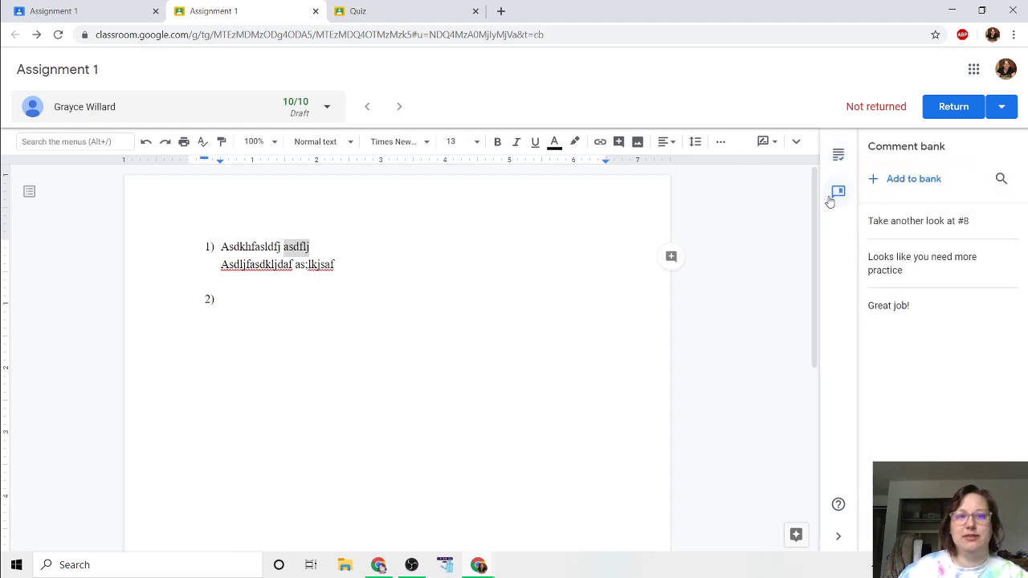
pyautogui.click(839, 154)
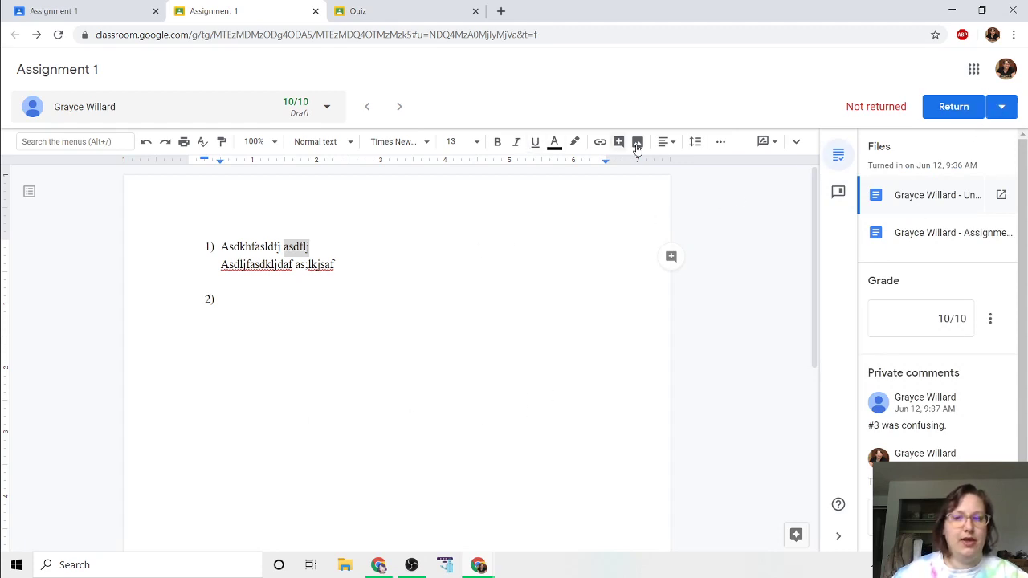
# Return the graded Assignment 1 submission to the student.
pyautogui.click(1000, 107)
pyautogui.click(957, 106)
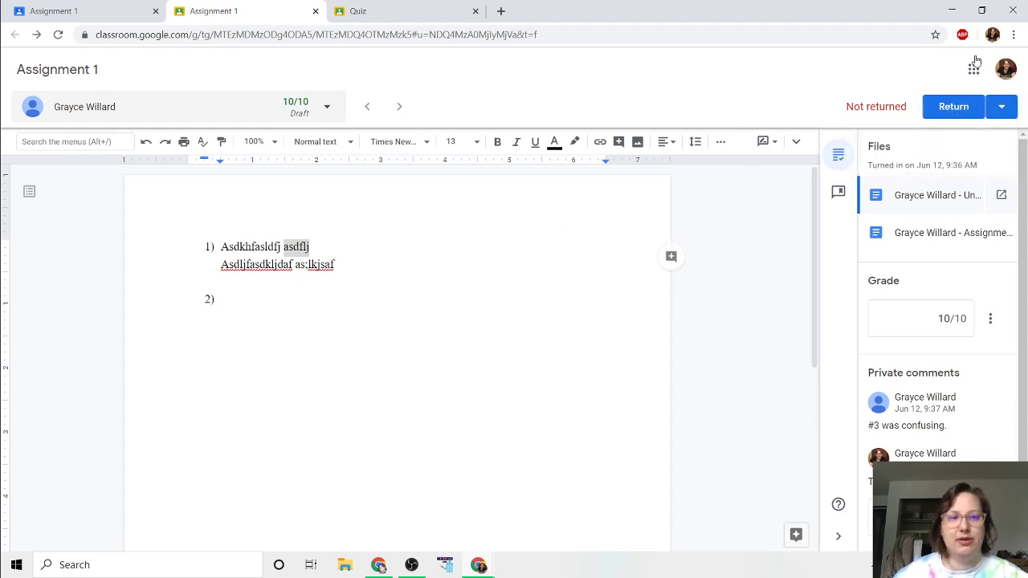
pyautogui.click(952, 107)
pyautogui.click(625, 350)
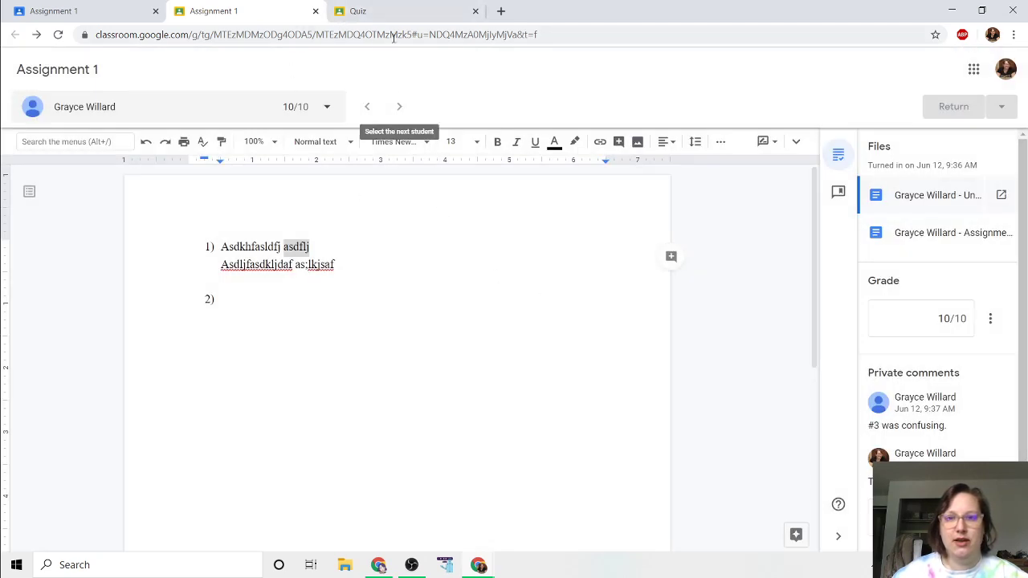
# Check the Quiz submission, then look over Assignment 1's instructions and student work pages.
pyautogui.click(397, 18)
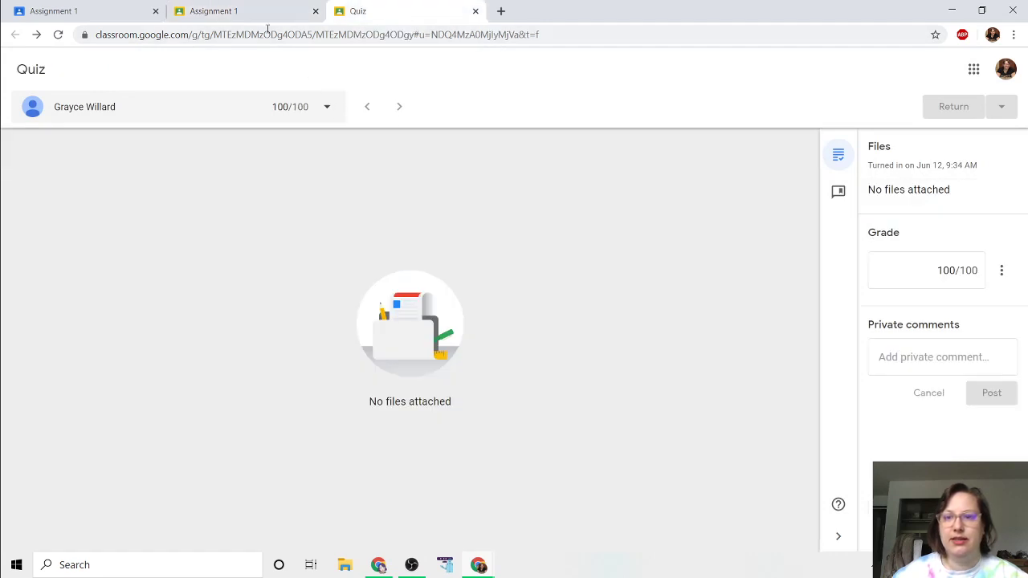
pyautogui.click(245, 16)
pyautogui.click(58, 14)
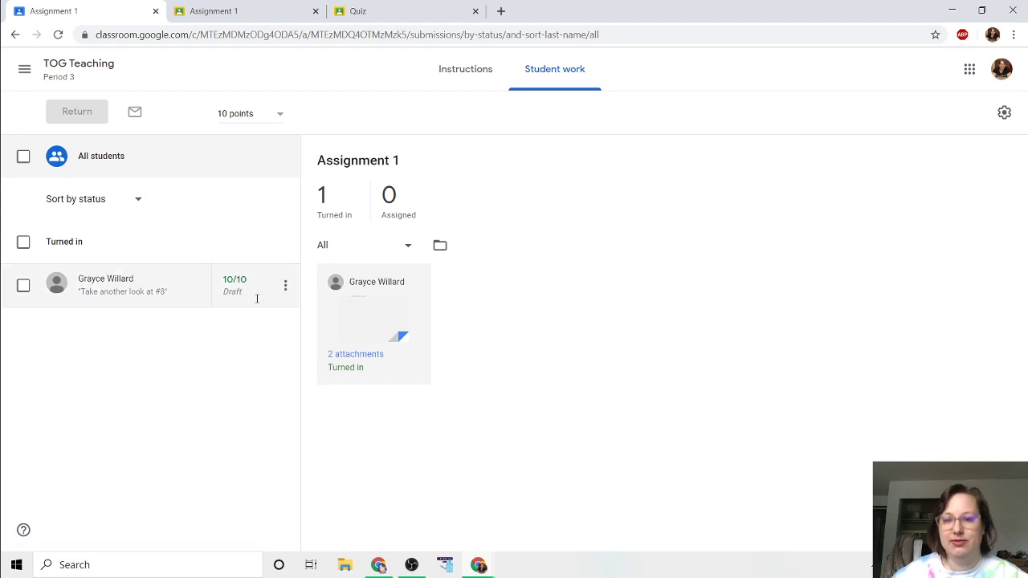
pyautogui.click(464, 73)
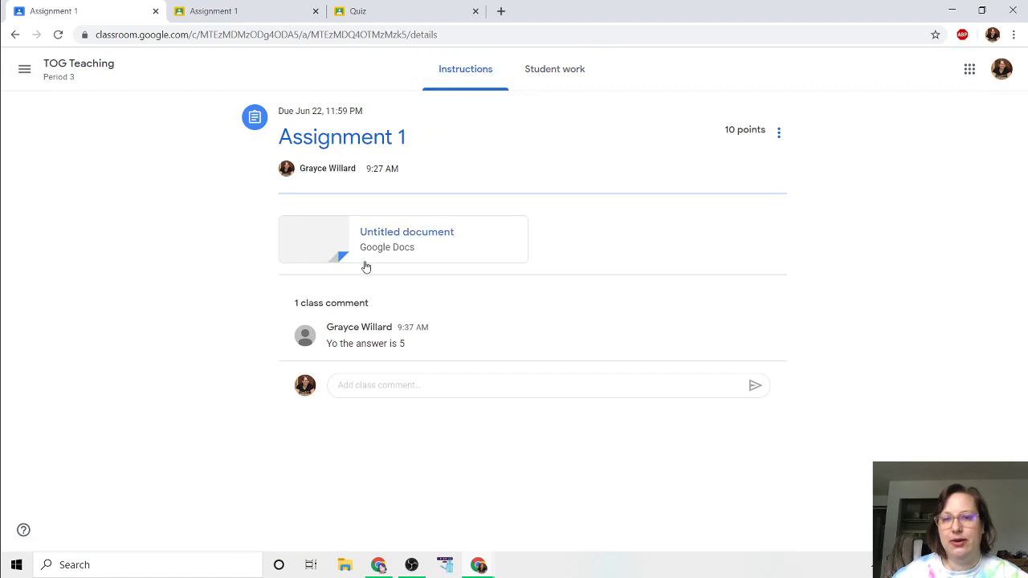
pyautogui.click(564, 67)
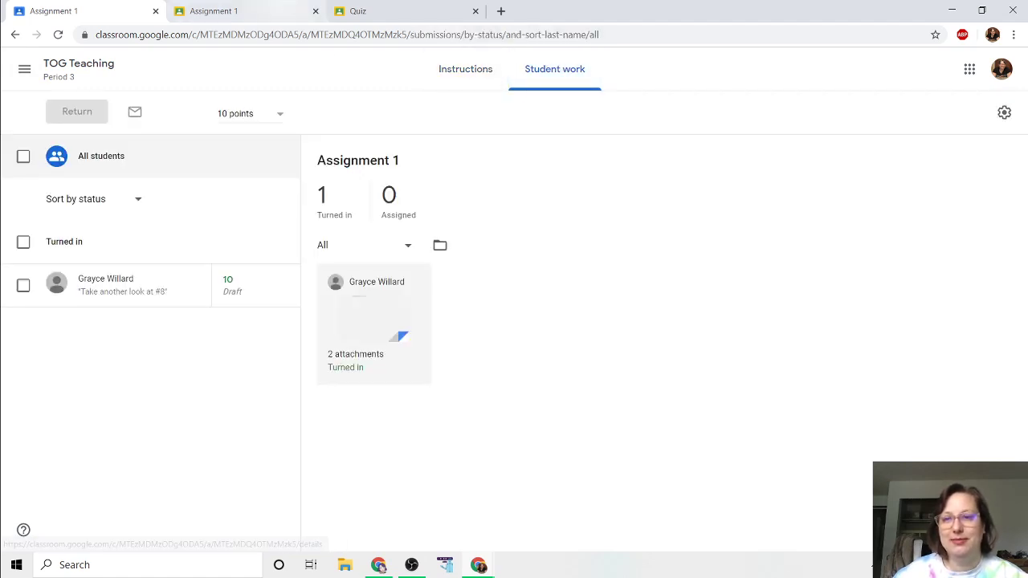
# Close the open Assignment 1 and Quiz submission pages and recheck Assignment 1's student work overview.
pyautogui.click(315, 10)
pyautogui.click(315, 10)
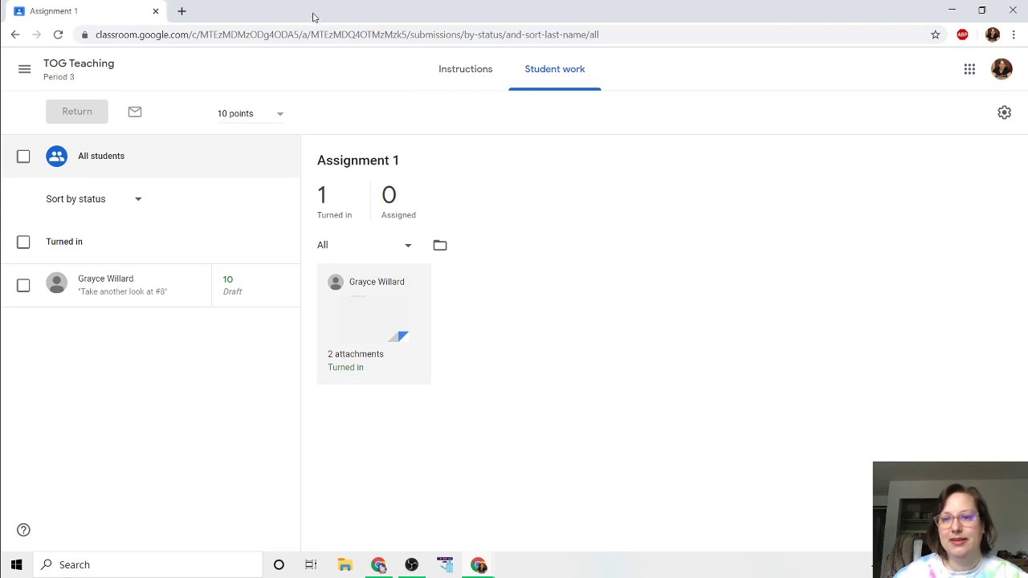
pyautogui.click(440, 66)
pyautogui.click(549, 77)
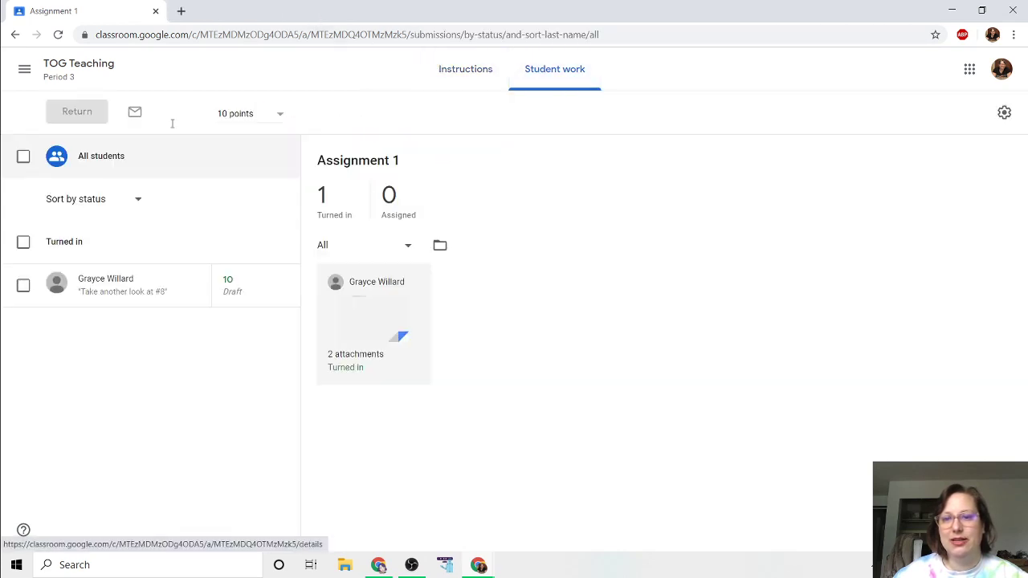
pyautogui.click(23, 72)
pyautogui.click(410, 62)
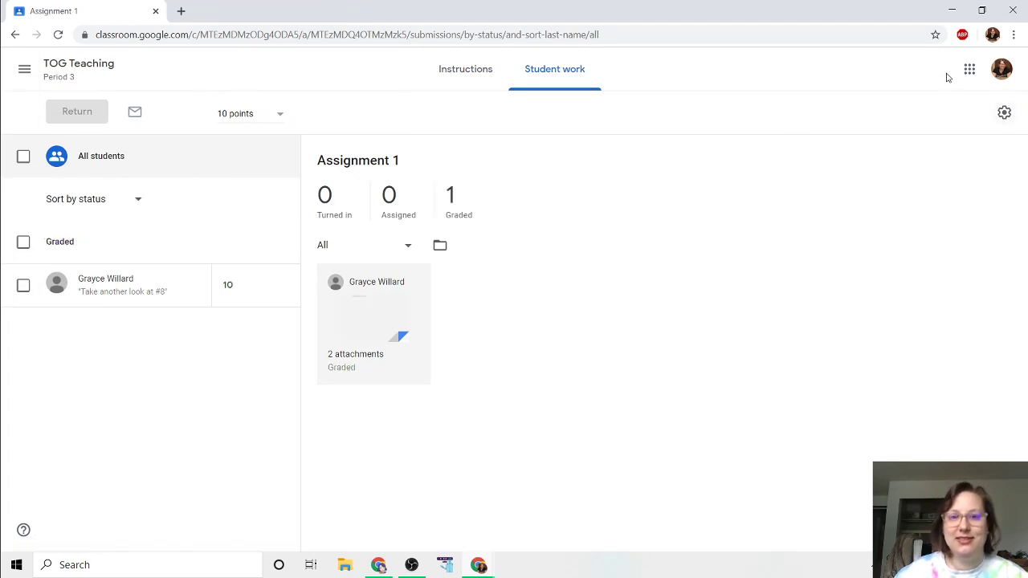
# Open the TOG Teaching Period 3 gradebook and return the student's Question 1 grade without a private comment.
pyautogui.click(23, 77)
pyautogui.click(86, 273)
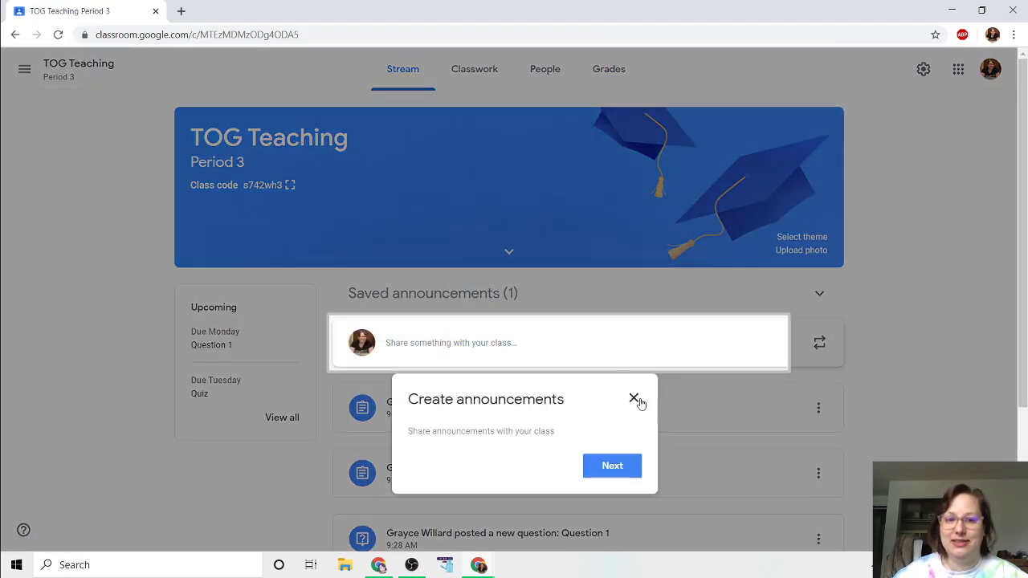
pyautogui.click(634, 399)
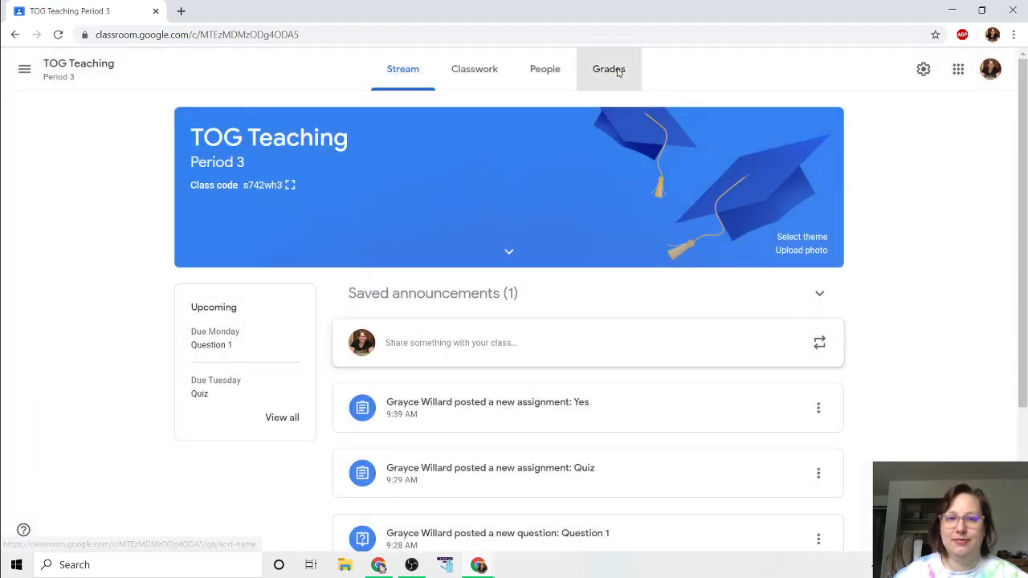
pyautogui.click(619, 72)
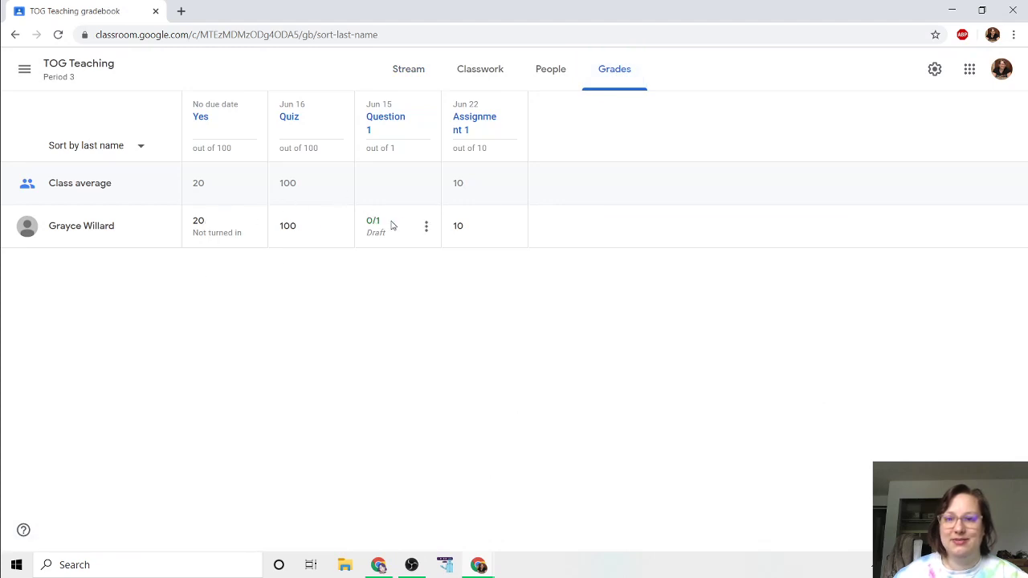
pyautogui.click(425, 226)
pyautogui.click(368, 256)
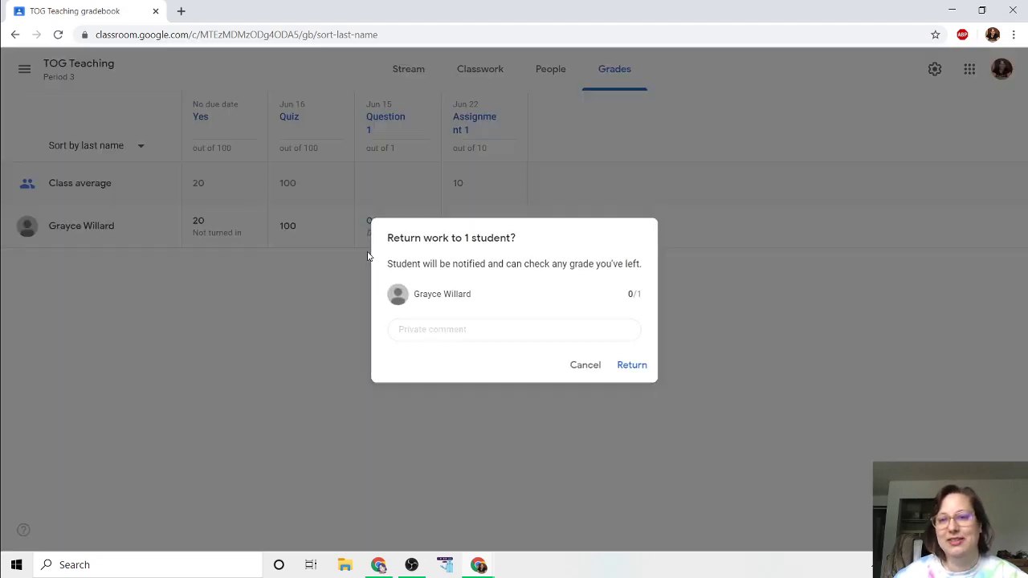
pyautogui.click(632, 366)
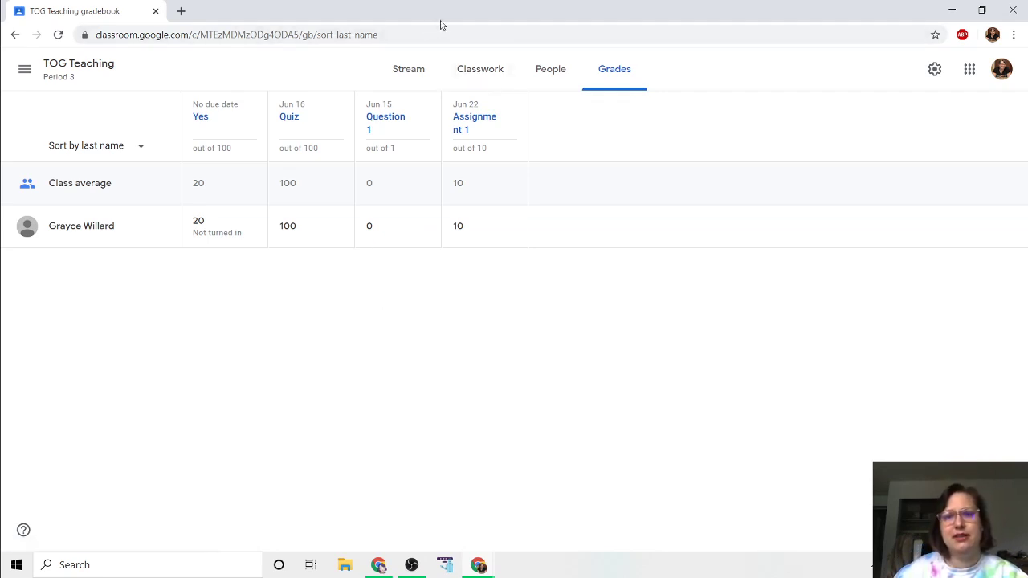
# Open the student's individual work page from the class roster and review the returned, missing, turned-in and all-work lists.
pyautogui.click(534, 71)
pyautogui.click(587, 283)
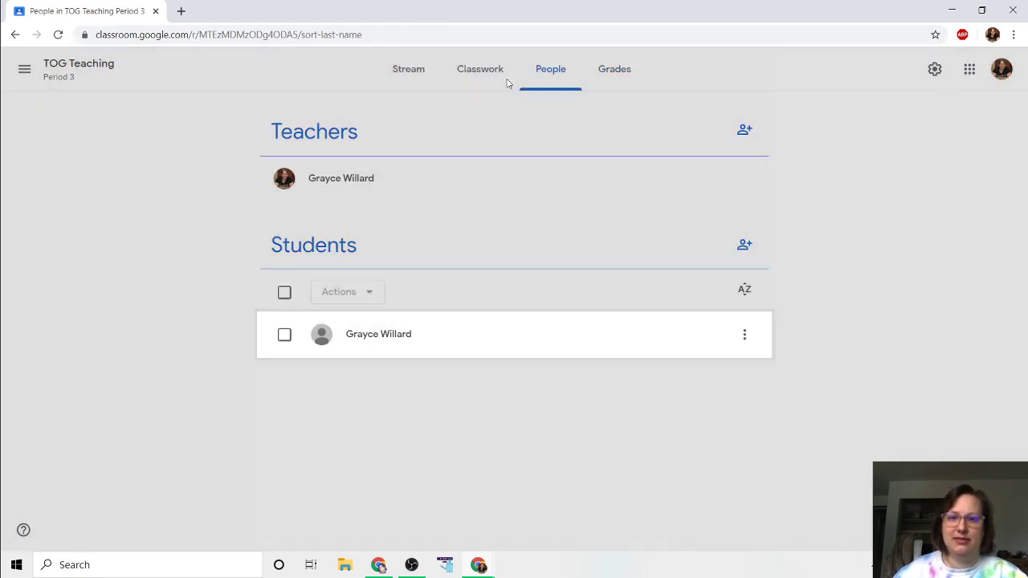
pyautogui.click(615, 343)
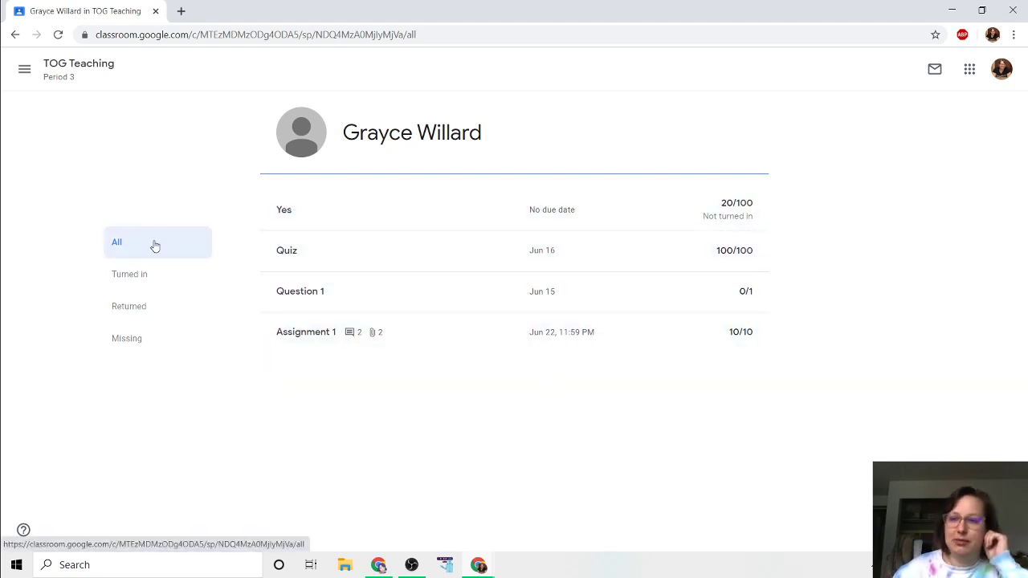
pyautogui.click(151, 318)
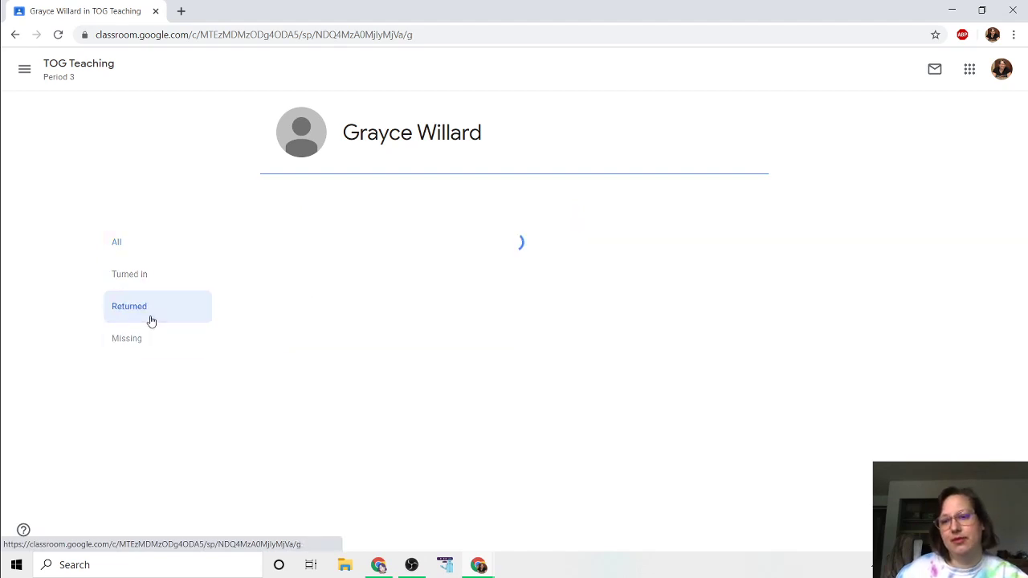
pyautogui.click(147, 339)
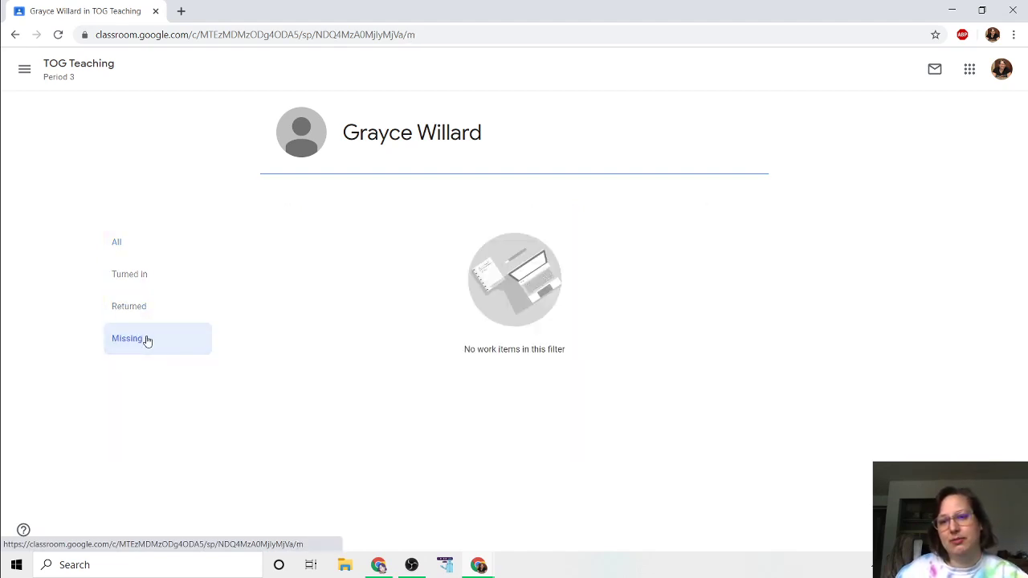
pyautogui.click(145, 273)
pyautogui.click(121, 241)
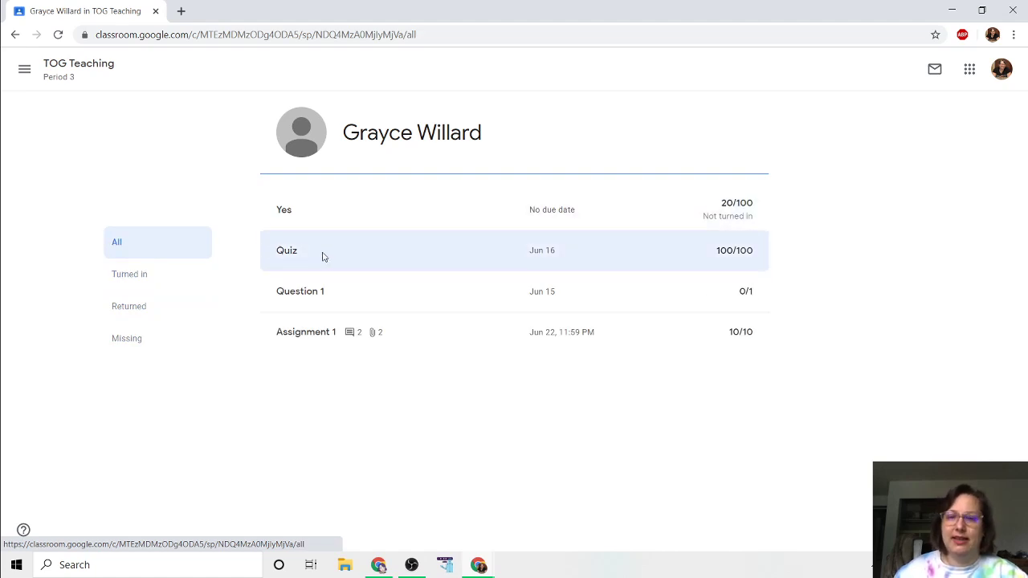
# Go back to the Period 3 gradebook and change the student's Quiz grade to 0.
pyautogui.click(22, 71)
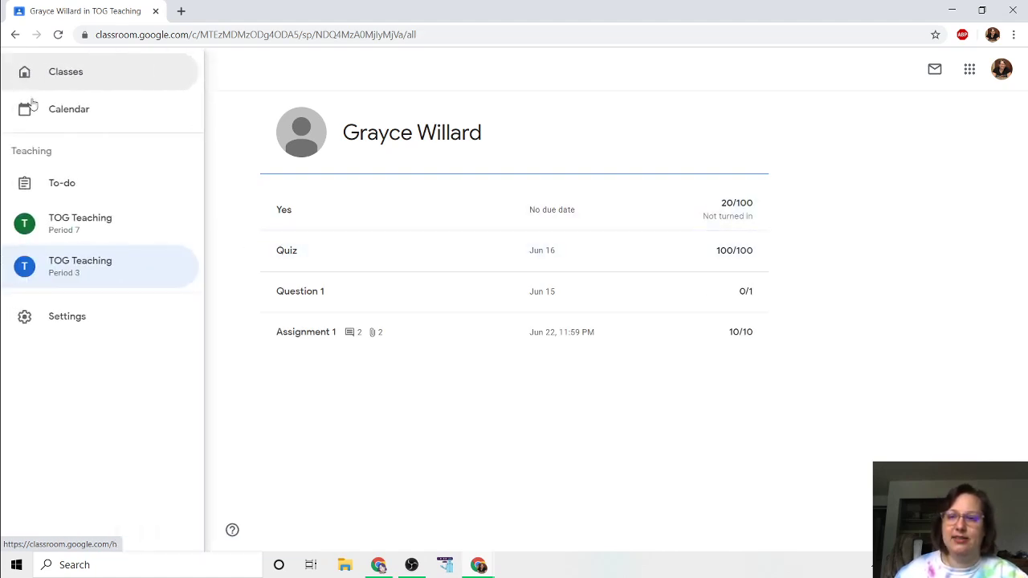
pyautogui.click(87, 267)
pyautogui.click(480, 74)
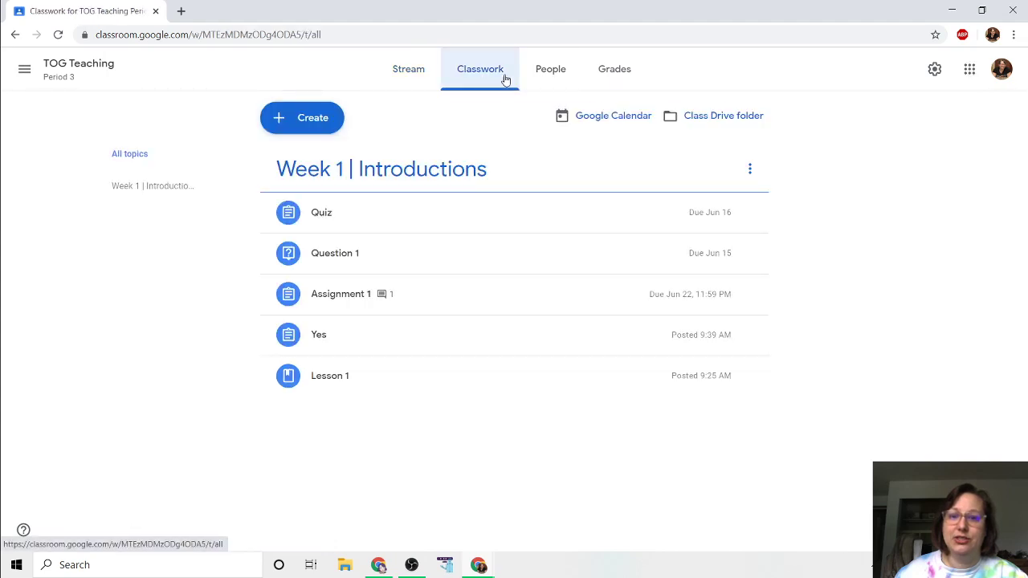
pyautogui.click(592, 74)
pyautogui.click(281, 233)
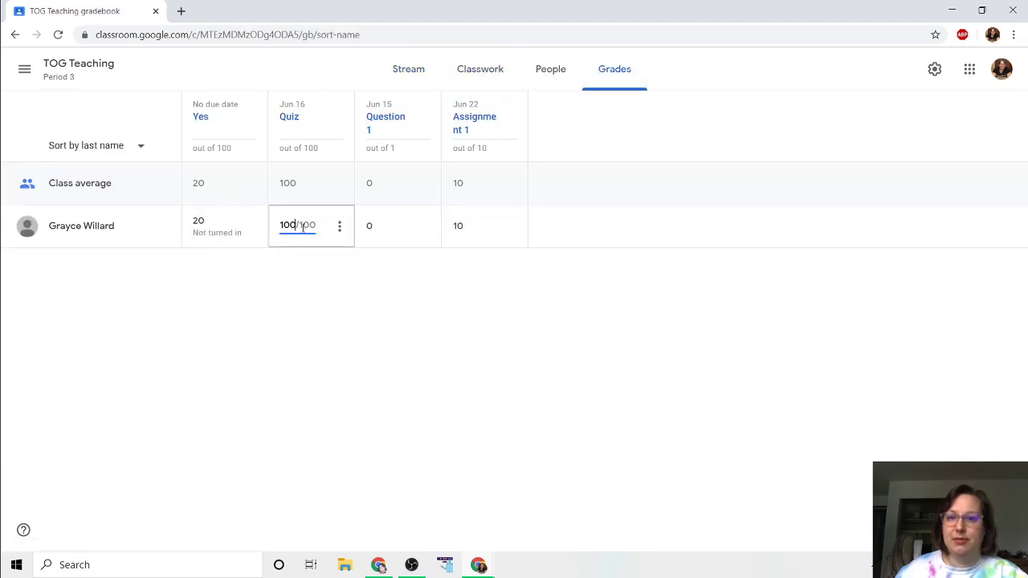
pyautogui.write('100')
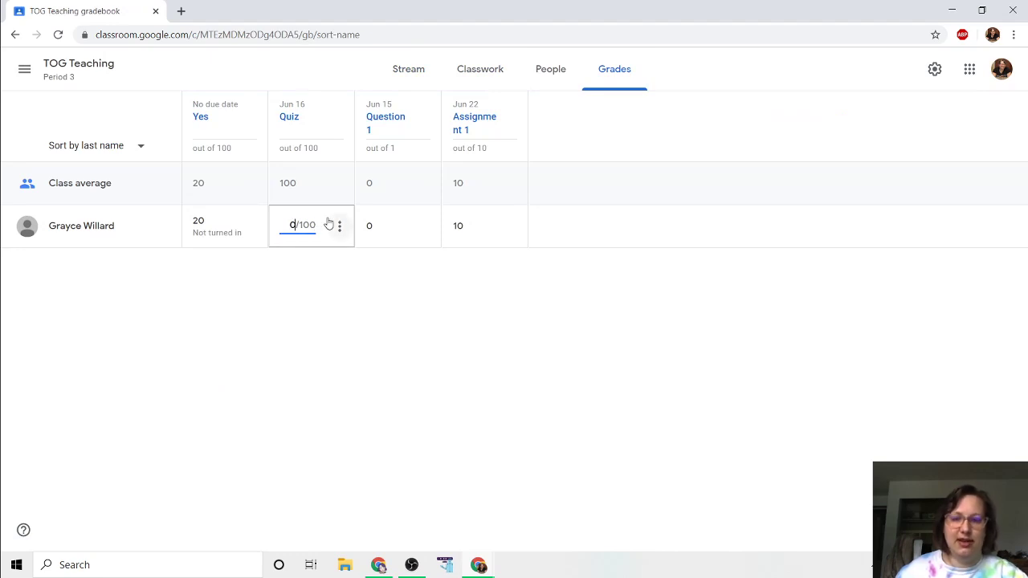
pyautogui.click(337, 292)
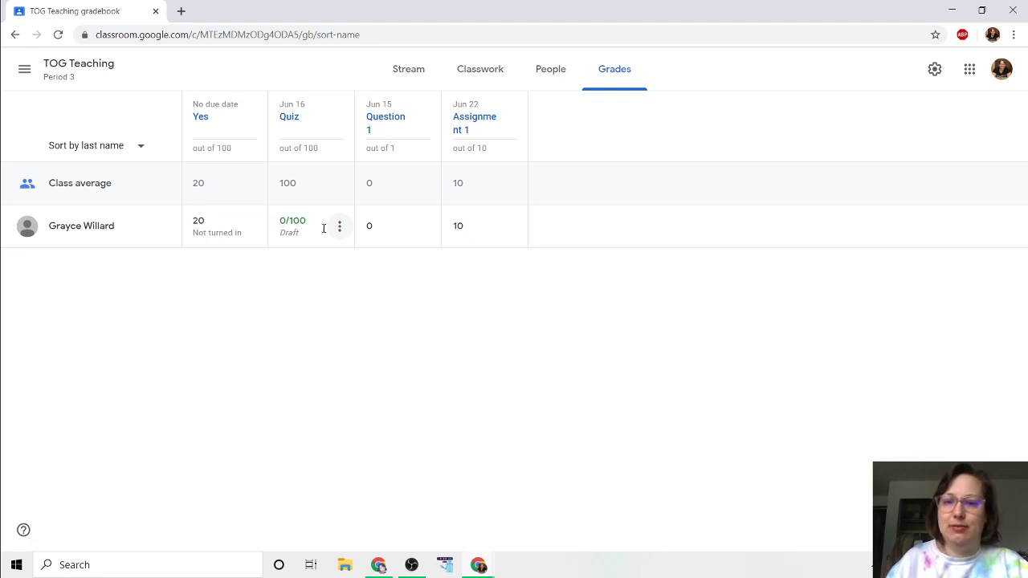
# Open the student's Quiz submission and post the private comment "I don't see your work, help me find it.".
pyautogui.click(338, 227)
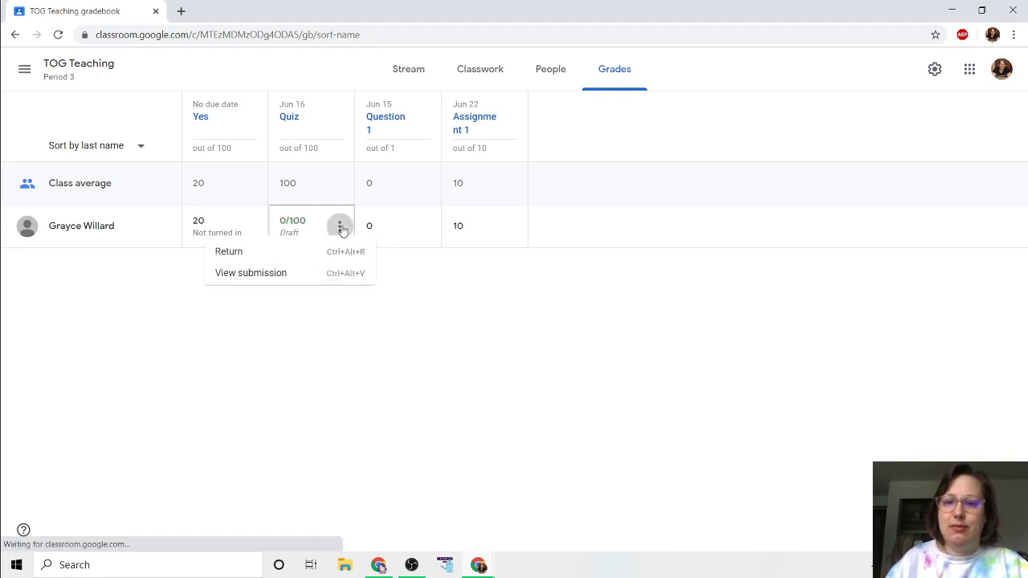
pyautogui.click(278, 278)
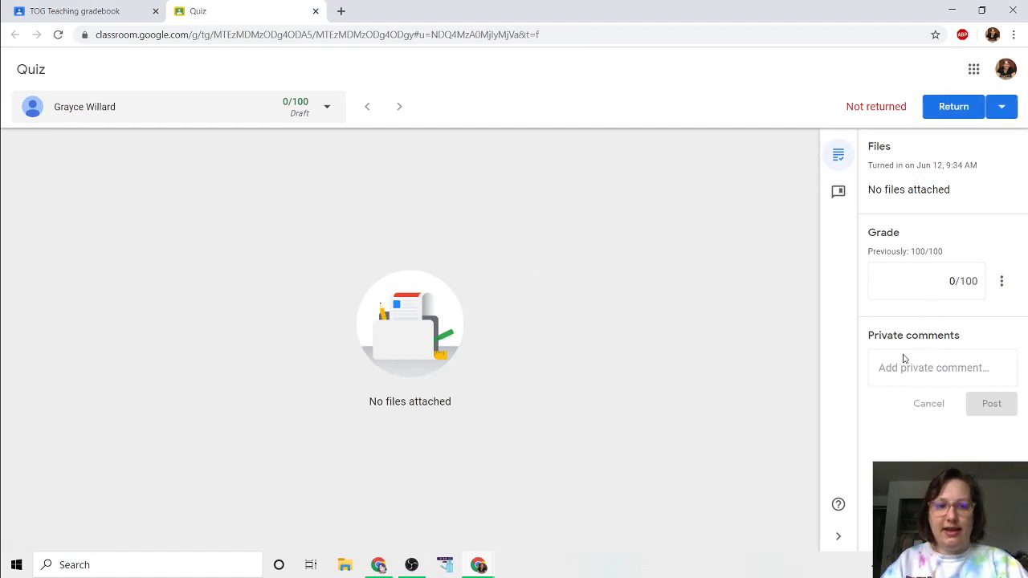
pyautogui.click(908, 365)
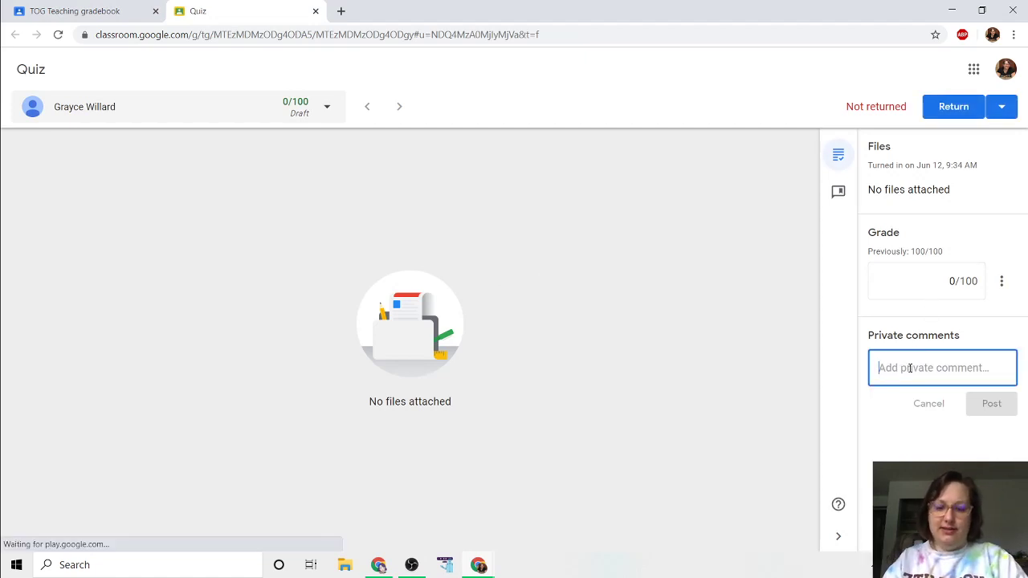
pyautogui.write("I don't see your w")
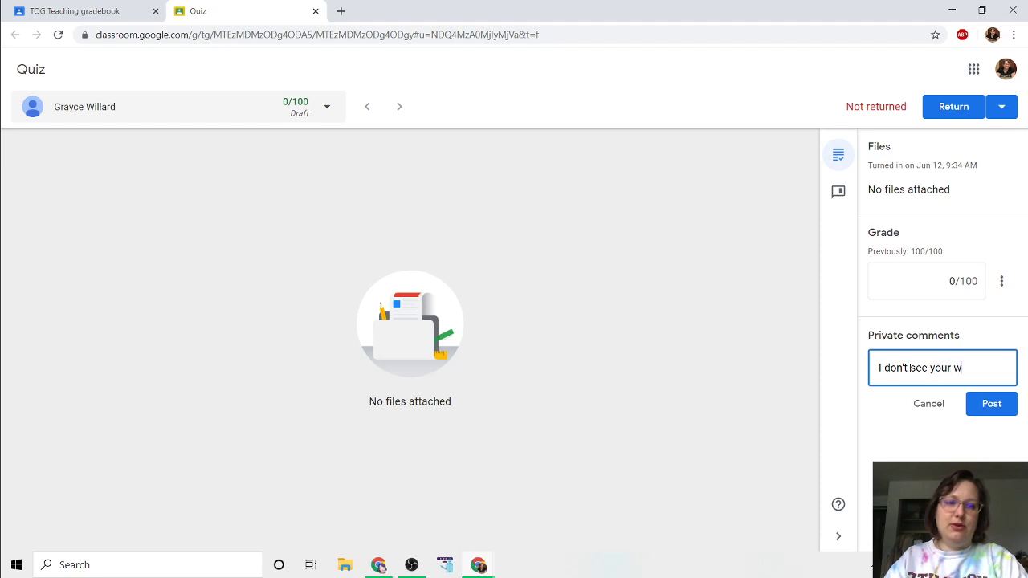
pyautogui.write('ork, help me find it.')
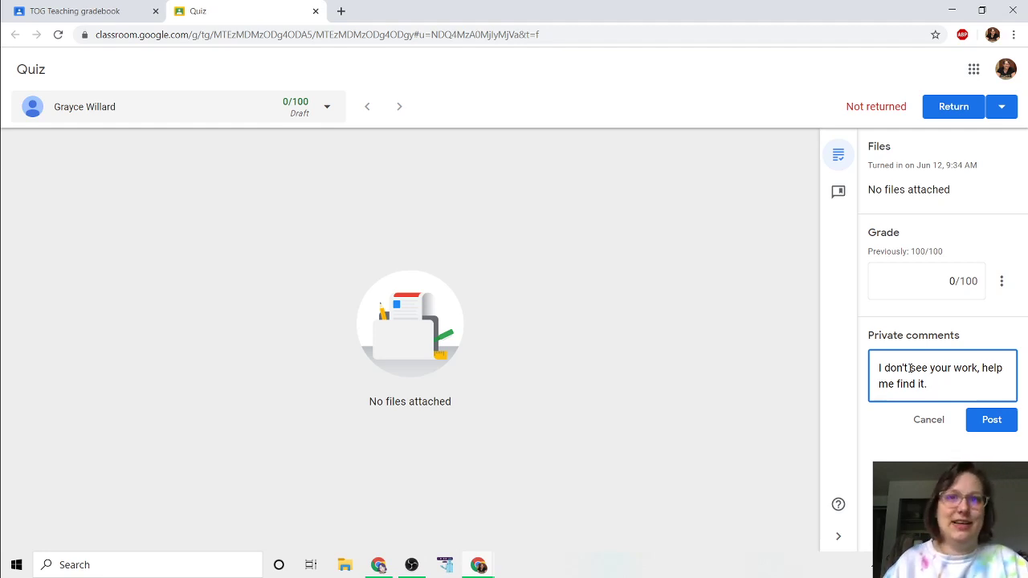
pyautogui.click(992, 420)
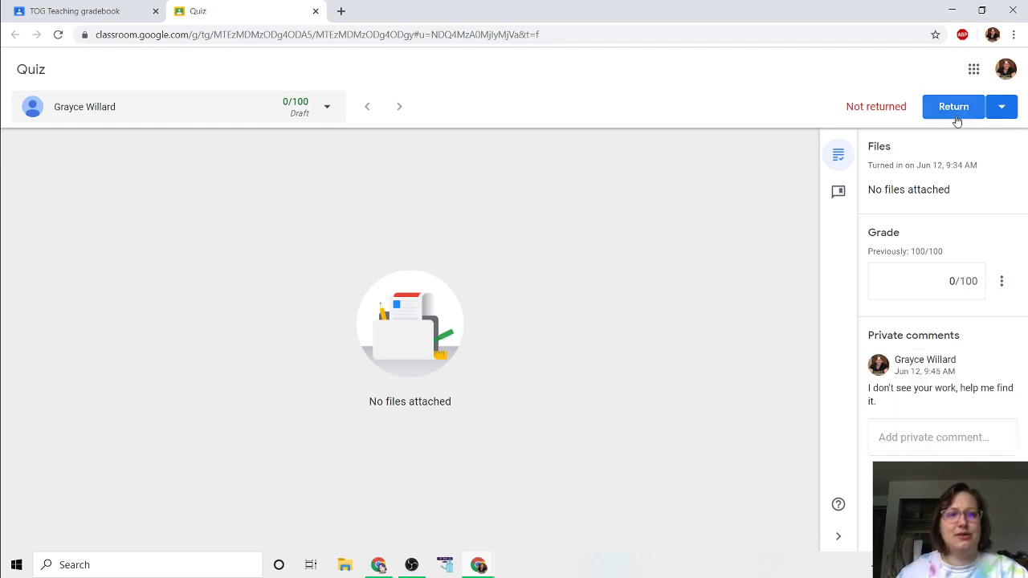
# Return the student's Quiz with the 0 grade, and return it again with the grade cleared.
pyautogui.click(953, 113)
pyautogui.click(612, 351)
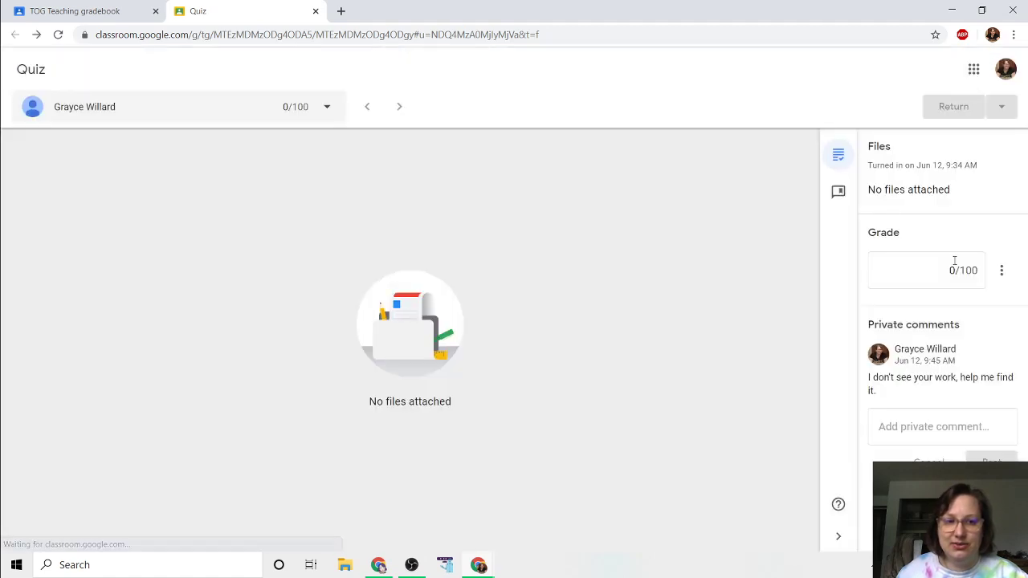
pyautogui.click(920, 262)
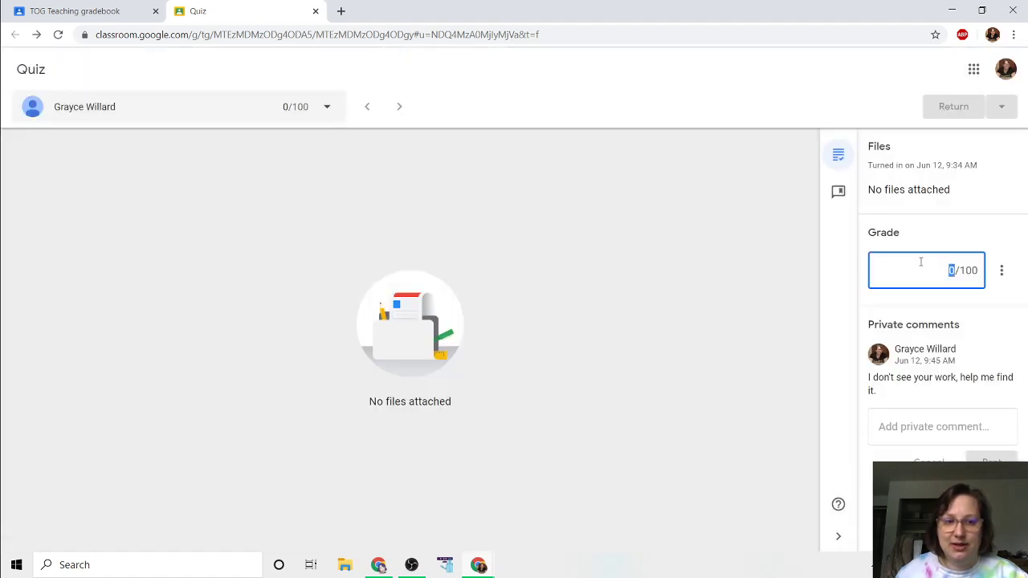
pyautogui.press('BackSpace')
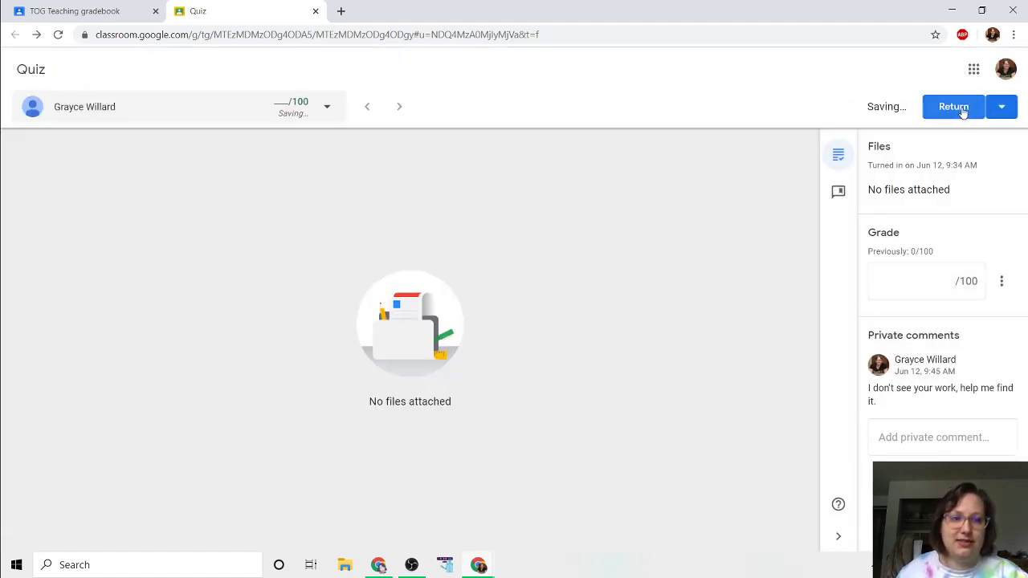
pyautogui.click(960, 108)
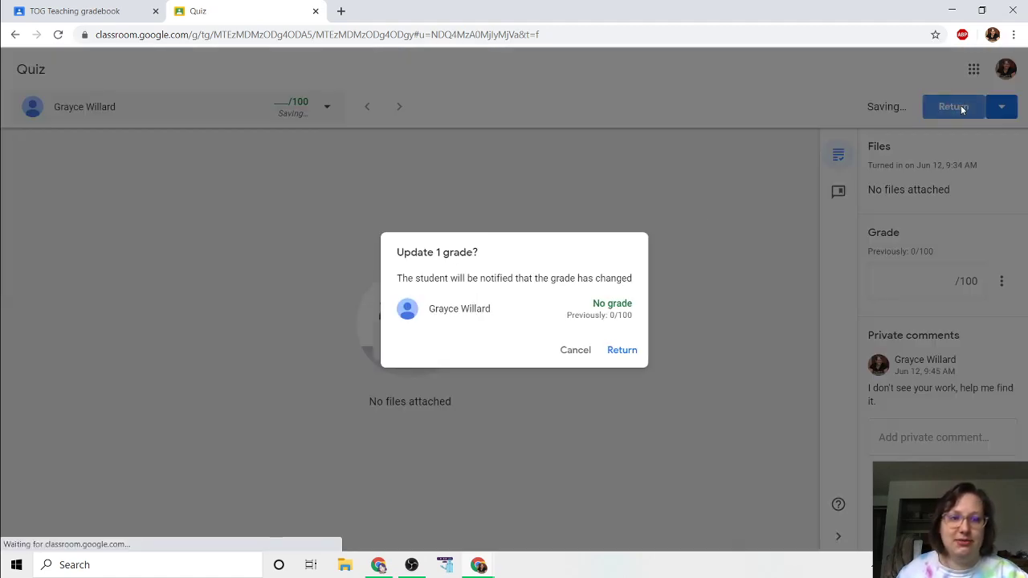
pyautogui.click(622, 351)
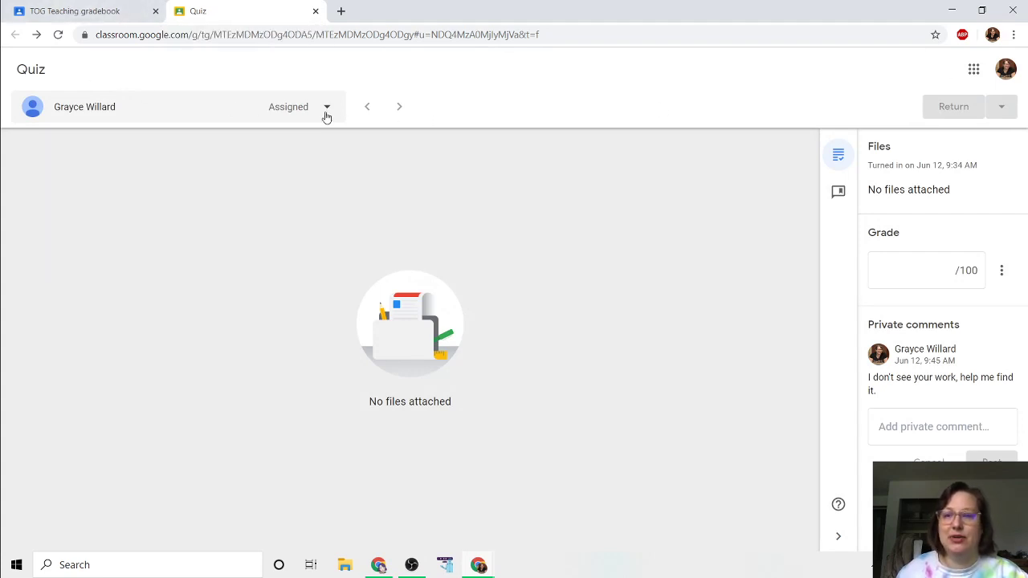
# Check the teacher's gradebook and open the student's own work list from the Period 3 classwork in the student account.
pyautogui.click(72, 10)
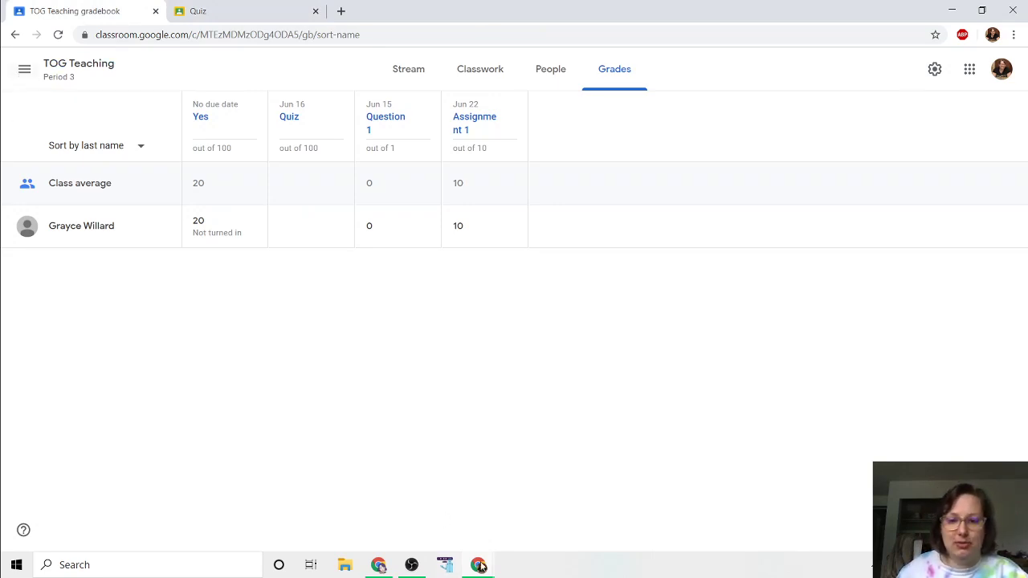
pyautogui.moveTo(480, 567)
pyautogui.click(530, 534)
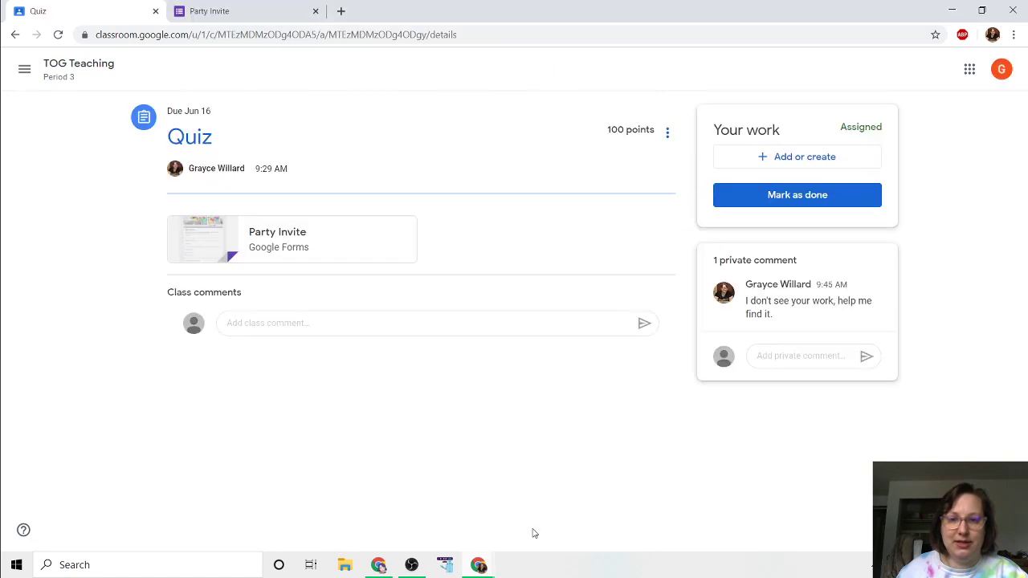
pyautogui.click(28, 75)
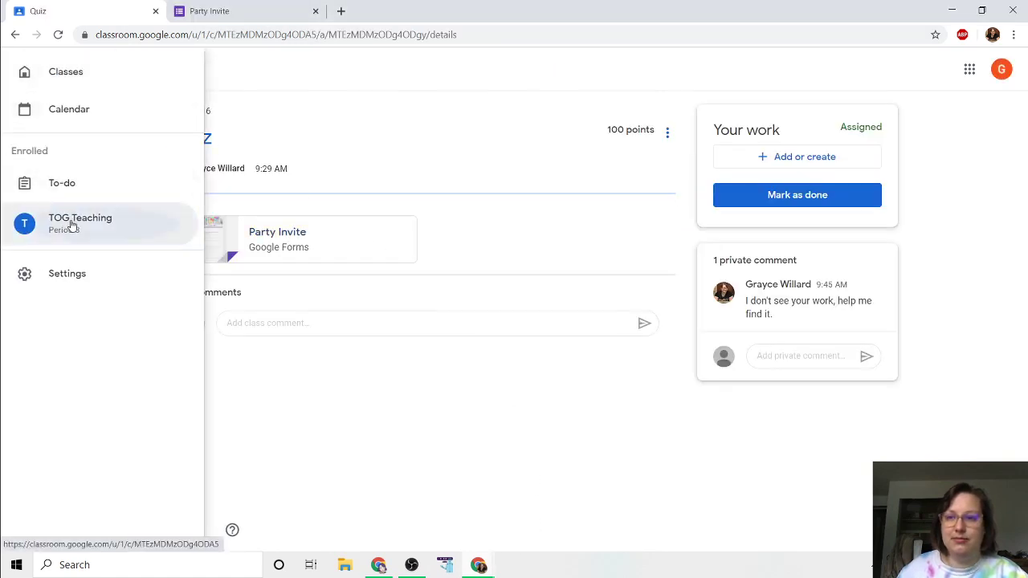
pyautogui.click(72, 226)
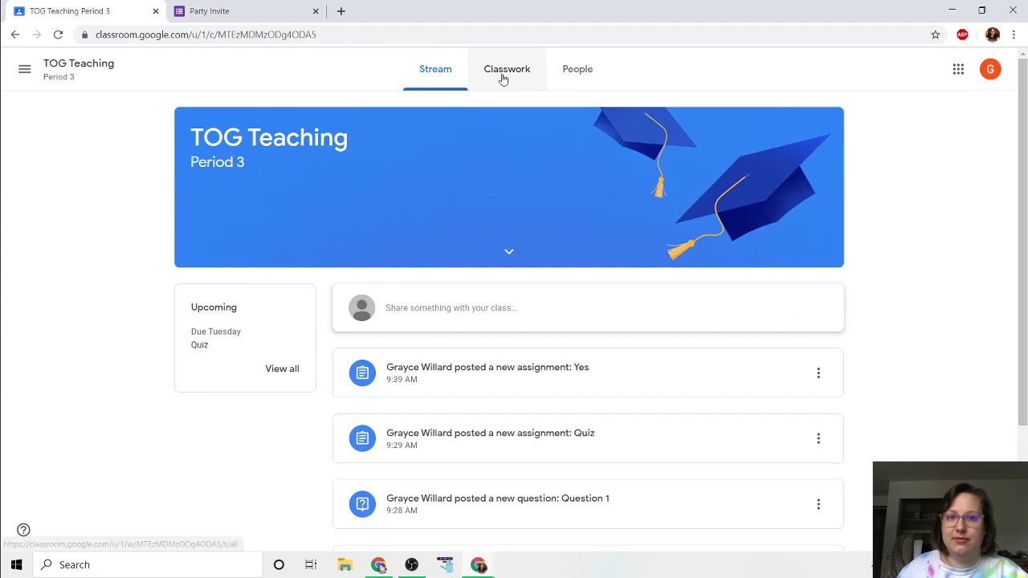
pyautogui.click(503, 77)
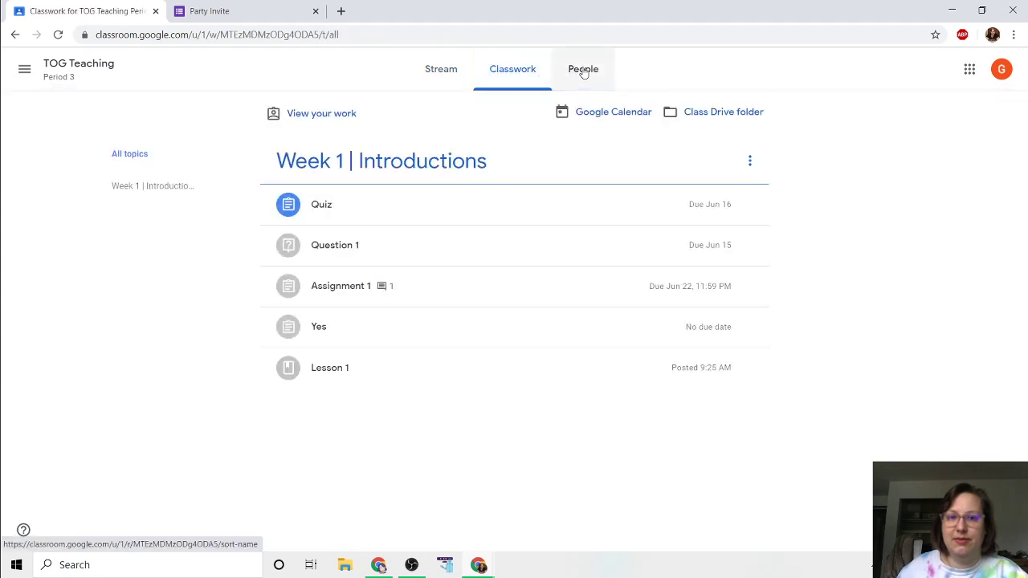
pyautogui.click(312, 113)
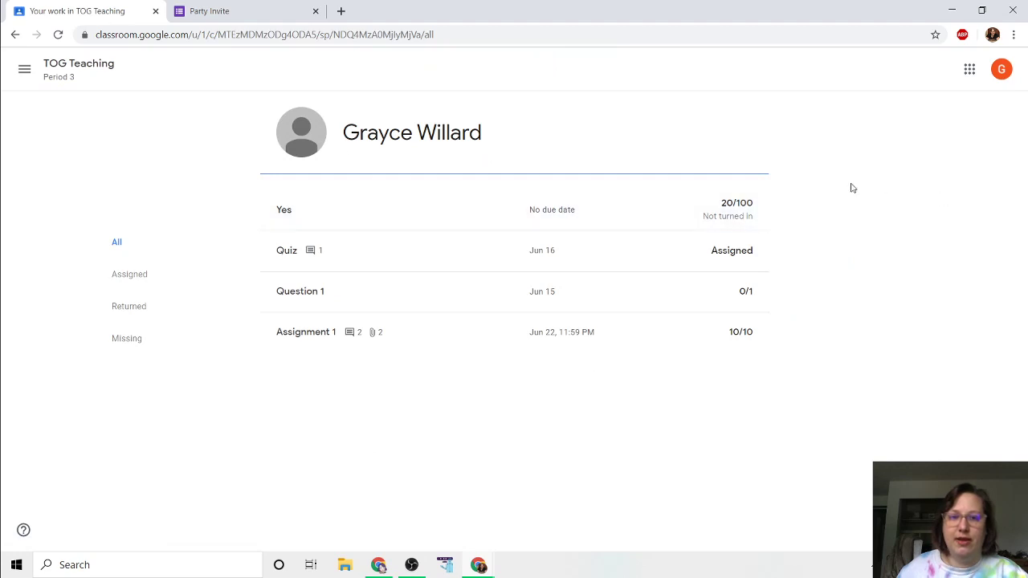
# Review the student's assigned work with the Quiz details expanded, and look through the missing and all-work lists.
pyautogui.click(117, 275)
pyautogui.click(428, 213)
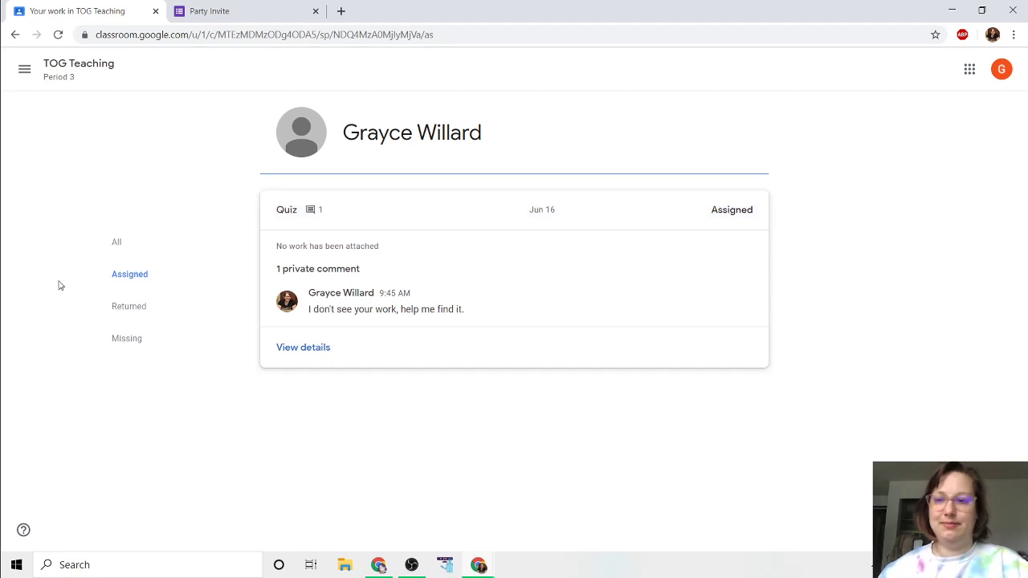
pyautogui.click(114, 242)
pyautogui.click(118, 333)
pyautogui.click(121, 309)
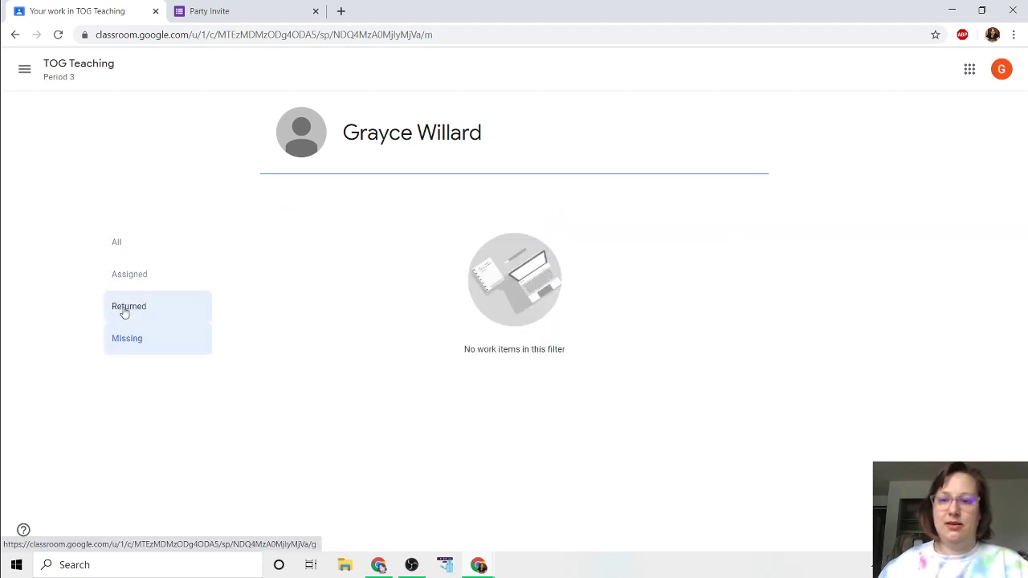
pyautogui.click(143, 337)
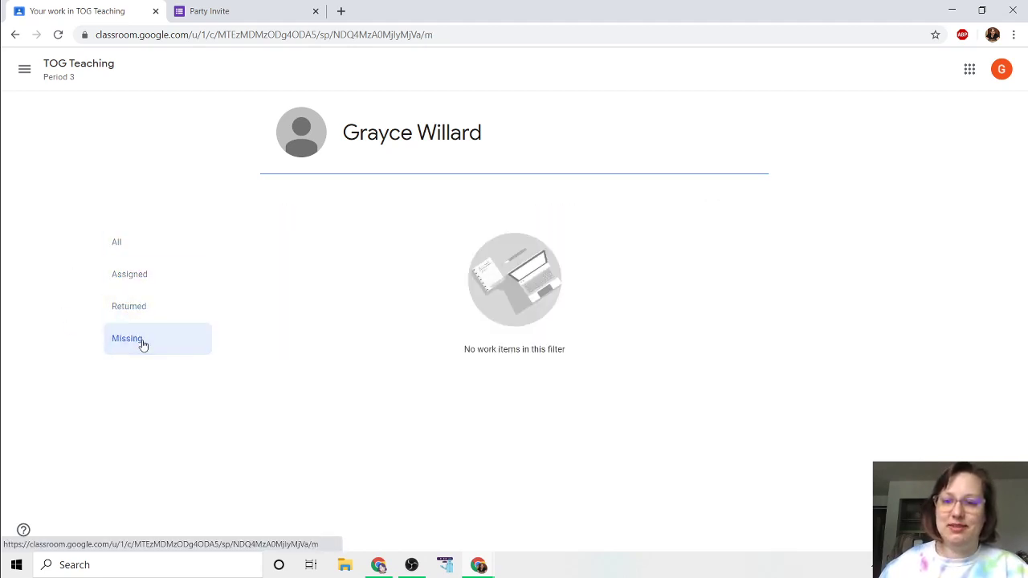
pyautogui.click(133, 252)
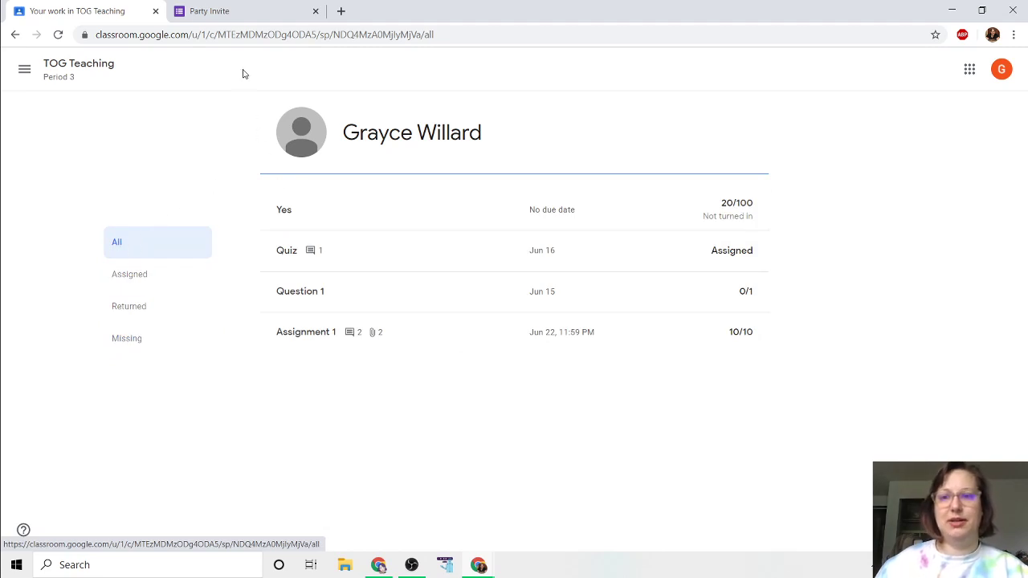
# Open the student's To-do page, filter it by TOG Teaching and back to all classes, and view the completed work.
pyautogui.click(69, 64)
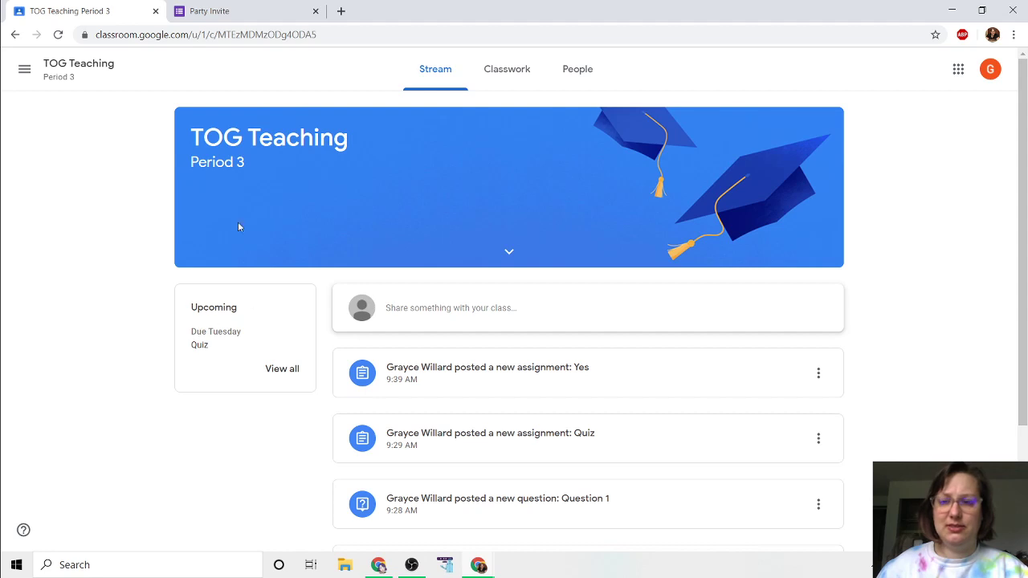
pyautogui.click(24, 69)
pyautogui.click(76, 187)
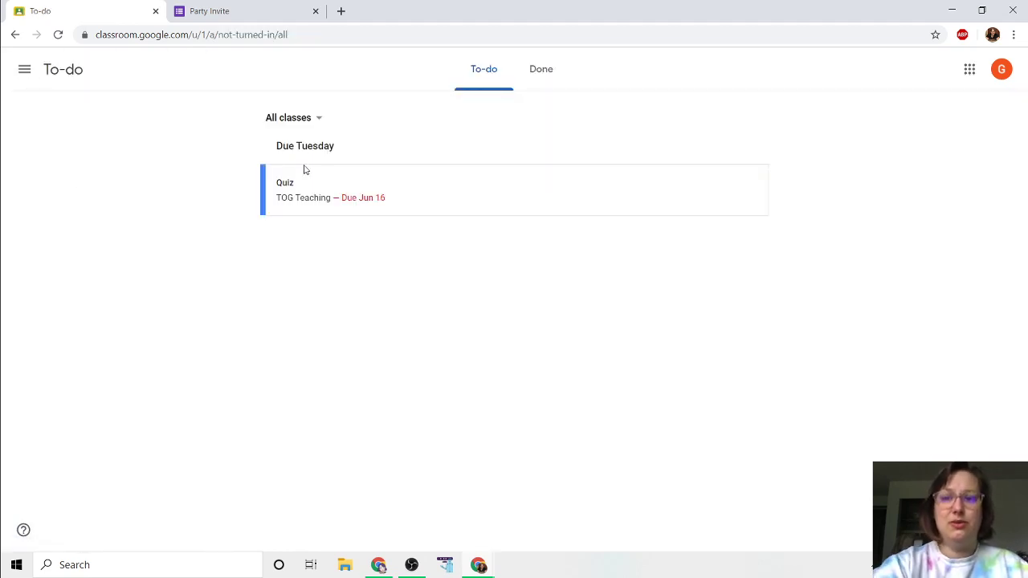
pyautogui.click(312, 125)
pyautogui.click(314, 172)
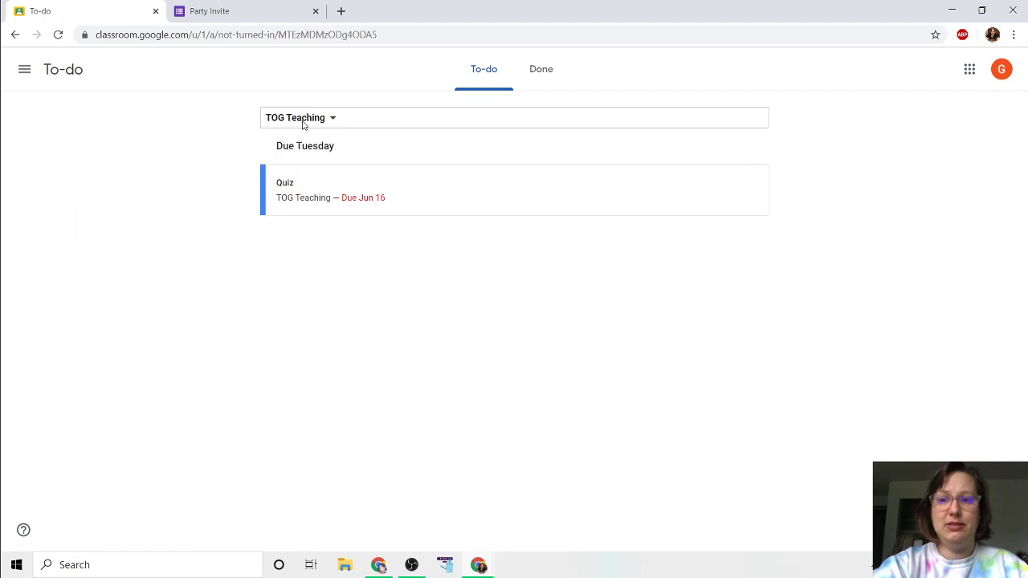
pyautogui.click(303, 122)
pyautogui.click(305, 149)
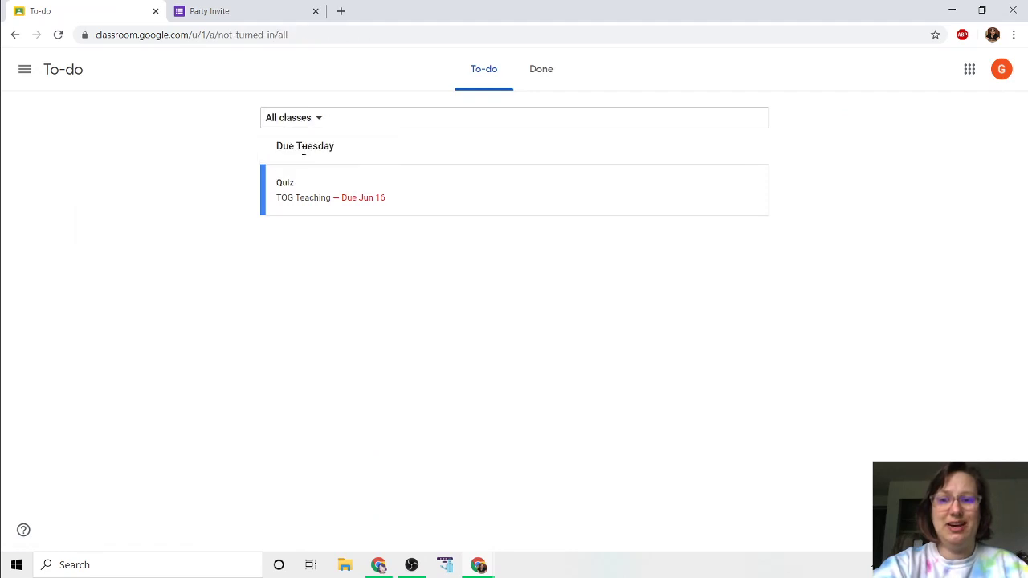
pyautogui.click(529, 80)
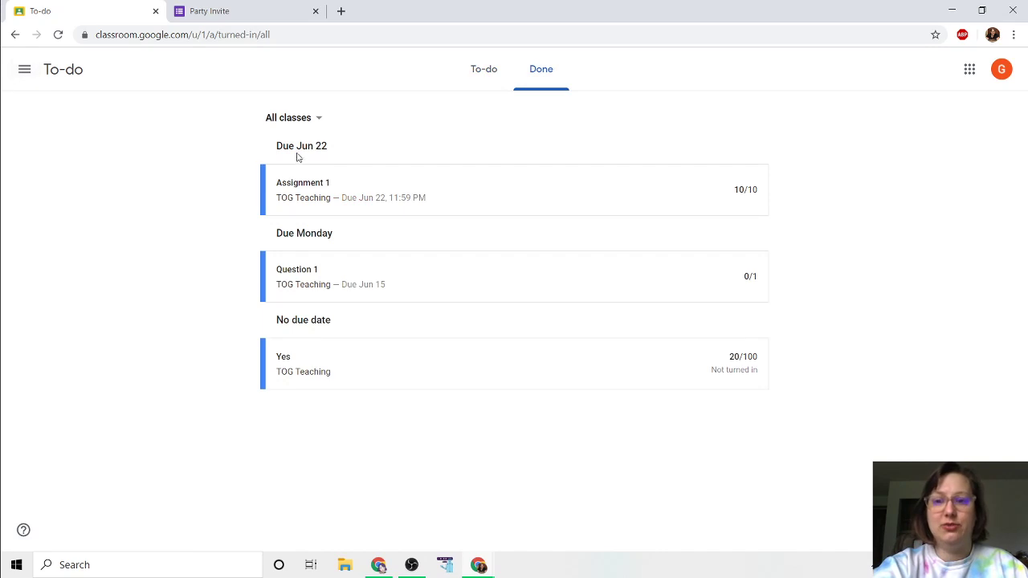
# Close the Party Invite form and go back to the student's Period 3 classwork page.
pyautogui.click(216, 11)
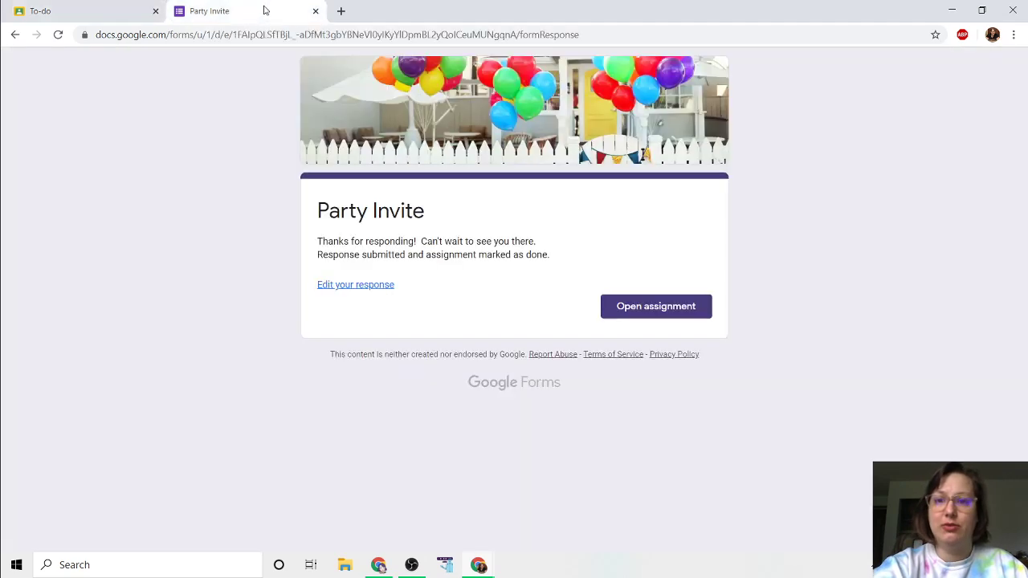
pyautogui.click(315, 12)
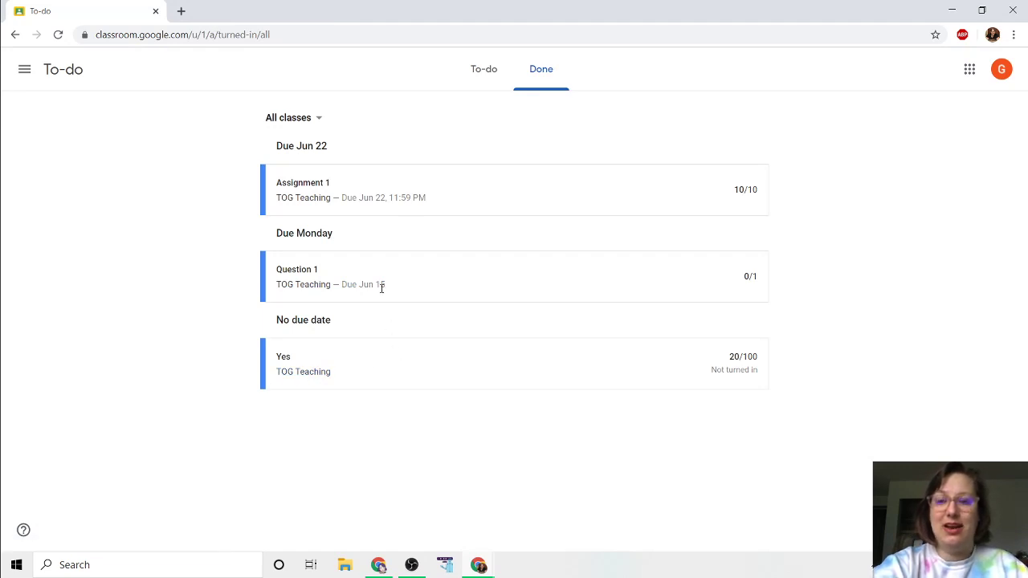
pyautogui.click(28, 71)
pyautogui.click(57, 229)
pyautogui.click(507, 69)
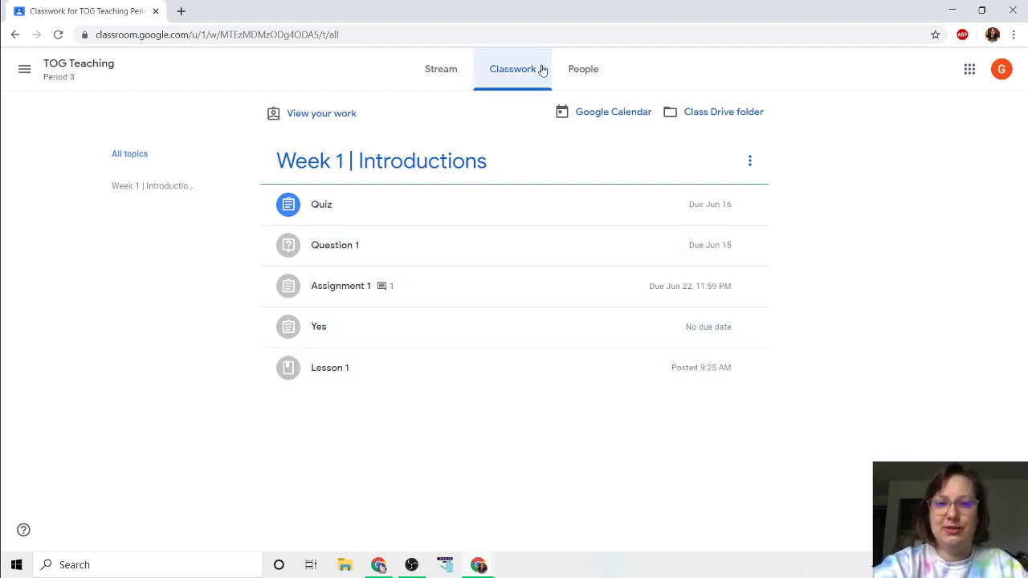
pyautogui.click(569, 69)
pyautogui.click(512, 69)
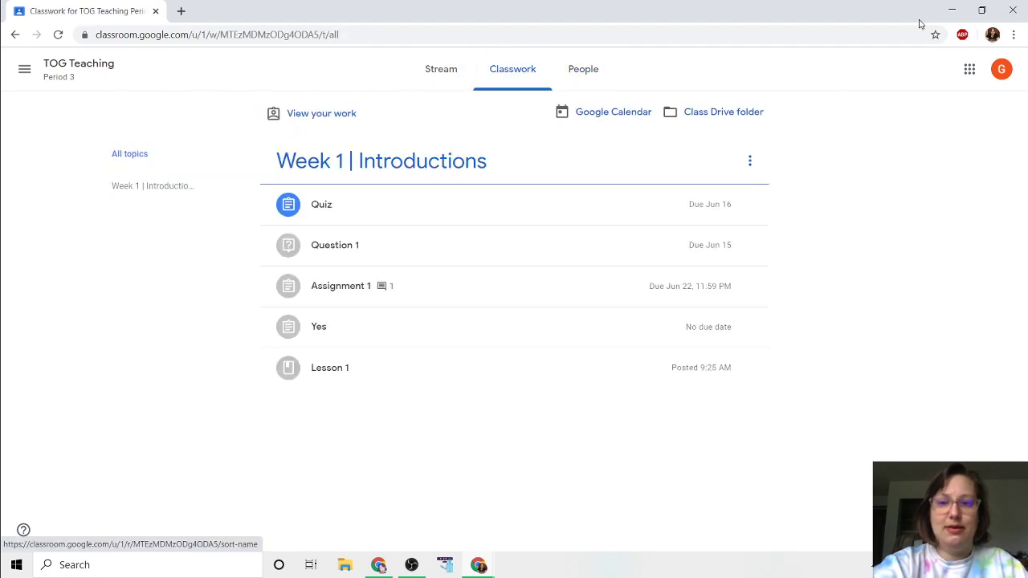
# Switch back to the teacher's account and start a new question in the TOG Teaching Period 3 classwork.
pyautogui.click(951, 10)
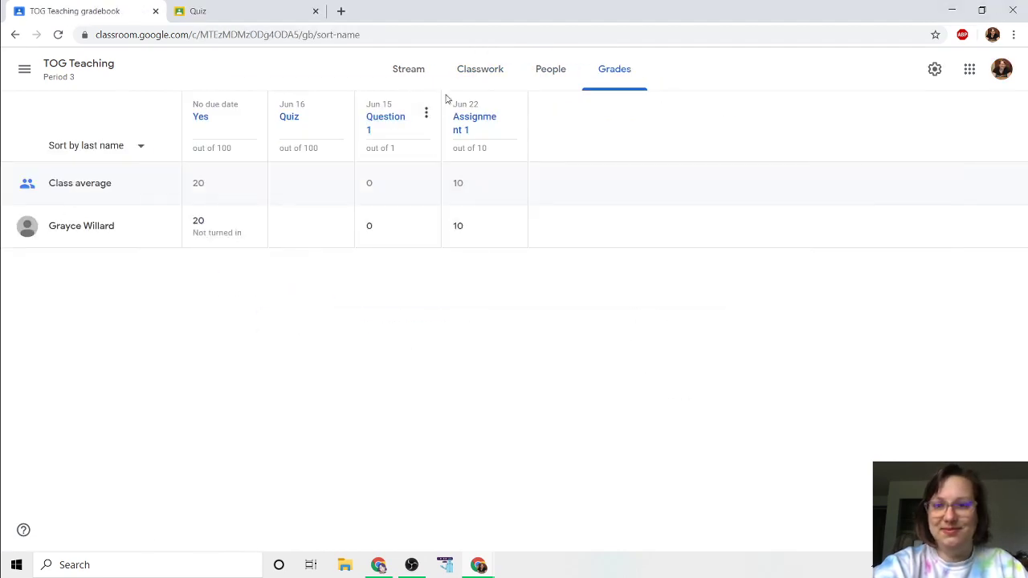
pyautogui.click(24, 69)
pyautogui.click(72, 260)
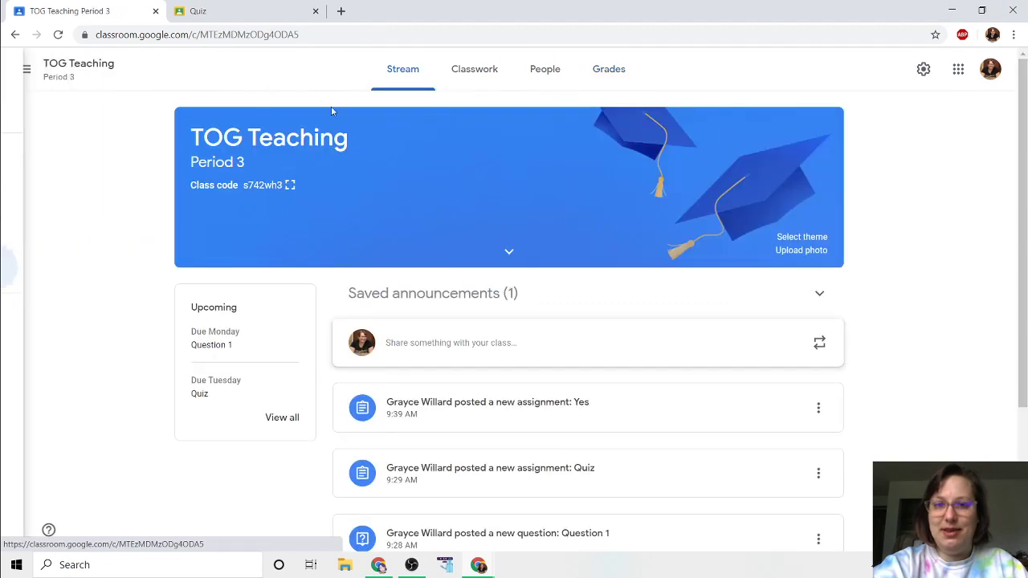
pyautogui.click(475, 71)
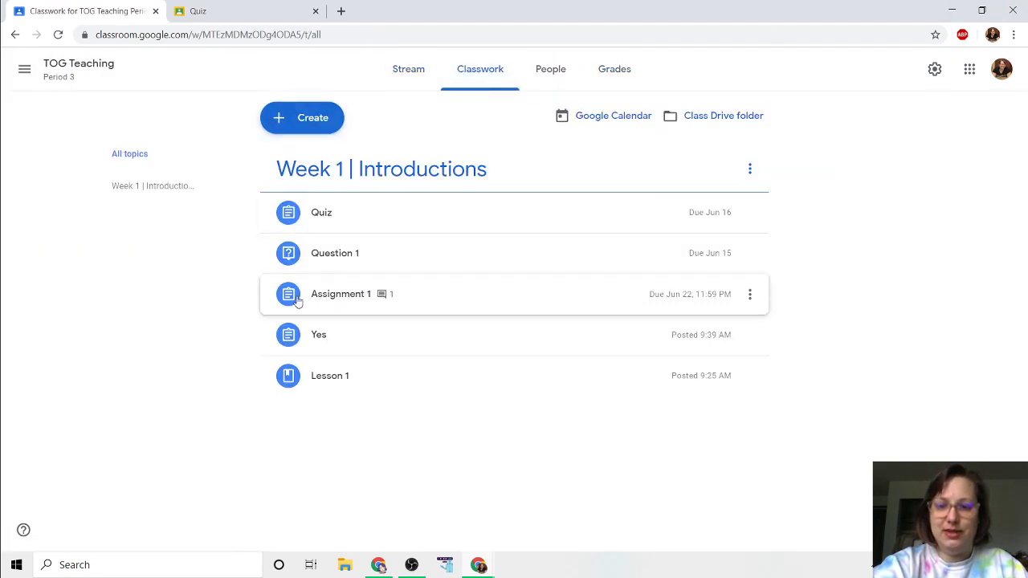
pyautogui.click(320, 112)
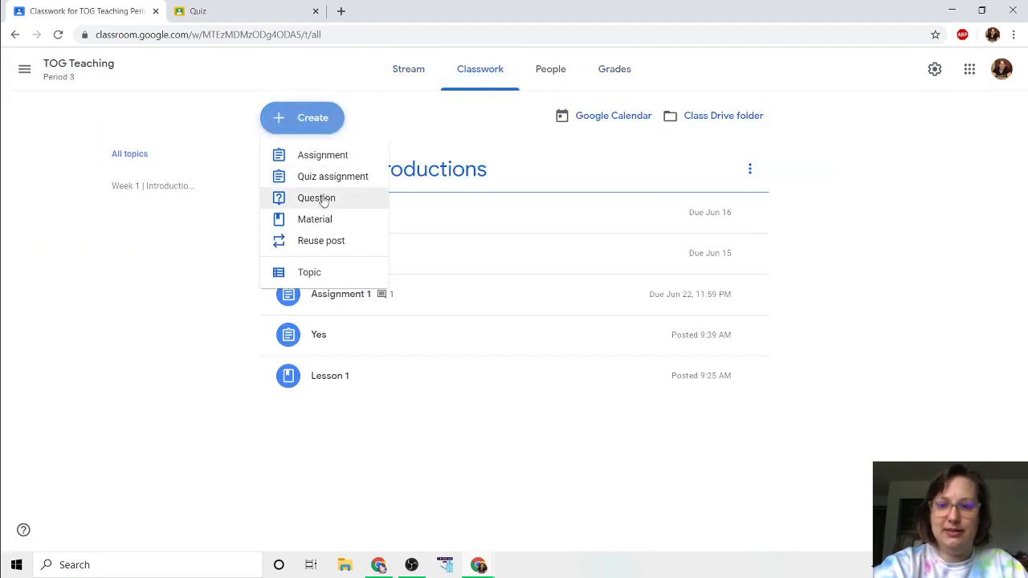
pyautogui.click(323, 200)
# Attach the link youtube.com/asldfkja to the new question.
pyautogui.click(83, 261)
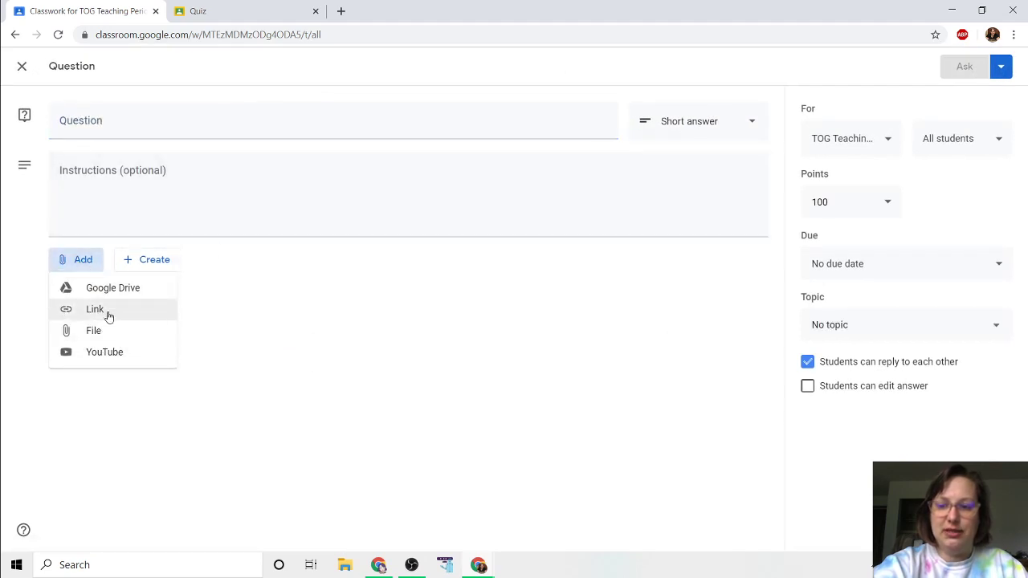
pyautogui.click(108, 307)
pyautogui.write('you')
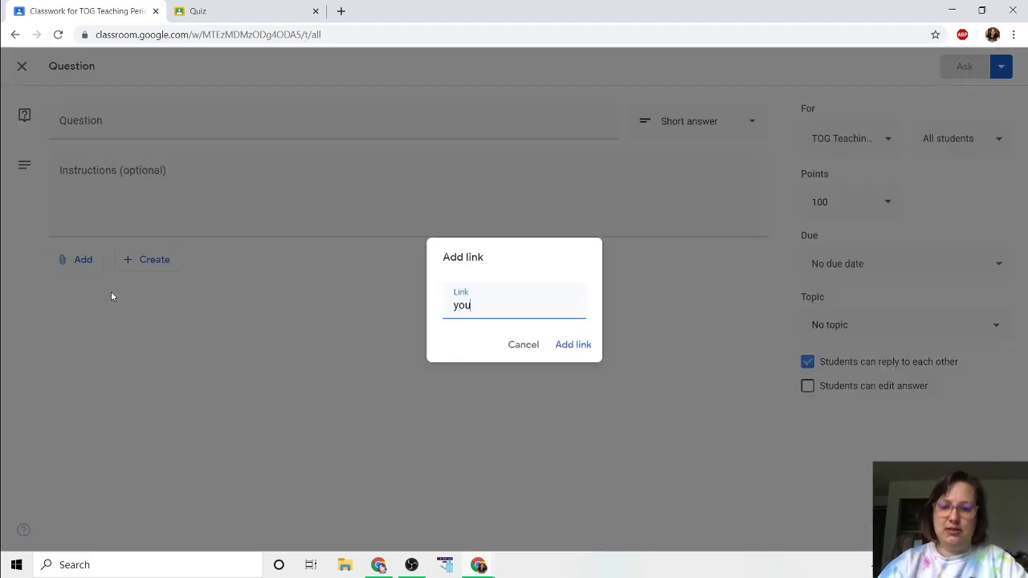
pyautogui.write('tube.com/asldfkja')
pyautogui.press('Return')
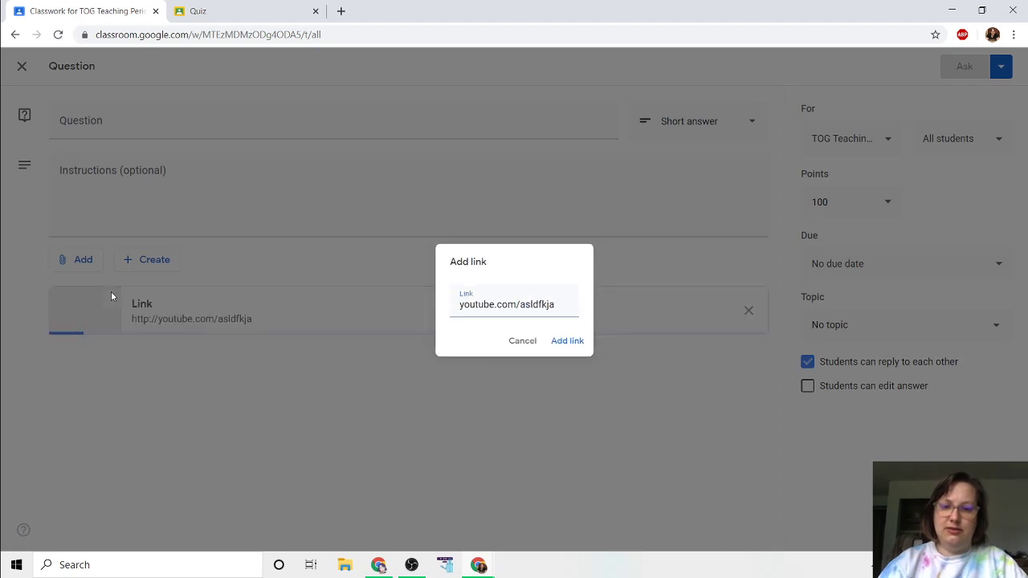
pyautogui.click(62, 254)
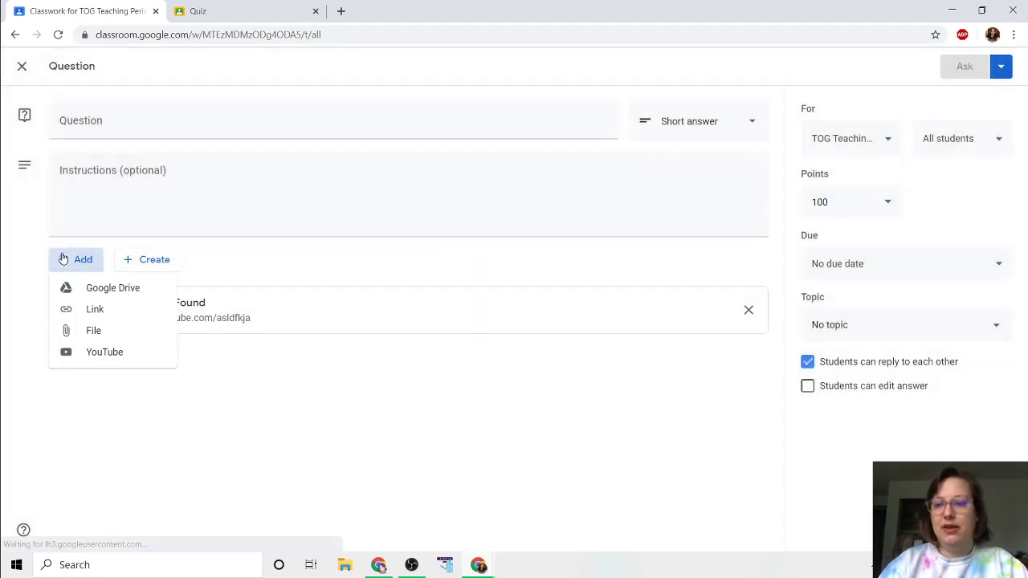
pyautogui.click(679, 137)
# Make the question multiple choice and enter "I watched the video!" as its question text.
pyautogui.click(679, 120)
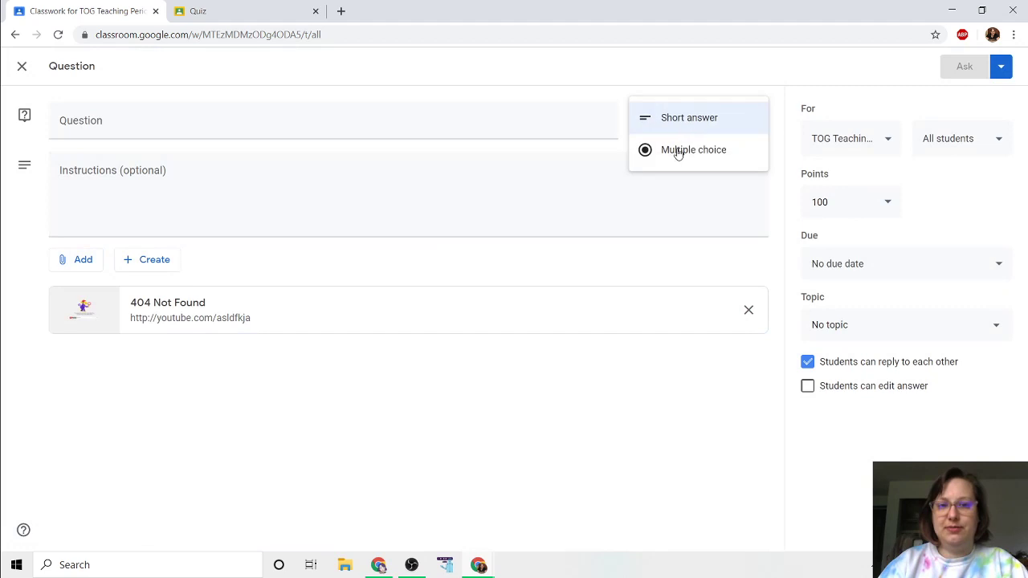
pyautogui.click(677, 151)
pyautogui.click(202, 191)
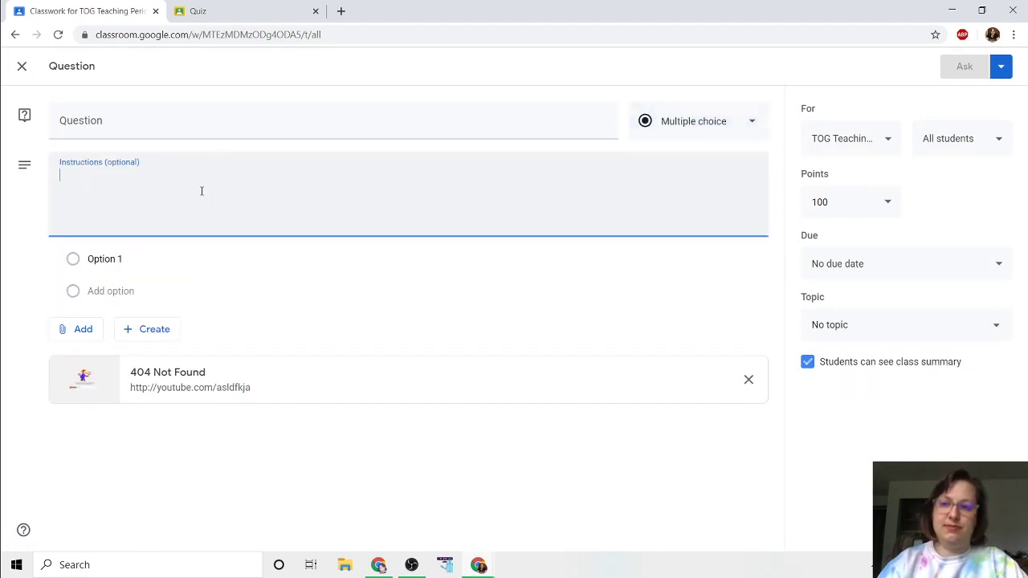
pyautogui.click(121, 113)
pyautogui.write('I watched the video!')
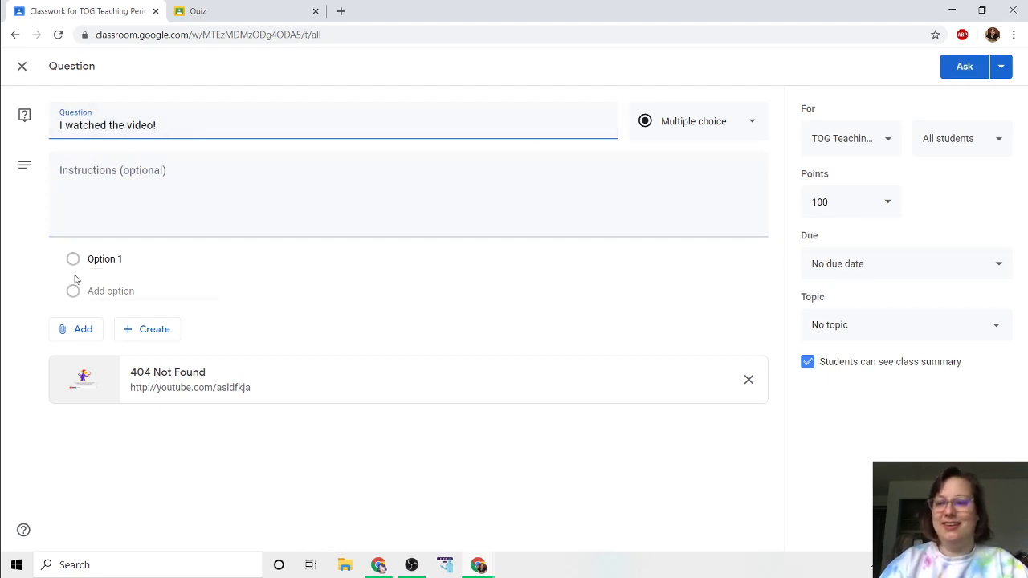
# Enter "Yes" and "No" as the answer options of the multiple-choice question.
pyautogui.click(124, 258)
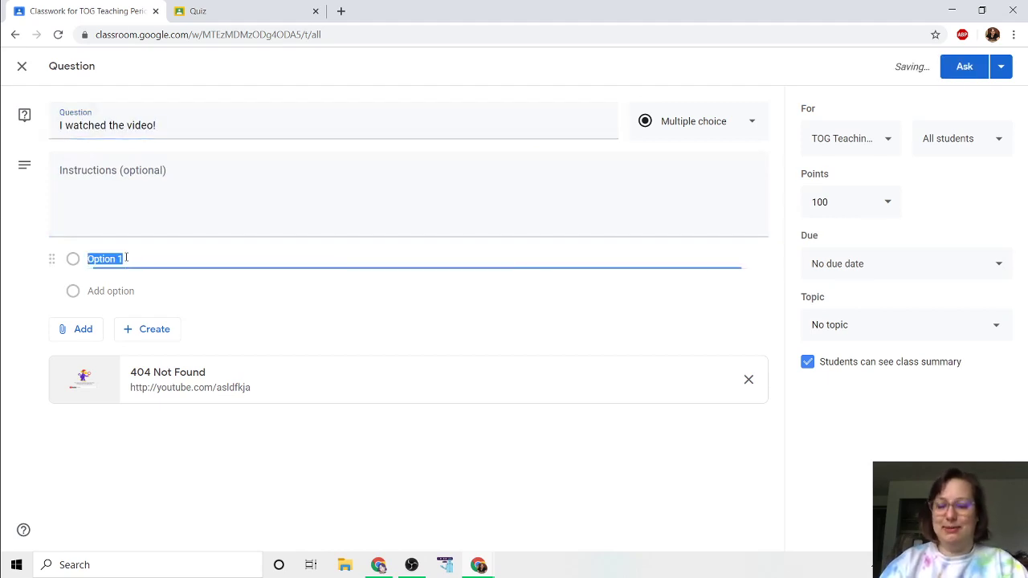
pyautogui.write('Yes')
pyautogui.press('Return')
pyautogui.write('No')
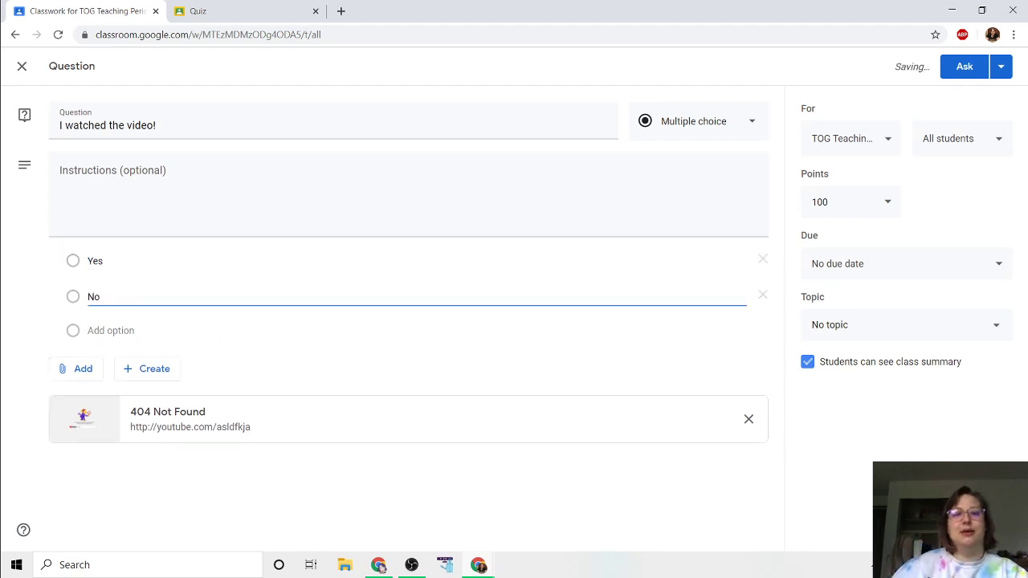
# Change the points setting of the "I watched the video!" question and ask it to the class.
pyautogui.click(840, 206)
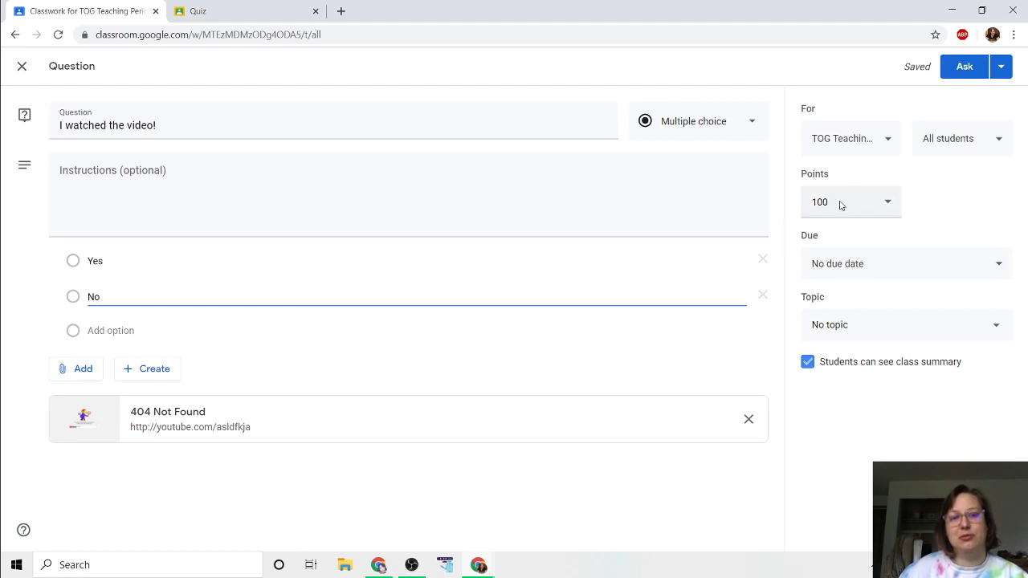
pyautogui.click(835, 232)
pyautogui.click(951, 74)
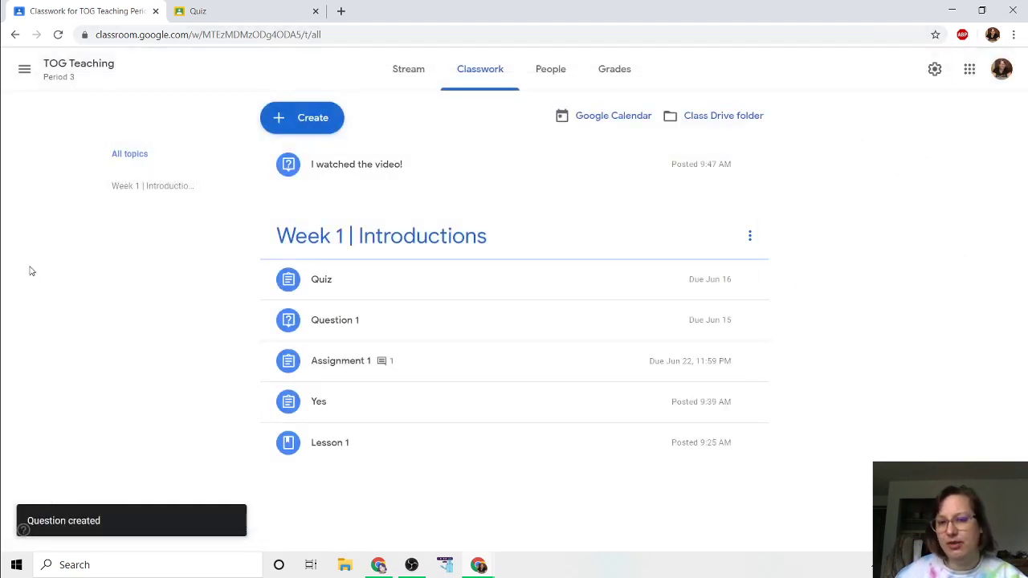
# Move the "I watched the video!" question below Lesson 1 in the Week 1 | Introductions topic and close the Quiz grading page.
pyautogui.moveTo(340, 168); pyautogui.dragTo(366, 474)
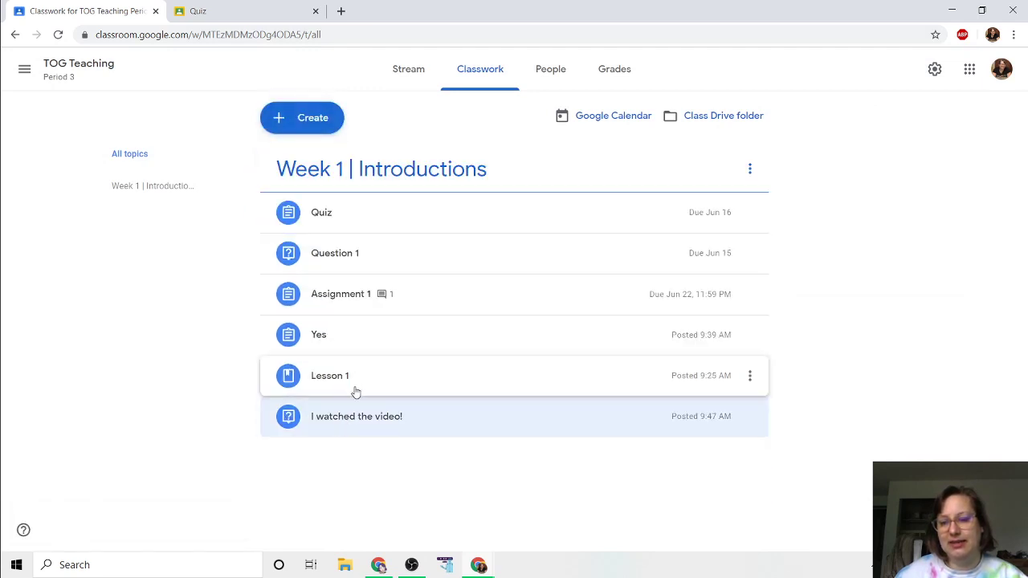
pyautogui.click(199, 19)
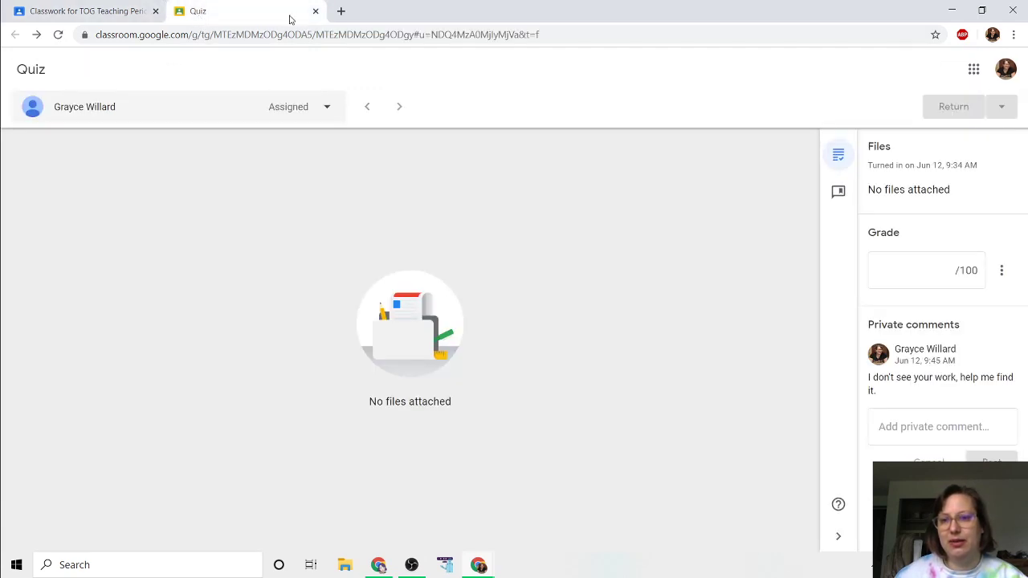
pyautogui.click(316, 12)
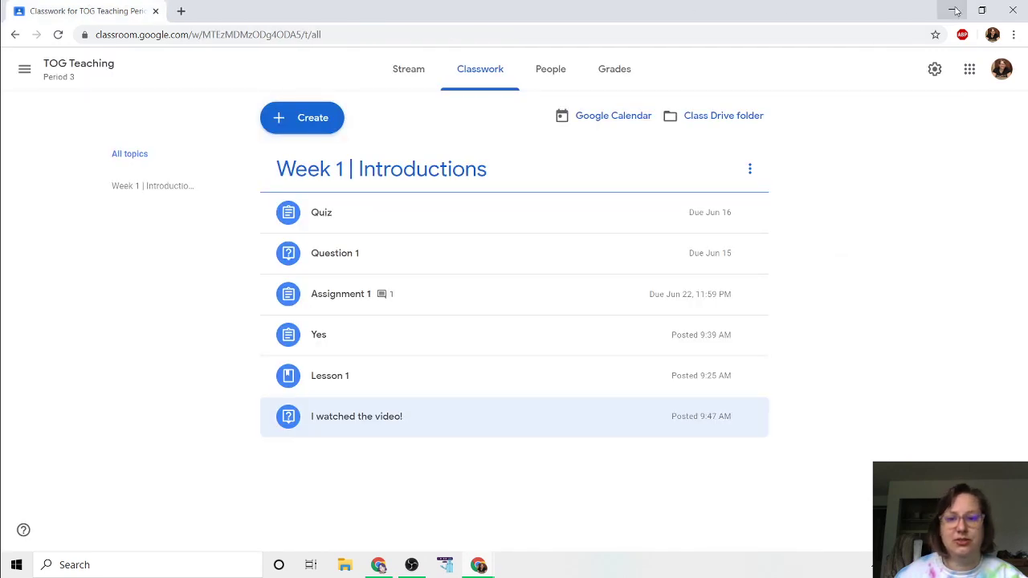
# Switch to the student's account and reload the TOG Teaching Period 3 classwork by reopening the class.
pyautogui.moveTo(478, 567)
pyautogui.click(551, 498)
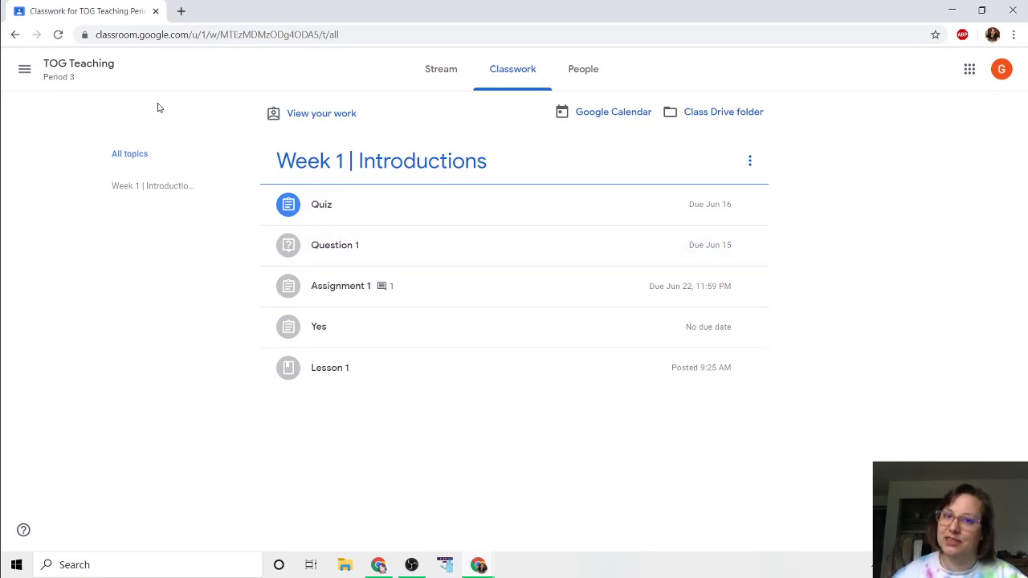
pyautogui.click(24, 69)
pyautogui.click(41, 216)
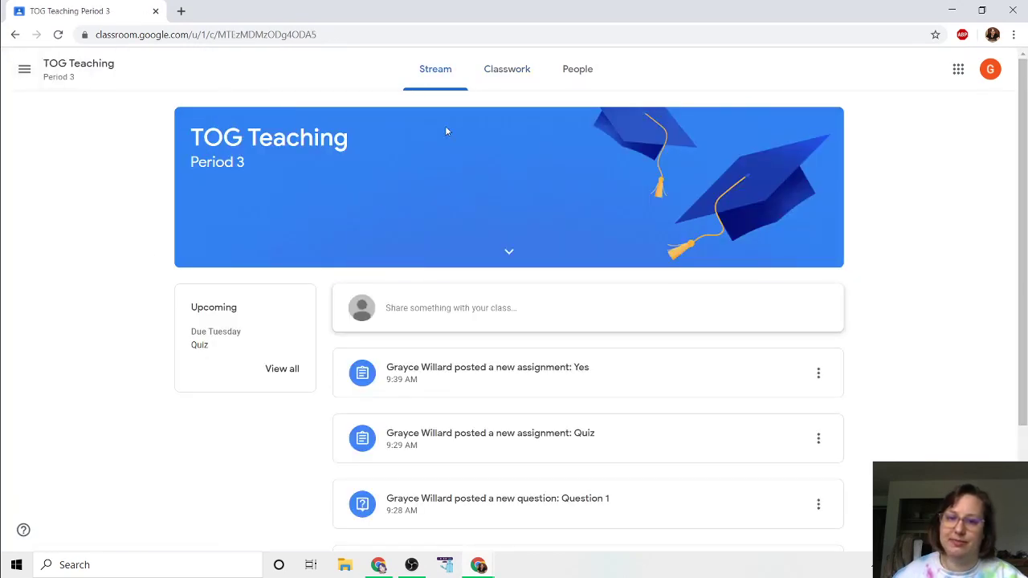
pyautogui.click(487, 71)
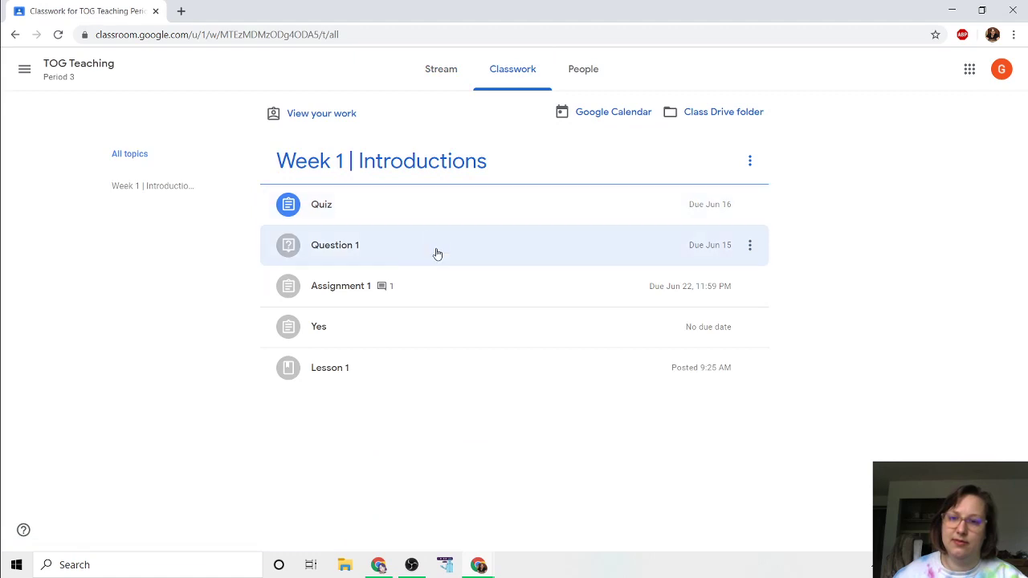
# Open the "I watched the video!" question as the student, answer Yes and turn it in.
pyautogui.click(436, 410)
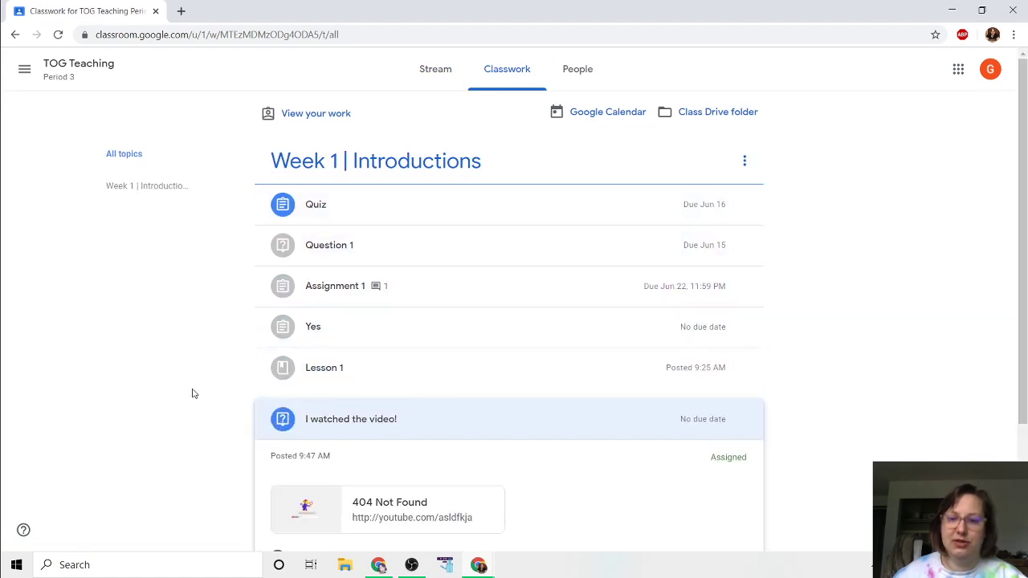
pyautogui.click(277, 395)
pyautogui.click(696, 464)
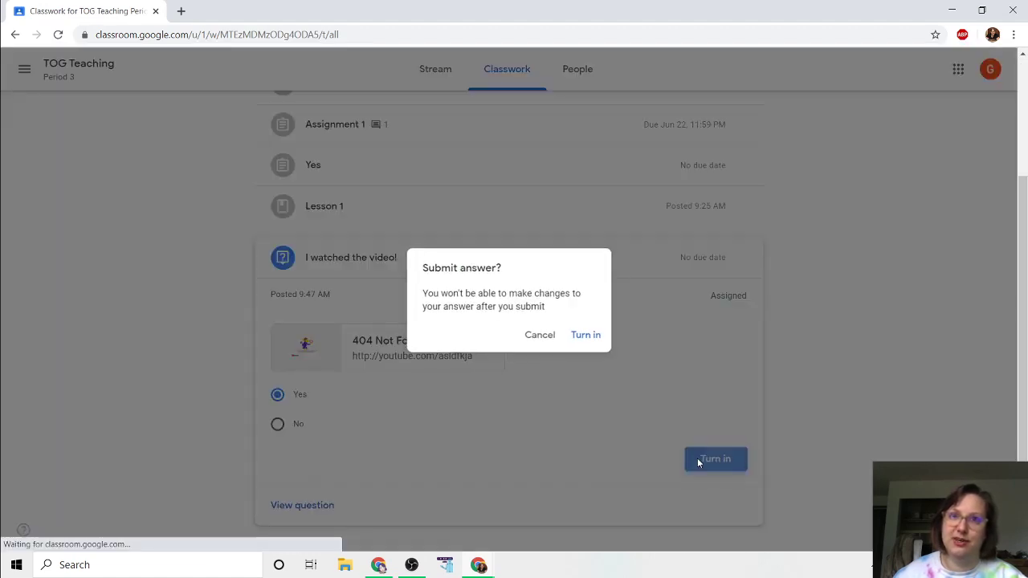
pyautogui.click(587, 335)
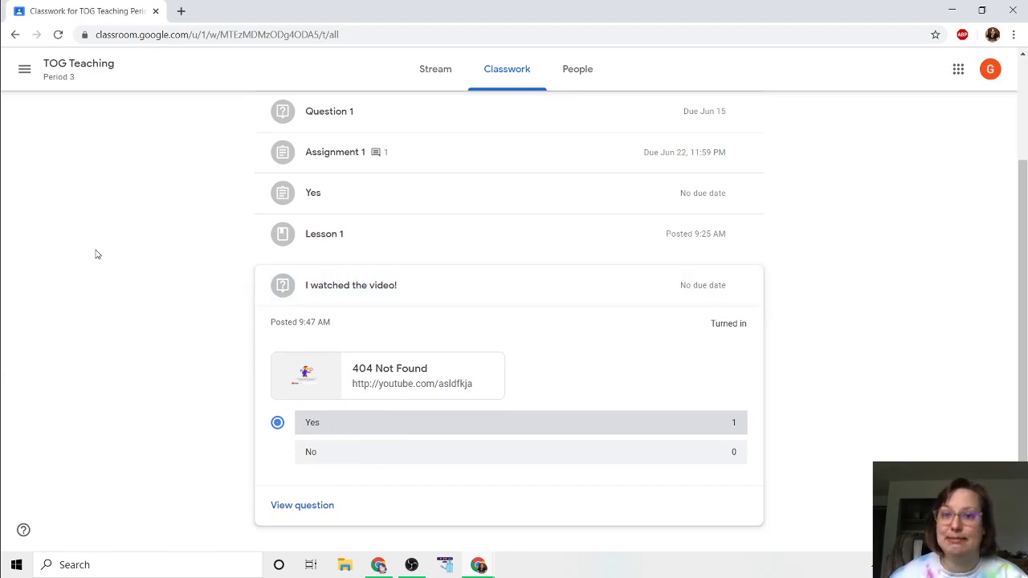
pyautogui.scroll(2, 886, 407)
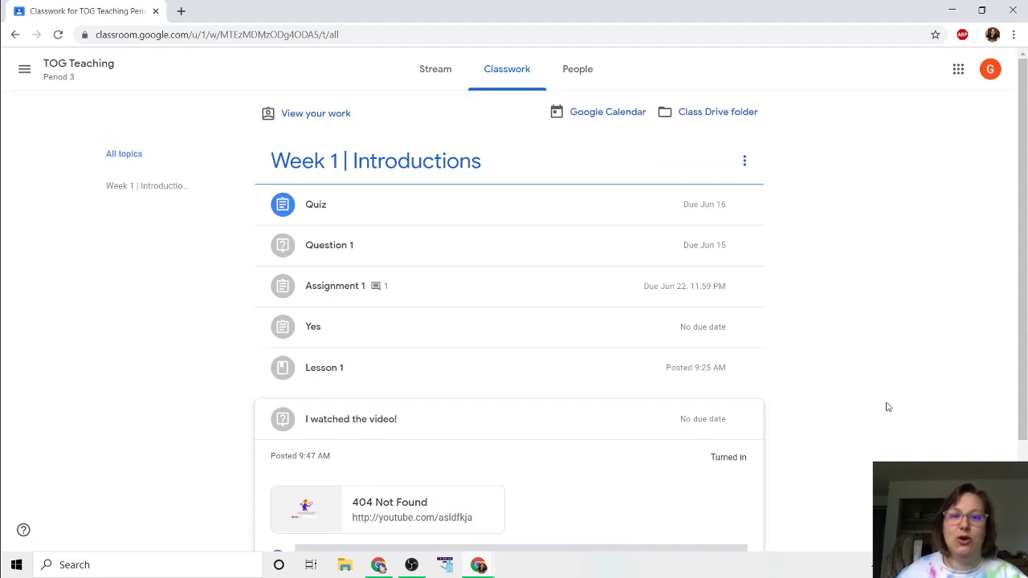